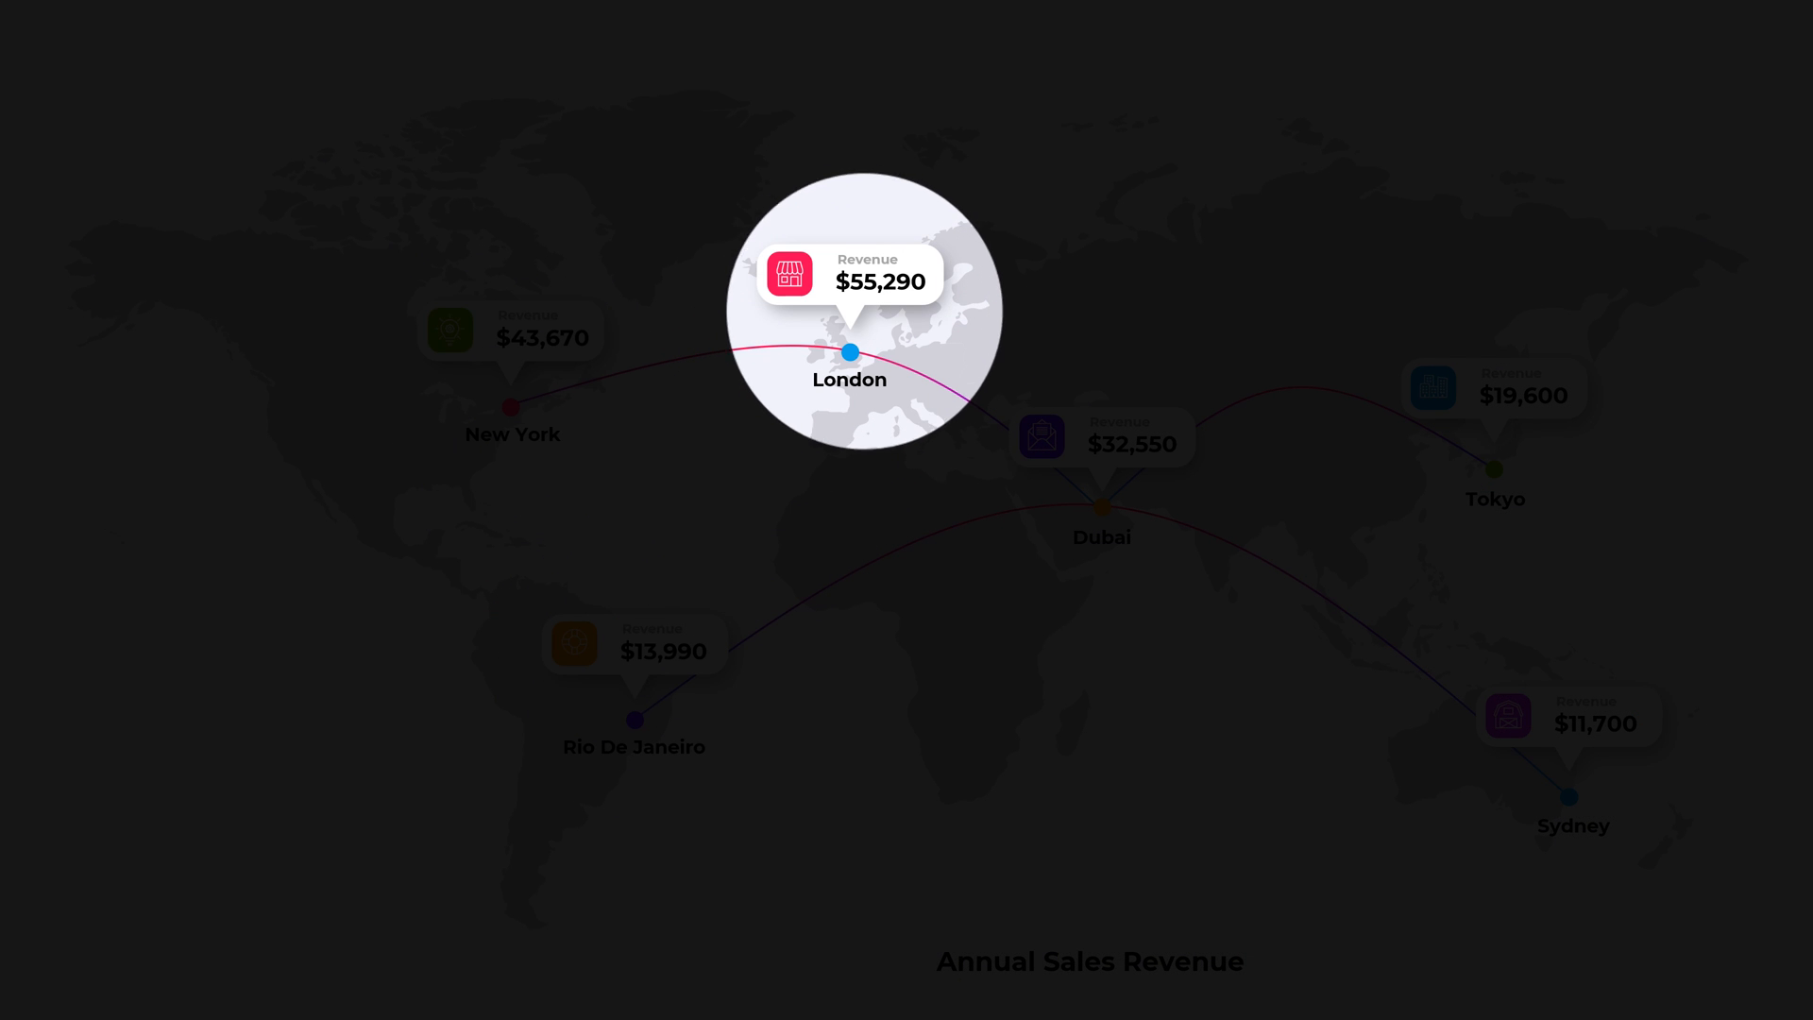
Preview the New York and Rio De Janeiro revenue charts in the running show, then exit to editing
{"action": "left_click", "coordinate": [545, 382]}
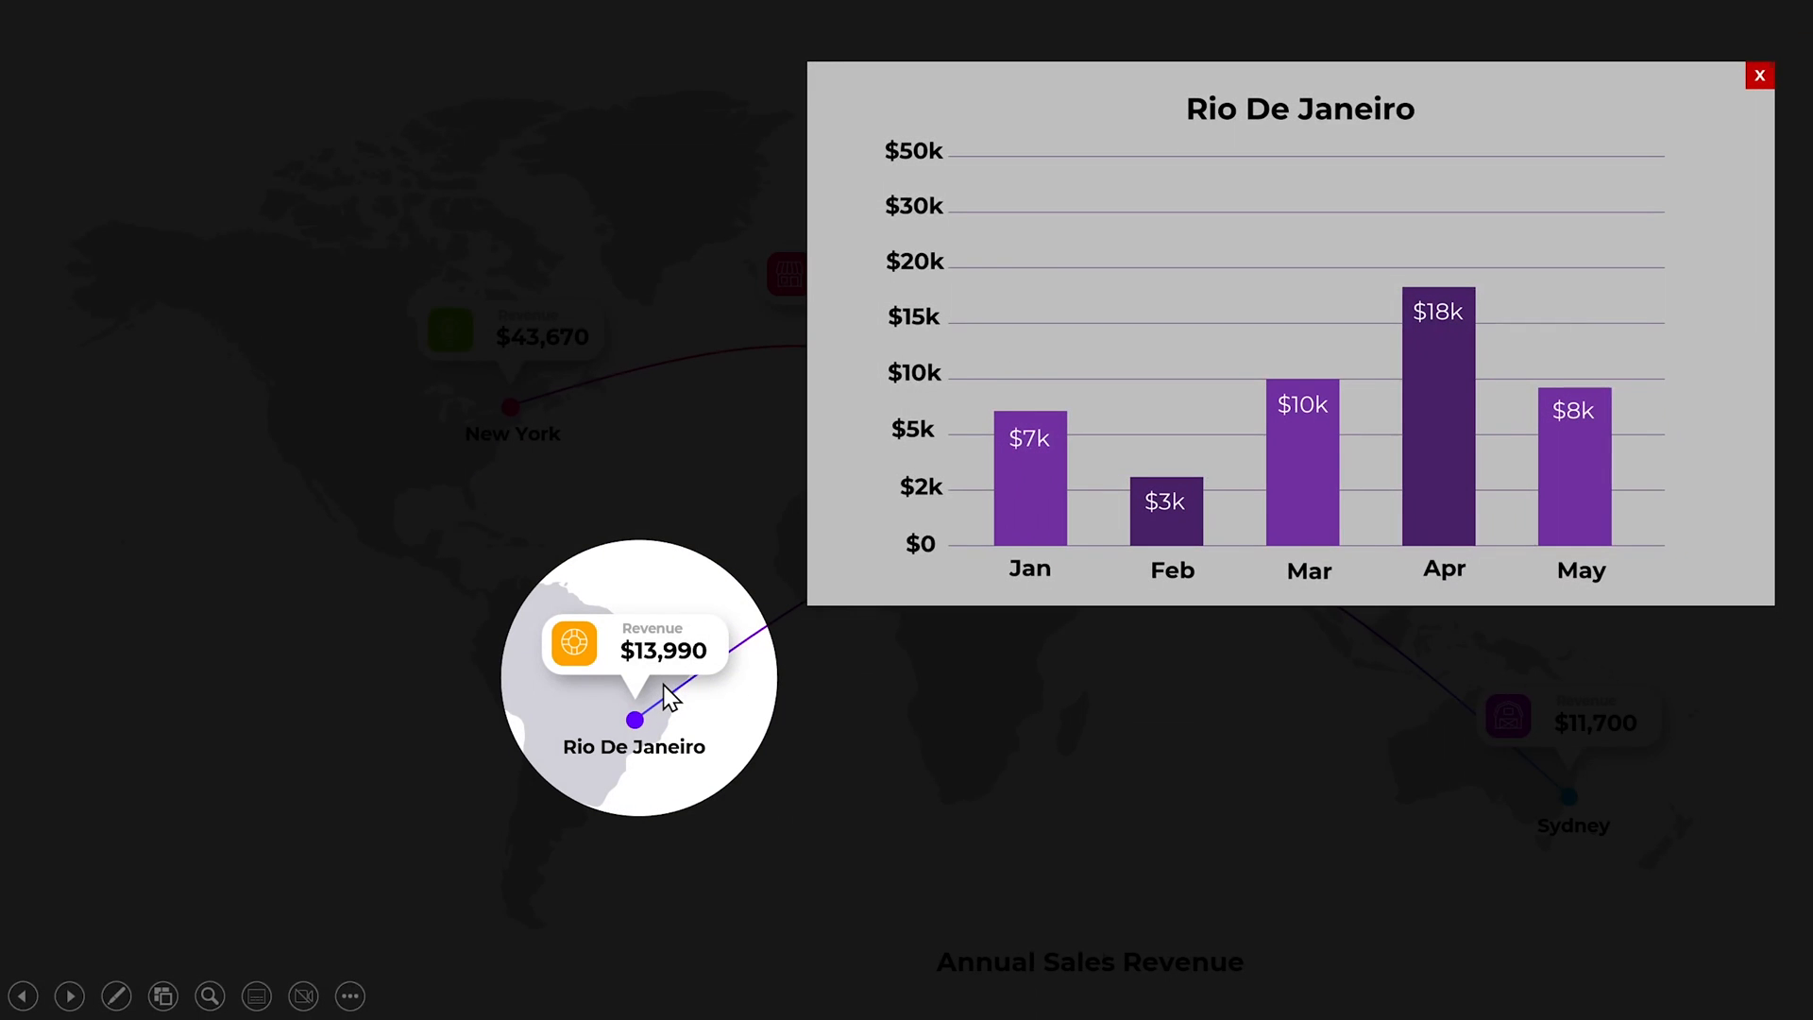
{"action": "left_click", "coordinate": [1758, 76]}
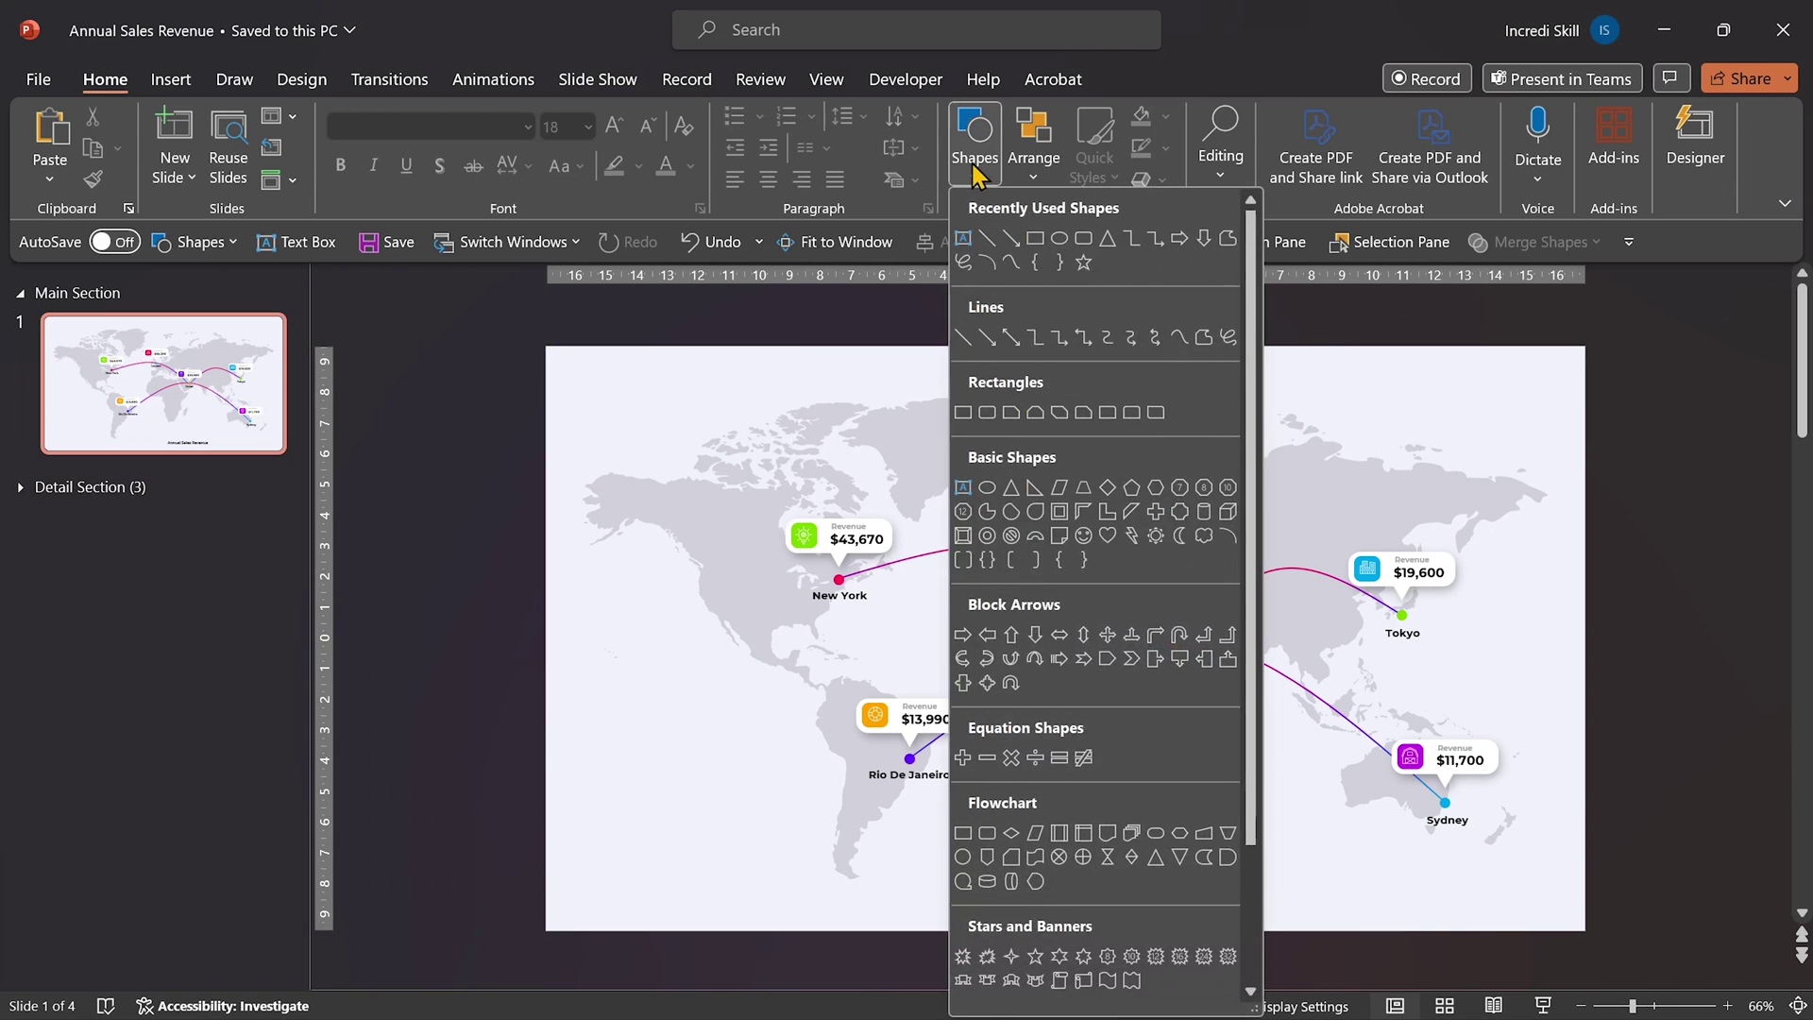
Draw a blue rectangle covering the whole map slide
{"action": "left_click", "coordinate": [1036, 238]}
{"action": "left_click_drag", "start_coordinate": [472, 311], "coordinate": [1584, 923]}
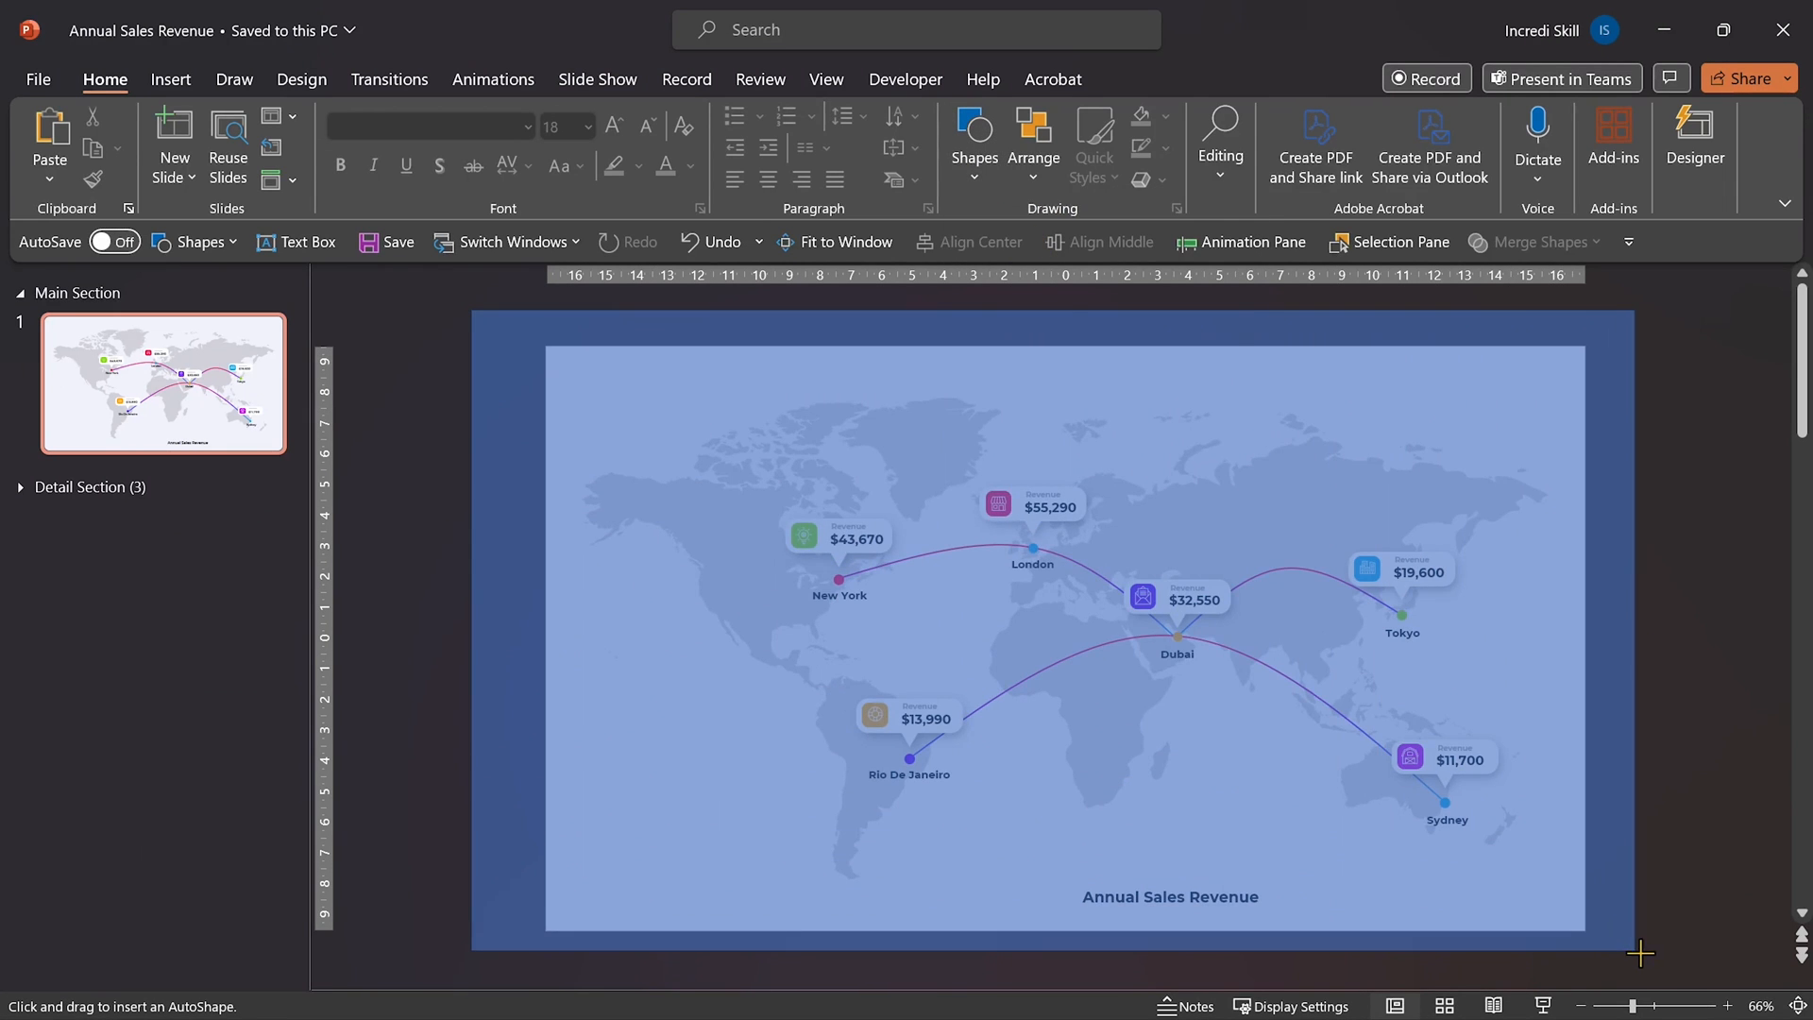
{"action": "scroll", "coordinate": [1702, 689], "scroll_direction": "down", "scroll_amount": 2}
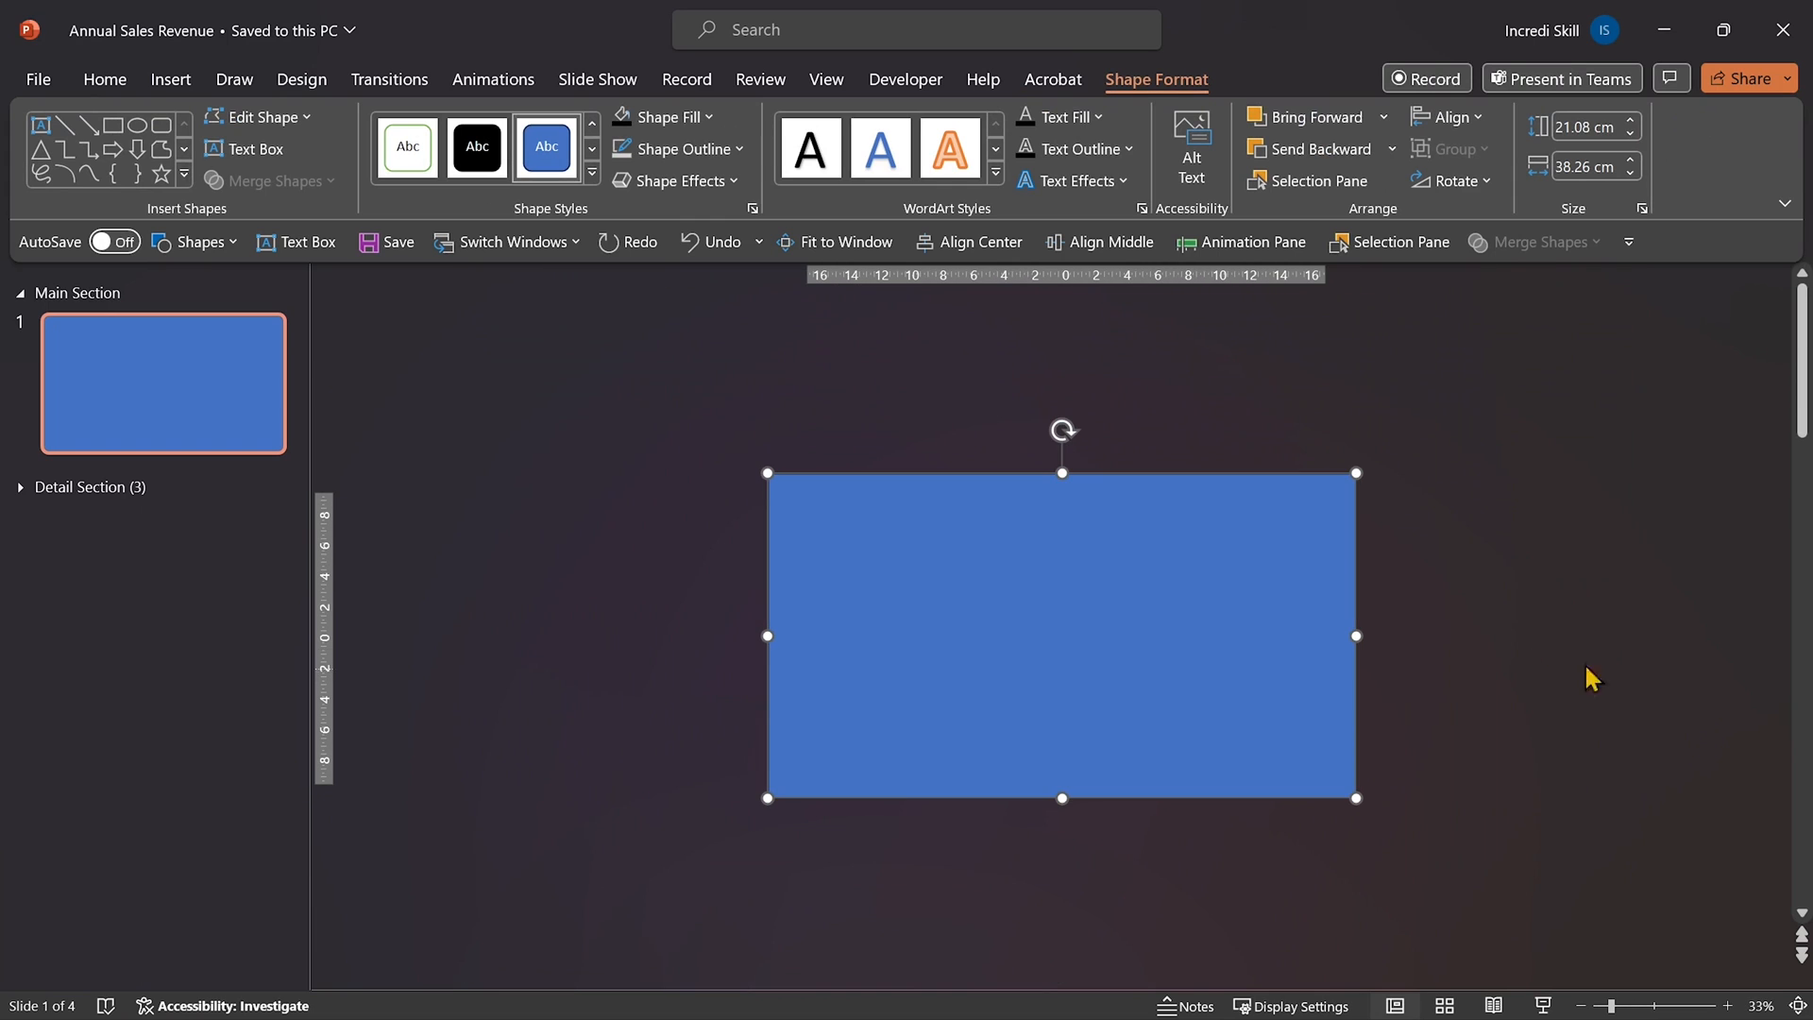
Enlarge the rectangle to about 40.69 by 80.43 cm so it overhangs every slide edge
{"action": "left_click_drag", "start_coordinate": [1355, 474], "coordinate": [1663, 352]}
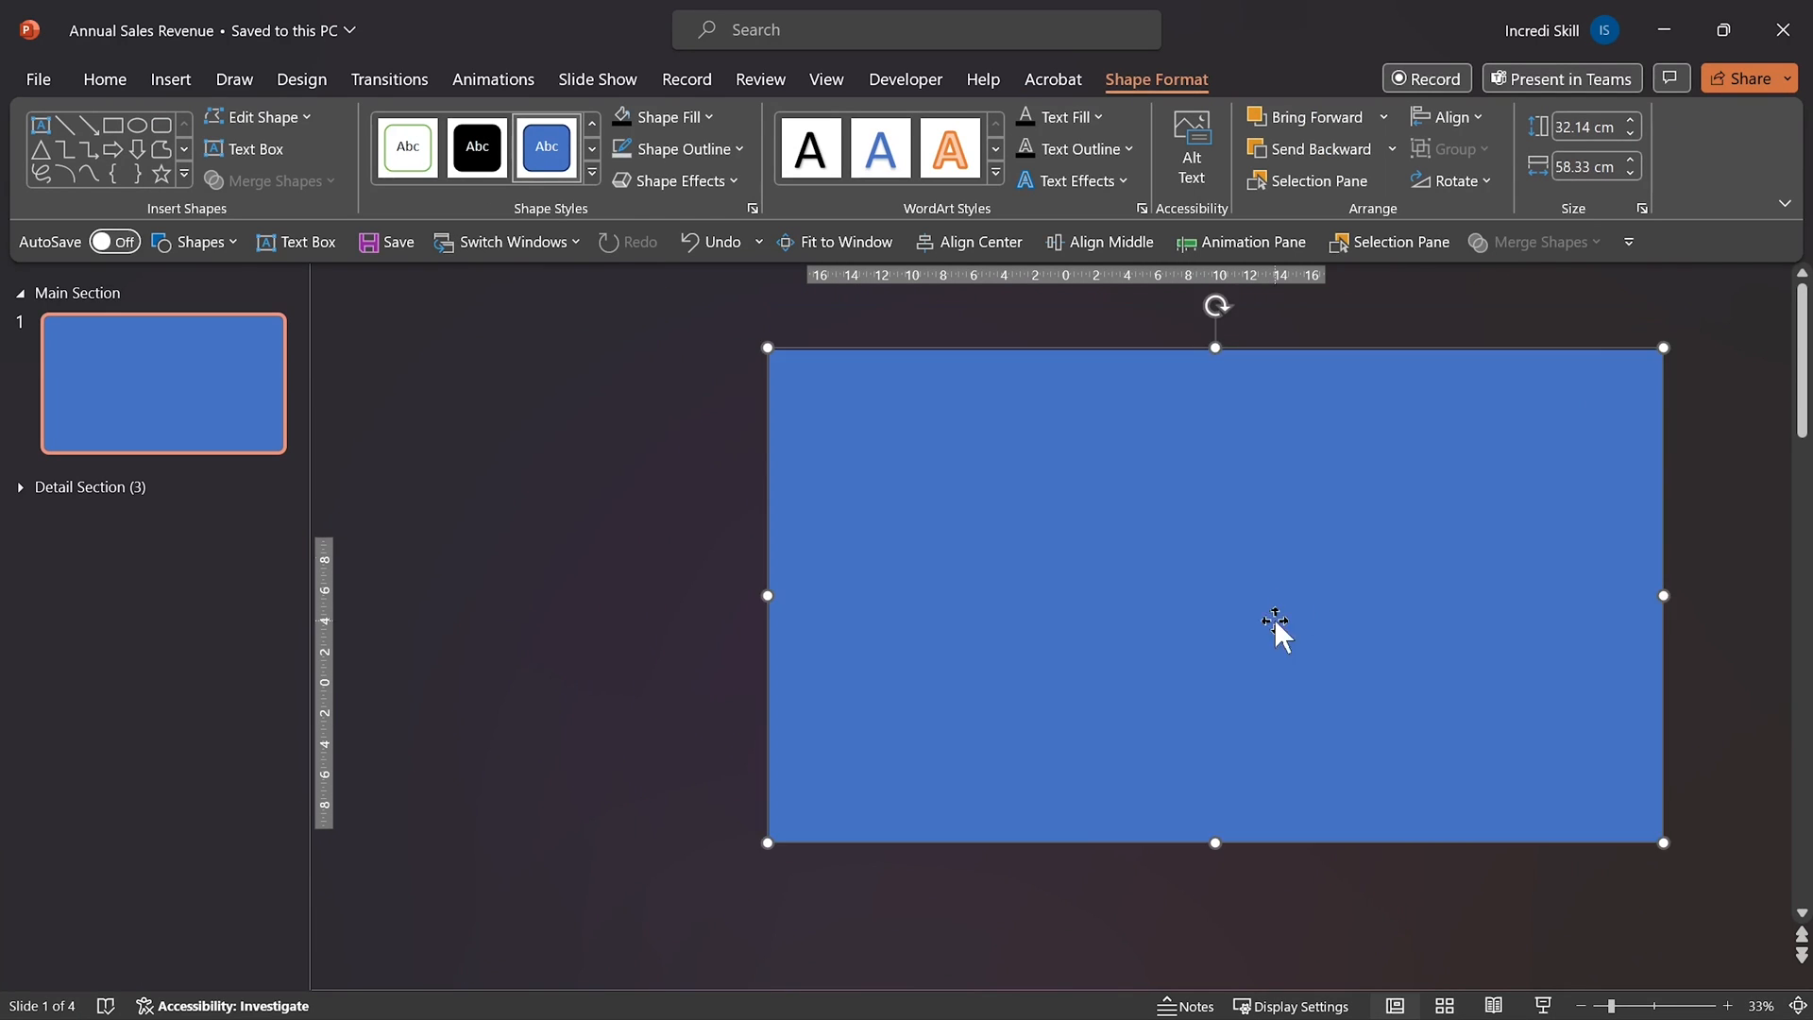
{"action": "left_click_drag", "start_coordinate": [1272, 620], "coordinate": [1176, 680]}
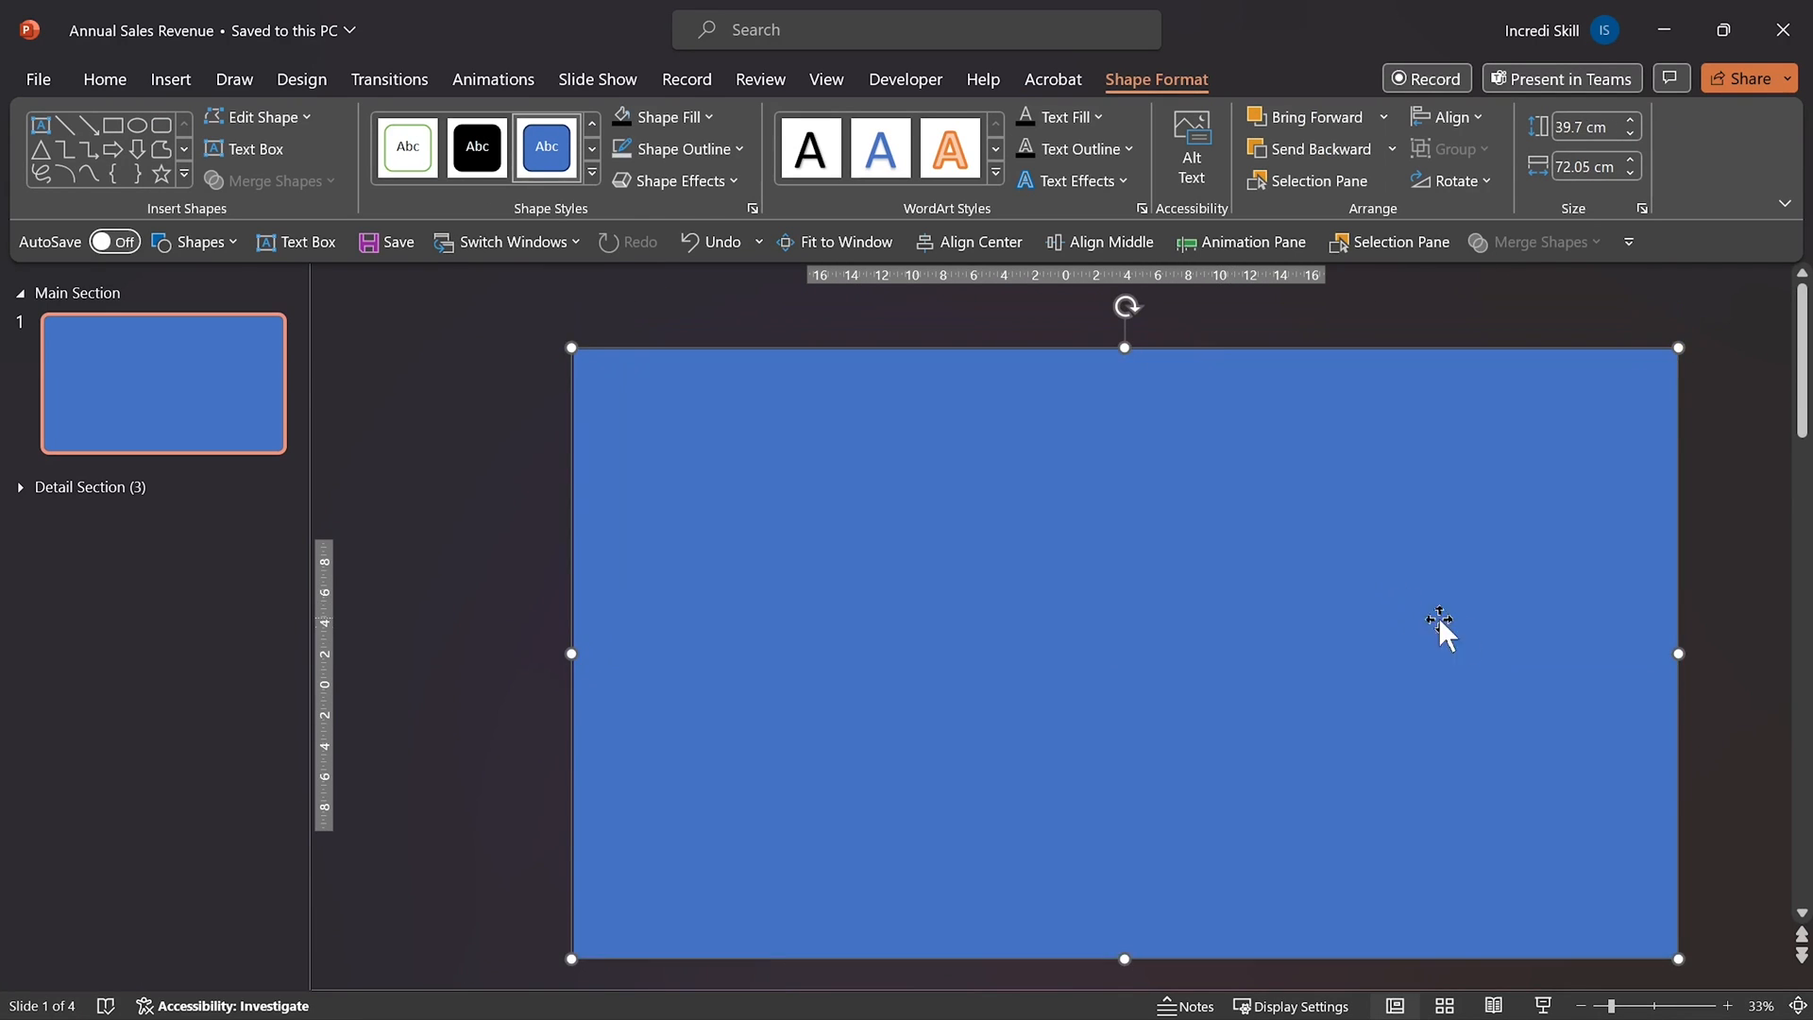
{"action": "left_click_drag", "start_coordinate": [1482, 415], "coordinate": [1578, 364]}
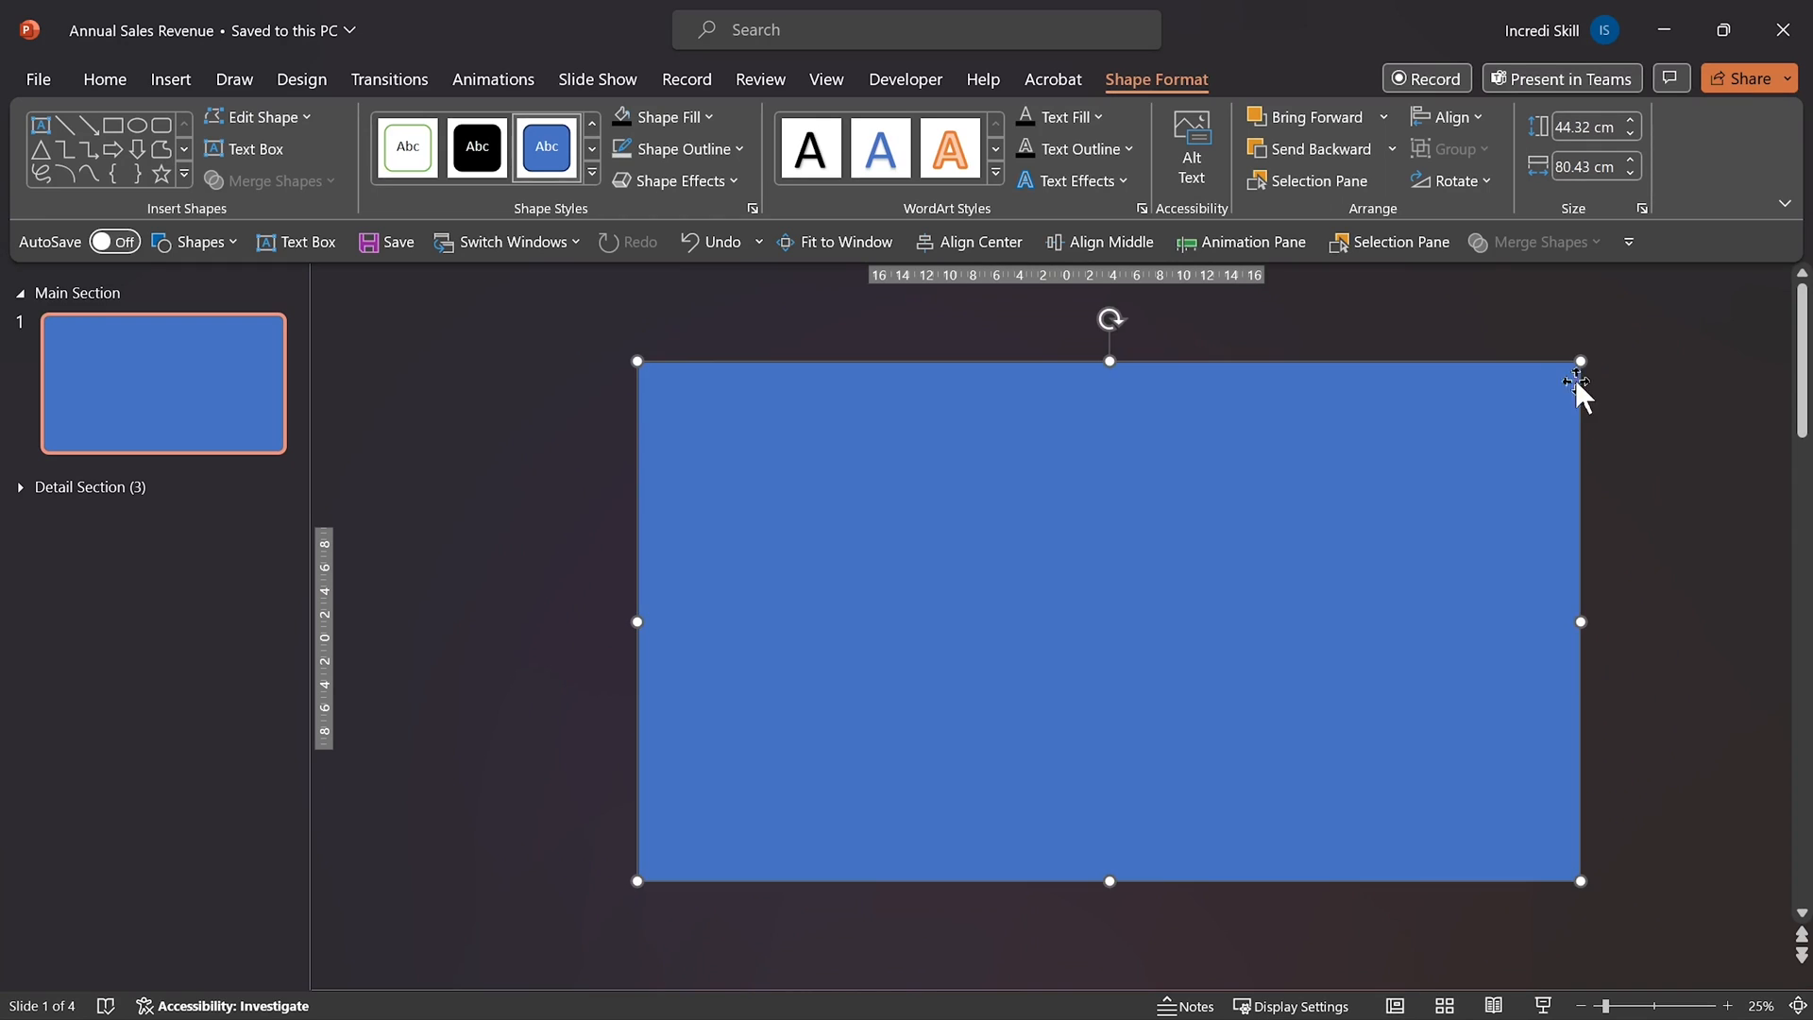
{"action": "left_click_drag", "start_coordinate": [1317, 563], "coordinate": [1252, 580]}
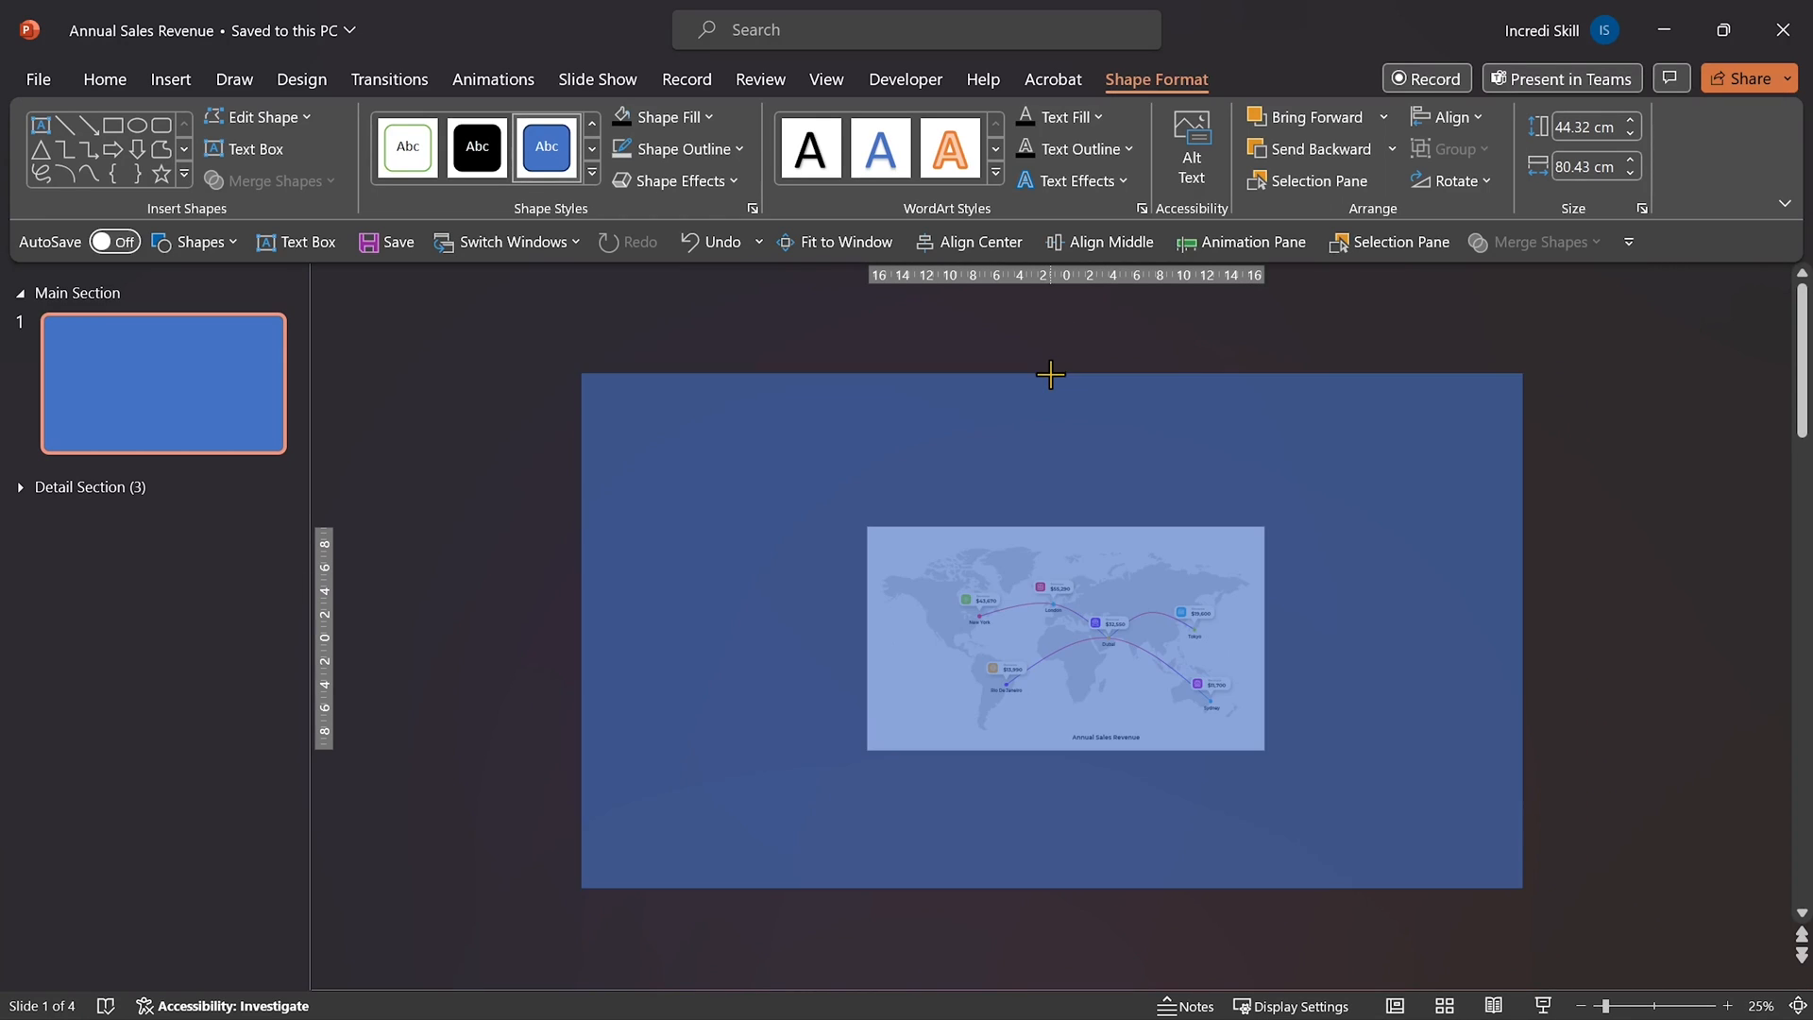
{"action": "left_click_drag", "start_coordinate": [1051, 372], "coordinate": [1050, 410]}
{"action": "key", "text": "Up"}
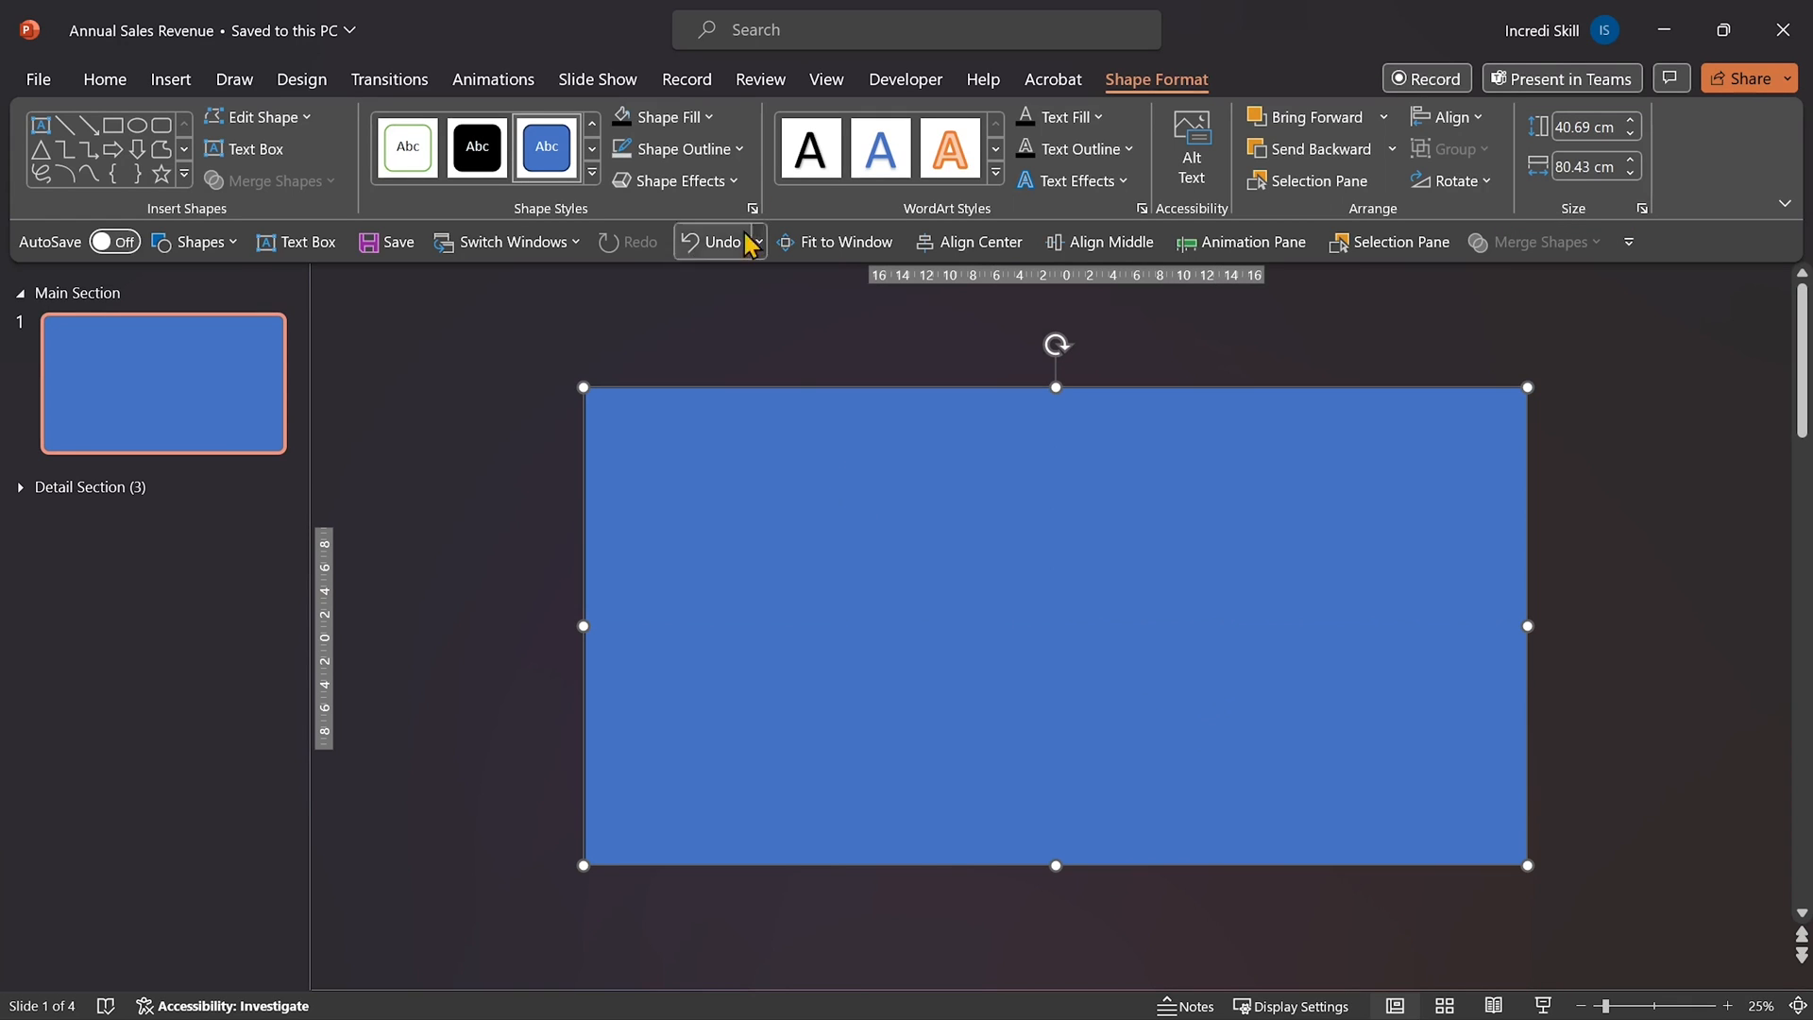
Give the covering rectangle no outline and a solid black fill
{"action": "left_click", "coordinate": [739, 148]}
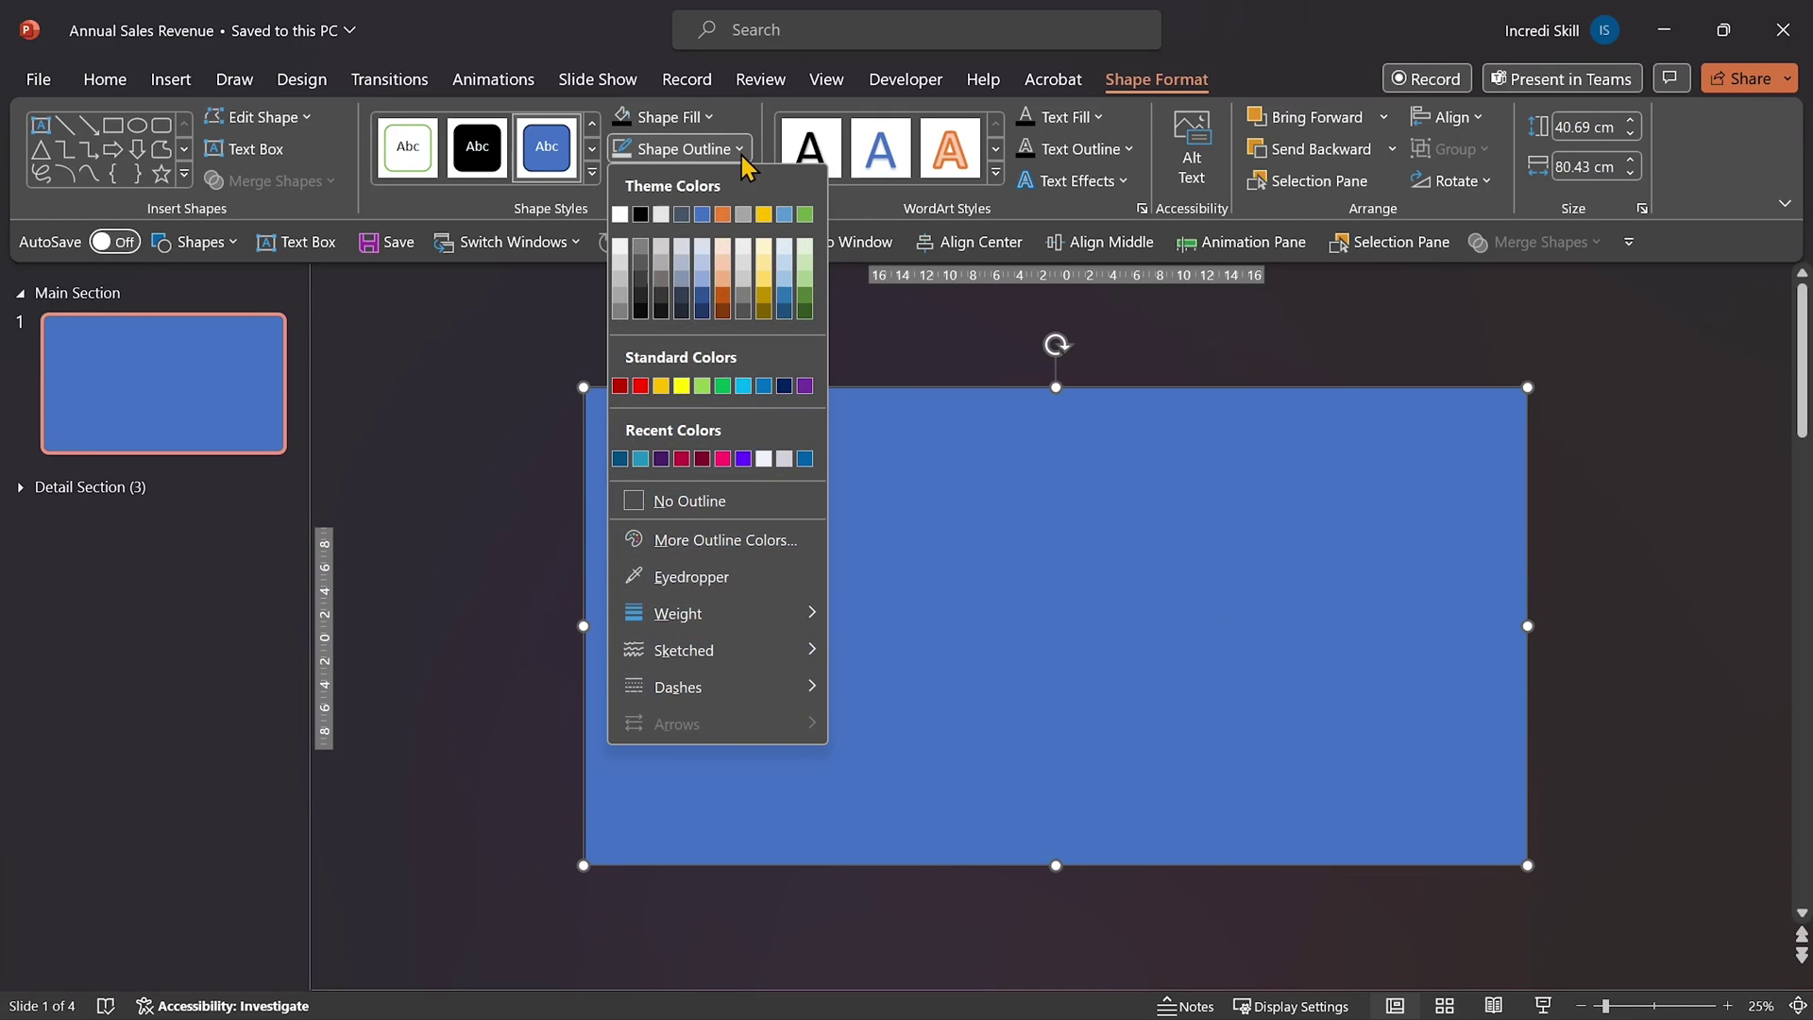
{"action": "left_click", "coordinate": [681, 499]}
{"action": "left_click", "coordinate": [706, 116]}
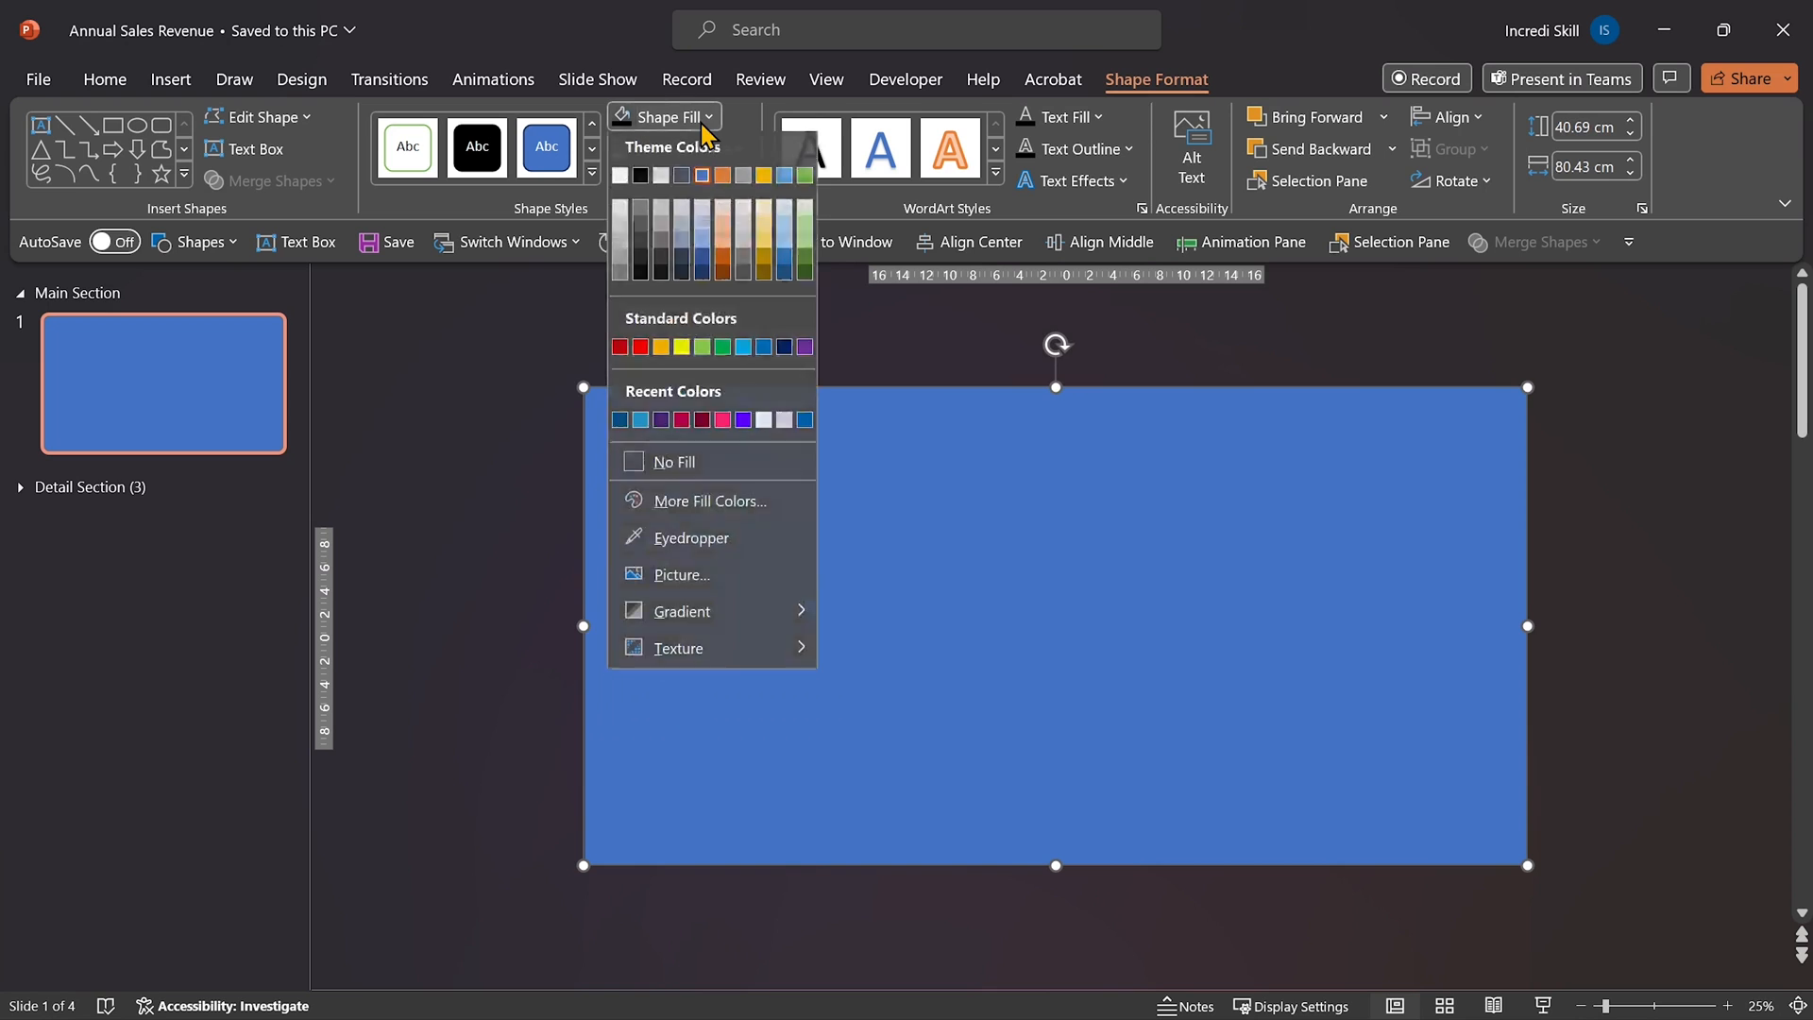
{"action": "left_click", "coordinate": [630, 188]}
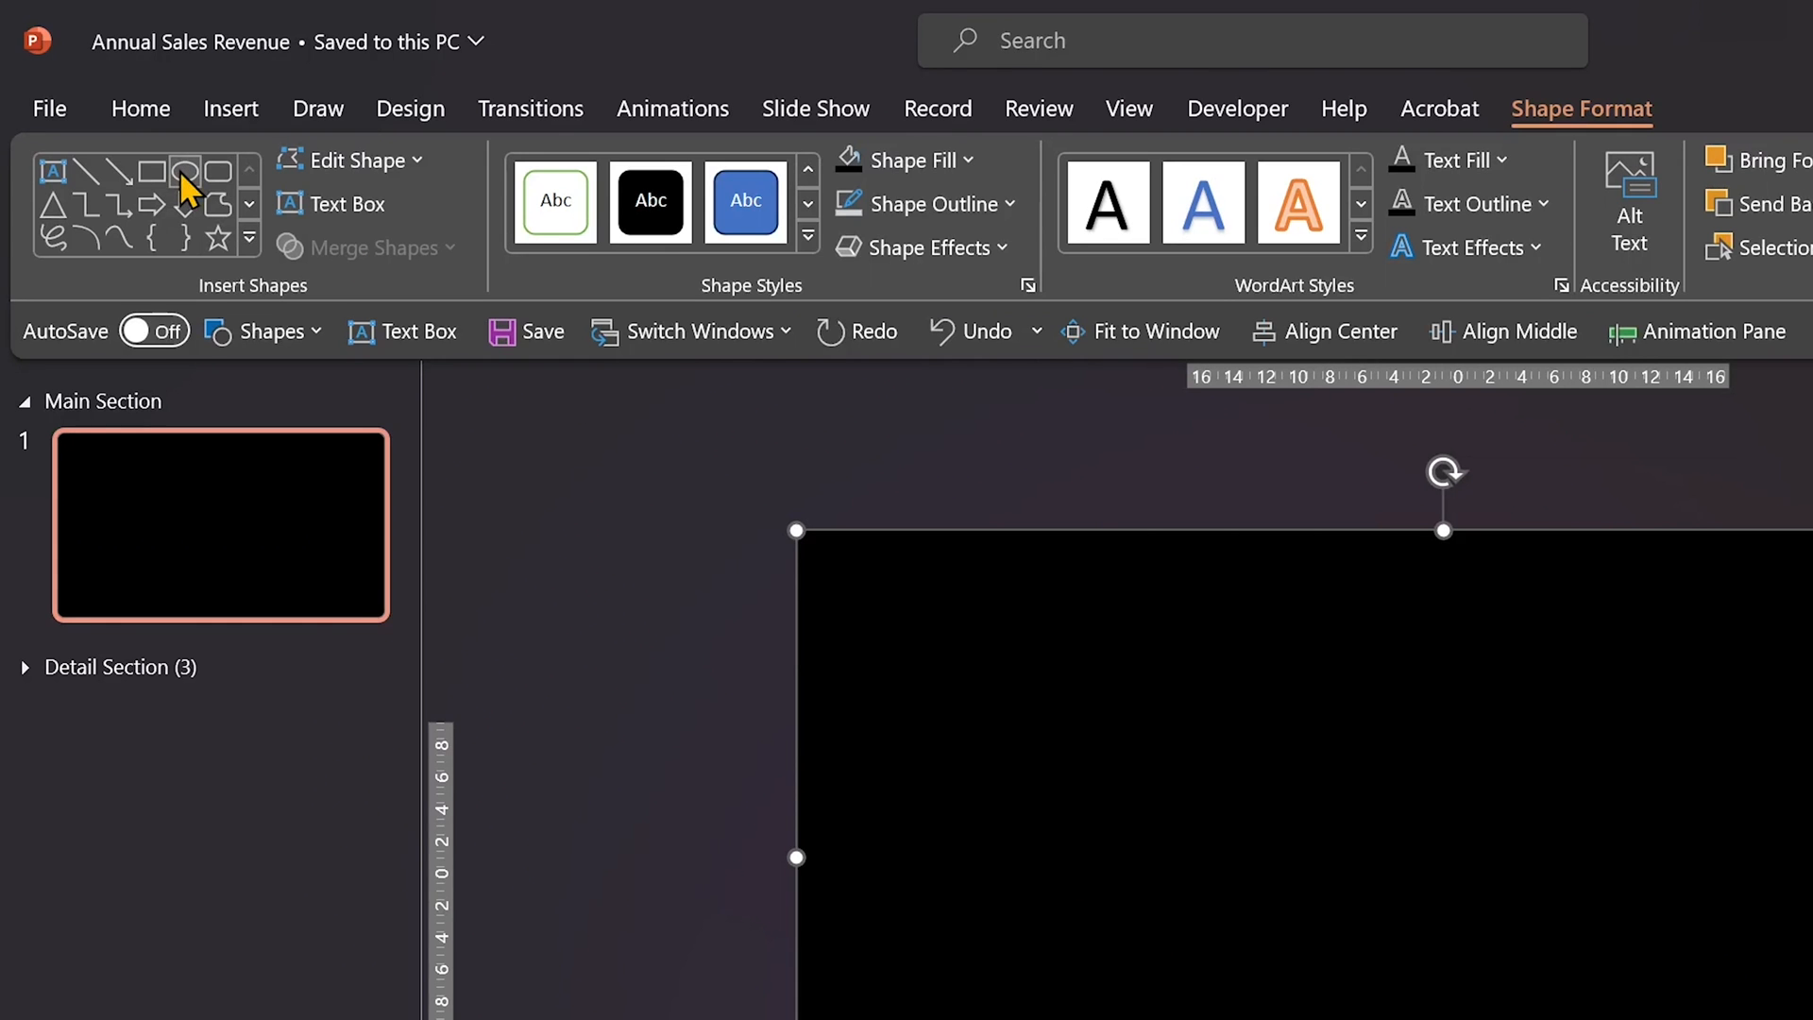
Draw a blue circle on the black rectangle and remove its outline
{"action": "left_click", "coordinate": [185, 177]}
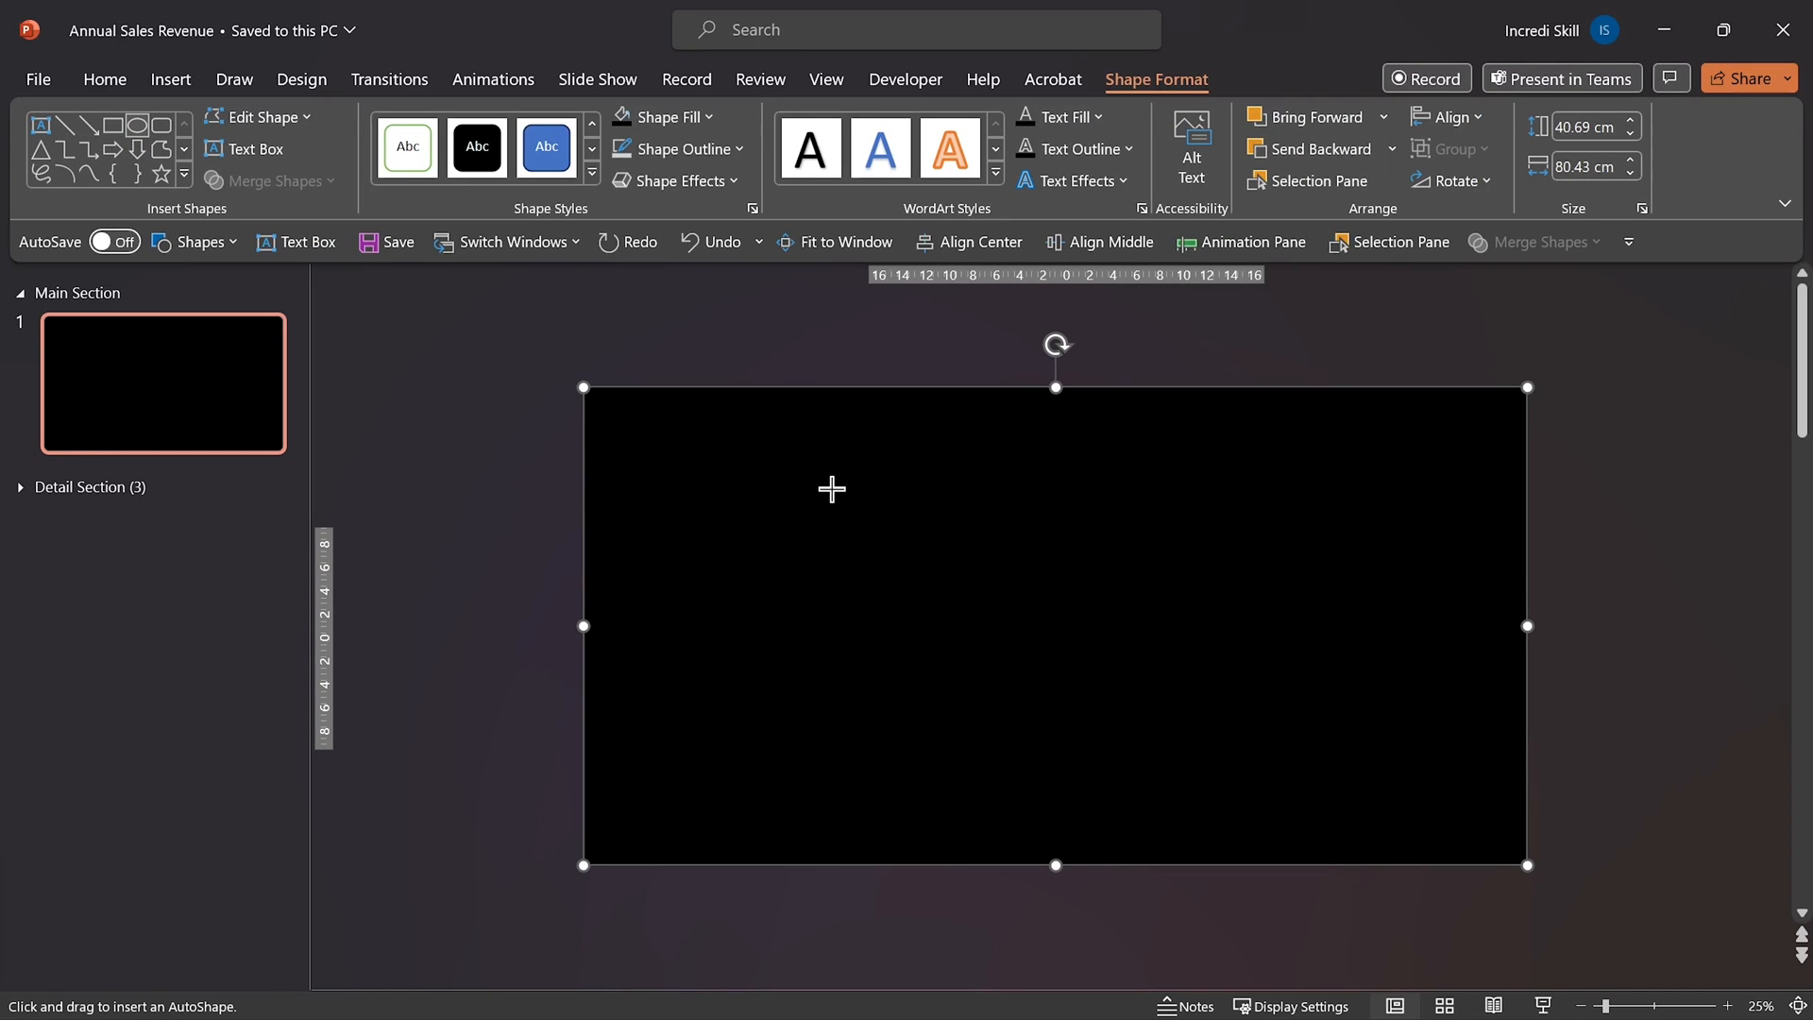
{"action": "left_click_drag", "start_coordinate": [832, 488], "coordinate": [998, 601]}
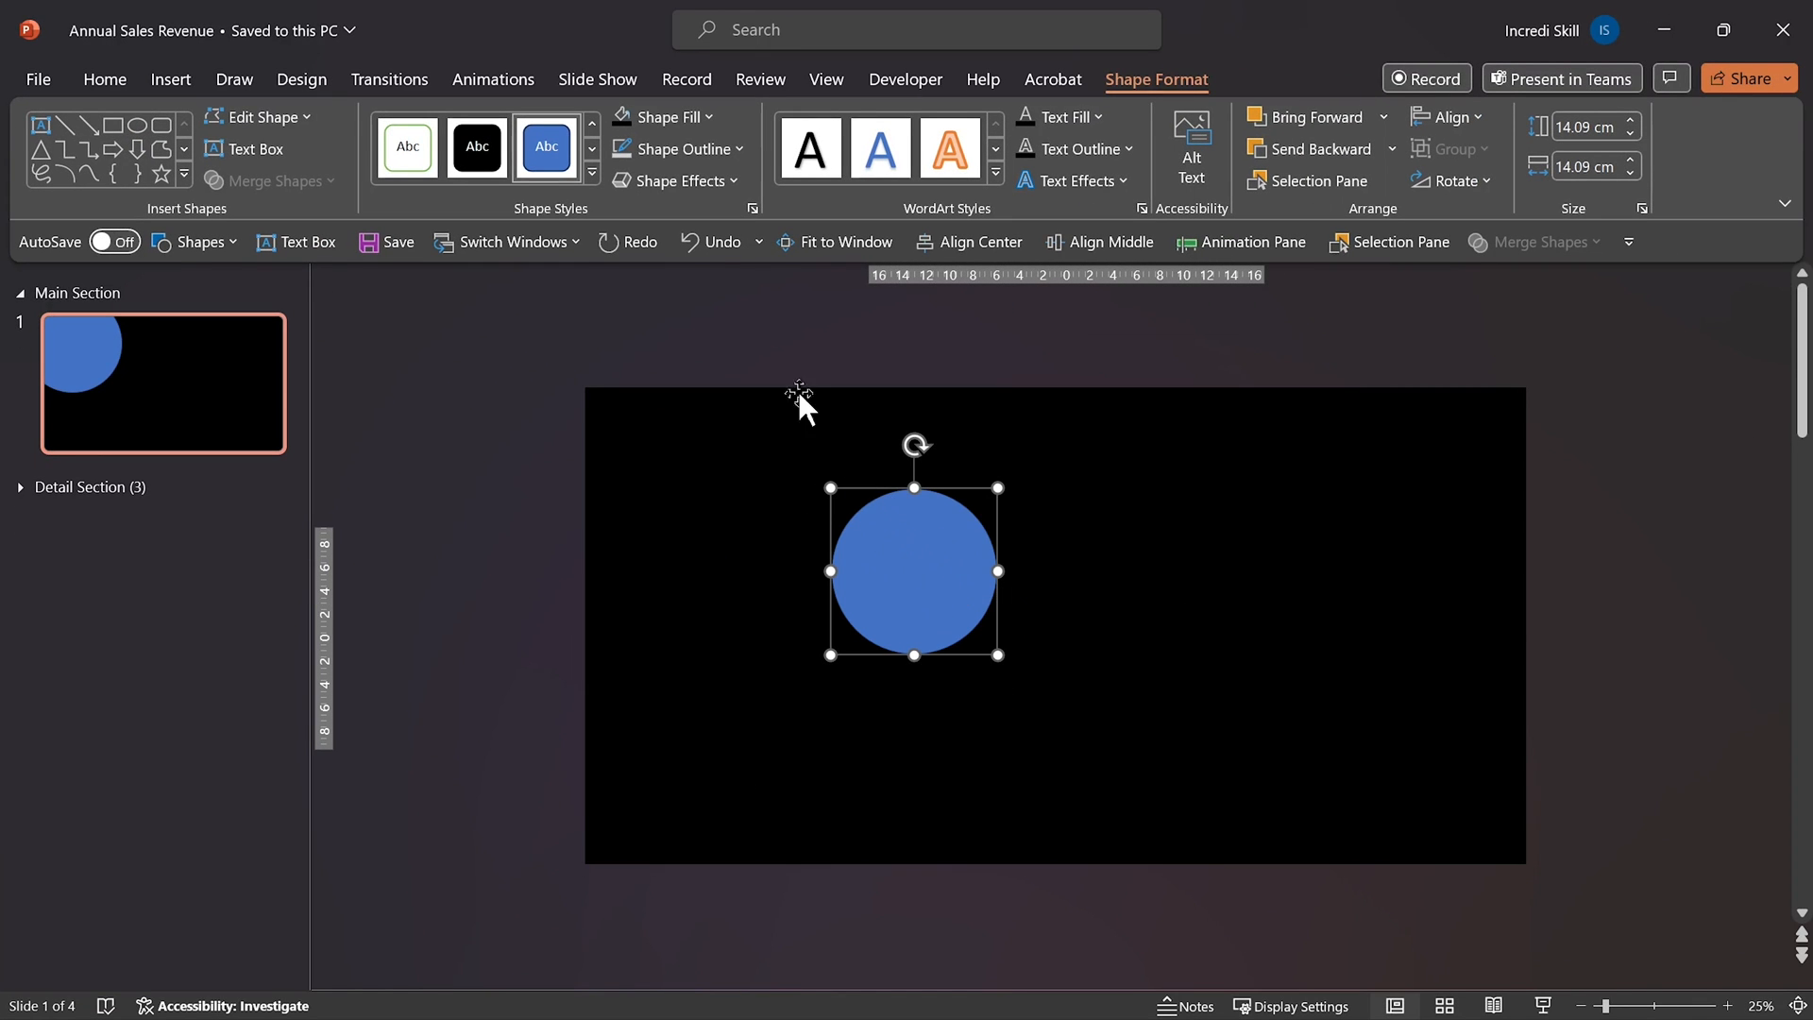
{"action": "left_click", "coordinate": [737, 149]}
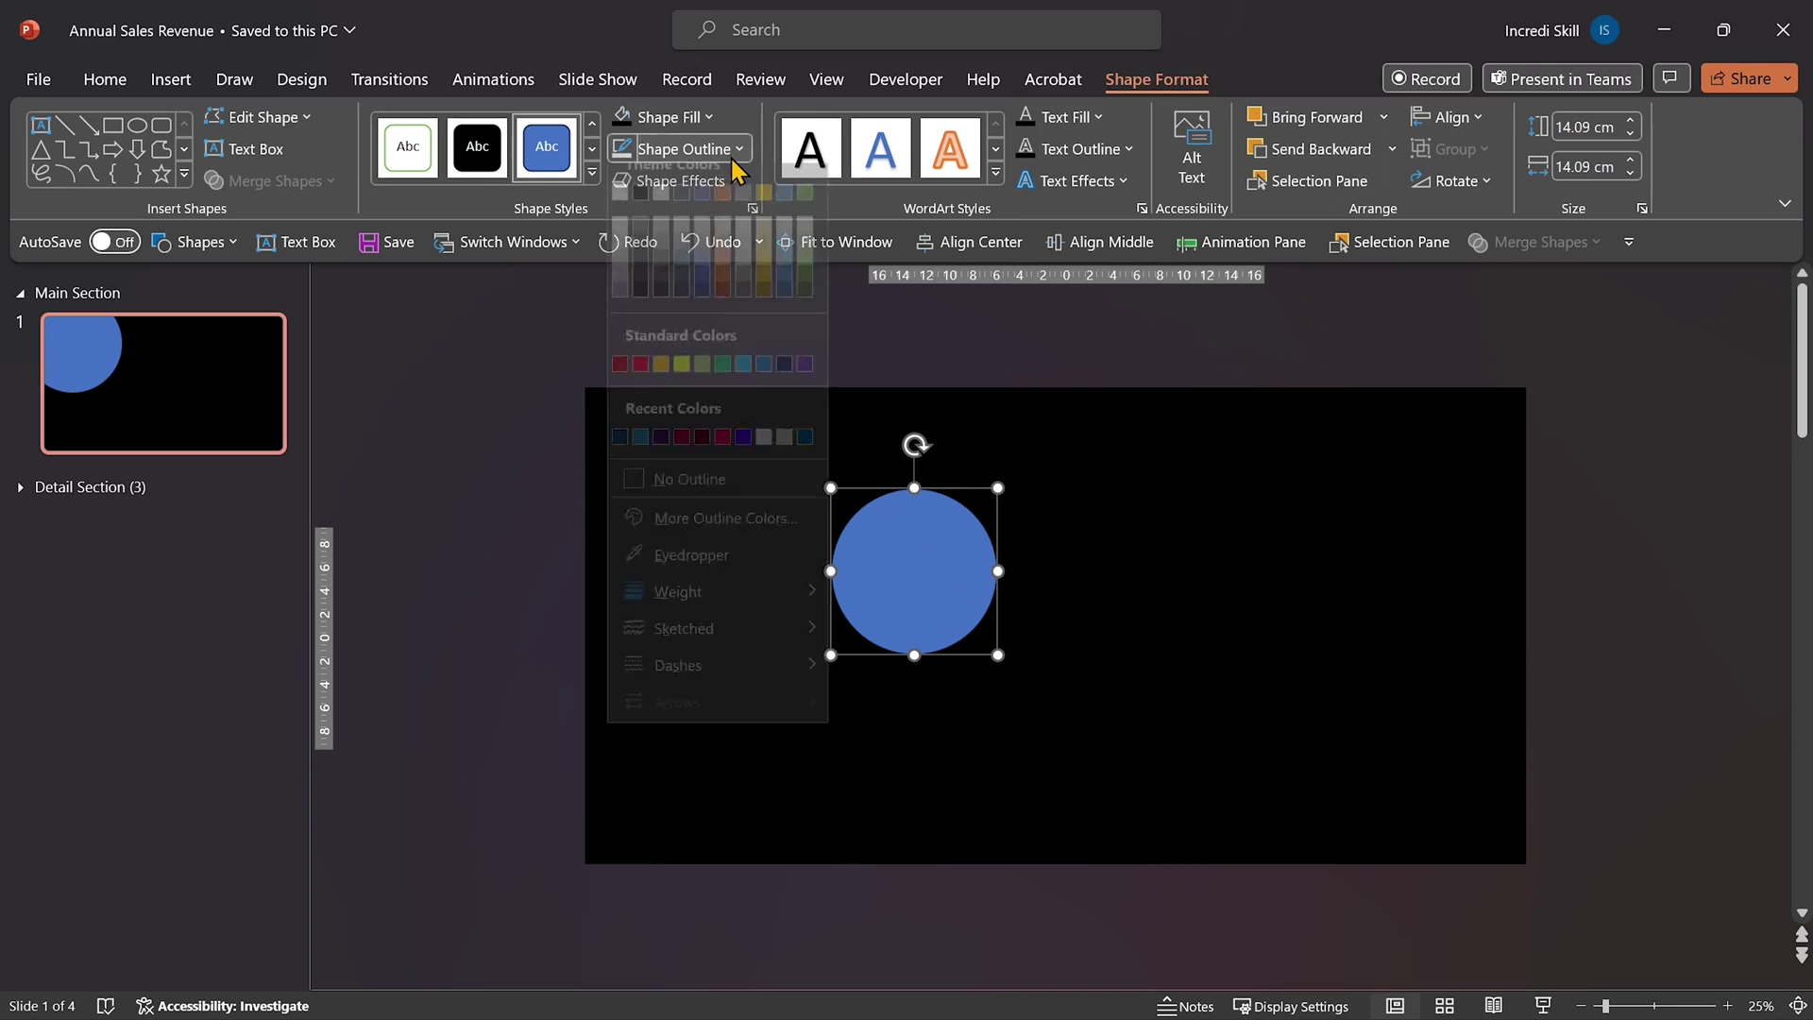
{"action": "left_click", "coordinate": [697, 501]}
Select the black rectangle and bring up its Format Shape settings
{"action": "left_click", "coordinate": [1174, 589]}
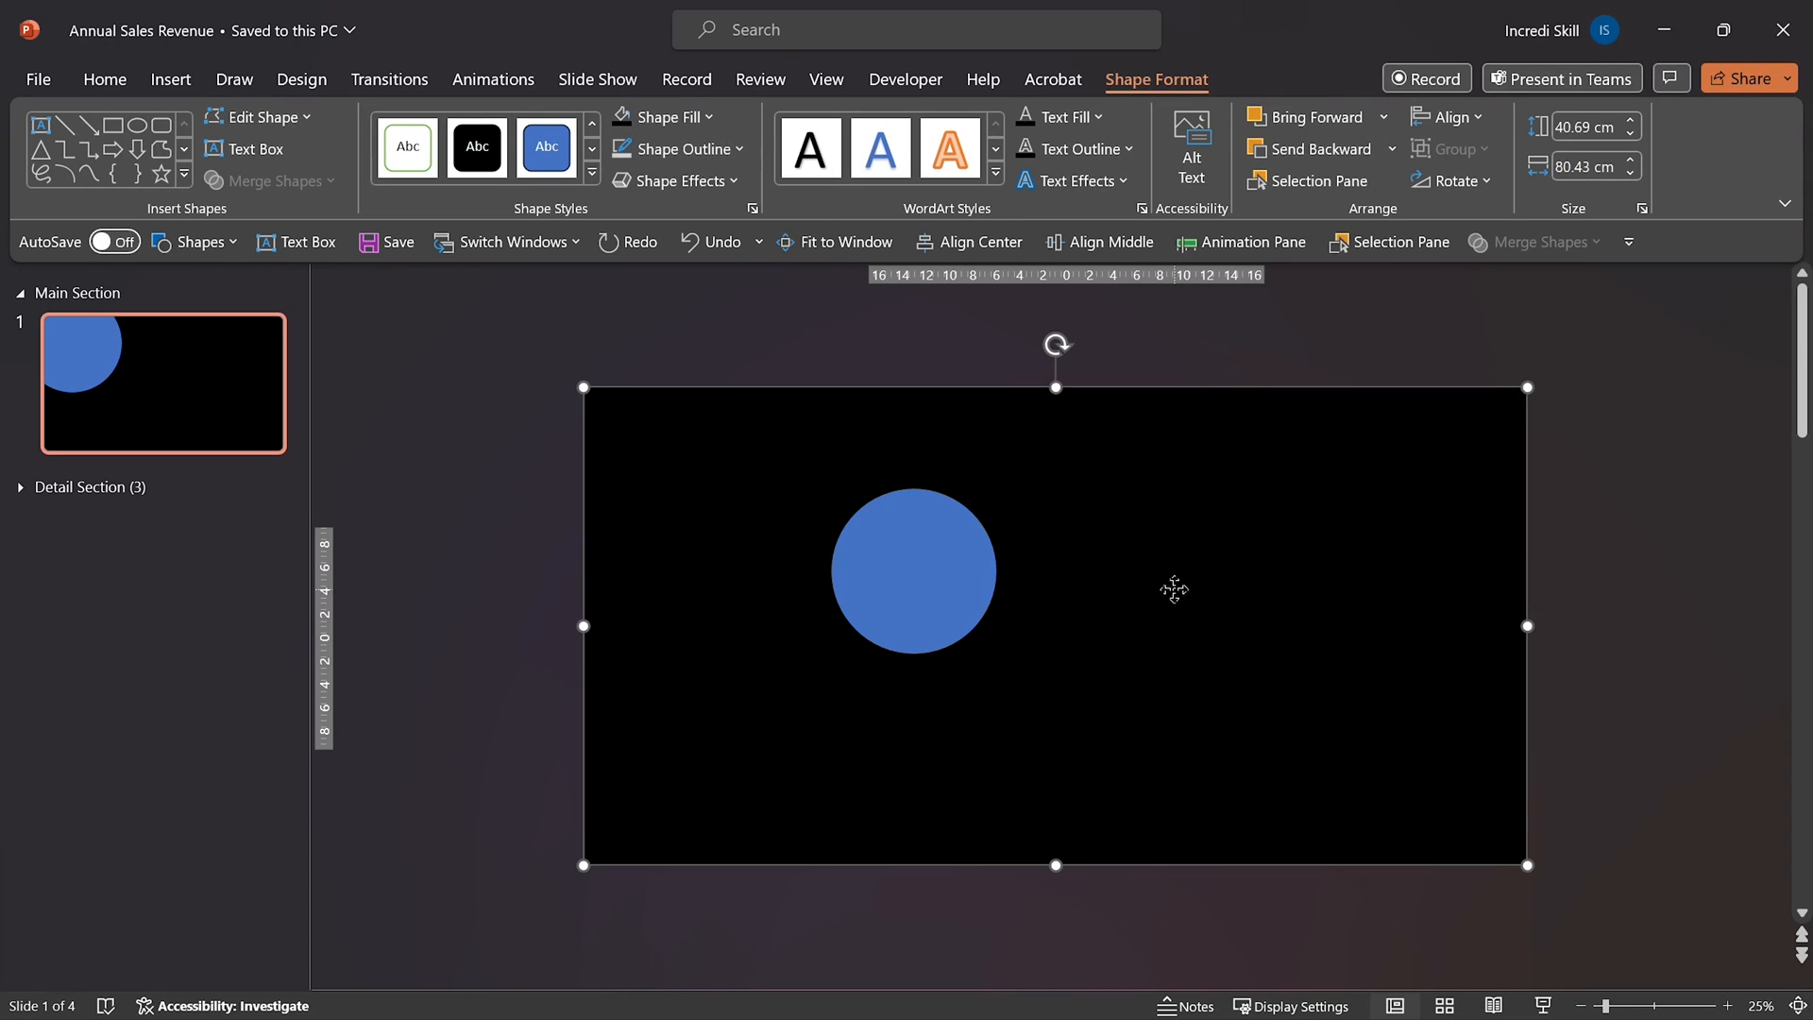
{"action": "left_click", "coordinate": [752, 208]}
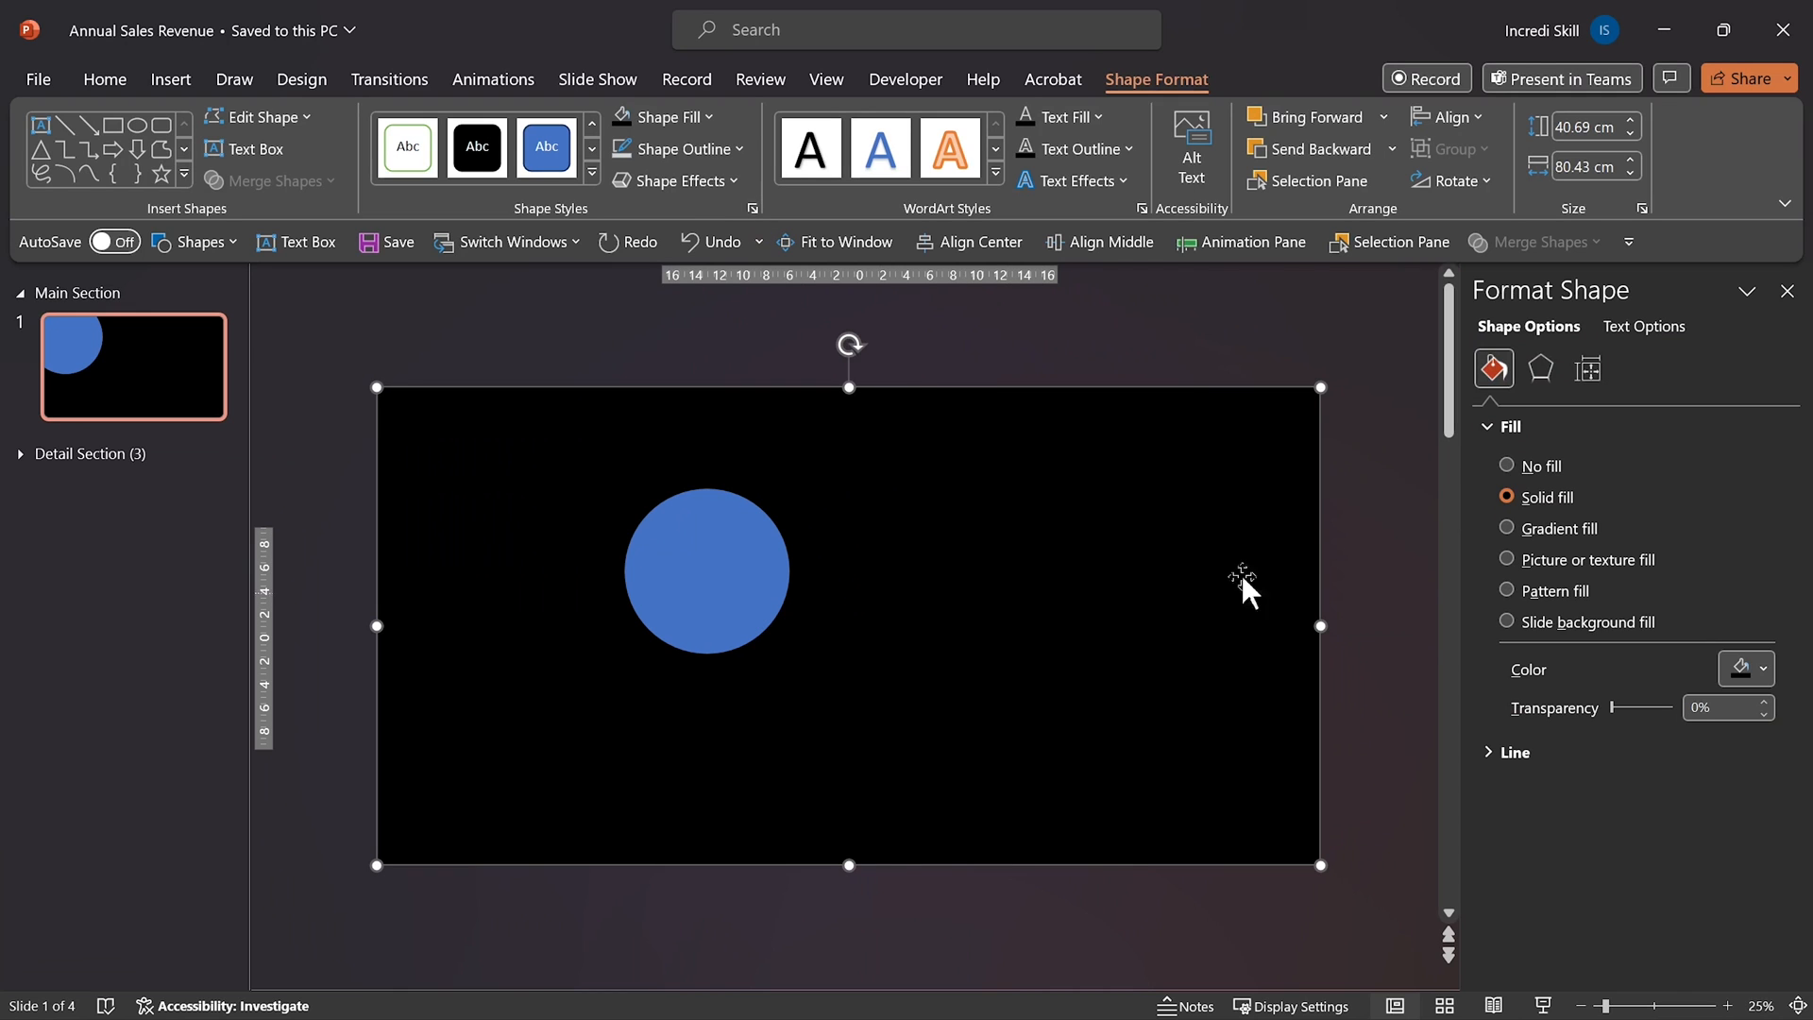
Set the black rectangle's fill transparency to about 65% so the map shows through
{"action": "left_click_drag", "start_coordinate": [1616, 708], "coordinate": [1651, 709]}
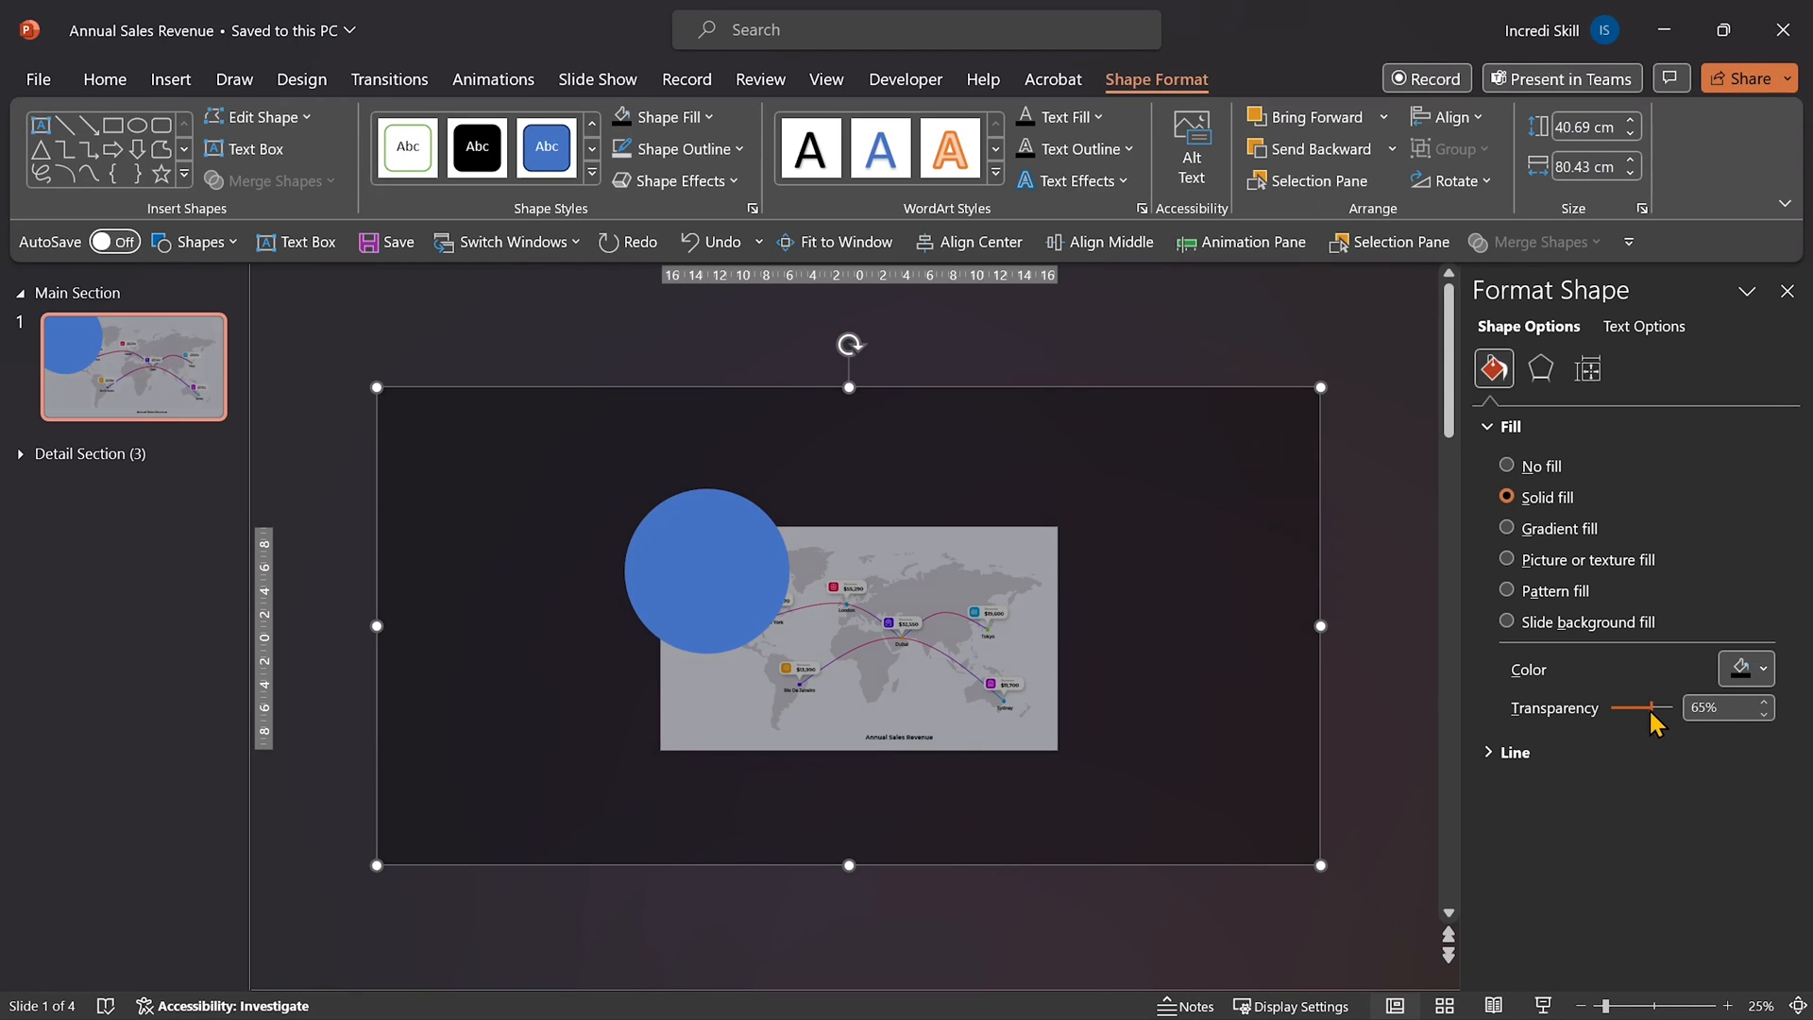
{"action": "left_click", "coordinate": [1389, 667]}
Shrink the blue circle and place it over the New York callout on the map
{"action": "left_click", "coordinate": [1788, 292]}
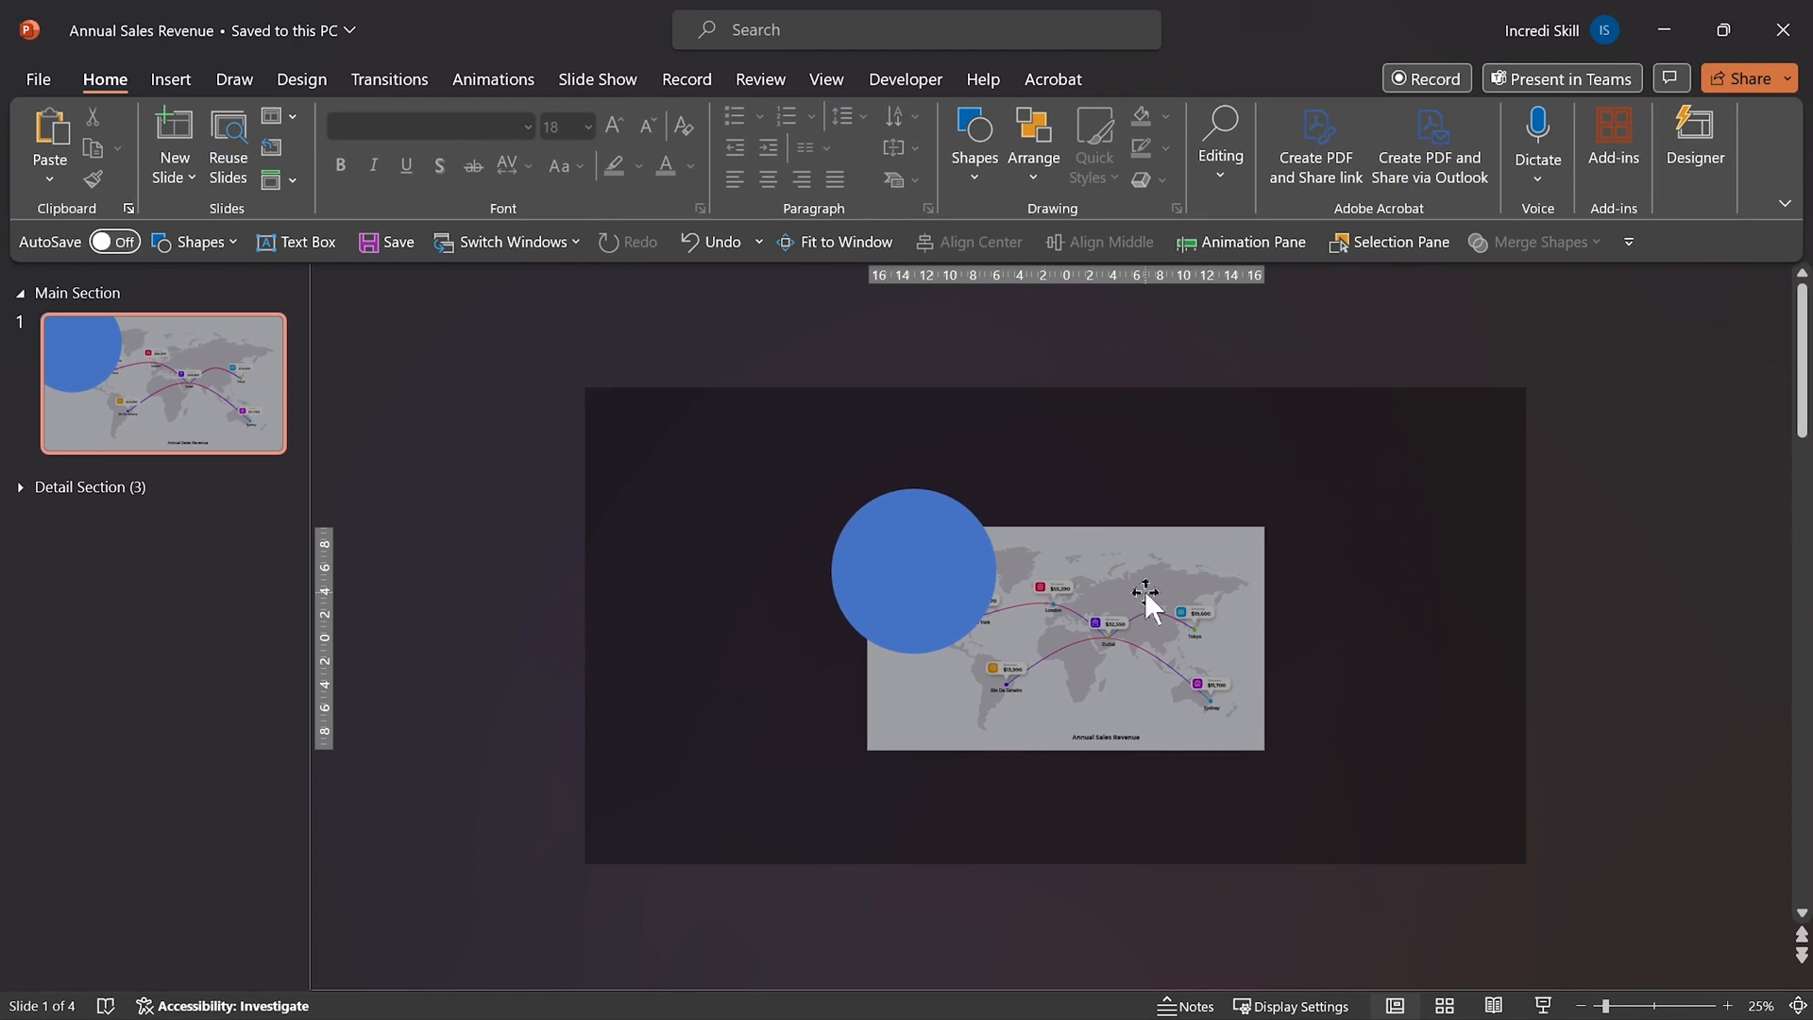
{"action": "scroll", "coordinate": [1317, 685], "scroll_direction": "up", "scroll_amount": 2}
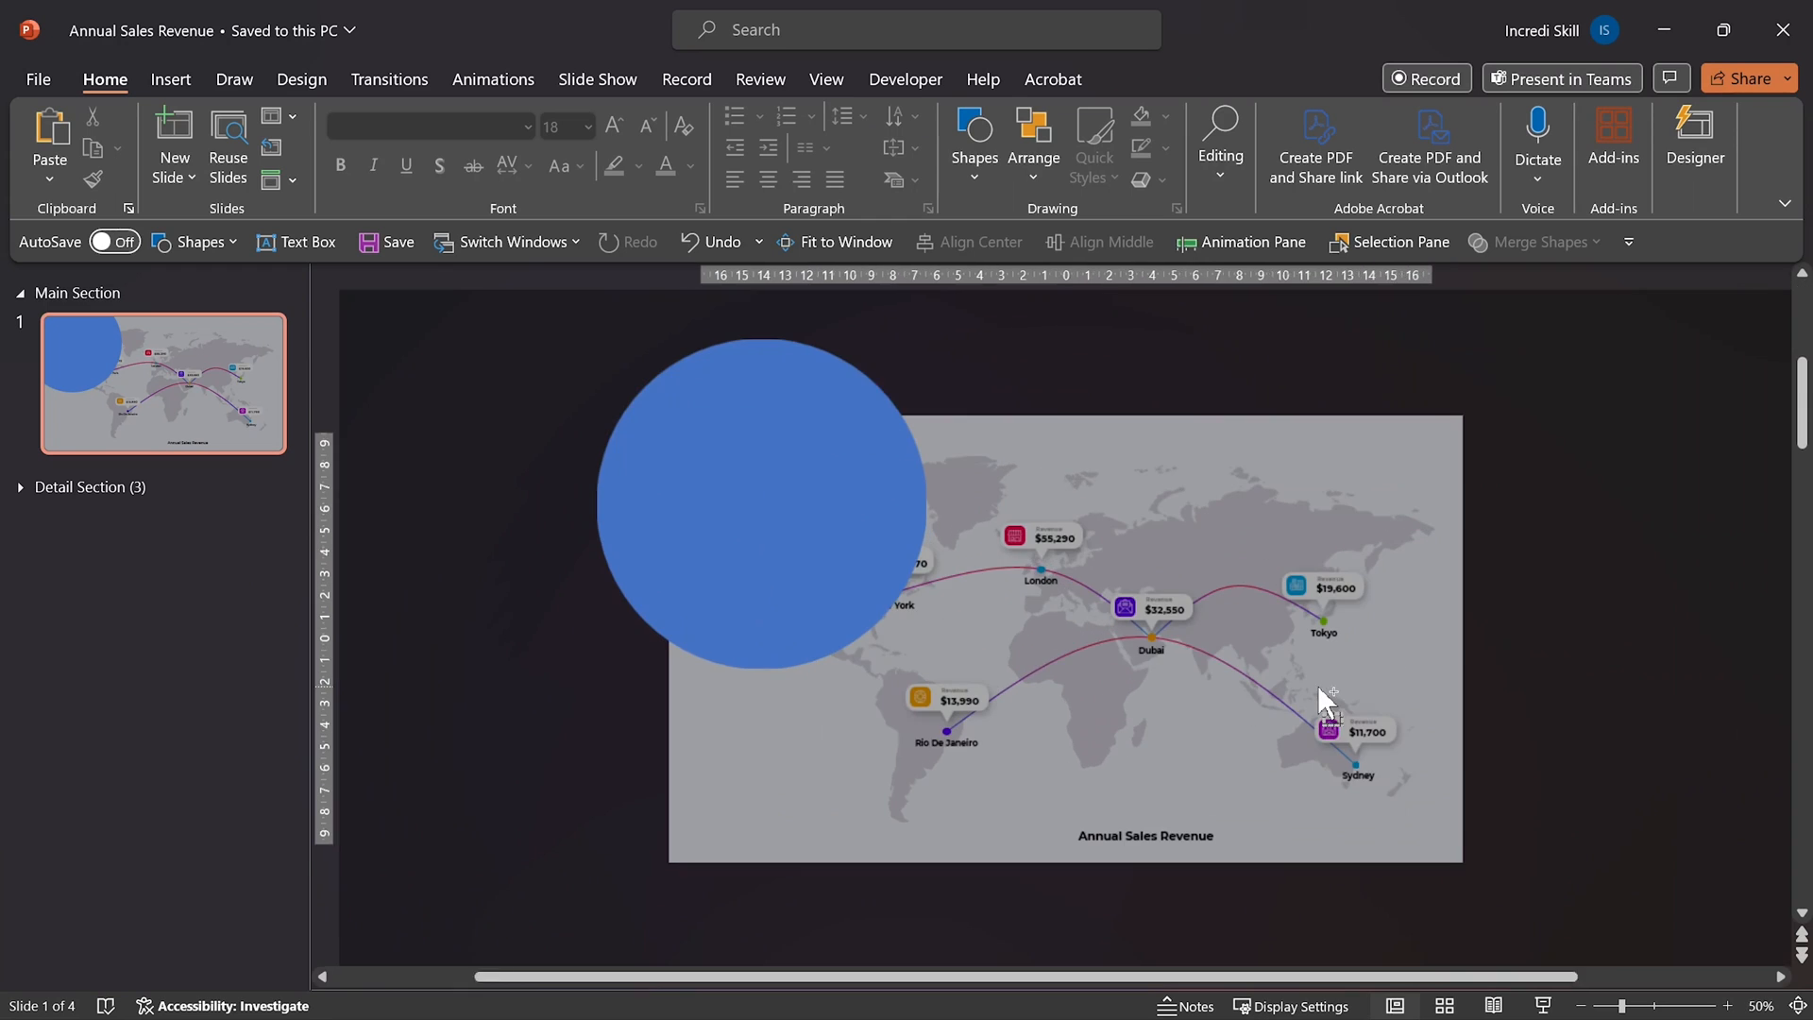
{"action": "left_click_drag", "start_coordinate": [749, 509], "coordinate": [901, 577]}
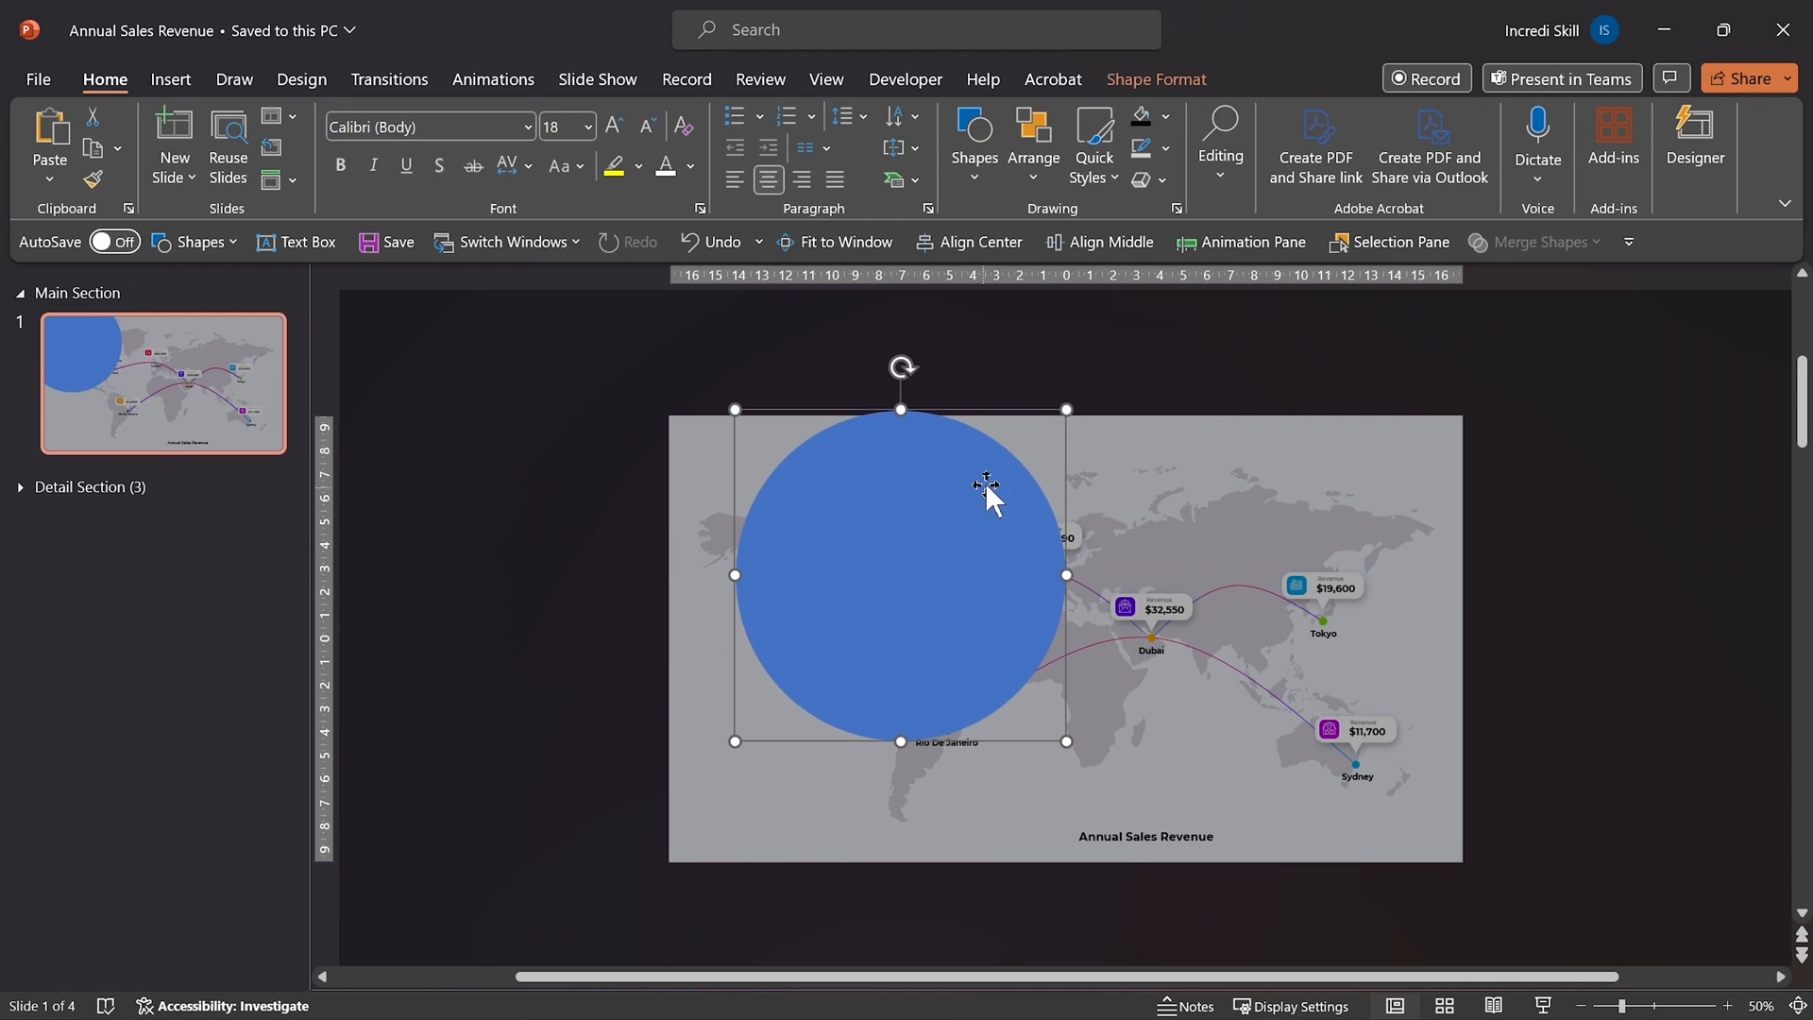
{"action": "left_click_drag", "start_coordinate": [1066, 411], "coordinate": [906, 566]}
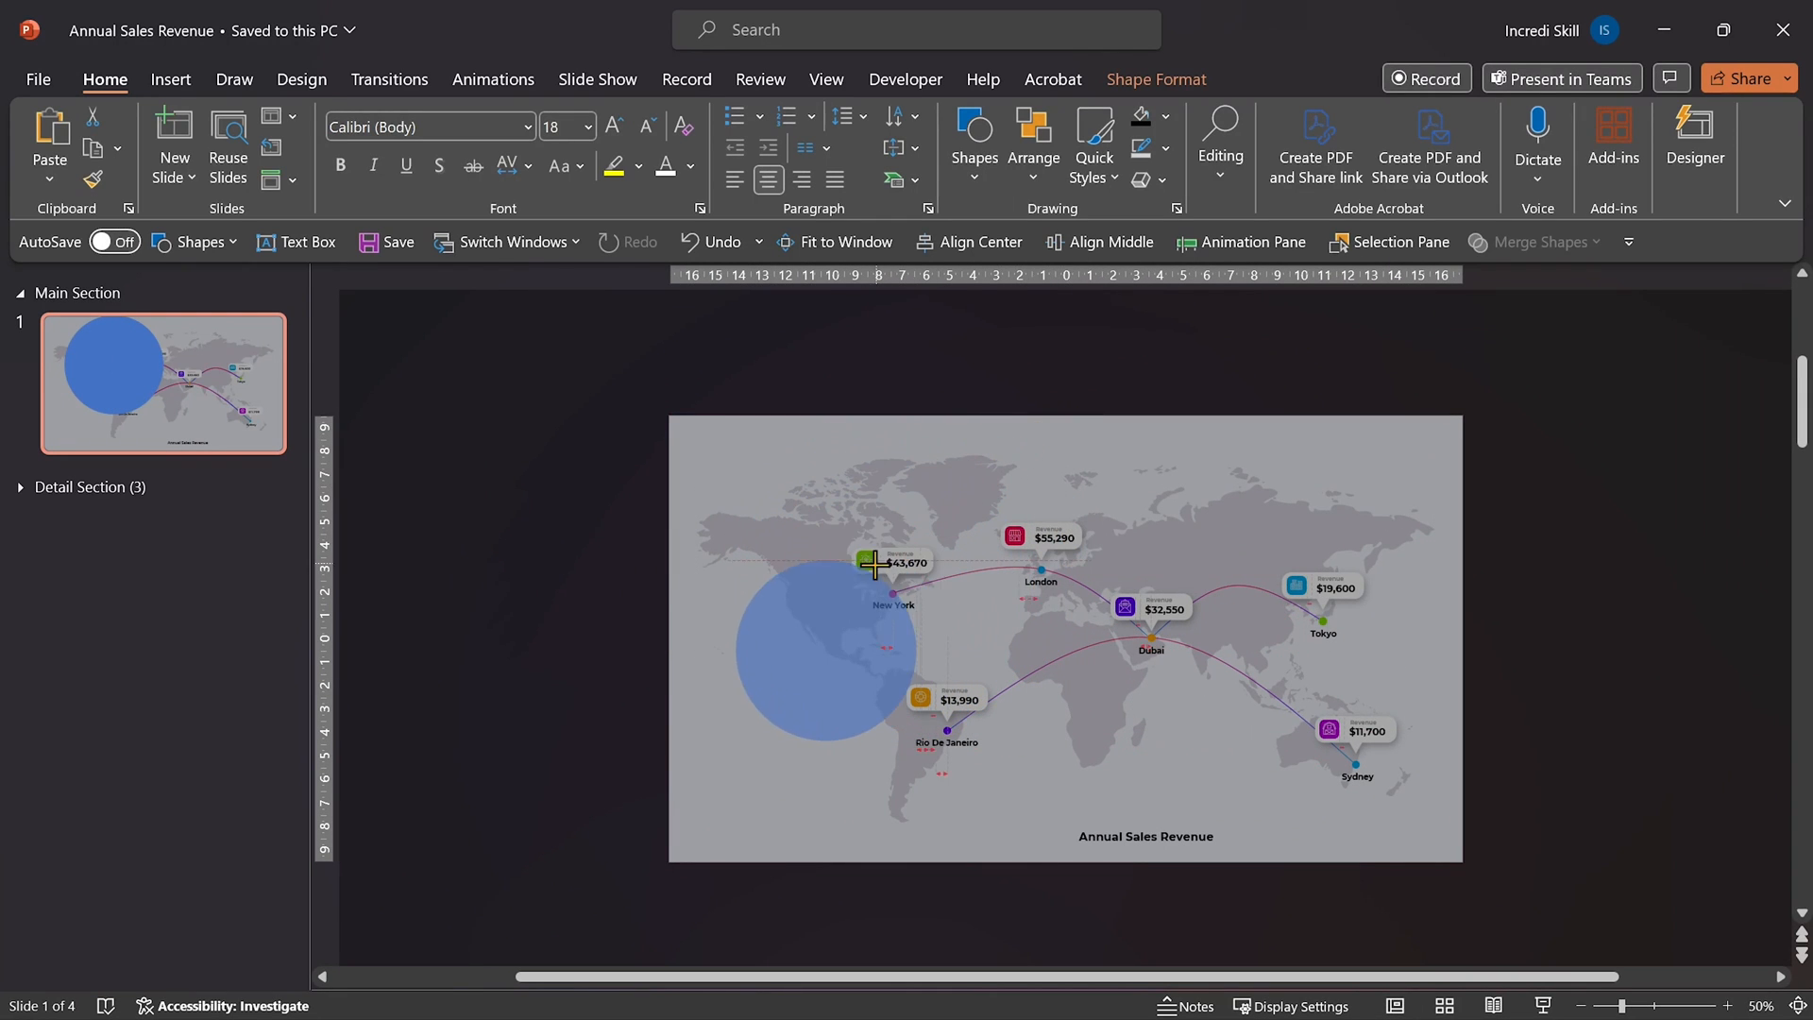
{"action": "left_click_drag", "start_coordinate": [797, 647], "coordinate": [893, 558]}
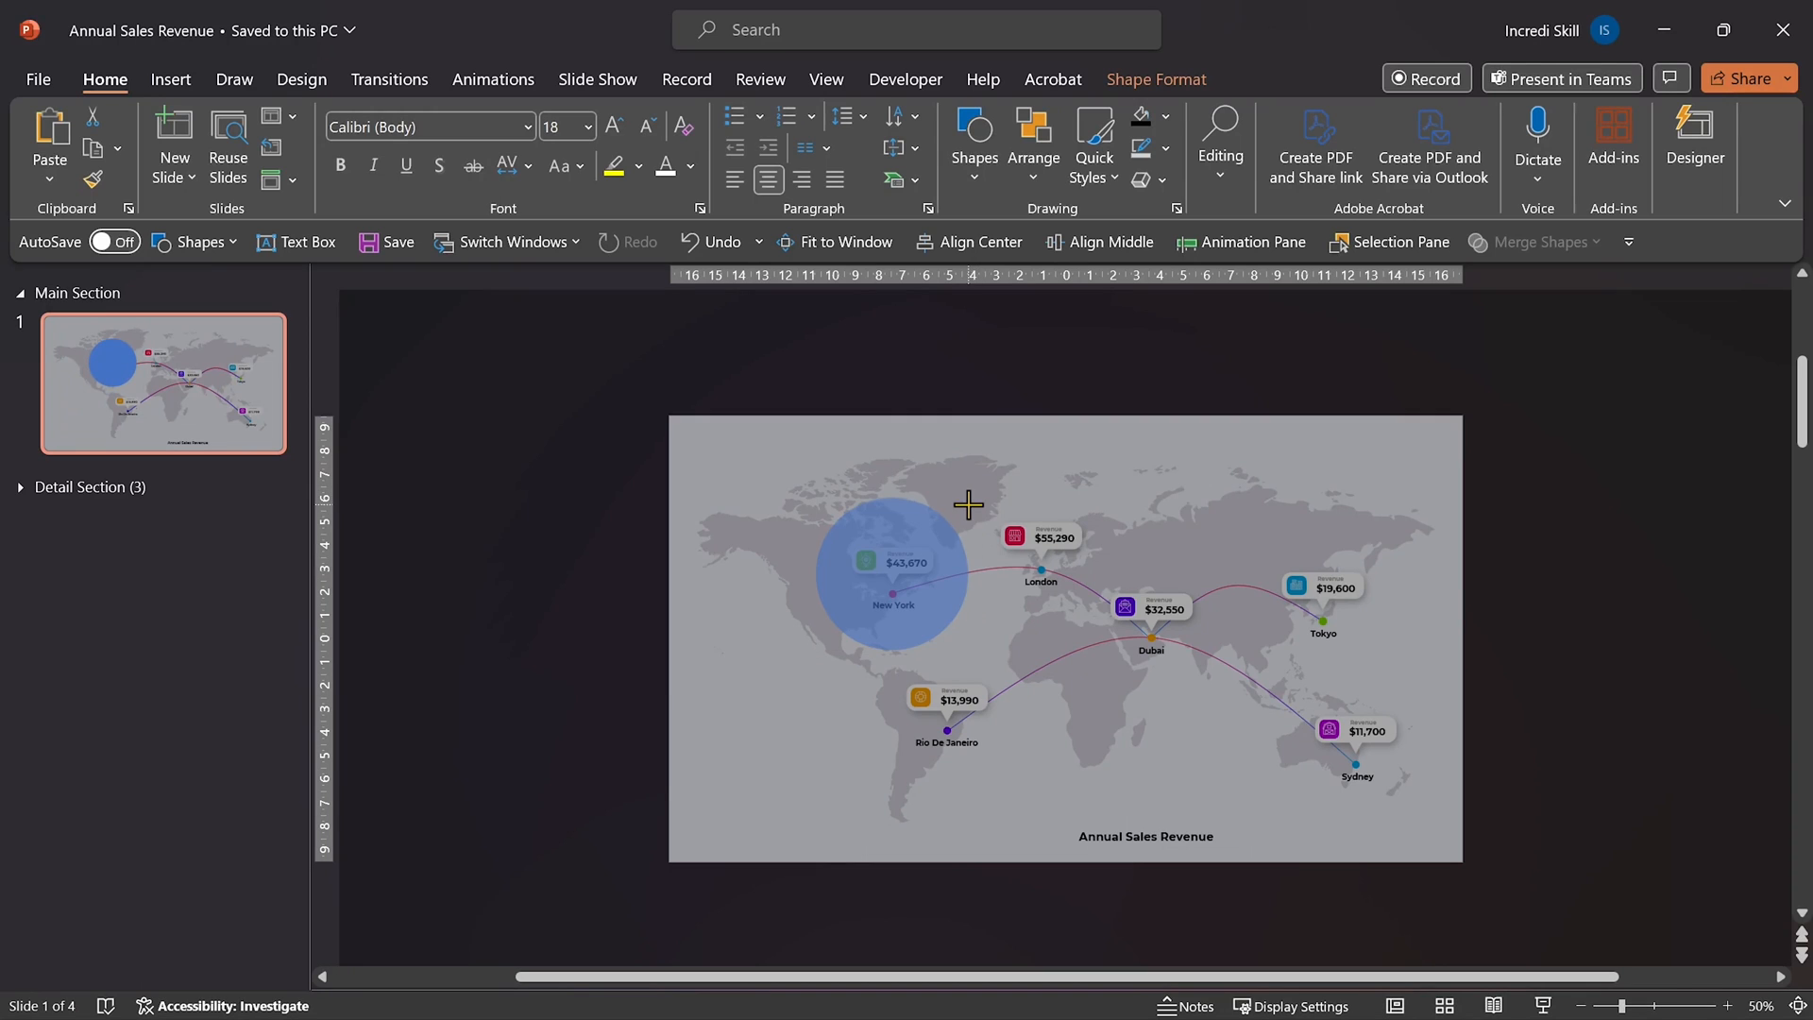
{"action": "left_click_drag", "start_coordinate": [906, 595], "coordinate": [893, 612]}
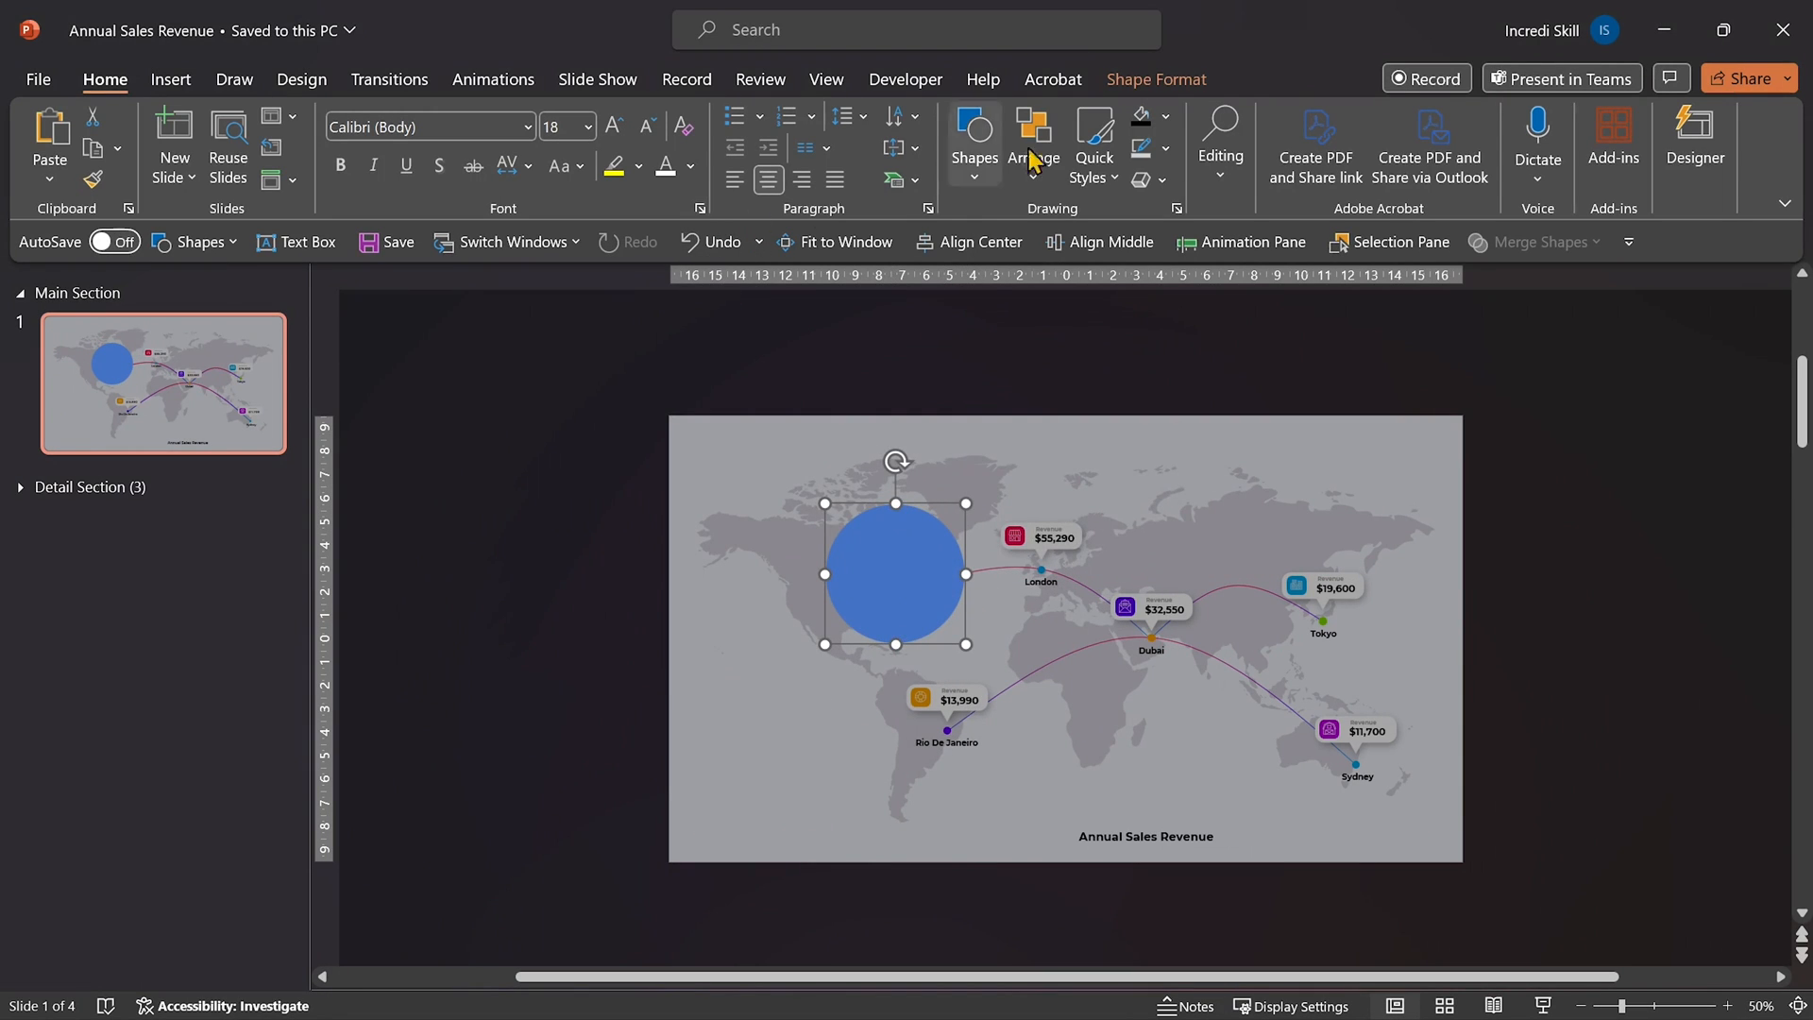
{"action": "left_click", "coordinate": [1157, 79]}
Make the blue circle about 70% transparent
{"action": "left_click", "coordinate": [752, 210]}
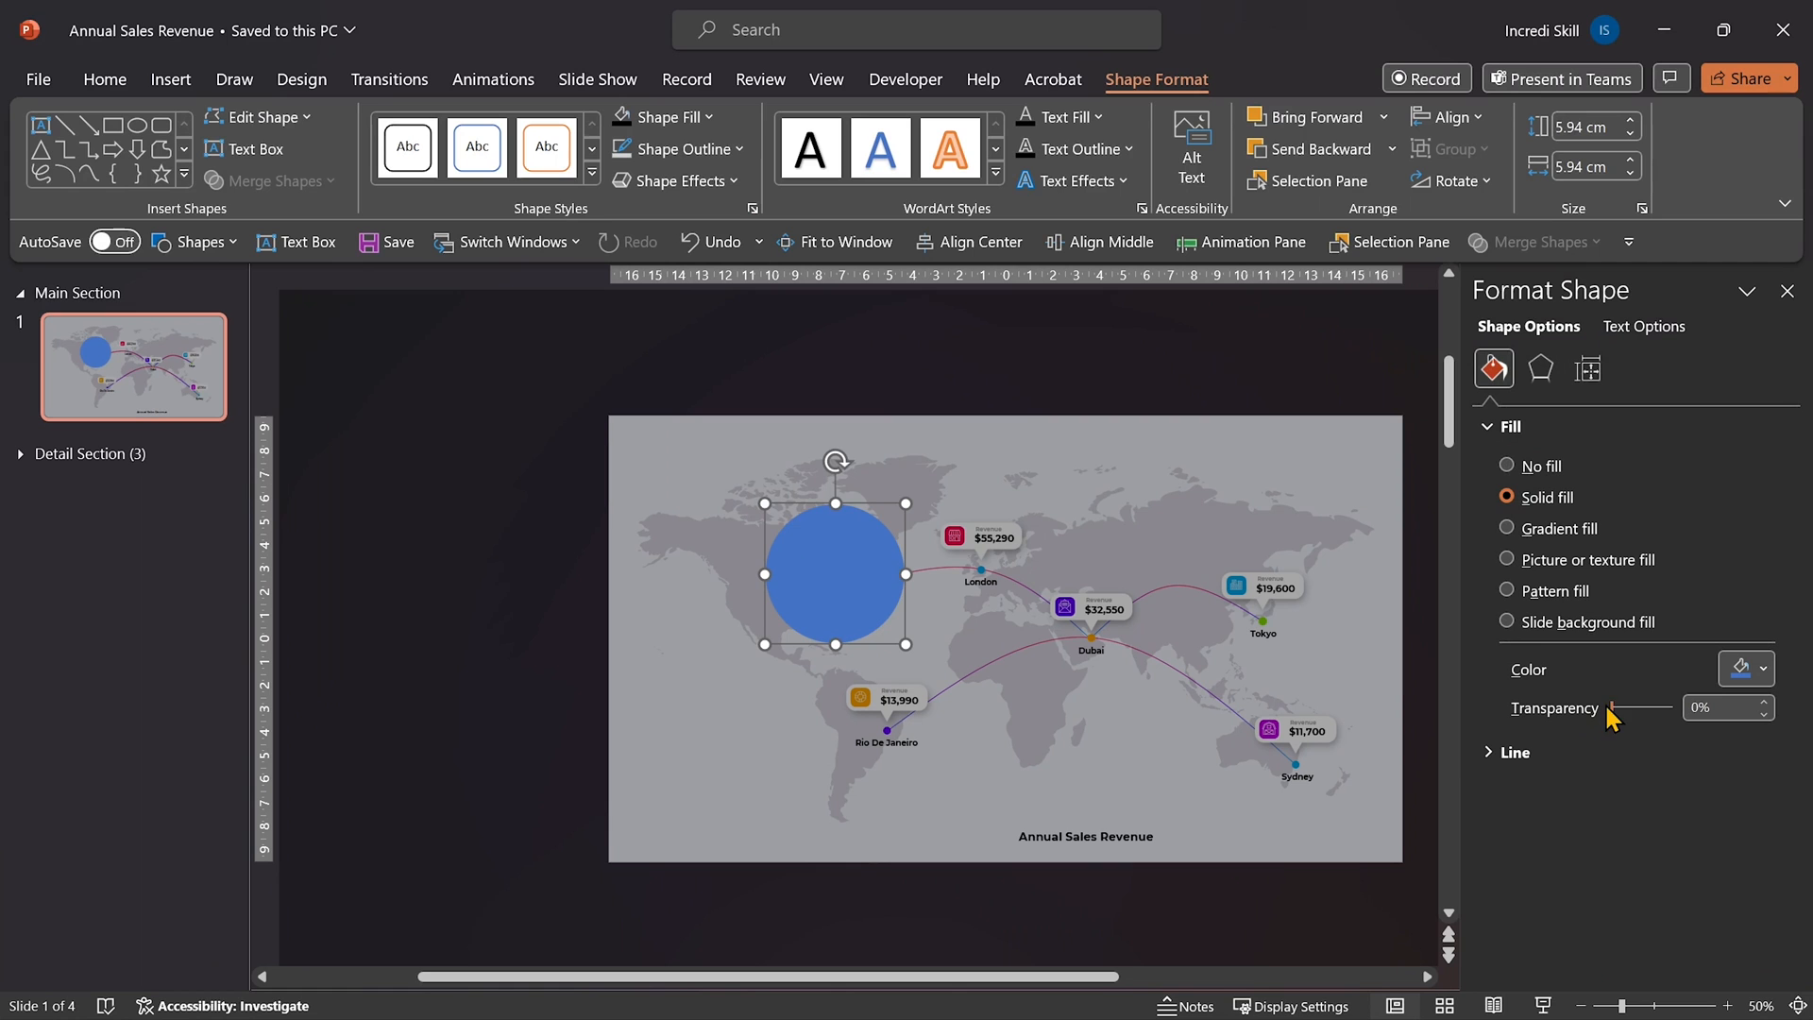
{"action": "left_click_drag", "start_coordinate": [1615, 708], "coordinate": [1658, 708]}
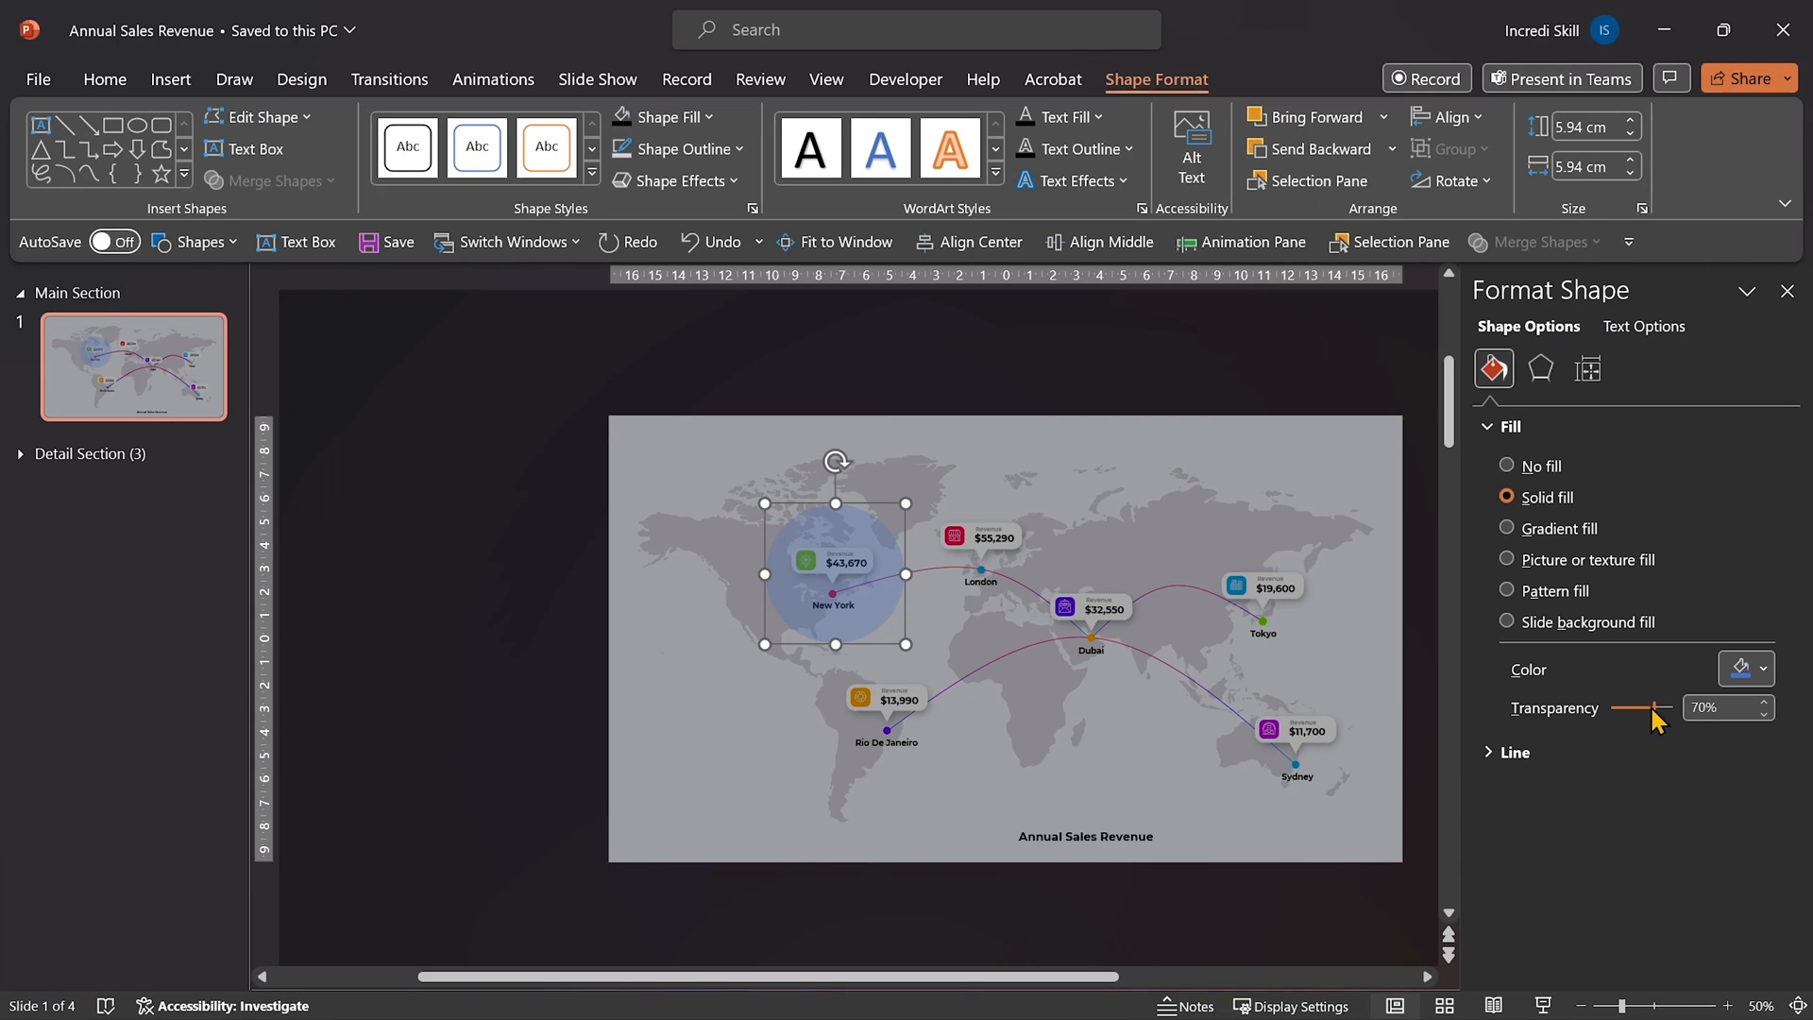
{"action": "scroll", "coordinate": [982, 580], "scroll_direction": "up", "scroll_amount": 5}
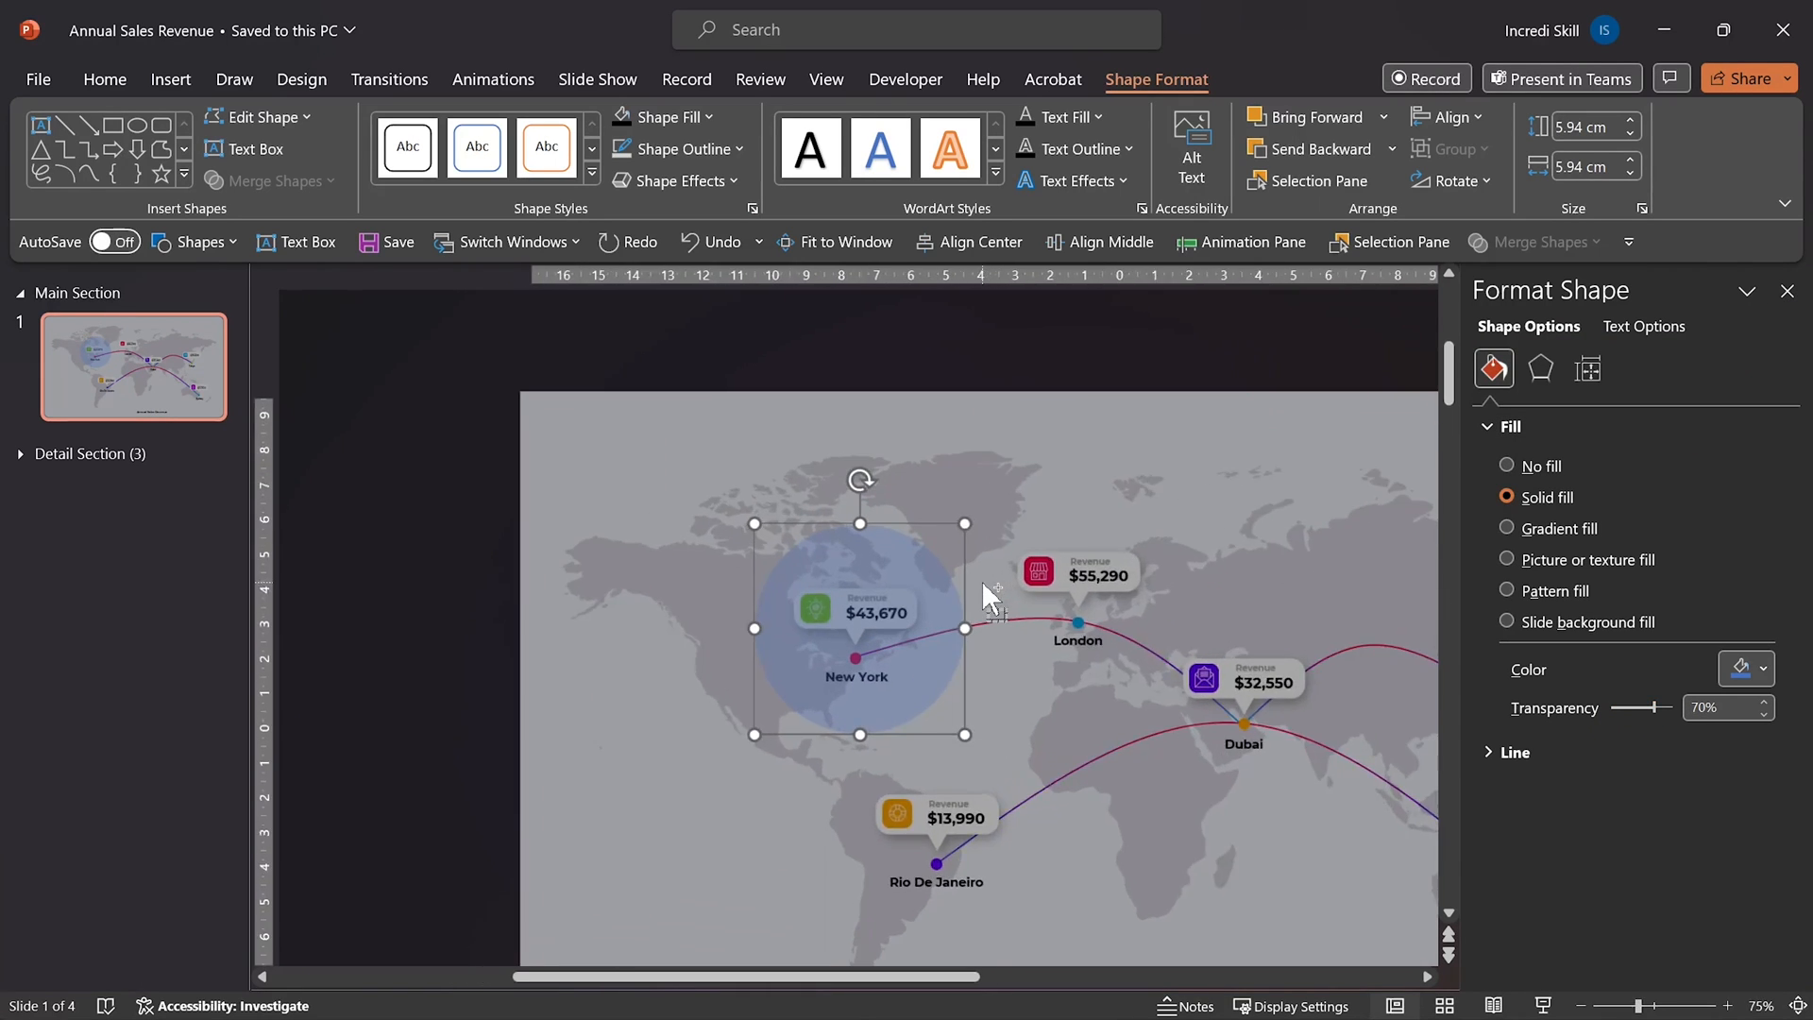
Resize the spotlight circle to 5.16 cm around New York, undoing a stray nudge
{"action": "left_click_drag", "start_coordinate": [1035, 453], "coordinate": [1002, 488]}
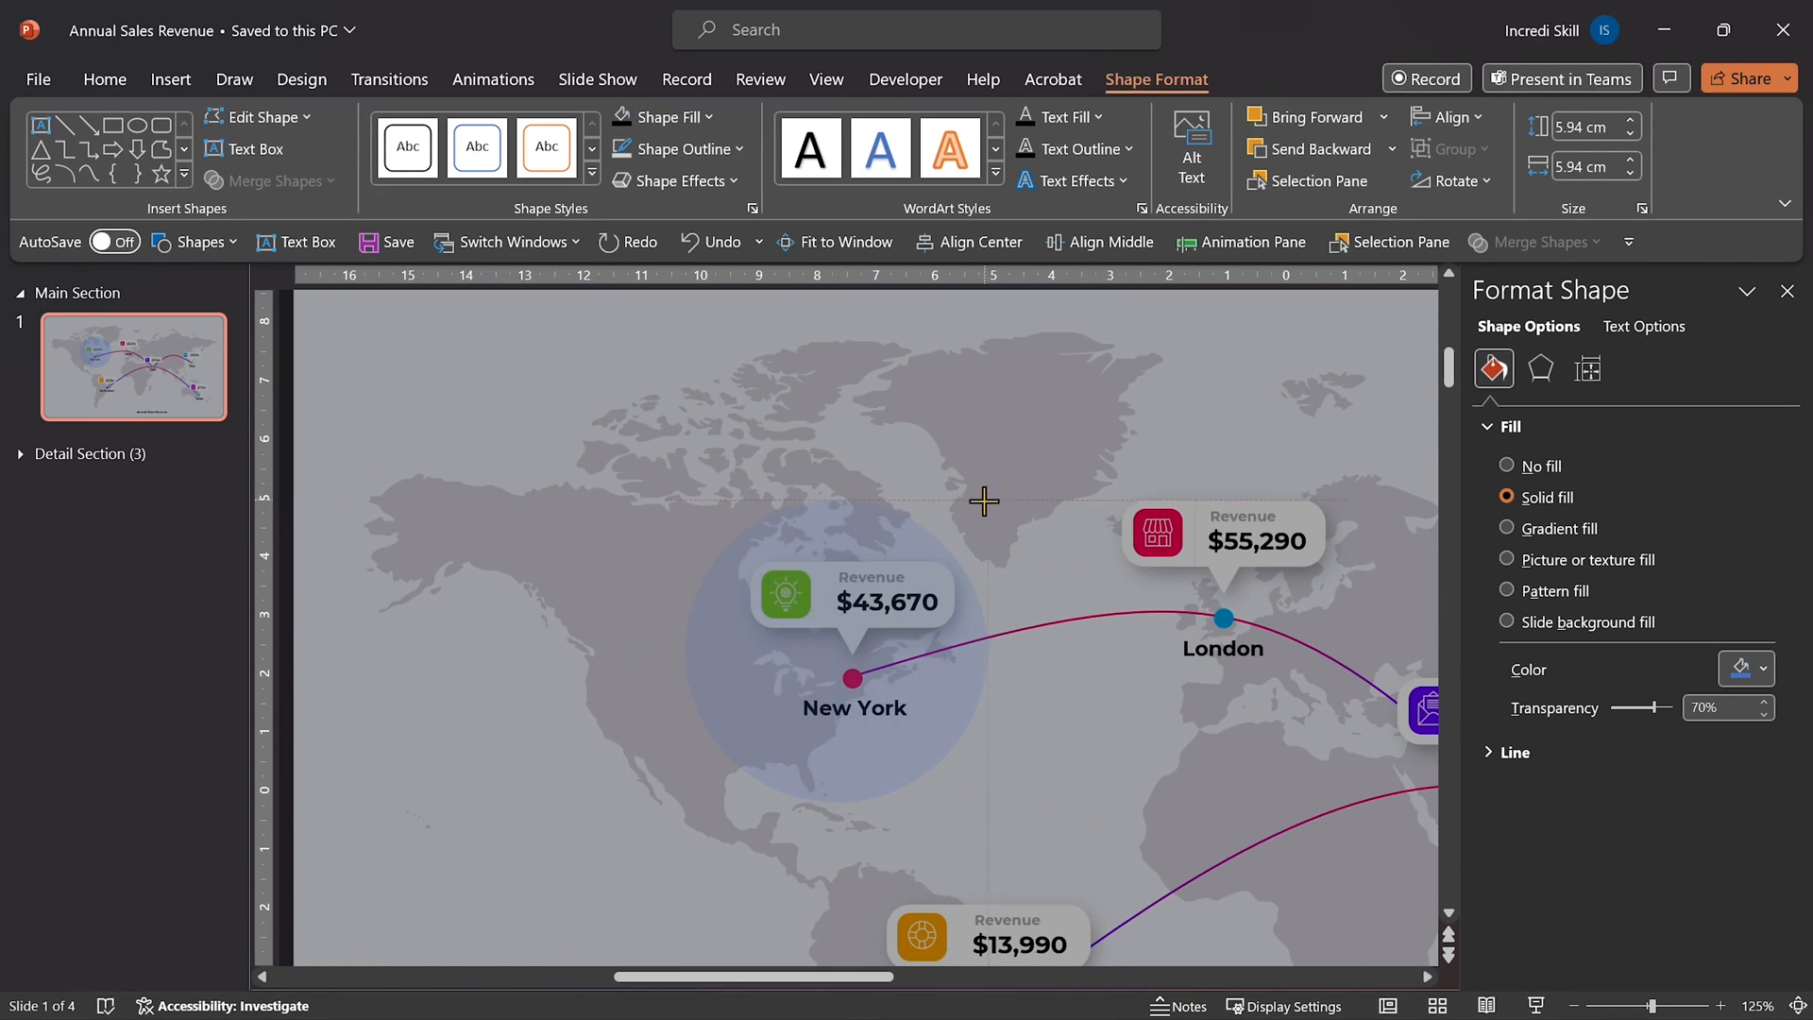
{"action": "left_click_drag", "start_coordinate": [893, 723], "coordinate": [913, 705]}
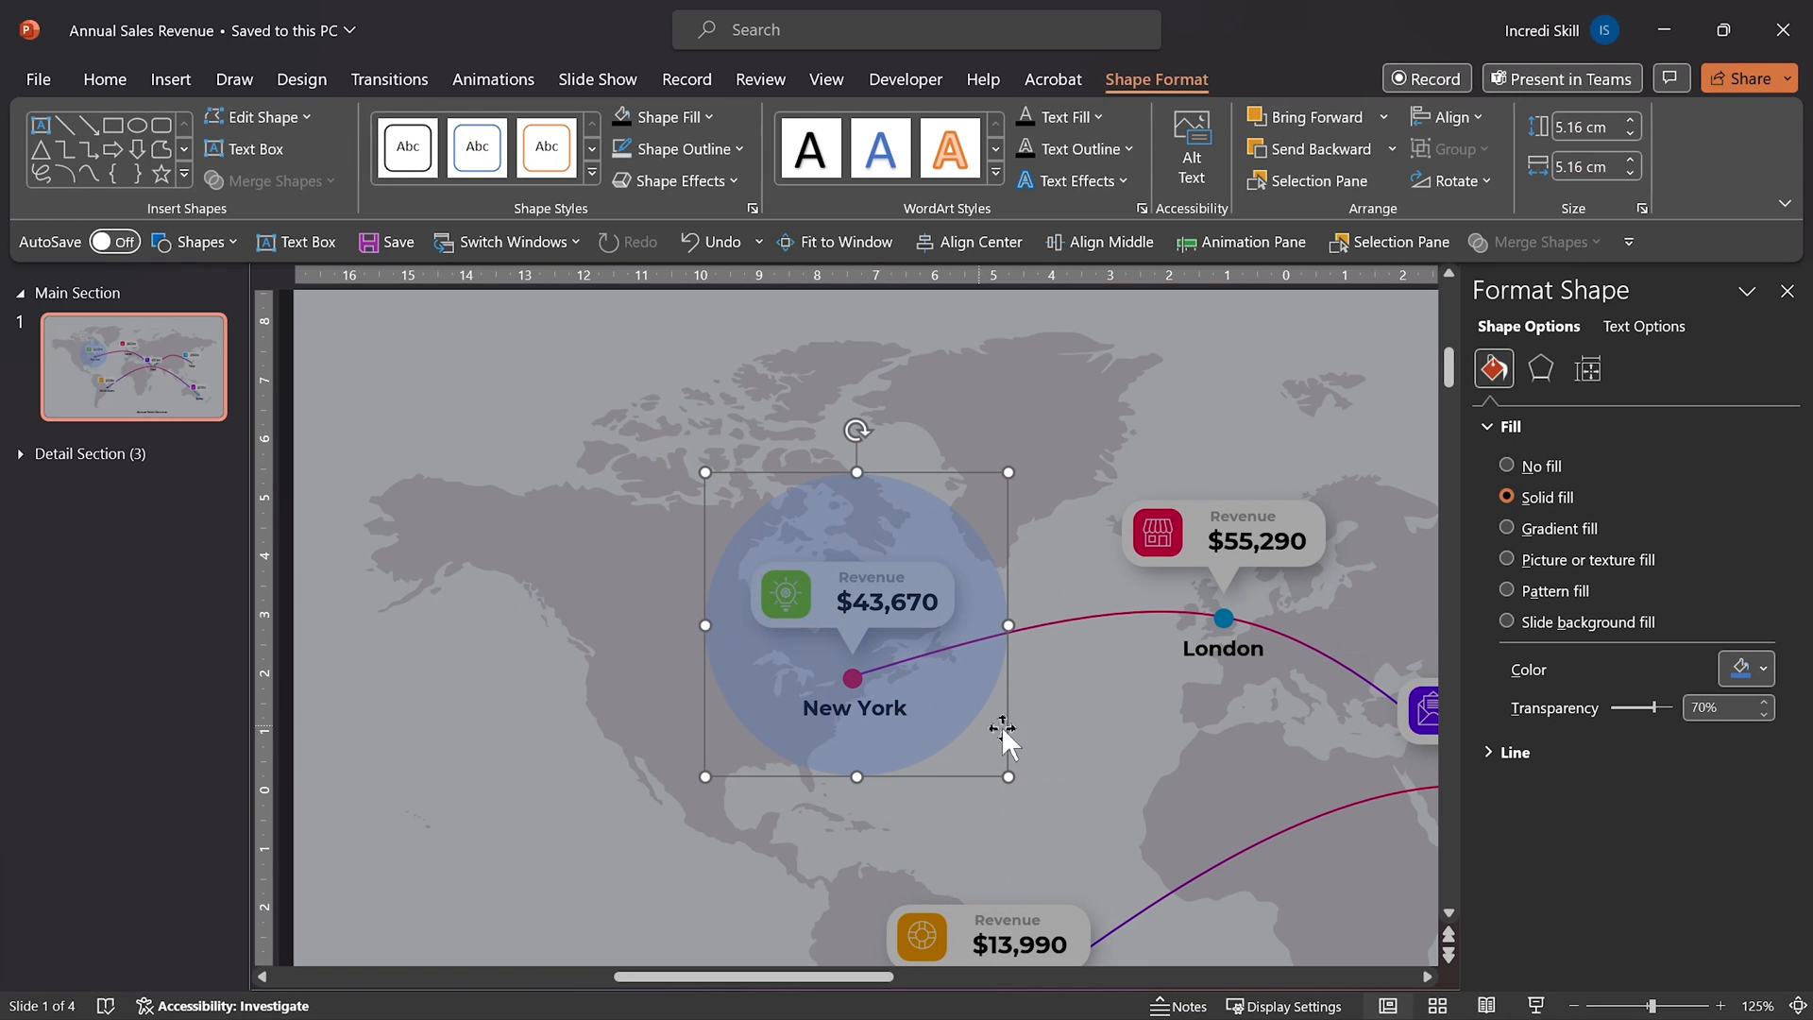
{"action": "key", "text": "ctrl+z"}
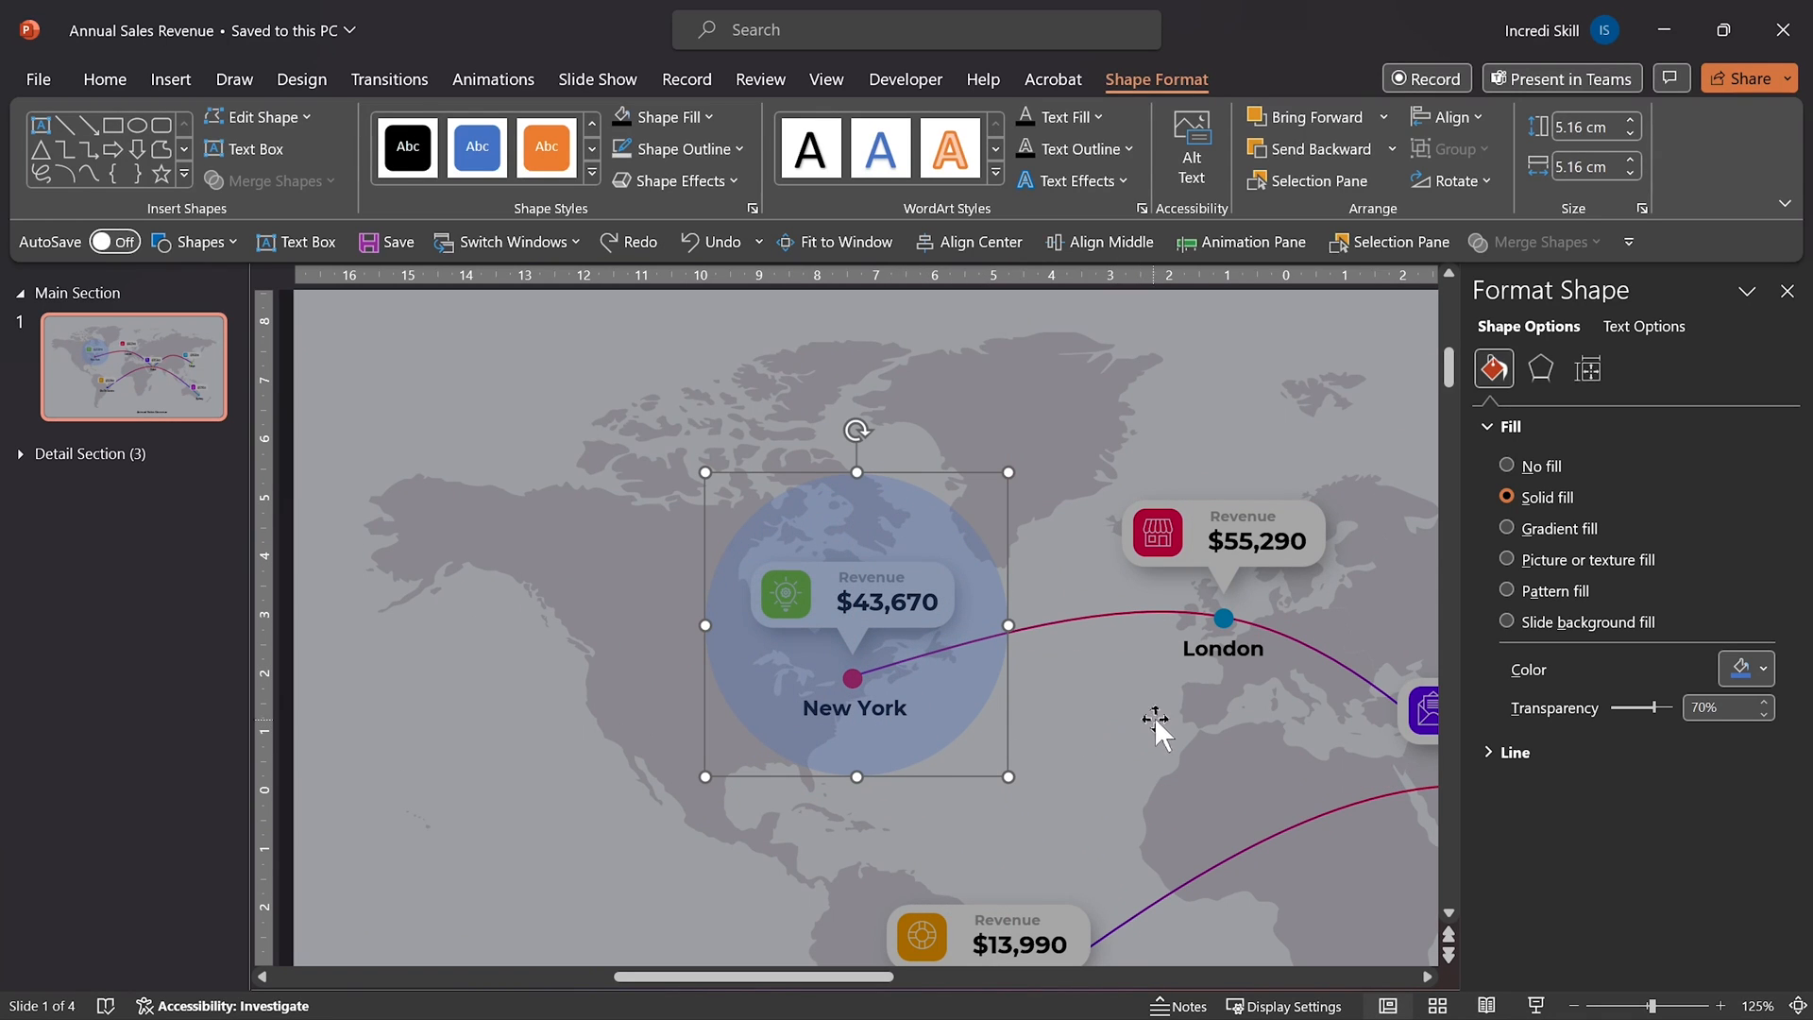
{"action": "left_click", "coordinate": [1788, 291]}
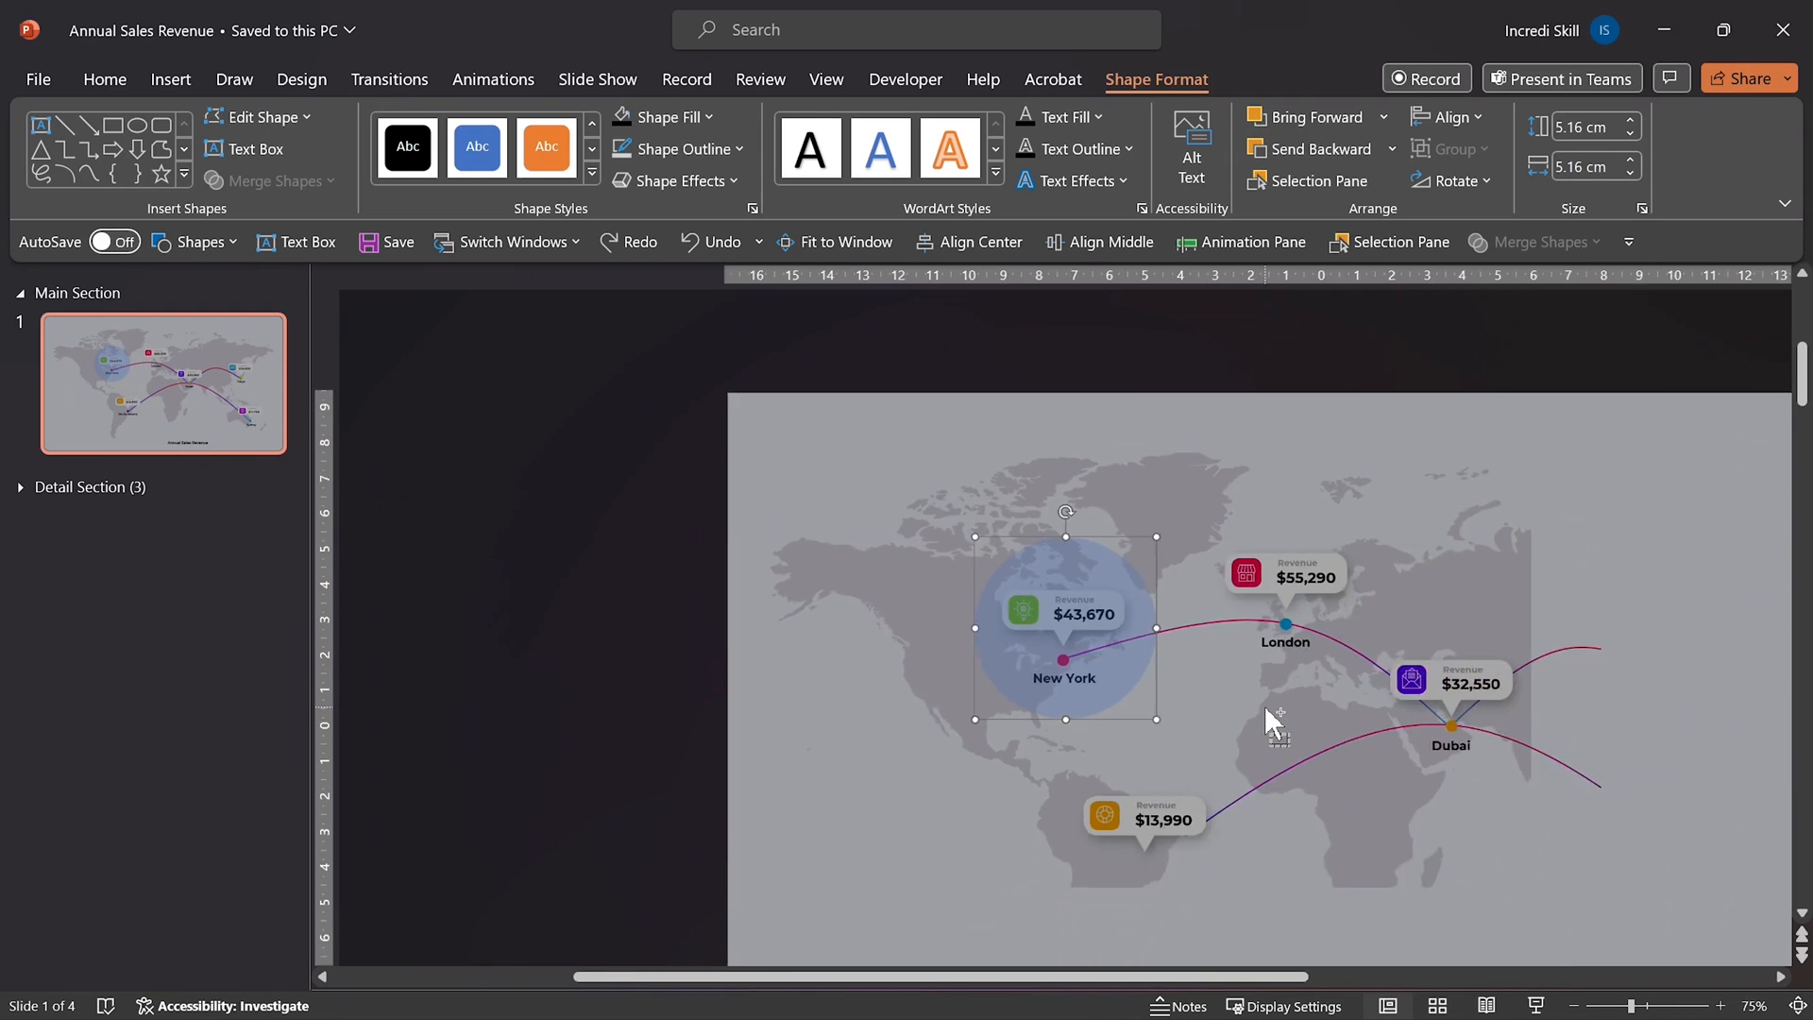
{"action": "scroll", "coordinate": [1264, 705], "scroll_direction": "down", "scroll_amount": 5}
Subtract the circle from the dark rectangle with Merge Shapes, leaving a spotlight hole over New York
{"action": "left_click", "coordinate": [1392, 556]}
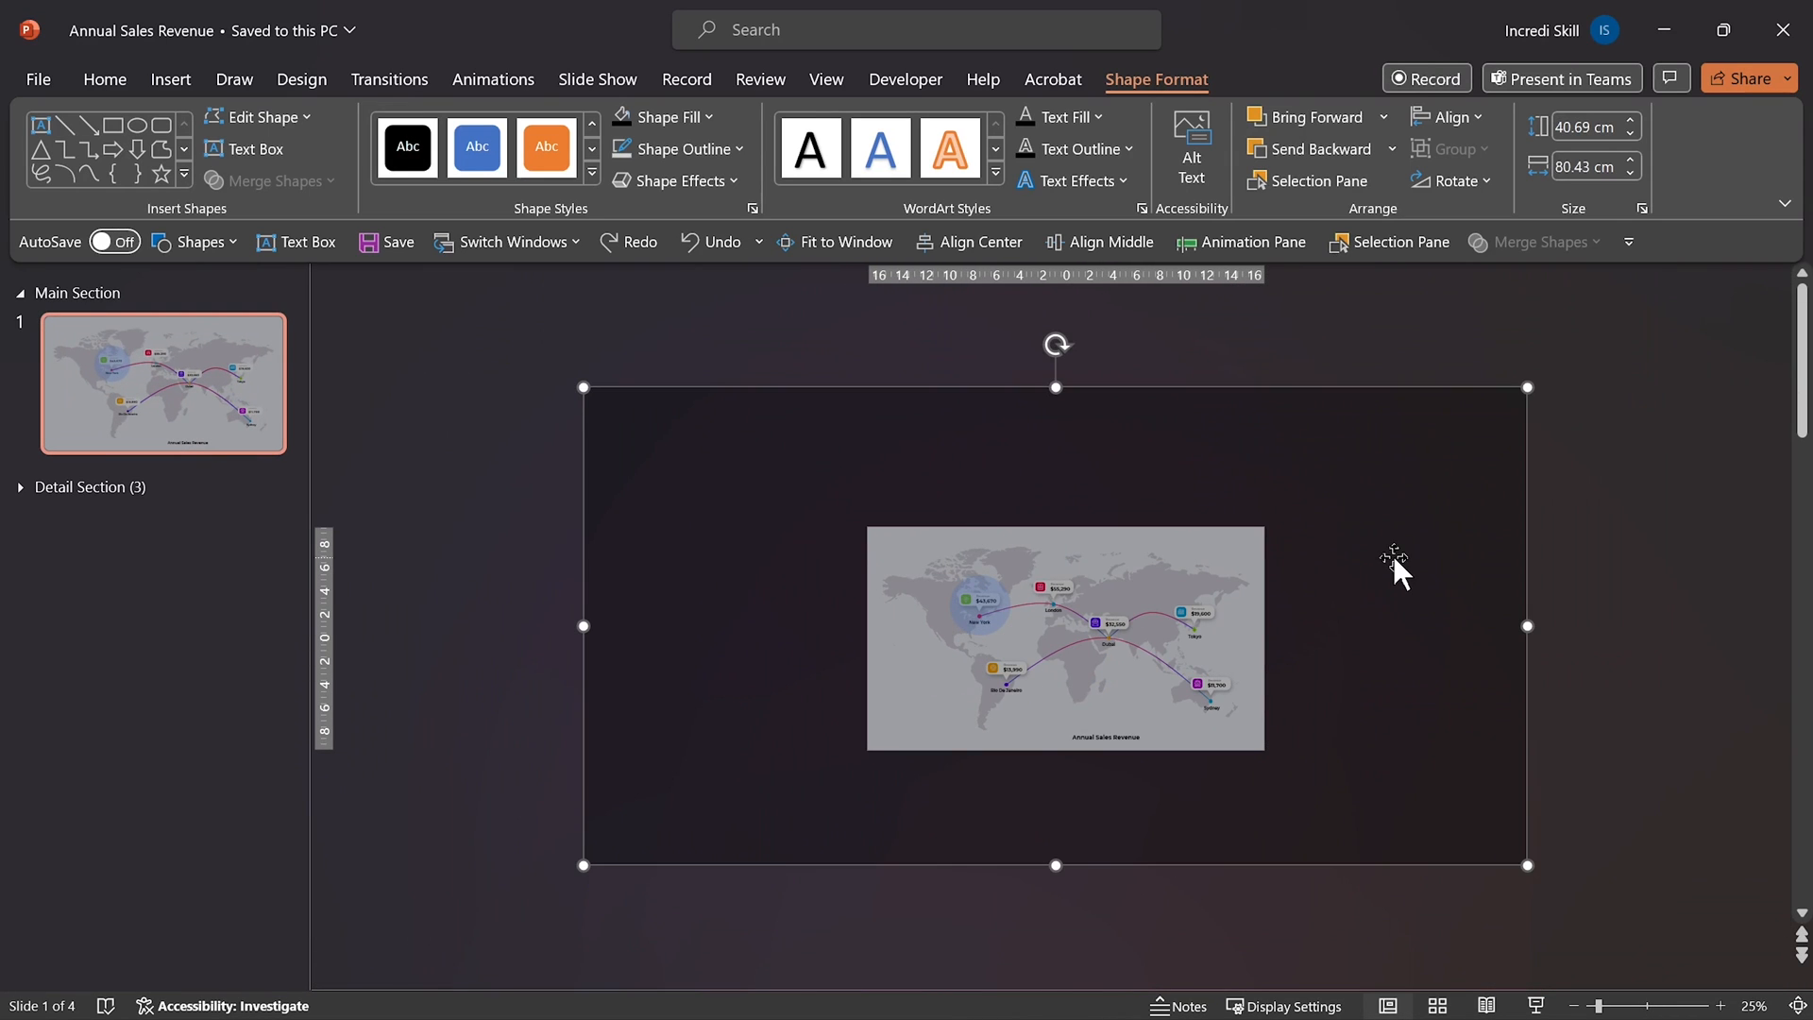
{"action": "left_click", "coordinate": [987, 605], "text": "shift"}
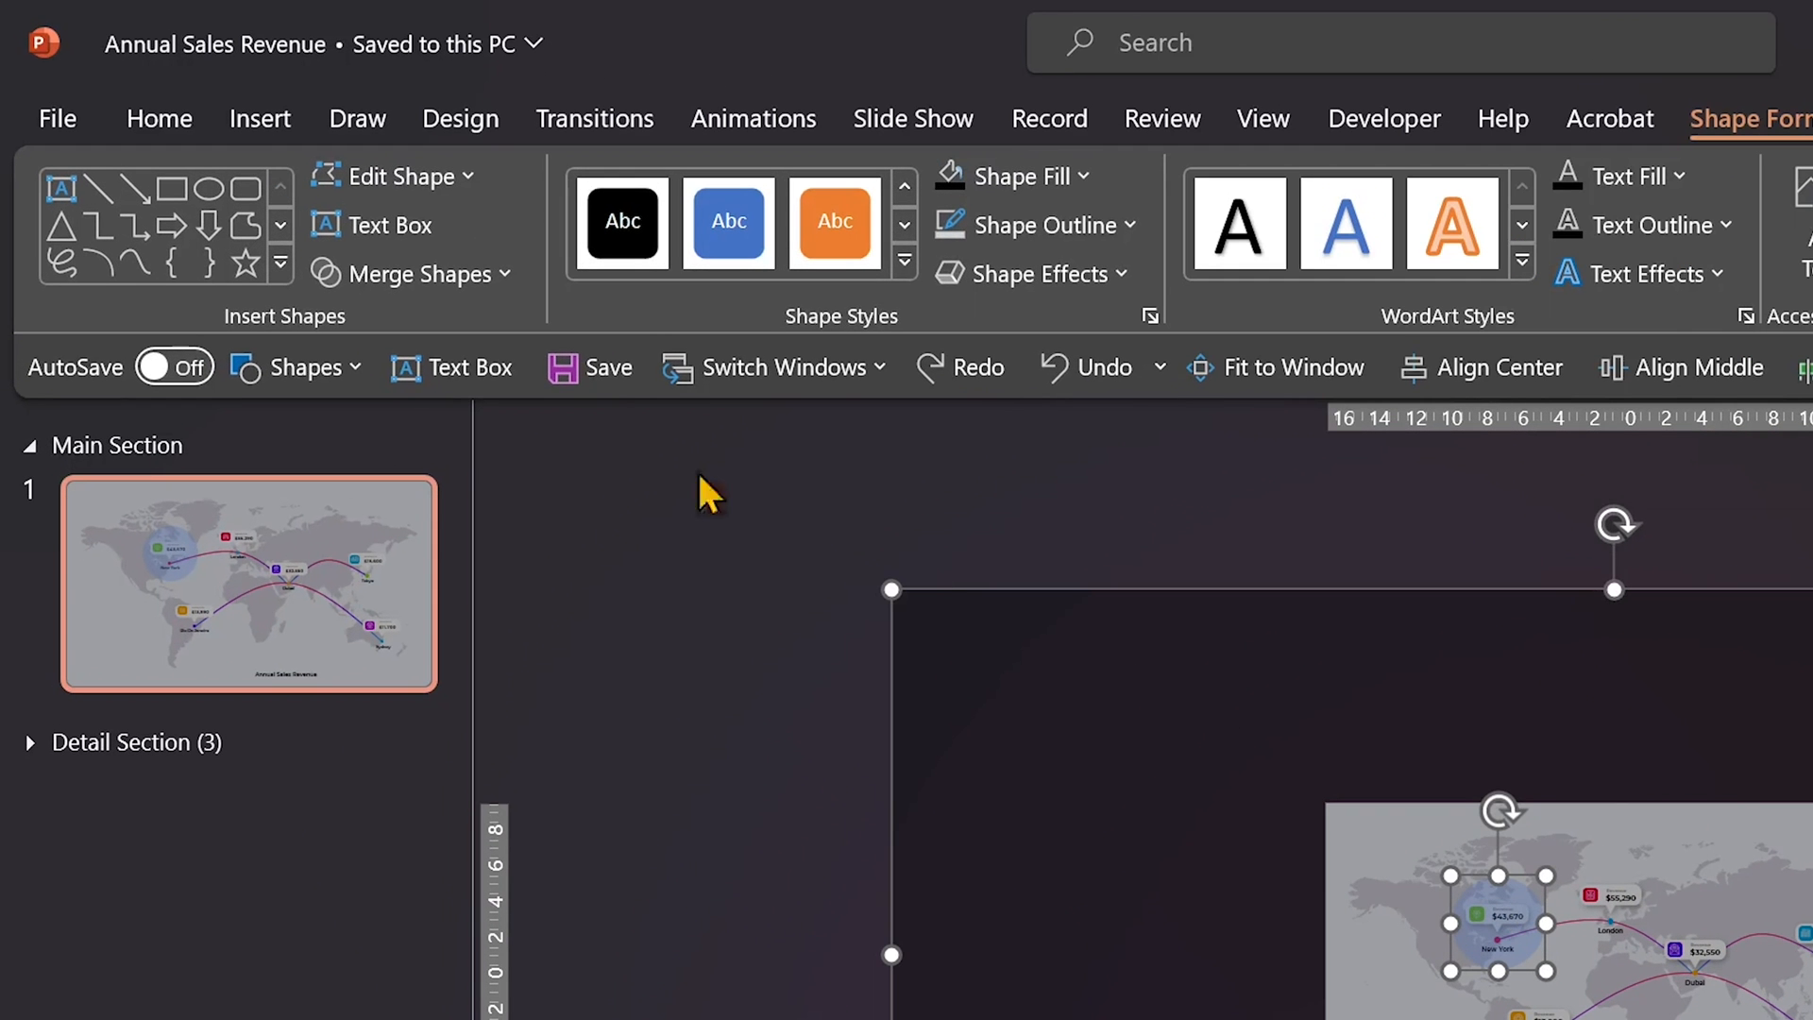
{"action": "left_click", "coordinate": [506, 283]}
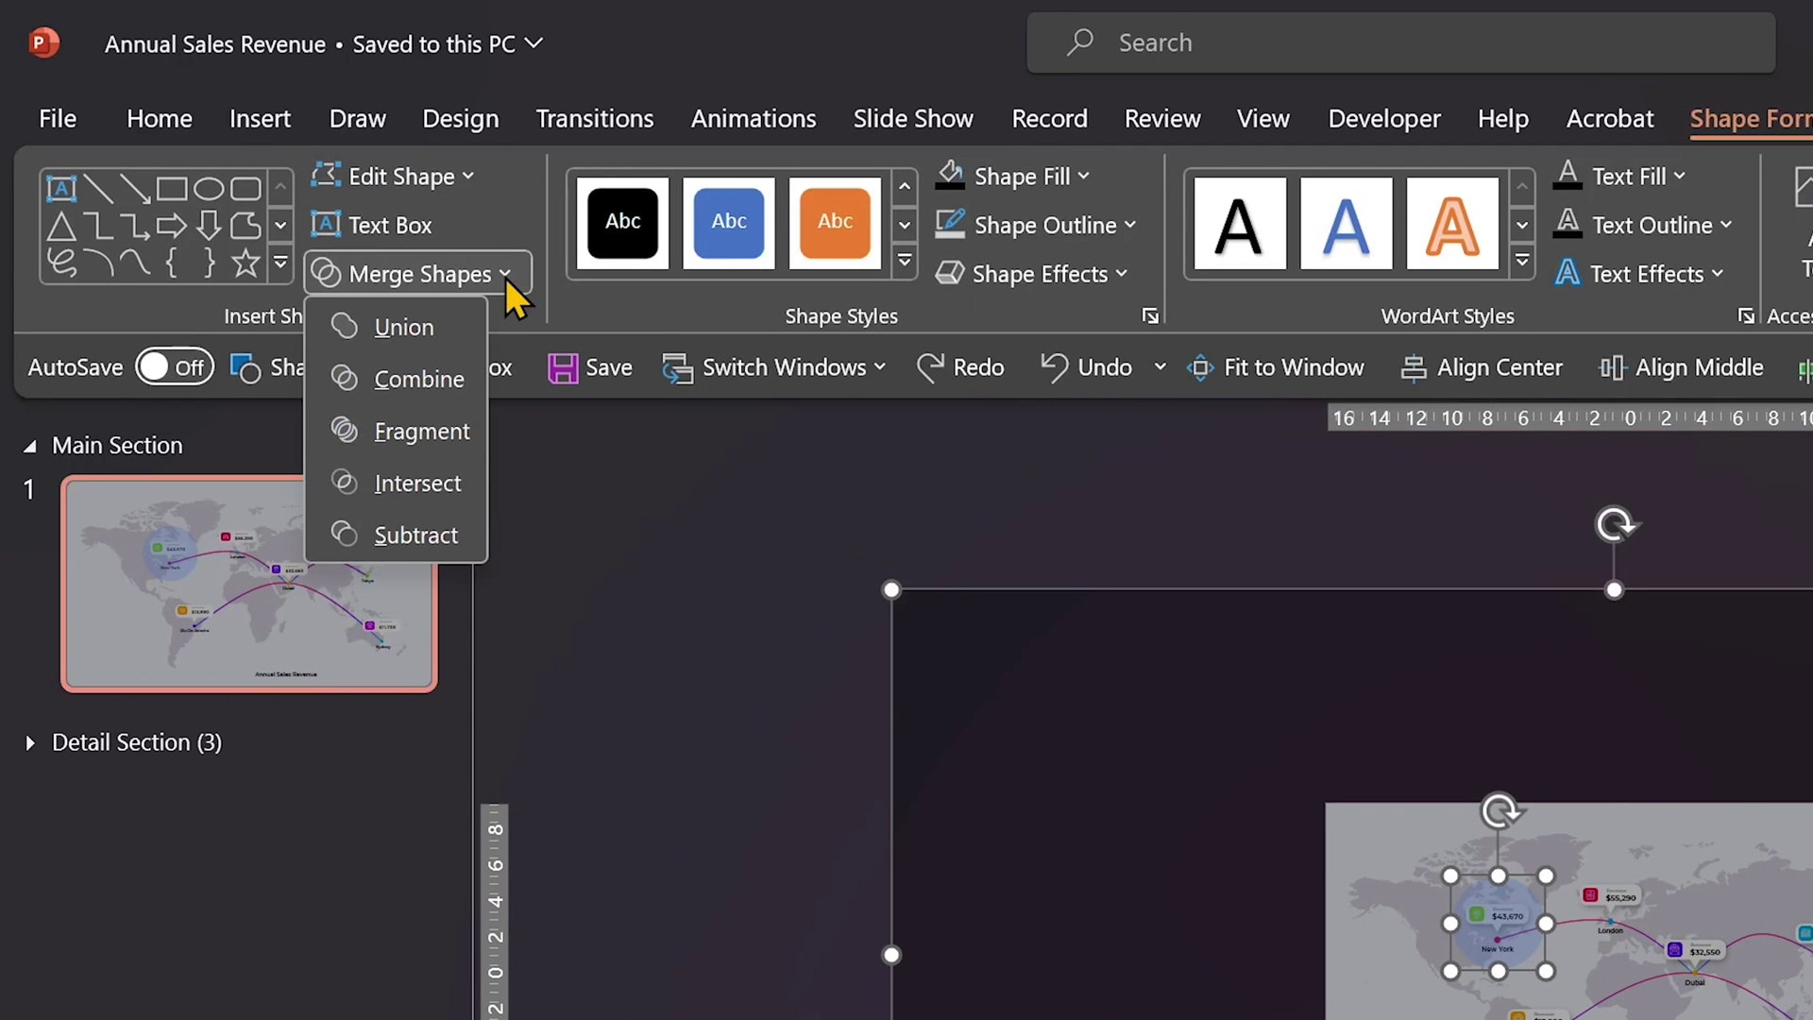
{"action": "left_click", "coordinate": [417, 527]}
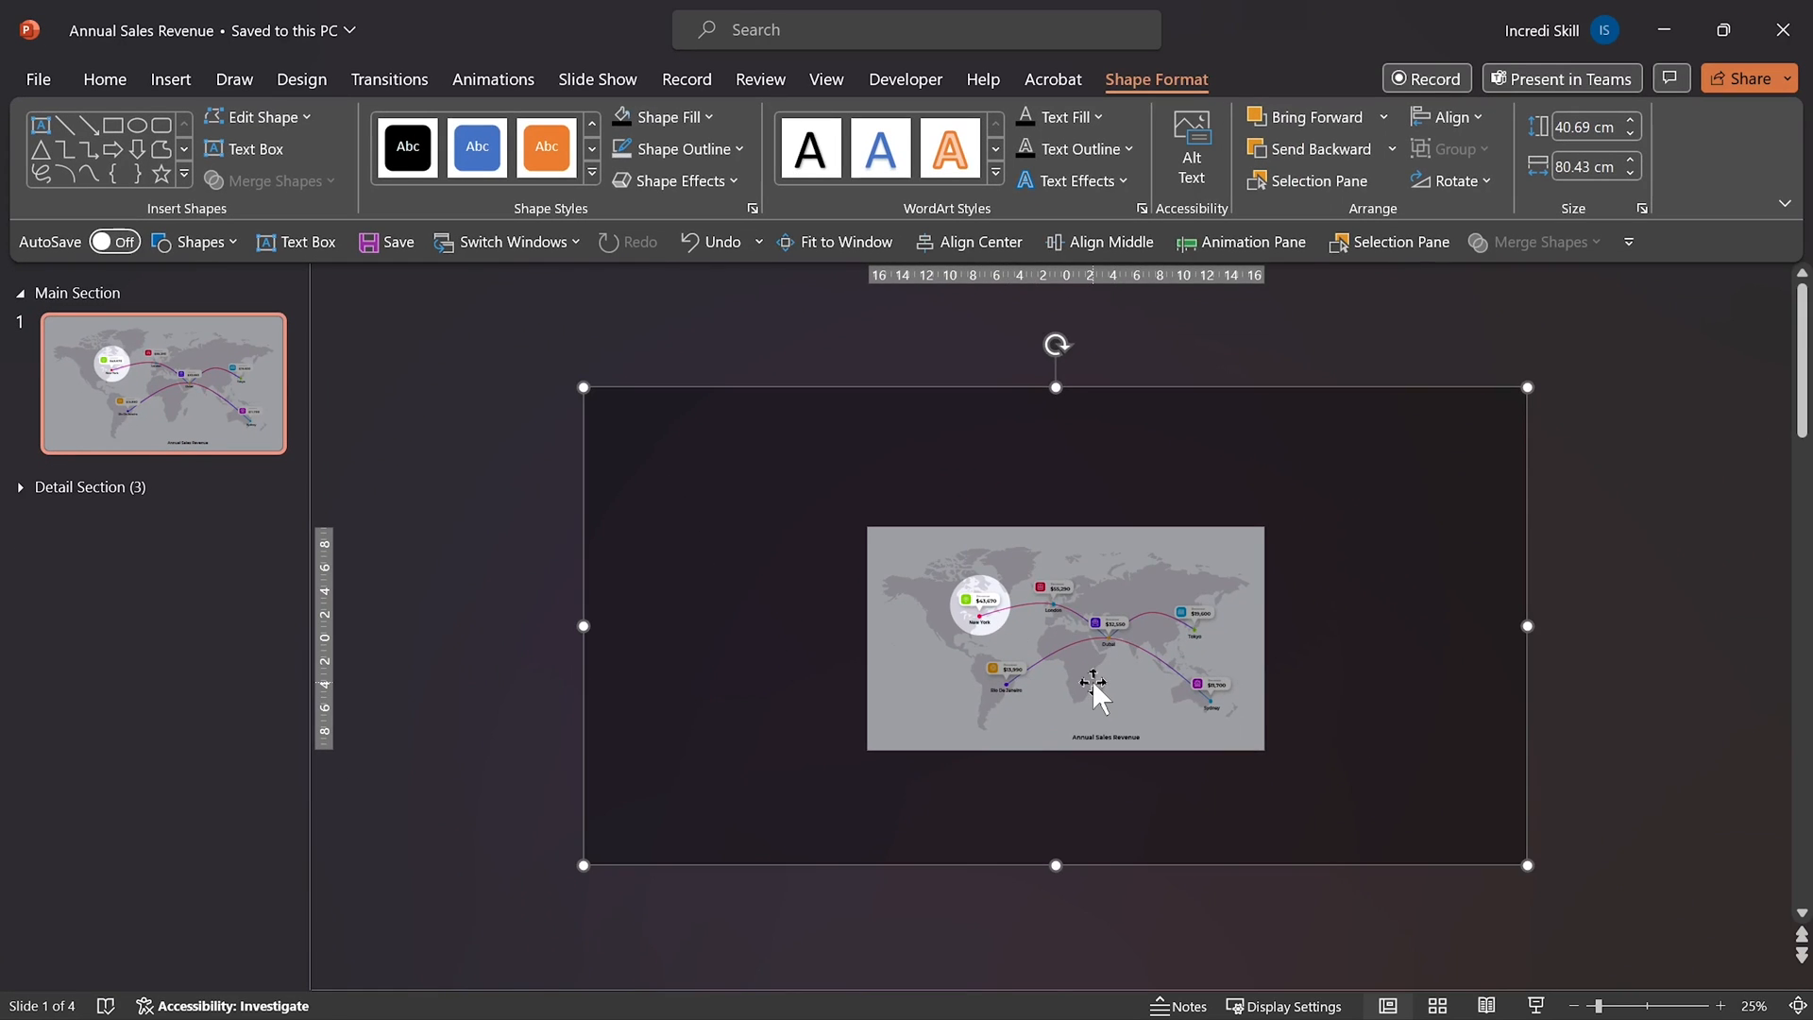
{"action": "scroll", "coordinate": [1092, 680], "scroll_direction": "up", "scroll_amount": 2}
{"action": "scroll", "coordinate": [1092, 681], "scroll_direction": "up", "scroll_amount": 2}
{"action": "scroll", "coordinate": [1093, 679], "scroll_direction": "up", "scroll_amount": 1}
{"action": "scroll", "coordinate": [1092, 680], "scroll_direction": "up", "scroll_amount": 2}
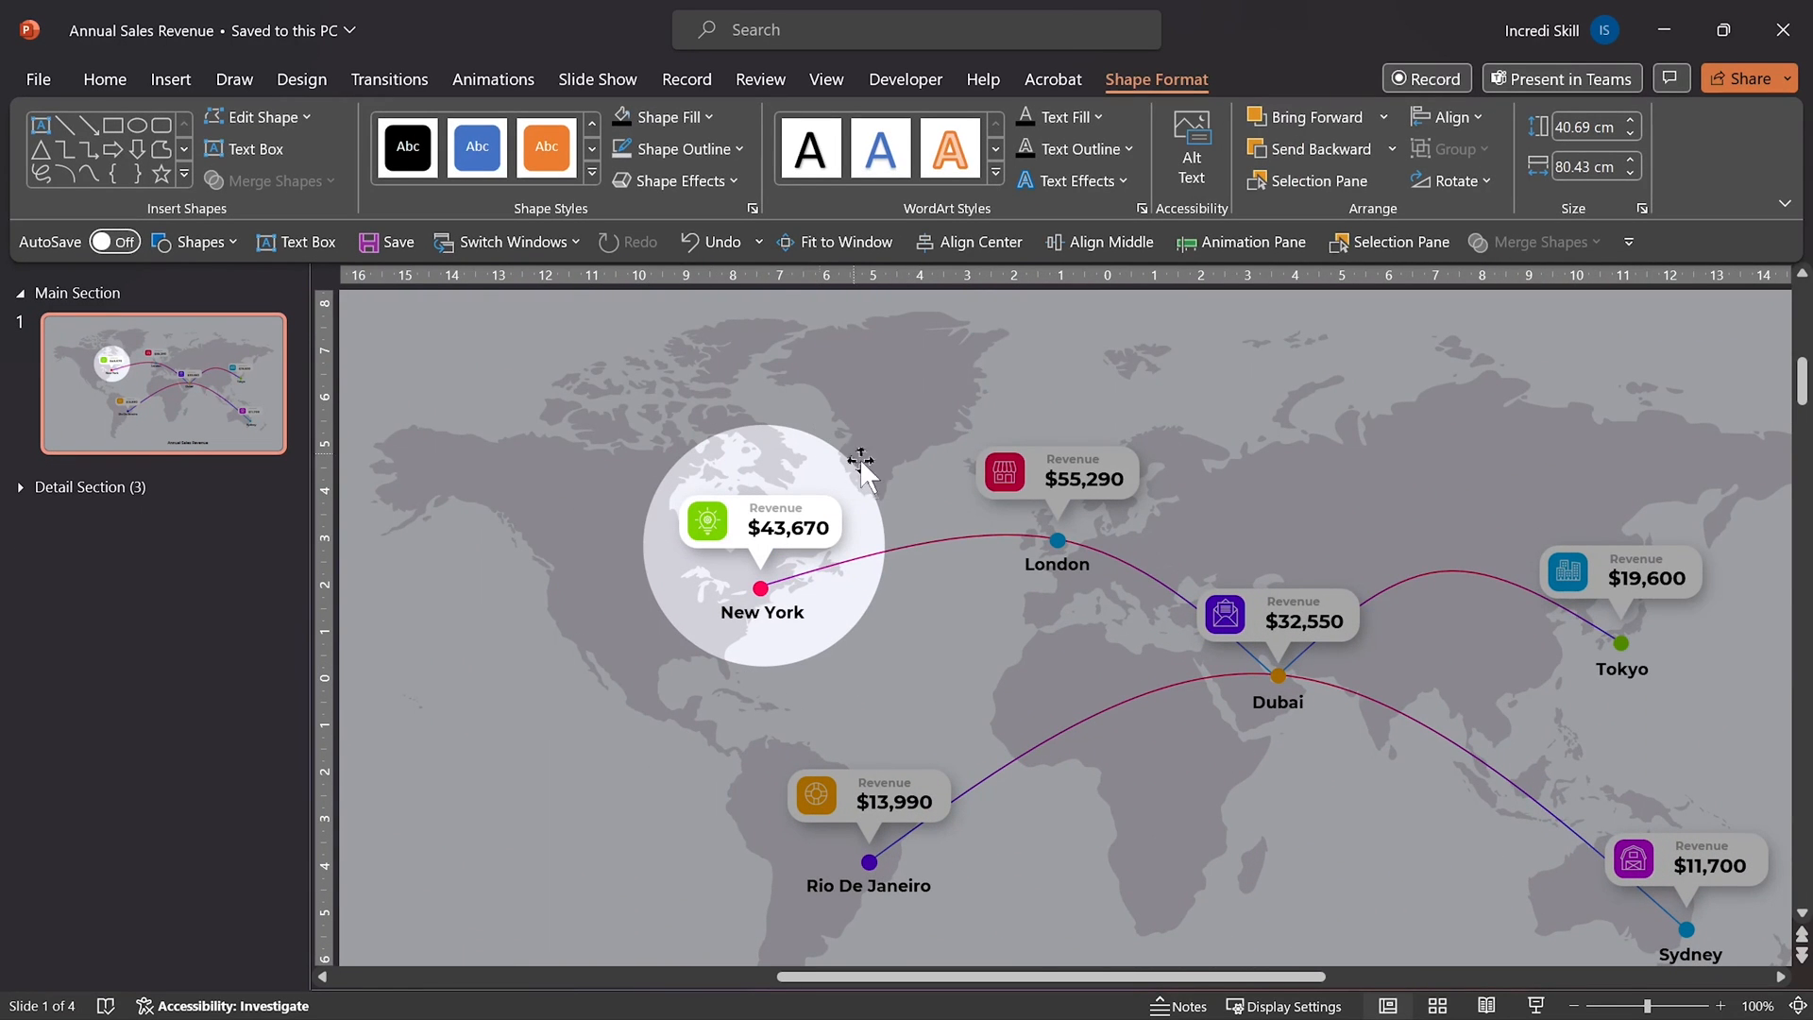
{"action": "scroll", "coordinate": [796, 657], "scroll_direction": "down", "scroll_amount": 5}
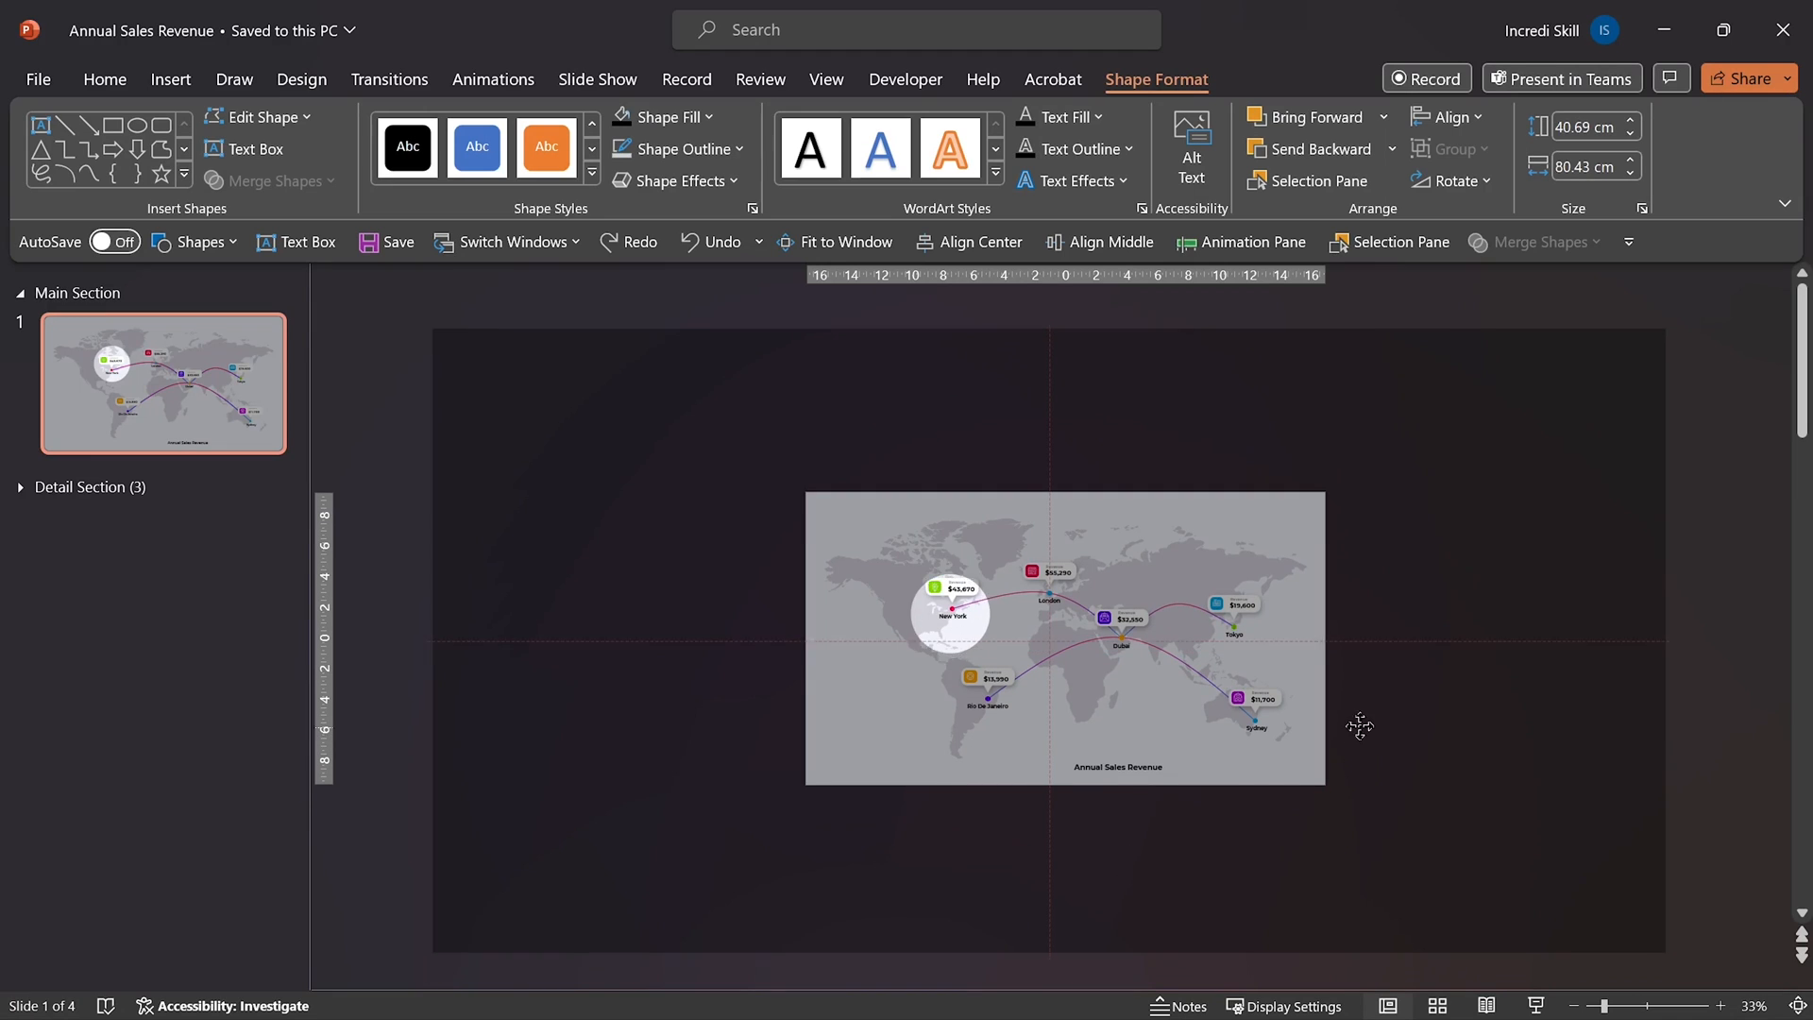
Drag the overlay upward so its spotlight hole sits above the slide
{"action": "left_click_drag", "start_coordinate": [1358, 684], "coordinate": [1352, 566]}
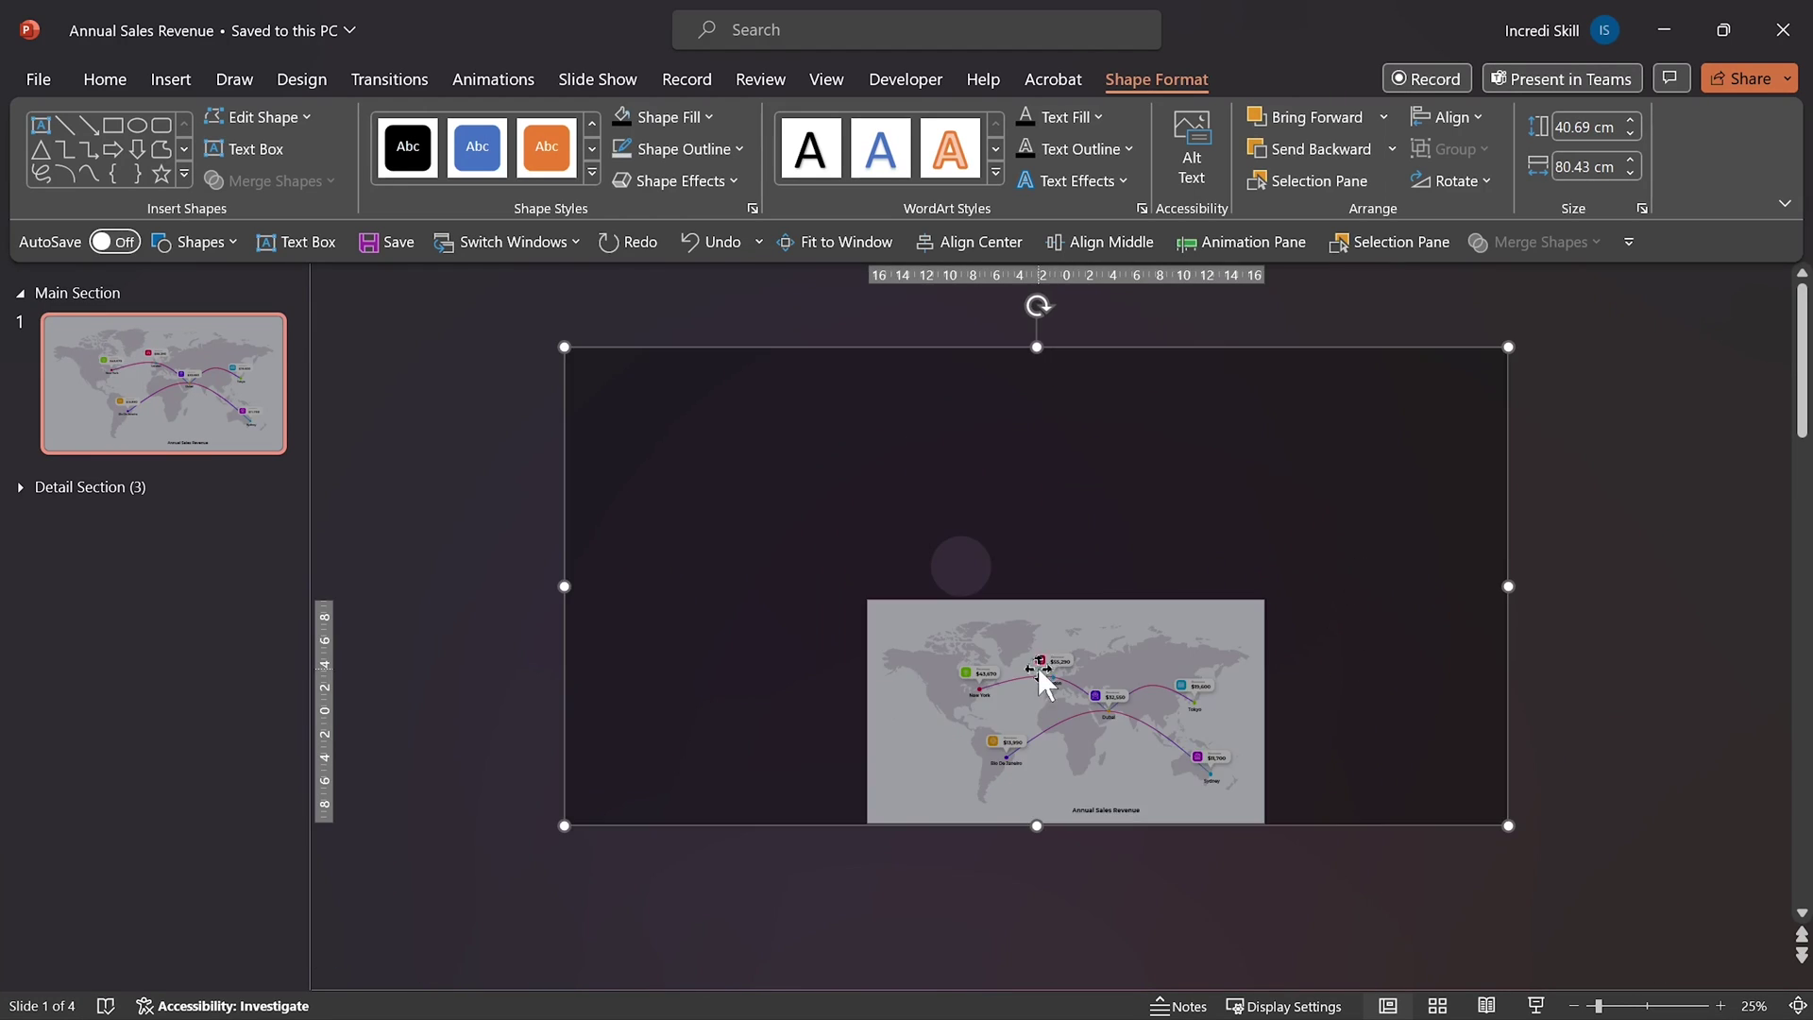
Set the overlay's fill transparency to 100% so the whole map shows clearly
{"action": "left_click", "coordinate": [751, 210]}
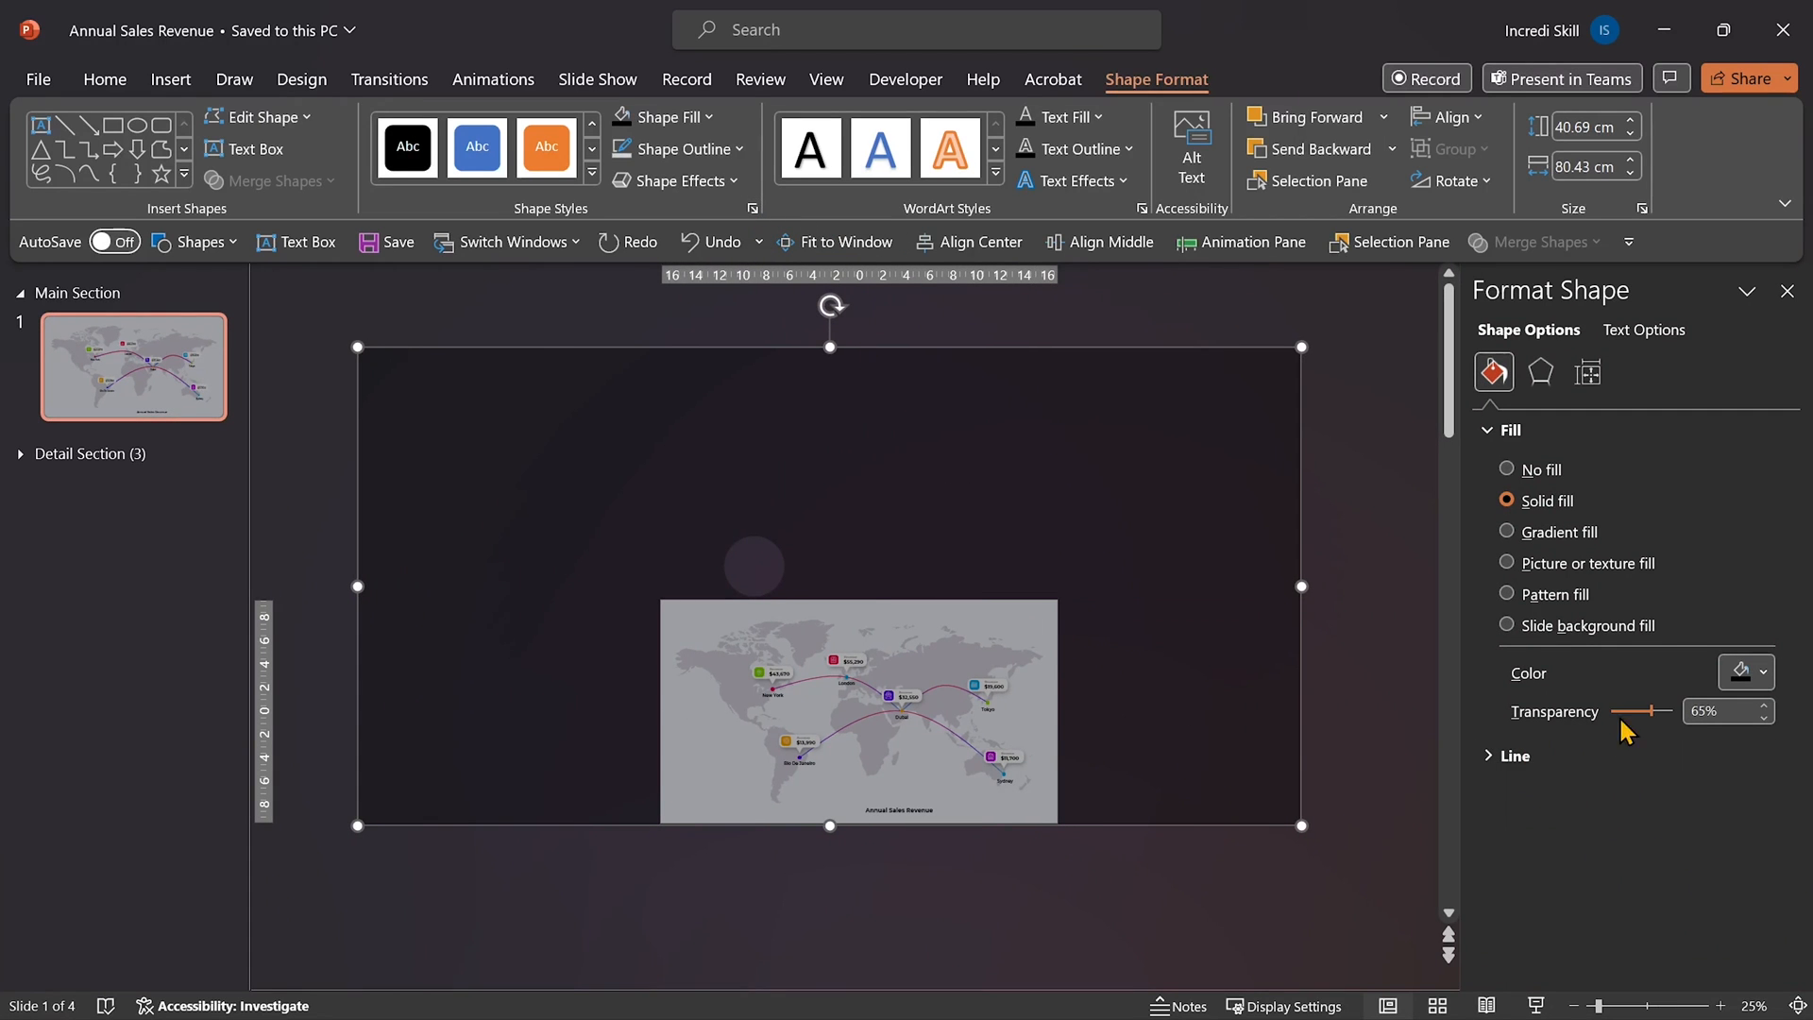
{"action": "mouse_move", "coordinate": [1654, 711]}
{"action": "left_mouse_down"}
{"action": "mouse_move", "coordinate": [1613, 710]}
{"action": "mouse_move", "coordinate": [1692, 711]}
{"action": "left_mouse_up"}
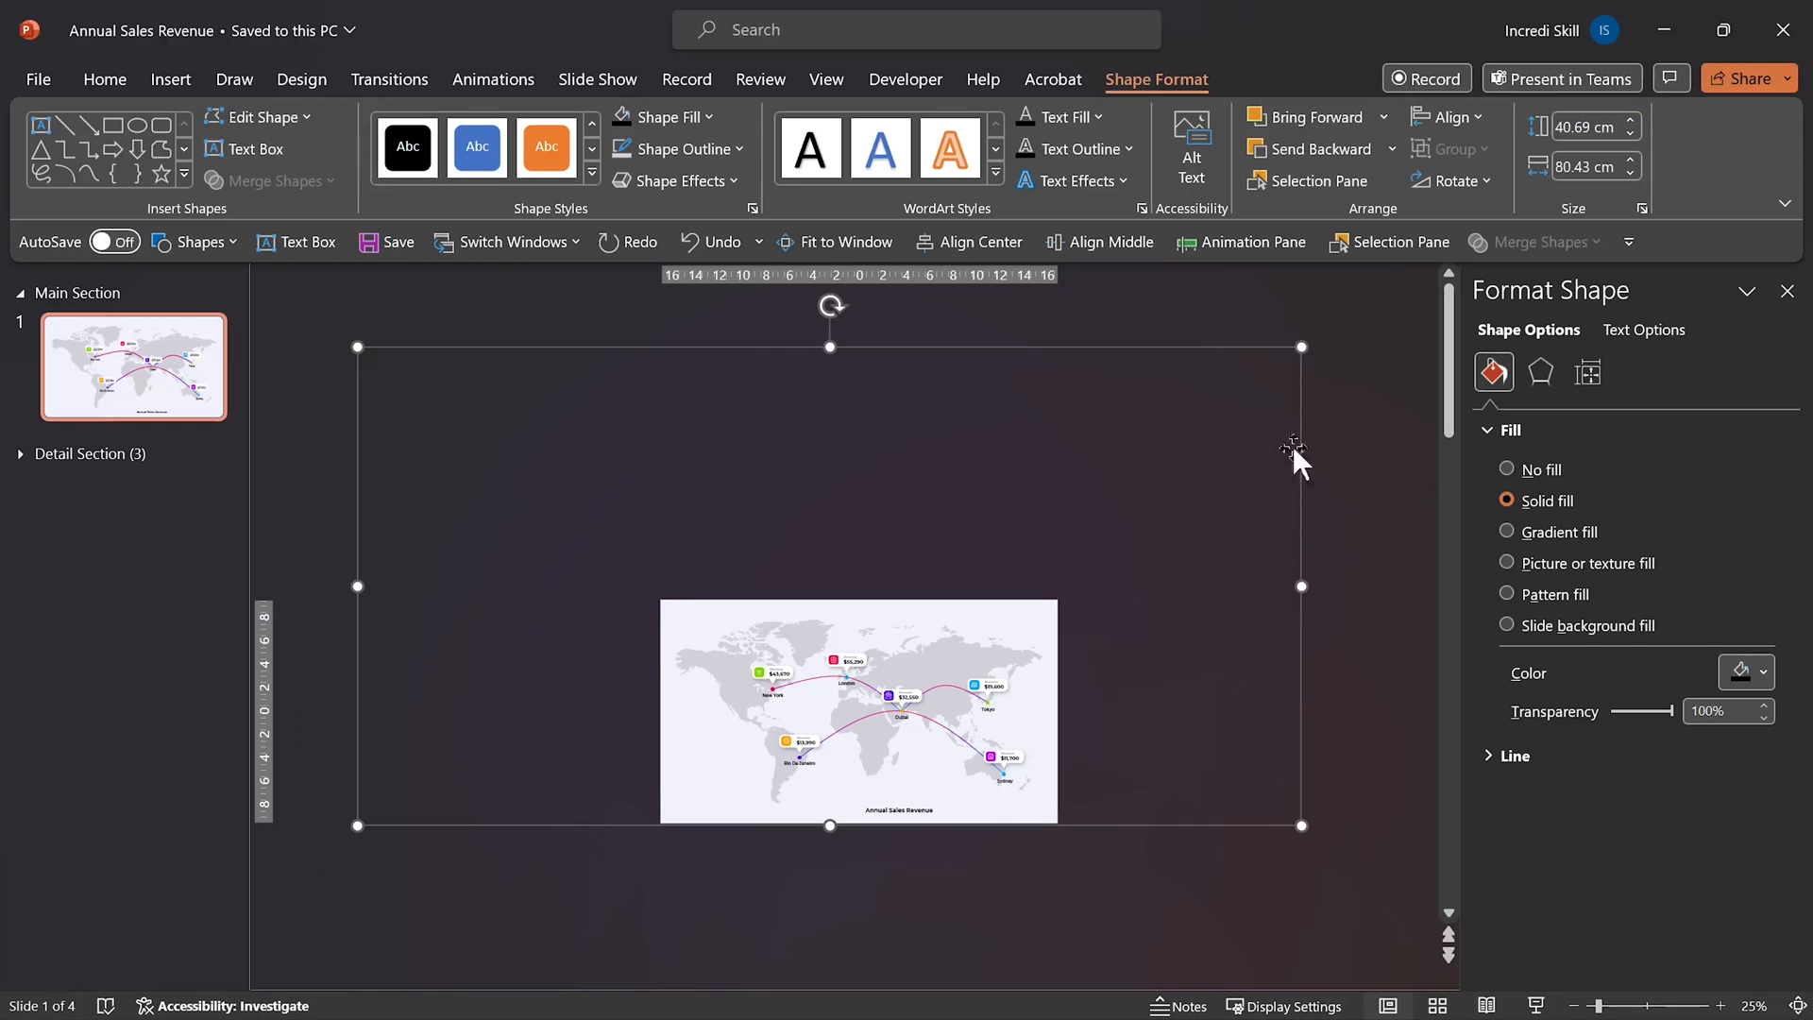
{"action": "left_click", "coordinate": [1384, 593]}
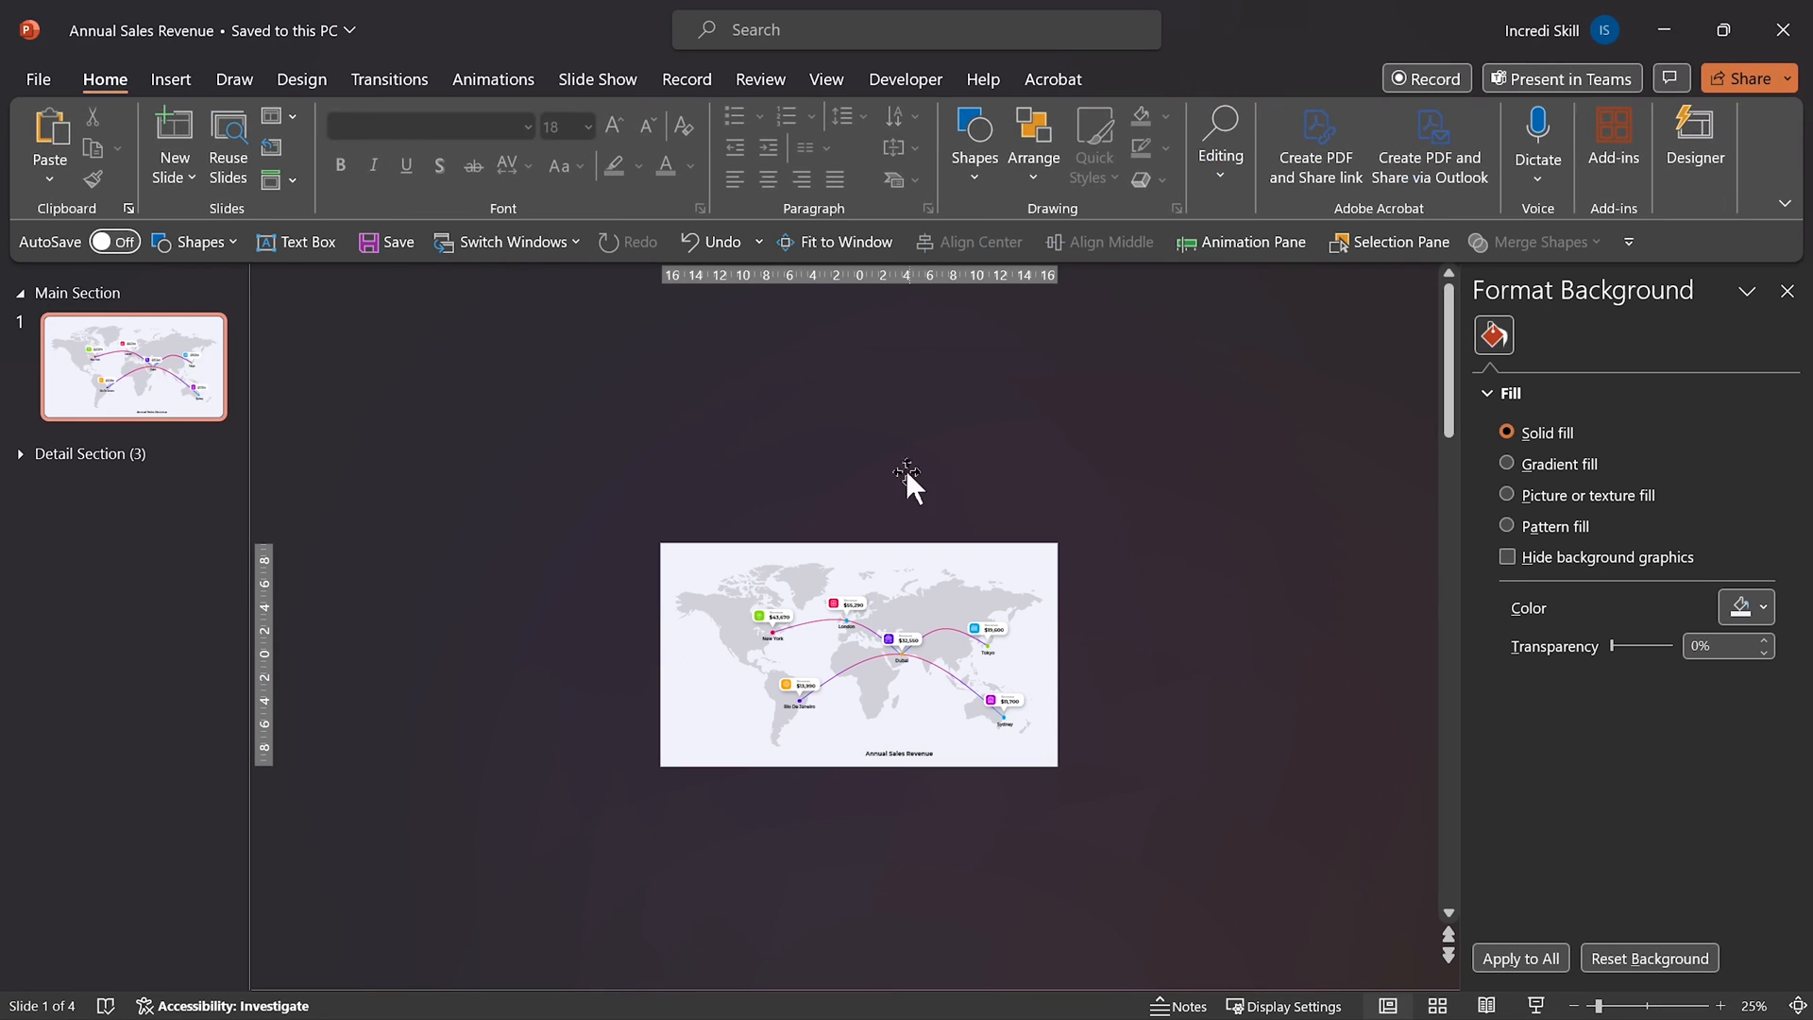
{"action": "left_click", "coordinate": [1788, 290]}
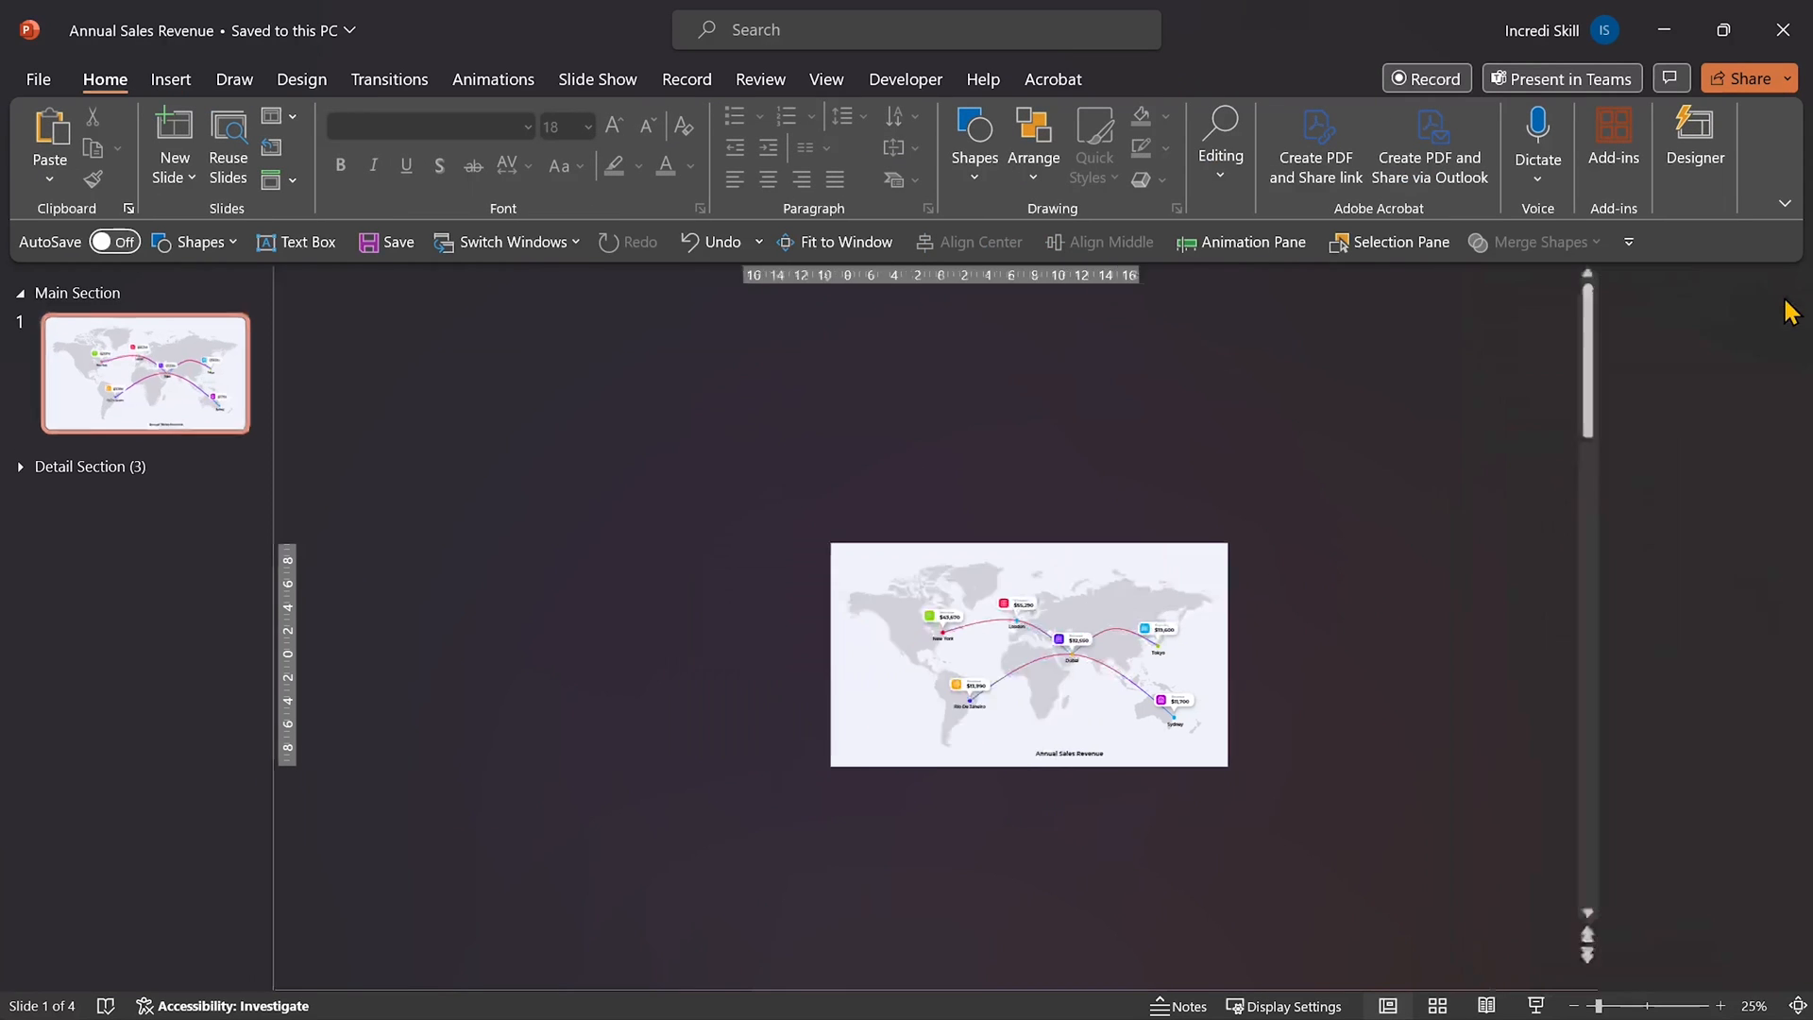
{"action": "left_click", "coordinate": [1417, 595]}
{"action": "key", "text": "Delete"}
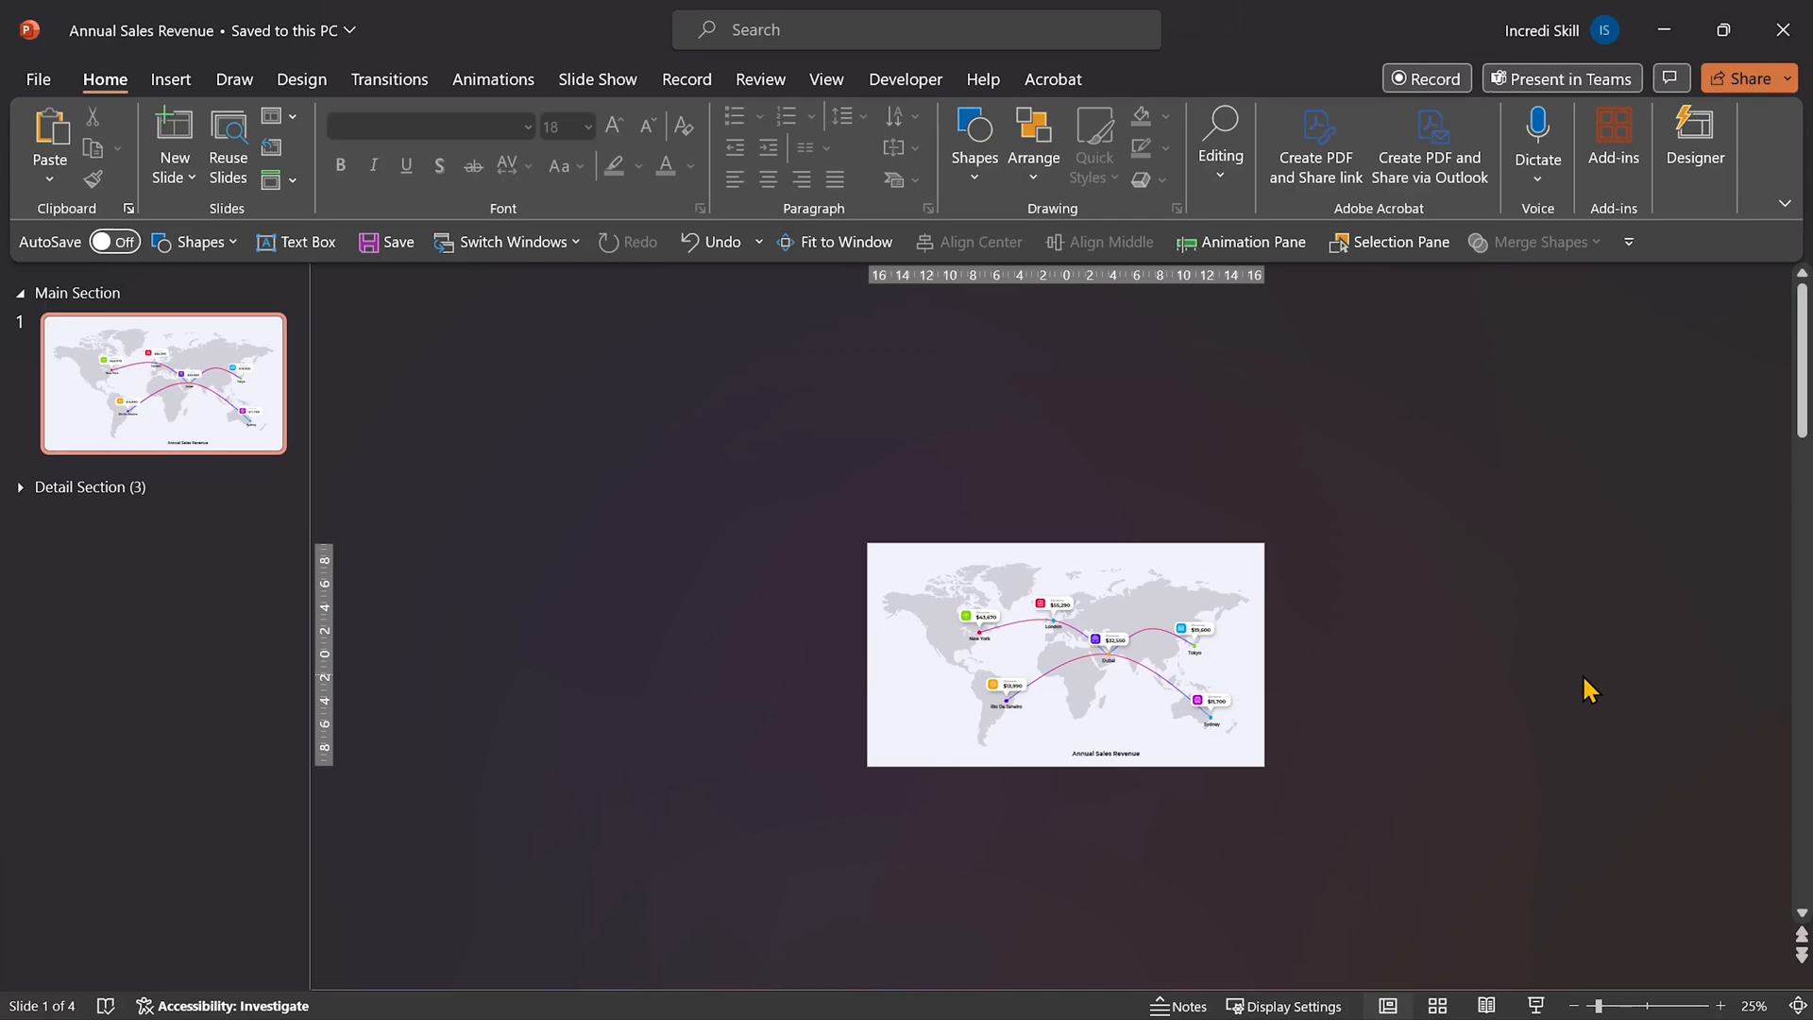
Duplicate the first map slide to create a second copy
{"action": "right_click", "coordinate": [177, 385]}
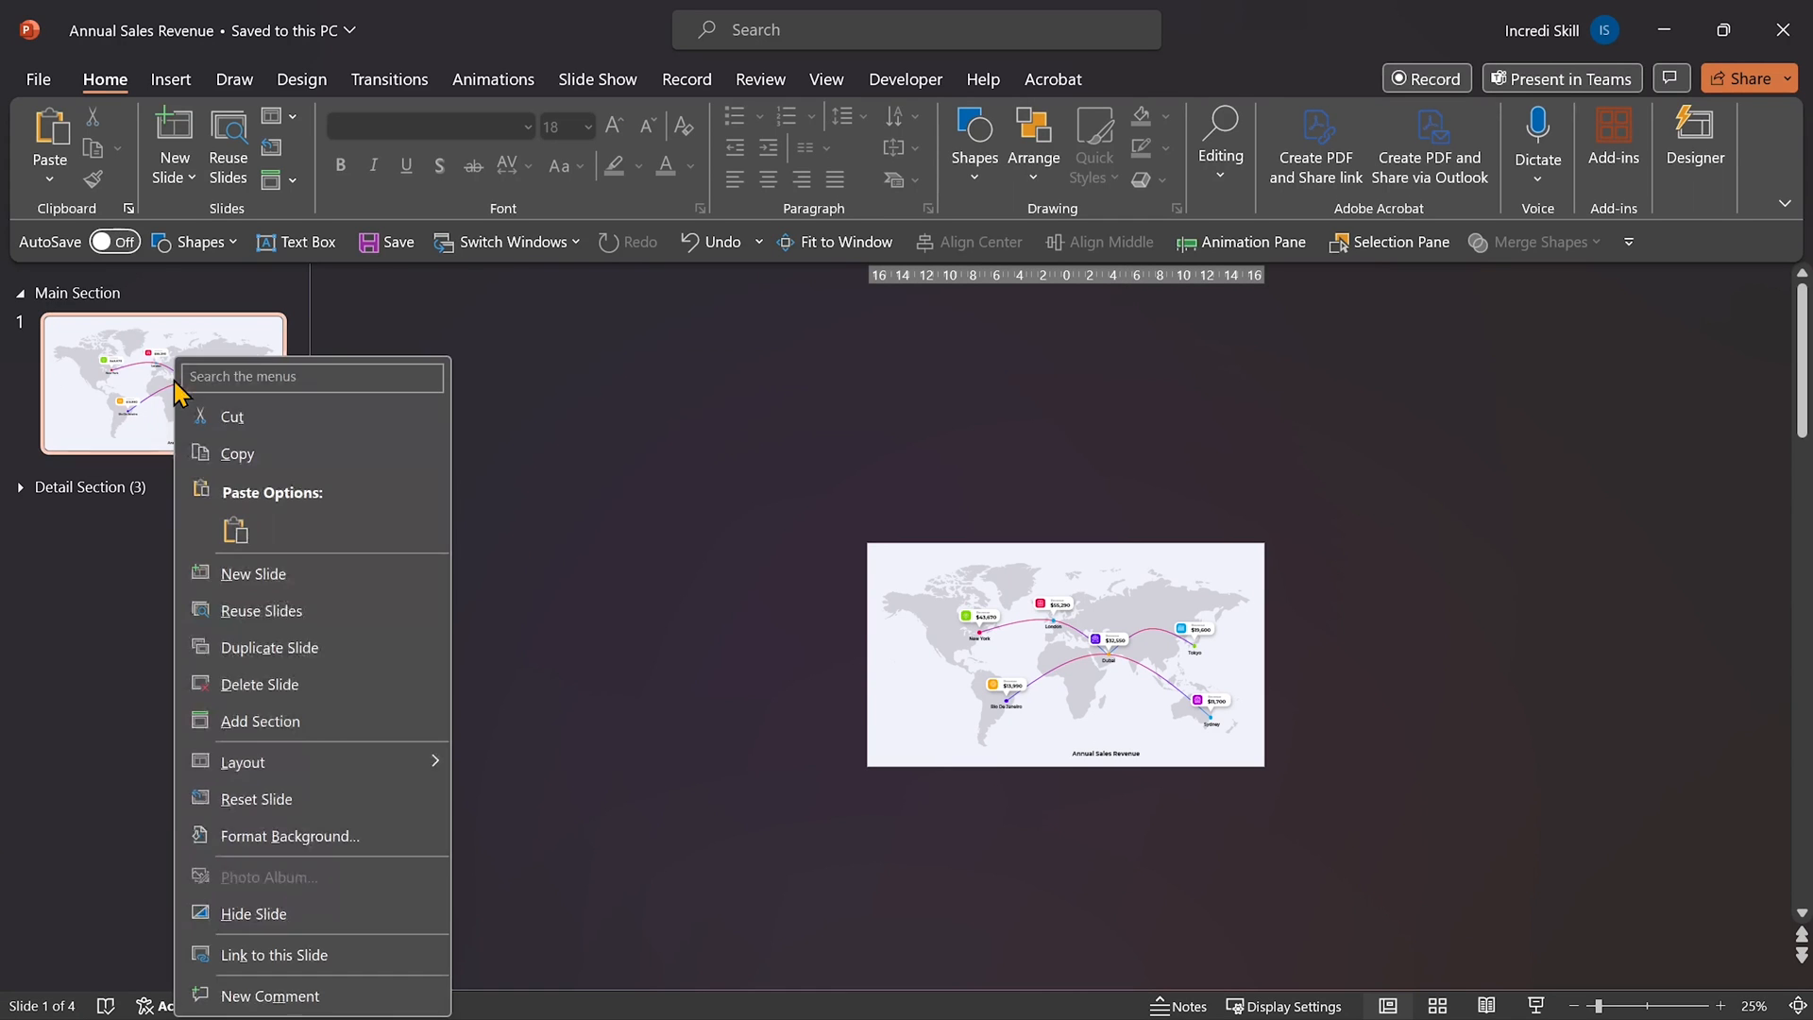
{"action": "left_click", "coordinate": [270, 648]}
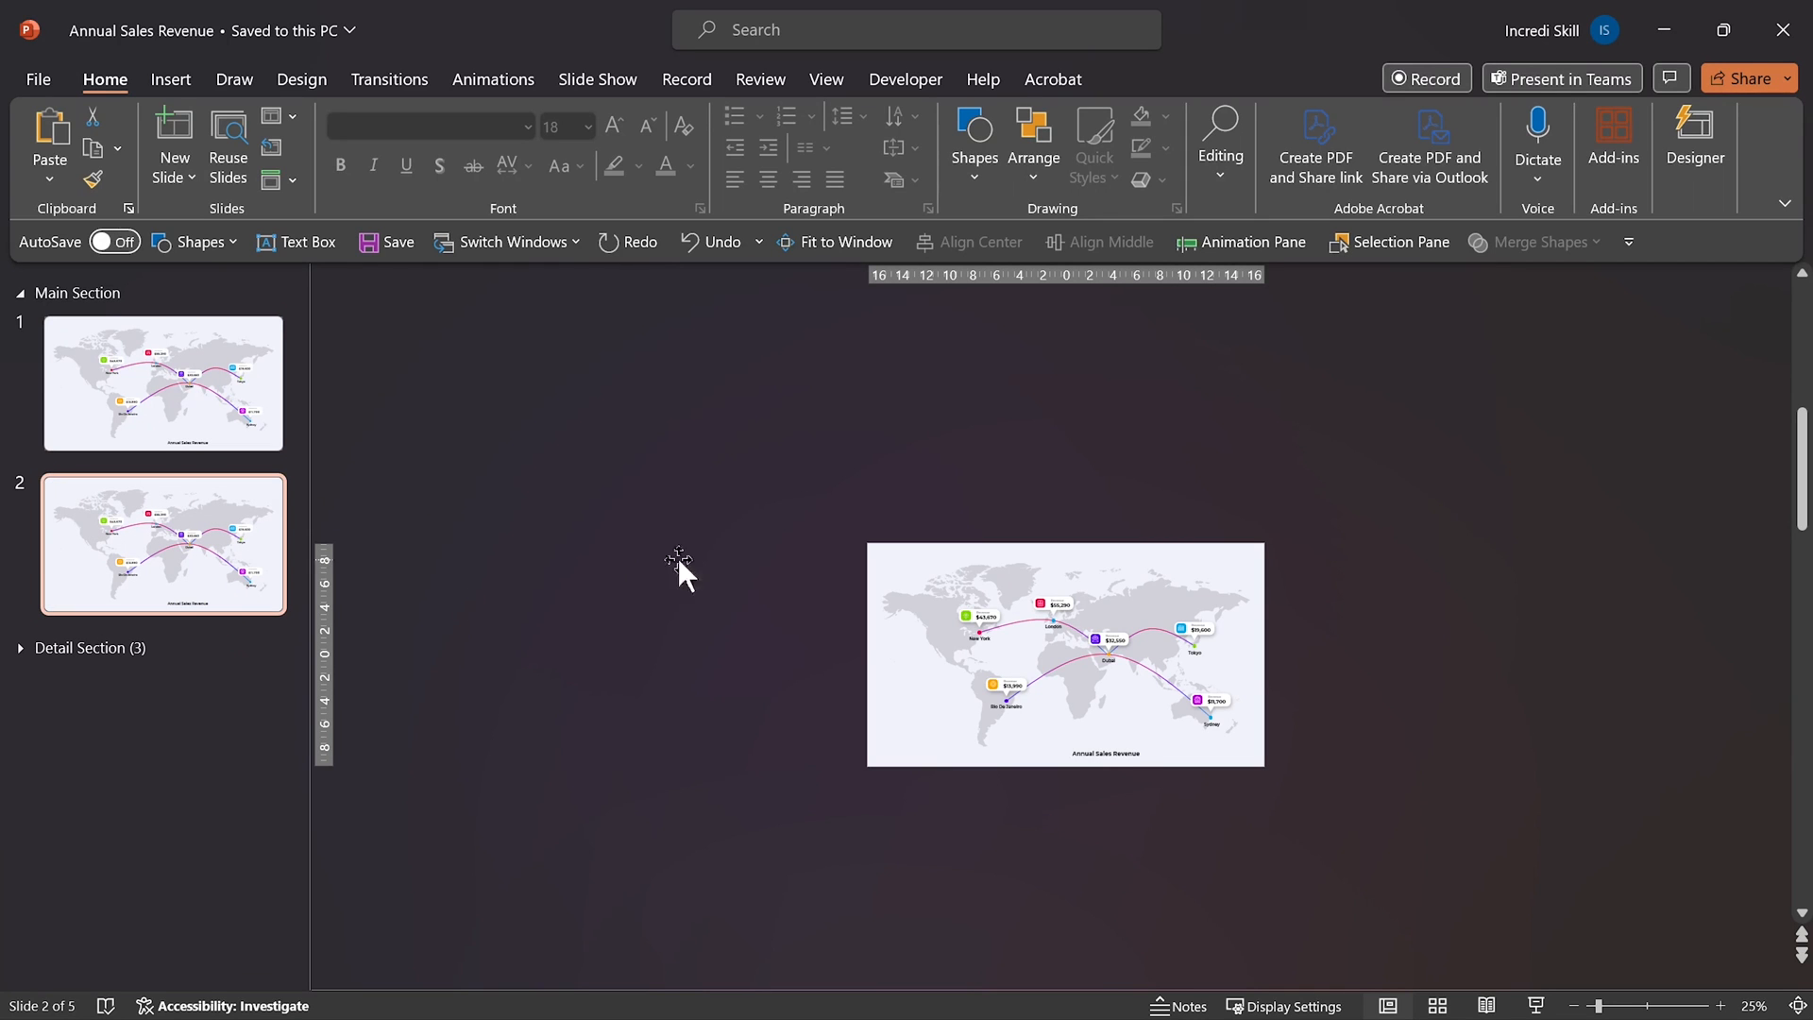
Darken the overlay on the copy by setting its fill transparency to 13%
{"action": "left_click", "coordinate": [757, 547]}
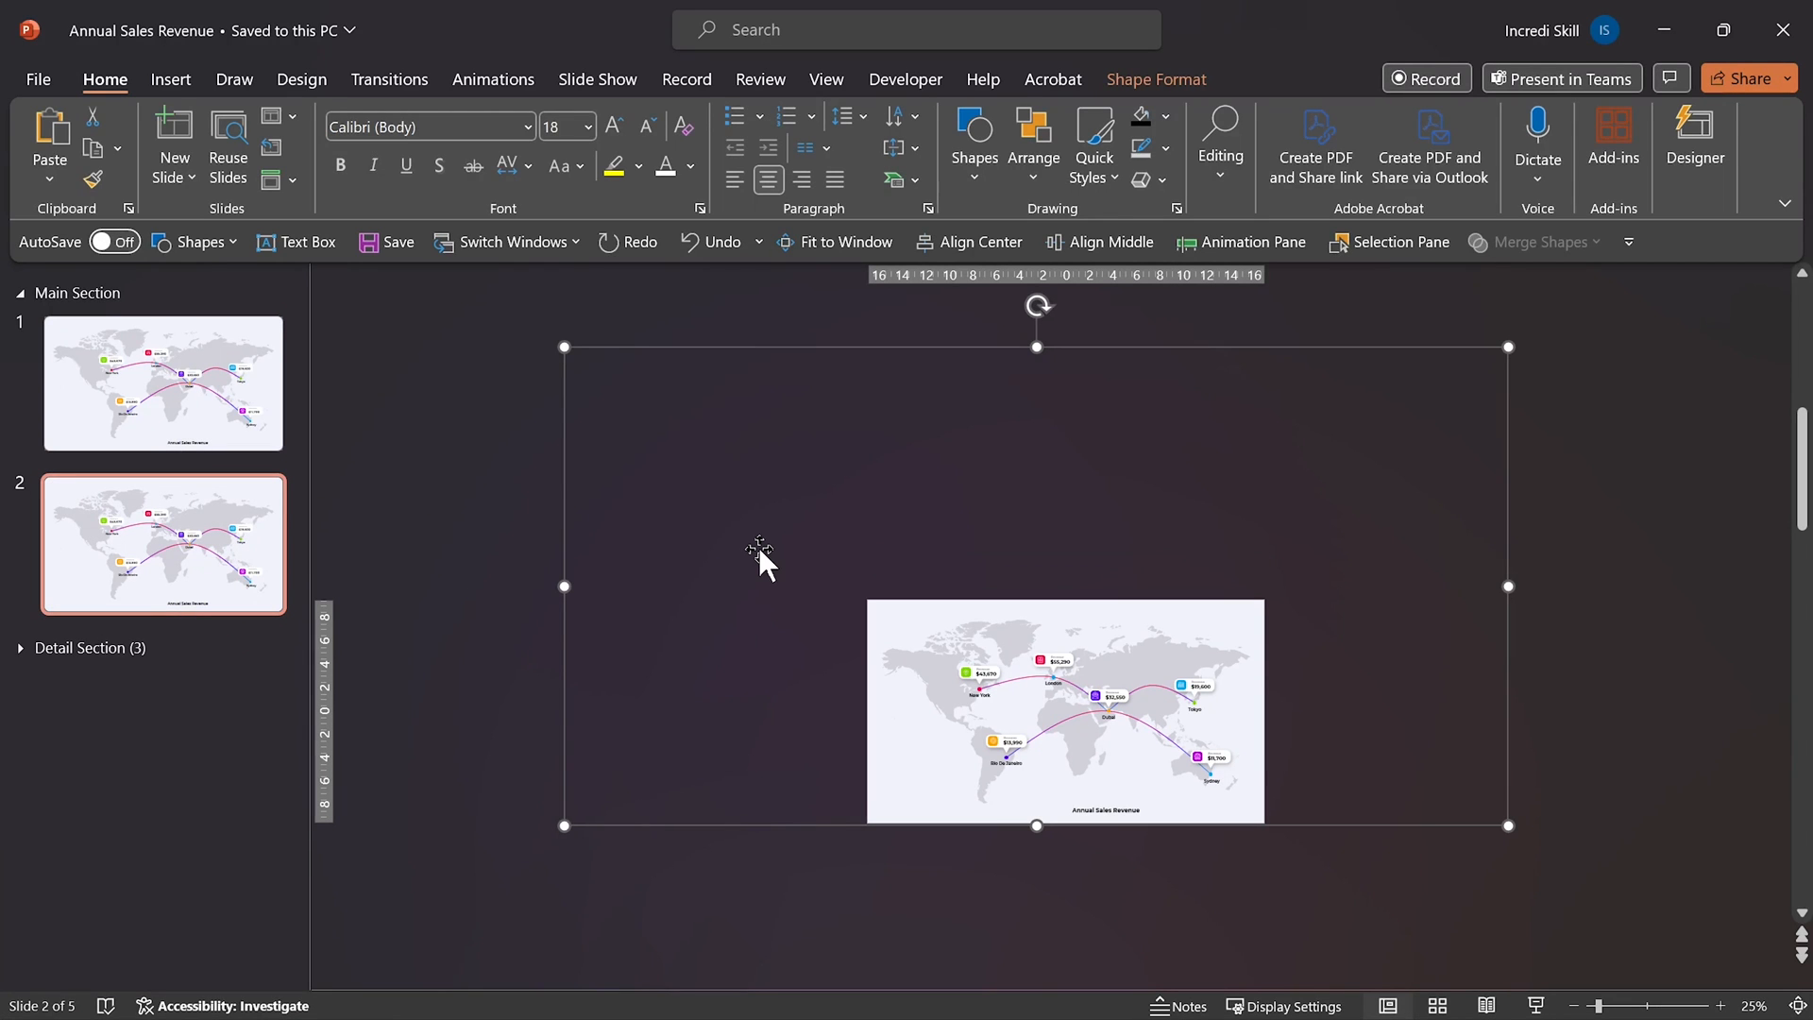
{"action": "left_click", "coordinate": [1155, 79]}
{"action": "left_click", "coordinate": [755, 209]}
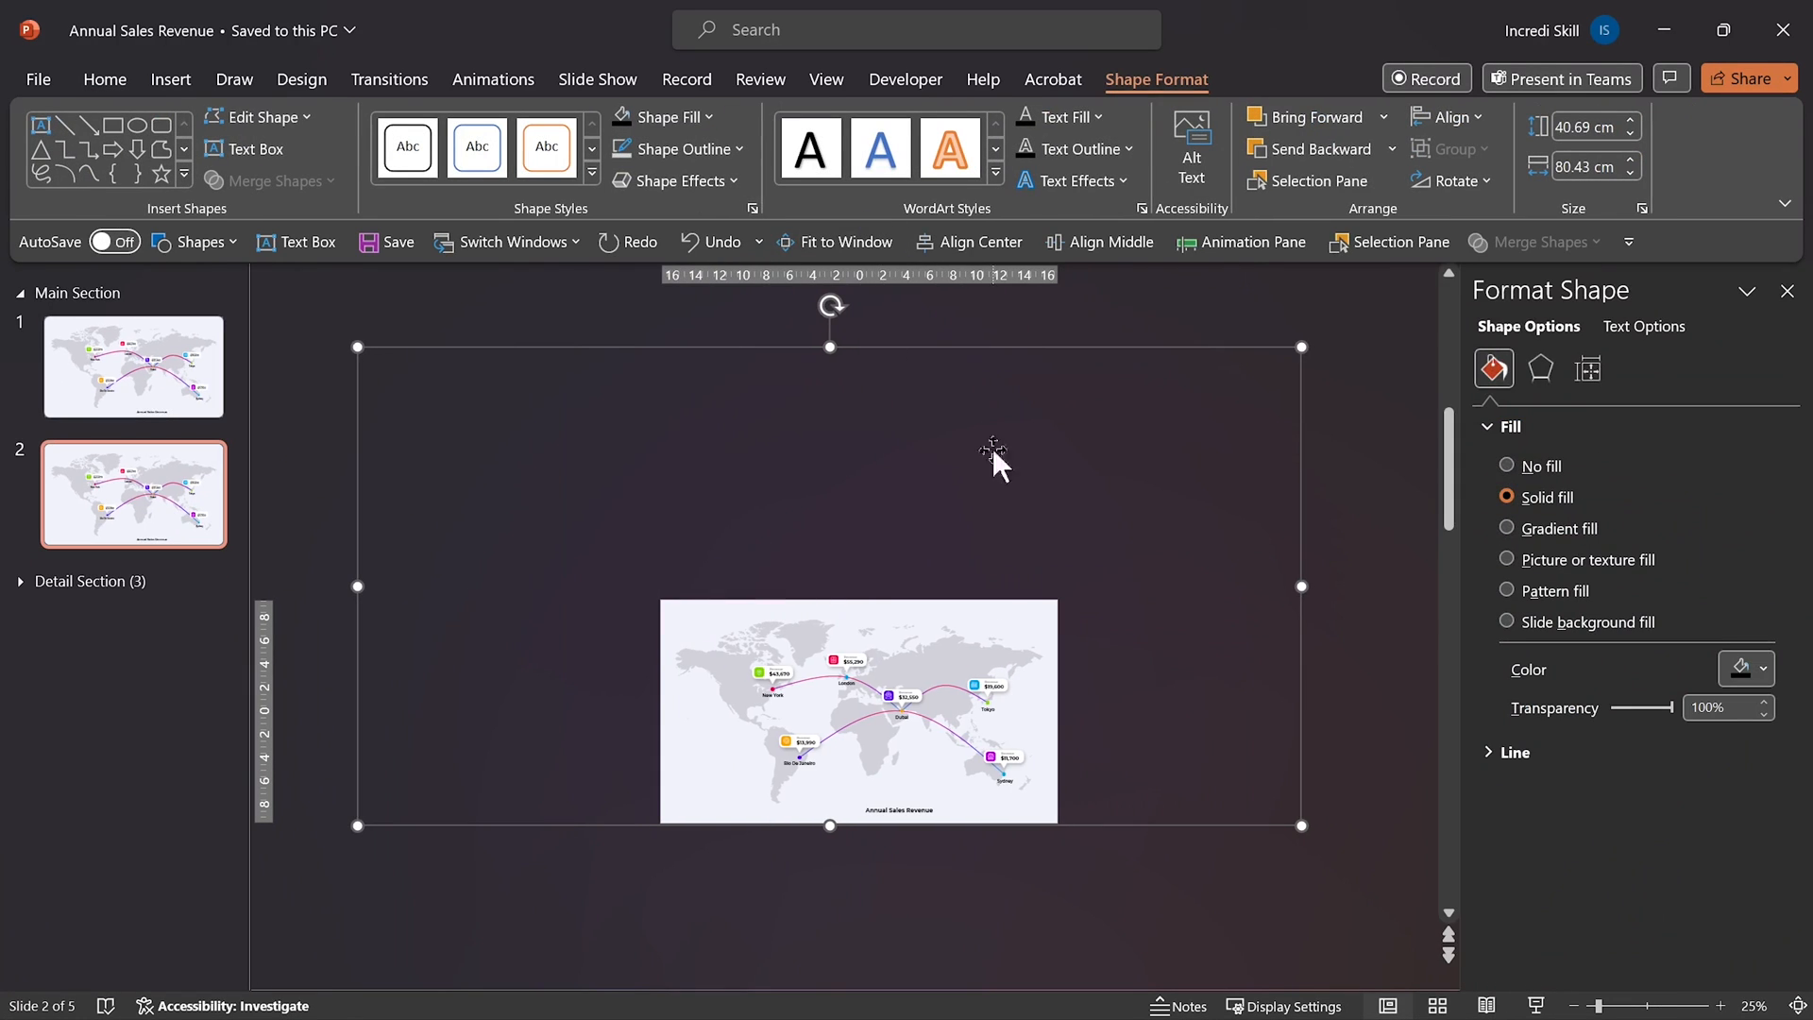
{"action": "double_click", "coordinate": [1708, 707]}
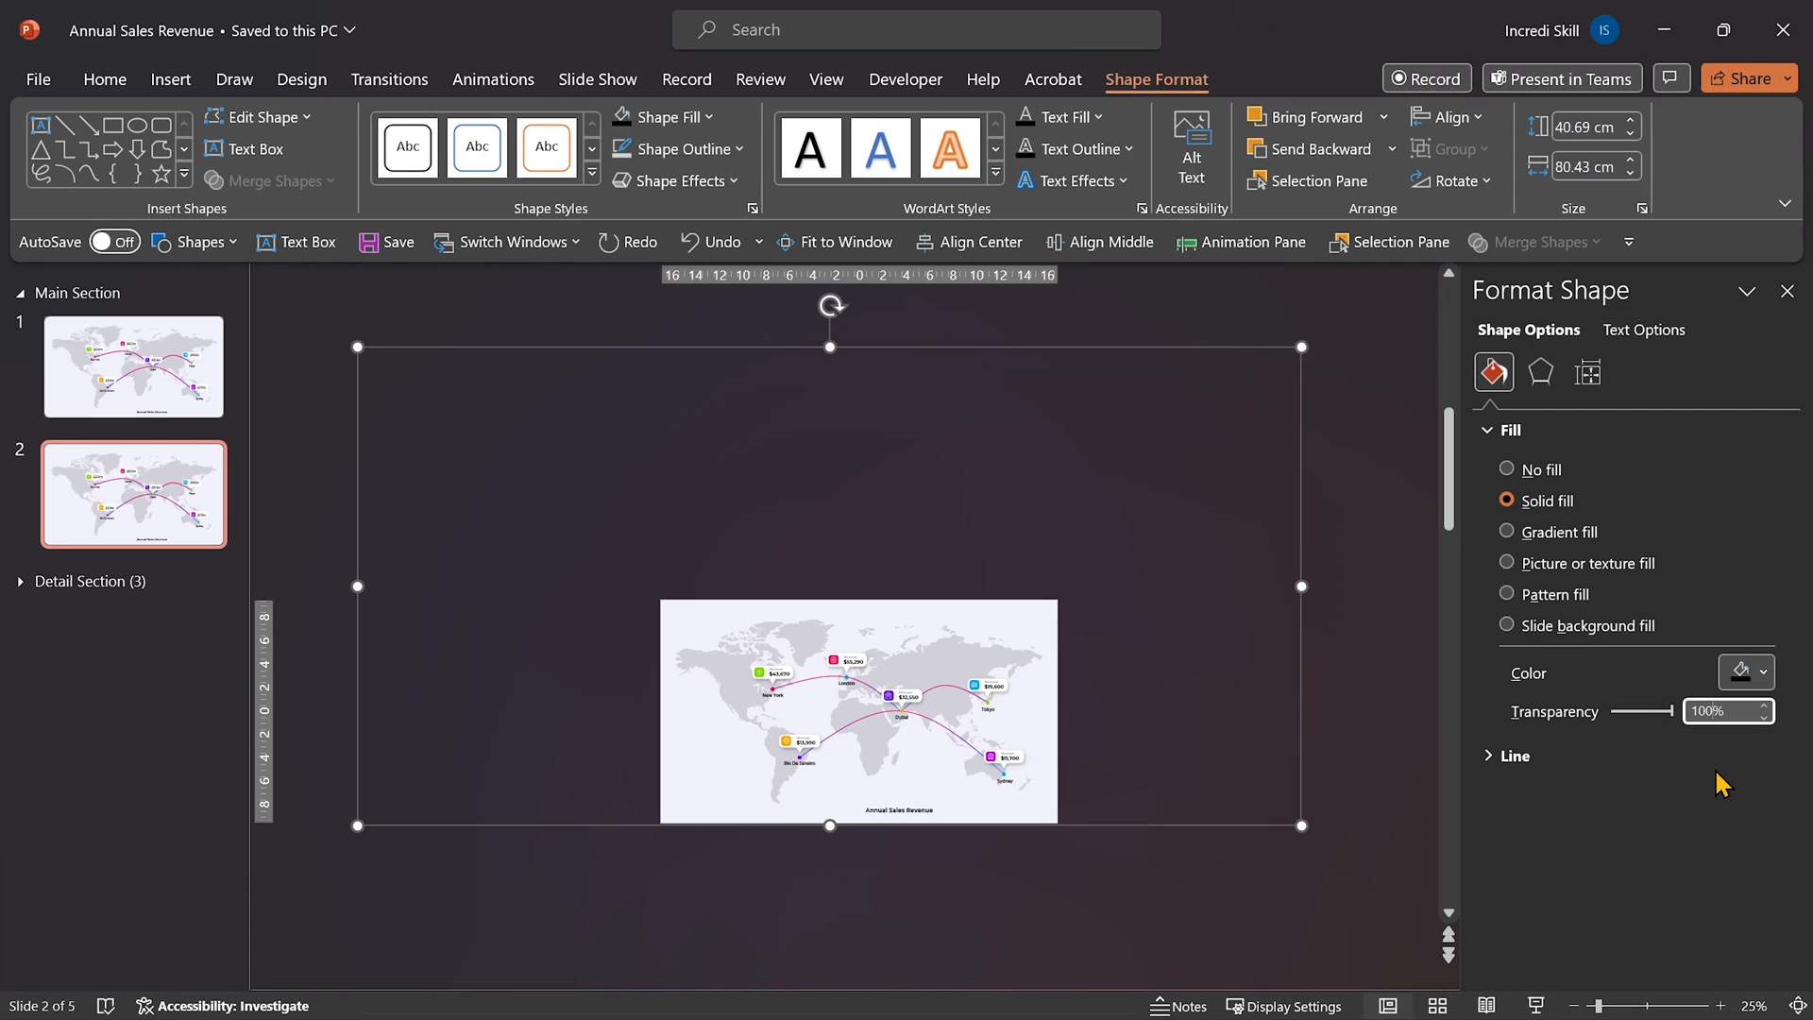
{"action": "key", "text": "BackSpace"}
{"action": "type", "text": "13"}
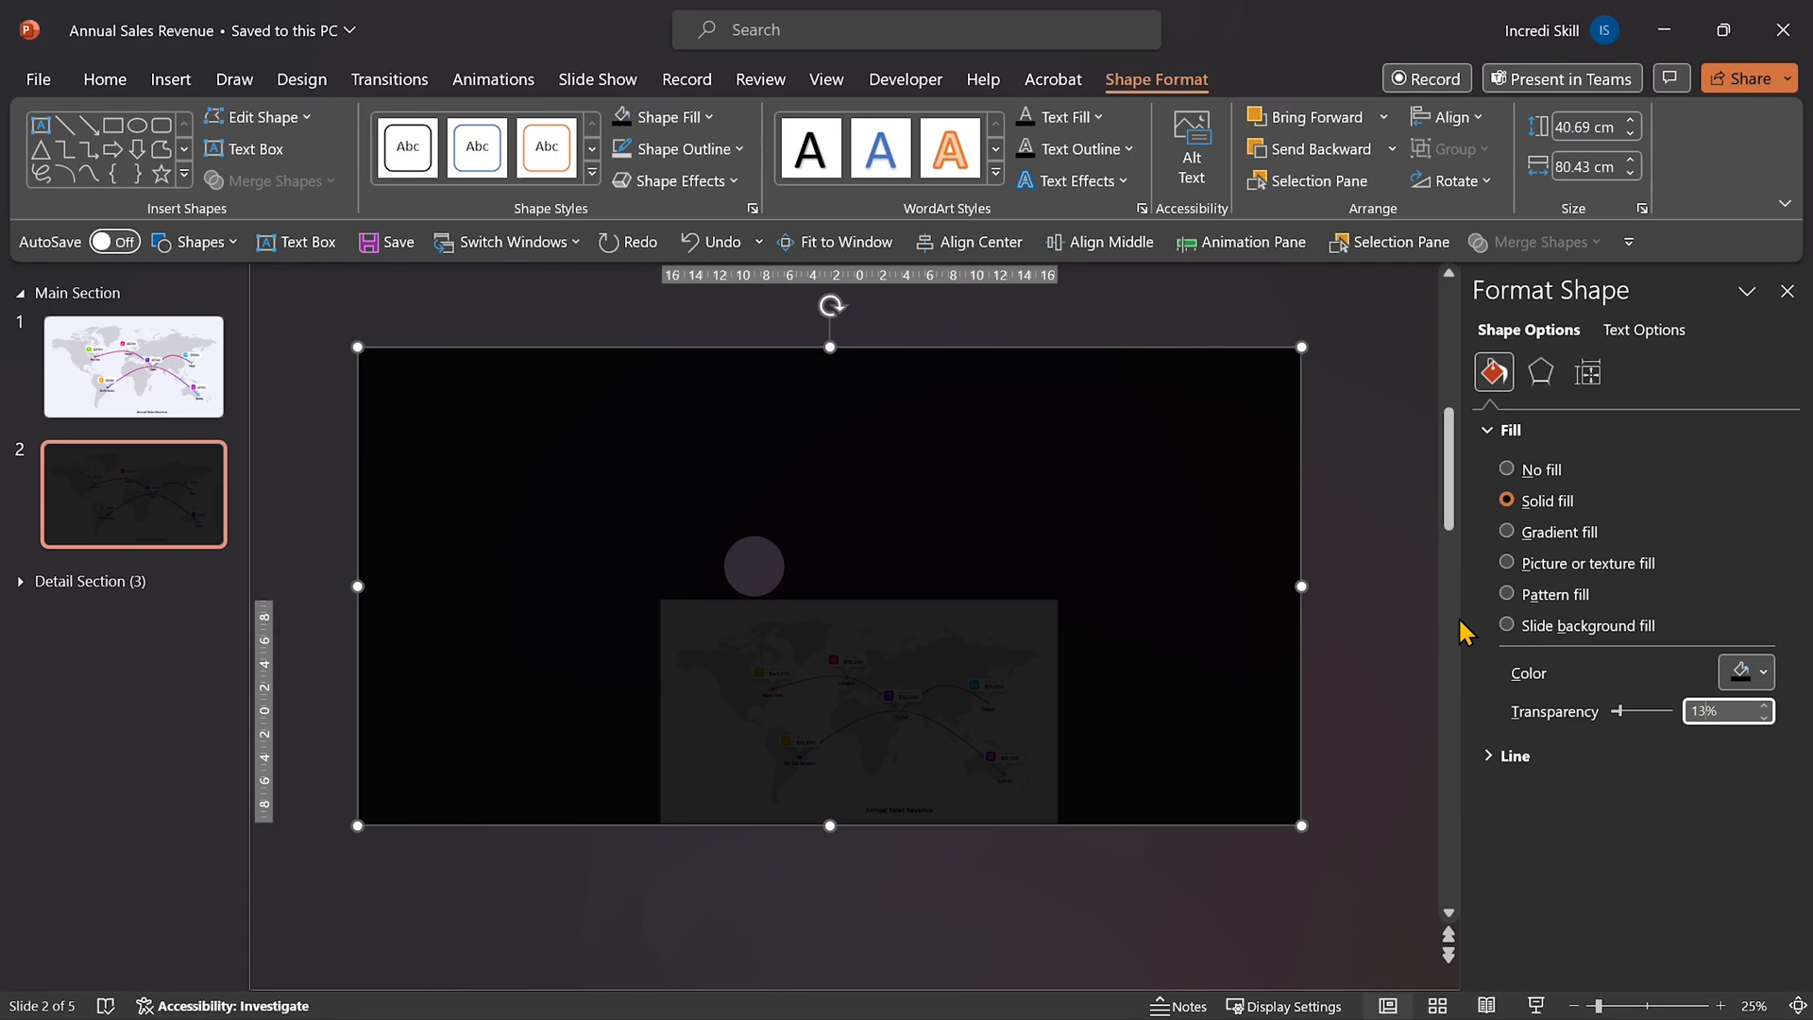
{"action": "left_click", "coordinate": [1786, 291]}
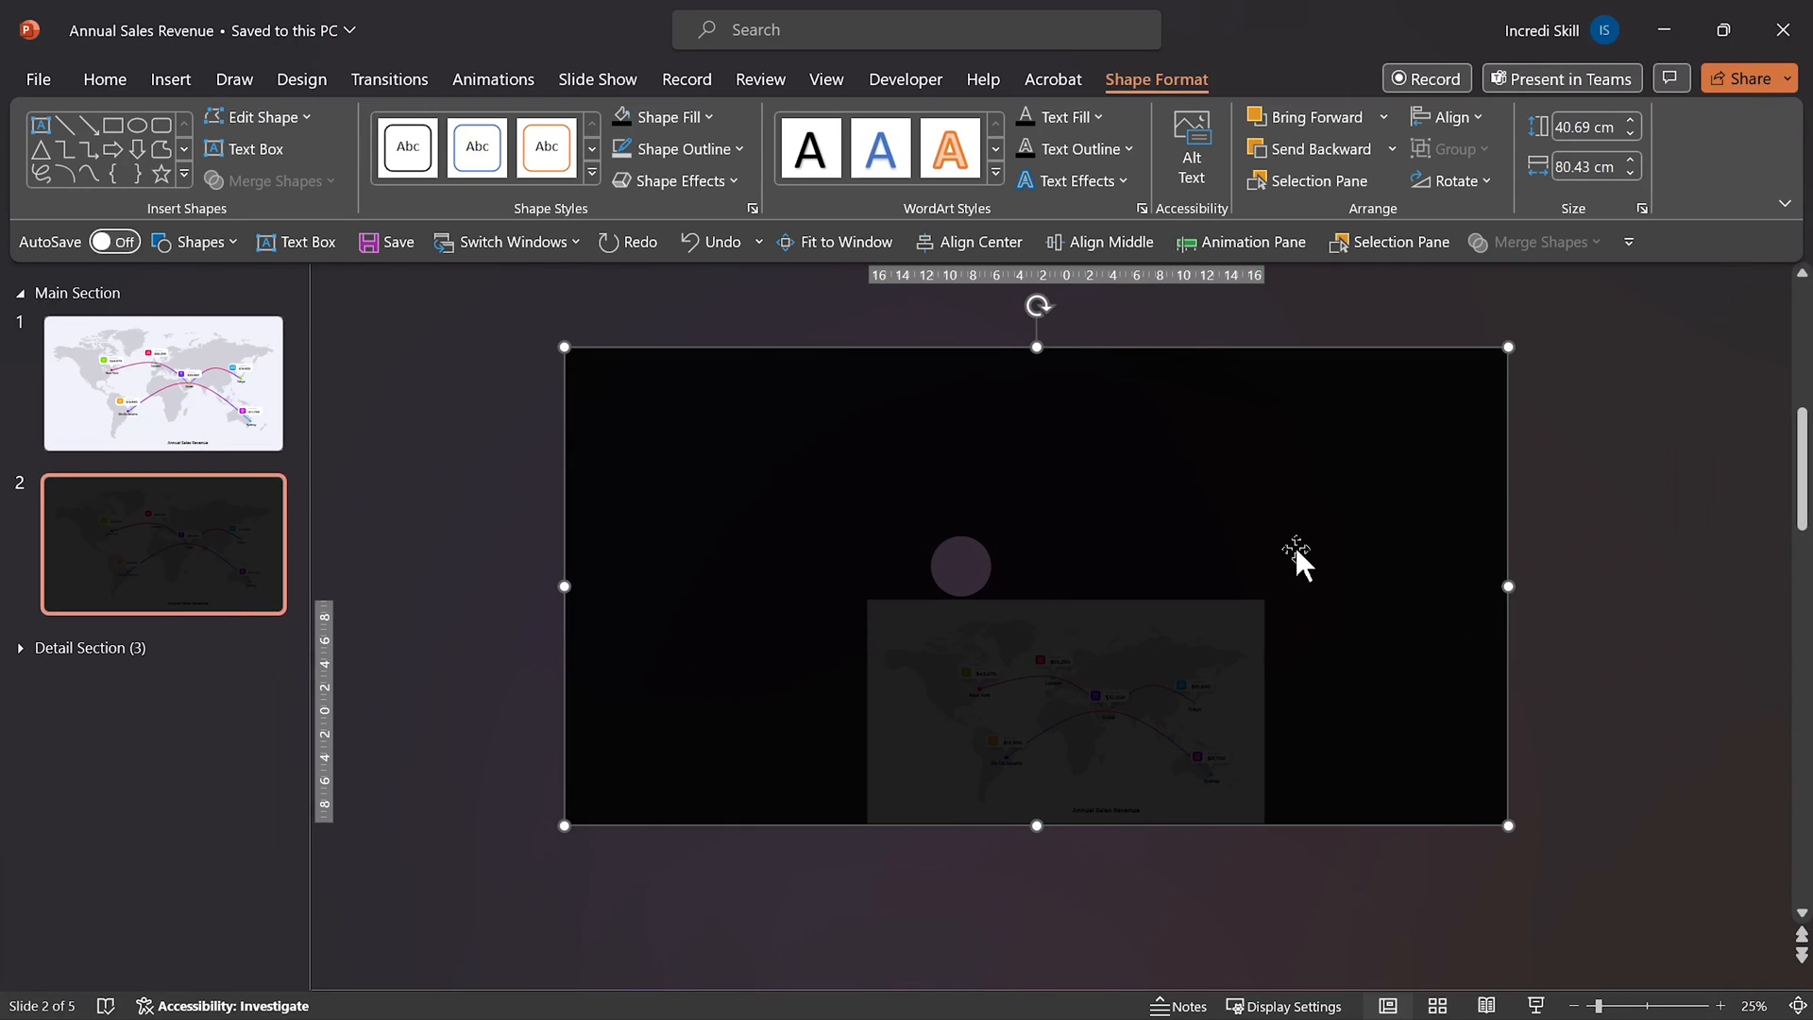
Reposition the overlay so its spotlight hole frames New York
{"action": "left_click_drag", "start_coordinate": [1290, 526], "coordinate": [1309, 588]}
{"action": "scroll", "coordinate": [1308, 585], "scroll_direction": "up", "scroll_amount": 5}
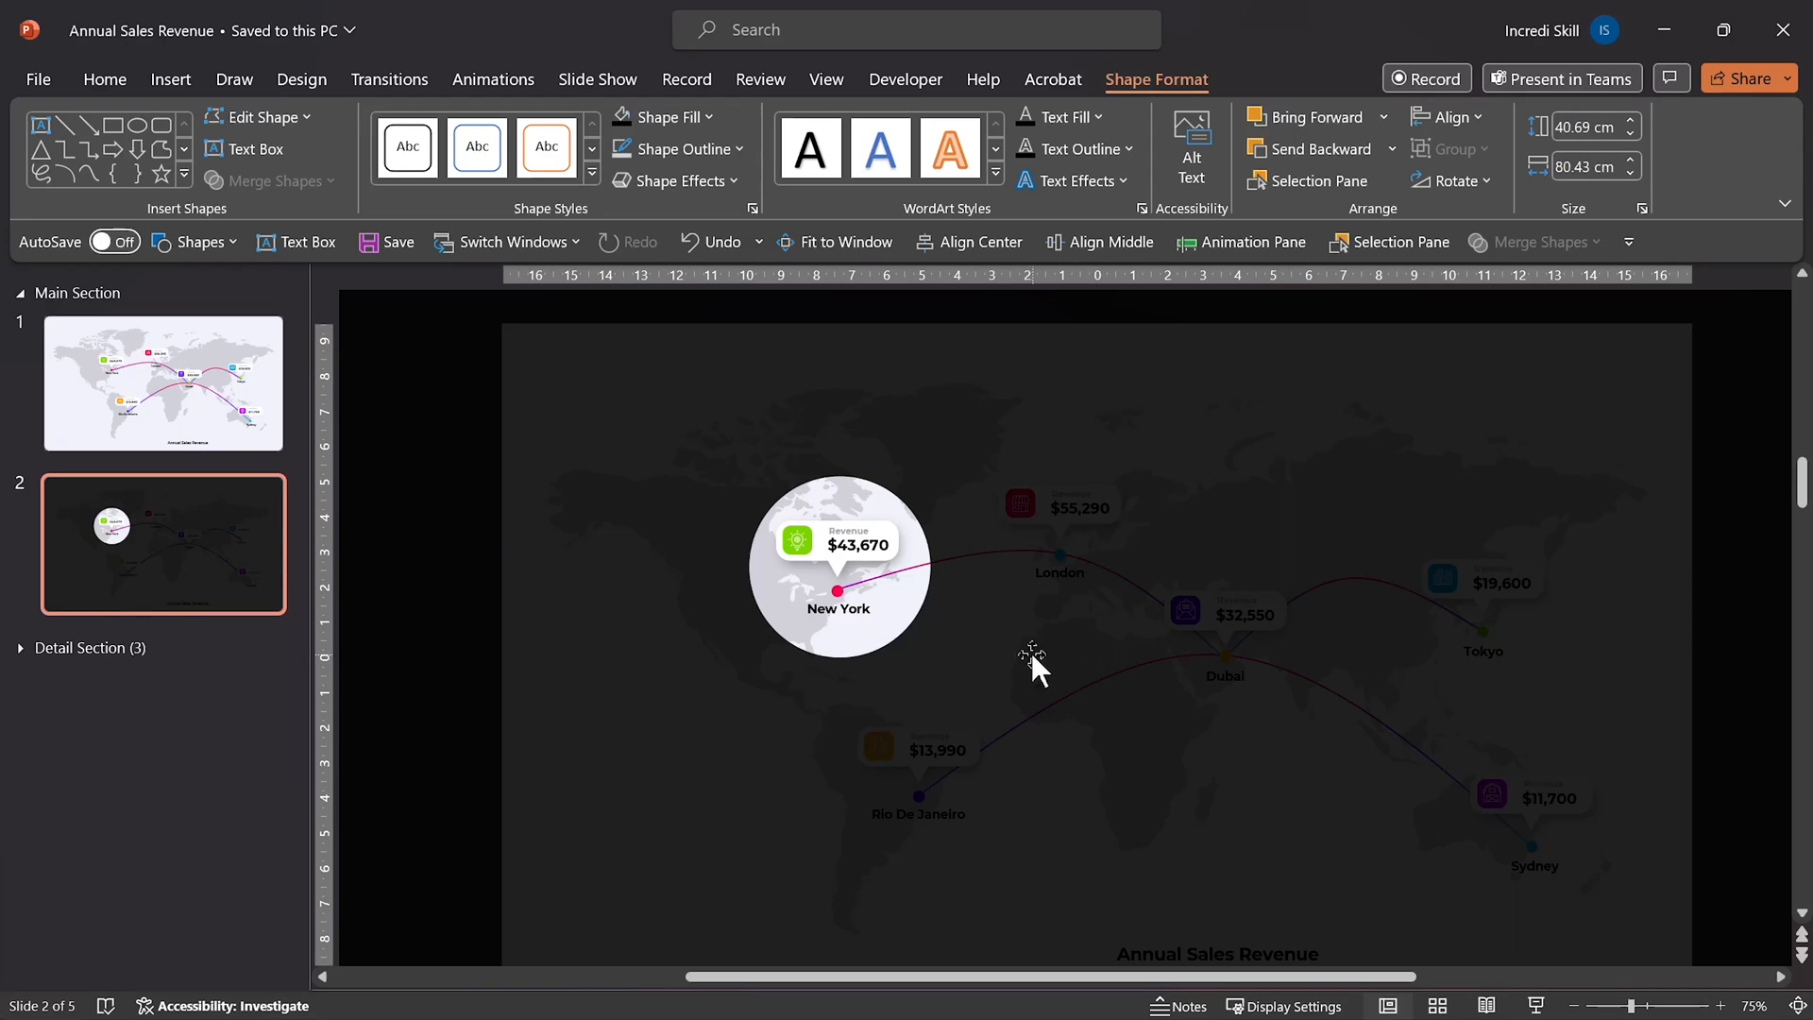
{"action": "left_click_drag", "start_coordinate": [979, 652], "coordinate": [983, 652]}
{"action": "scroll", "coordinate": [985, 652], "scroll_direction": "down", "scroll_amount": 4}
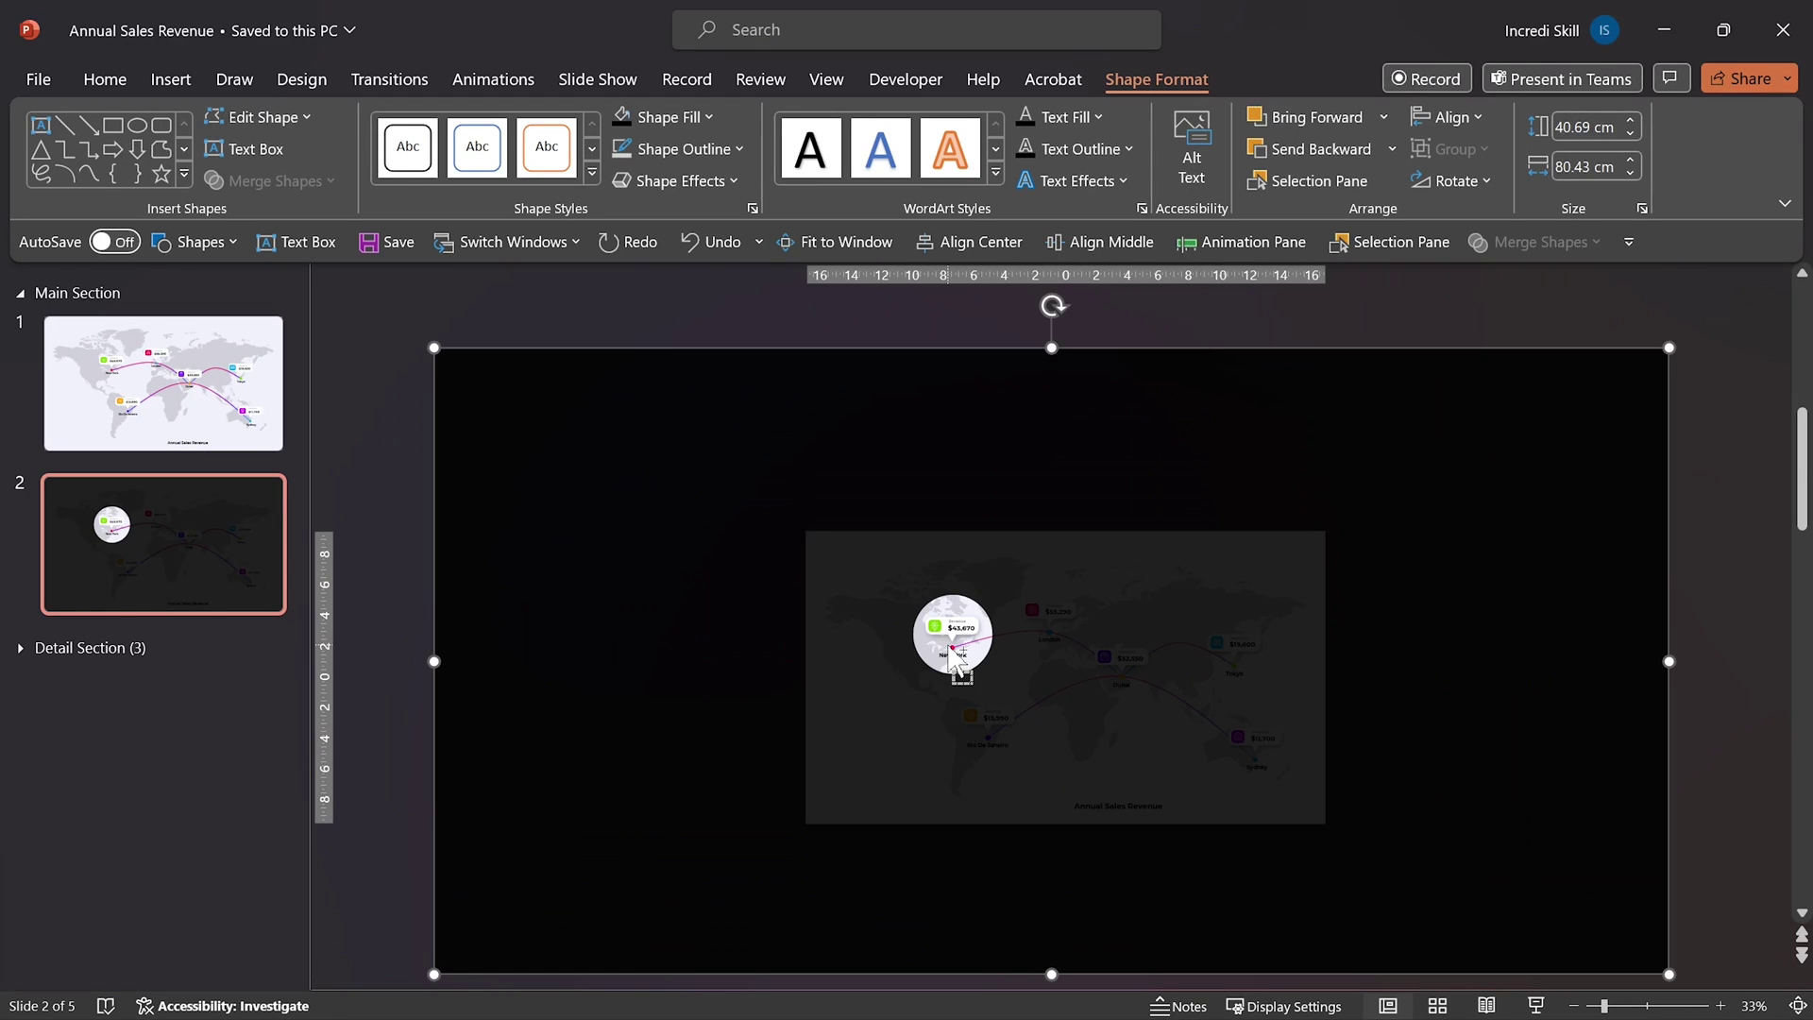
{"action": "left_click", "coordinate": [1725, 593]}
Apply a Morph transition to slide 2 with a 01.00 second duration
{"action": "left_click", "coordinate": [390, 79]}
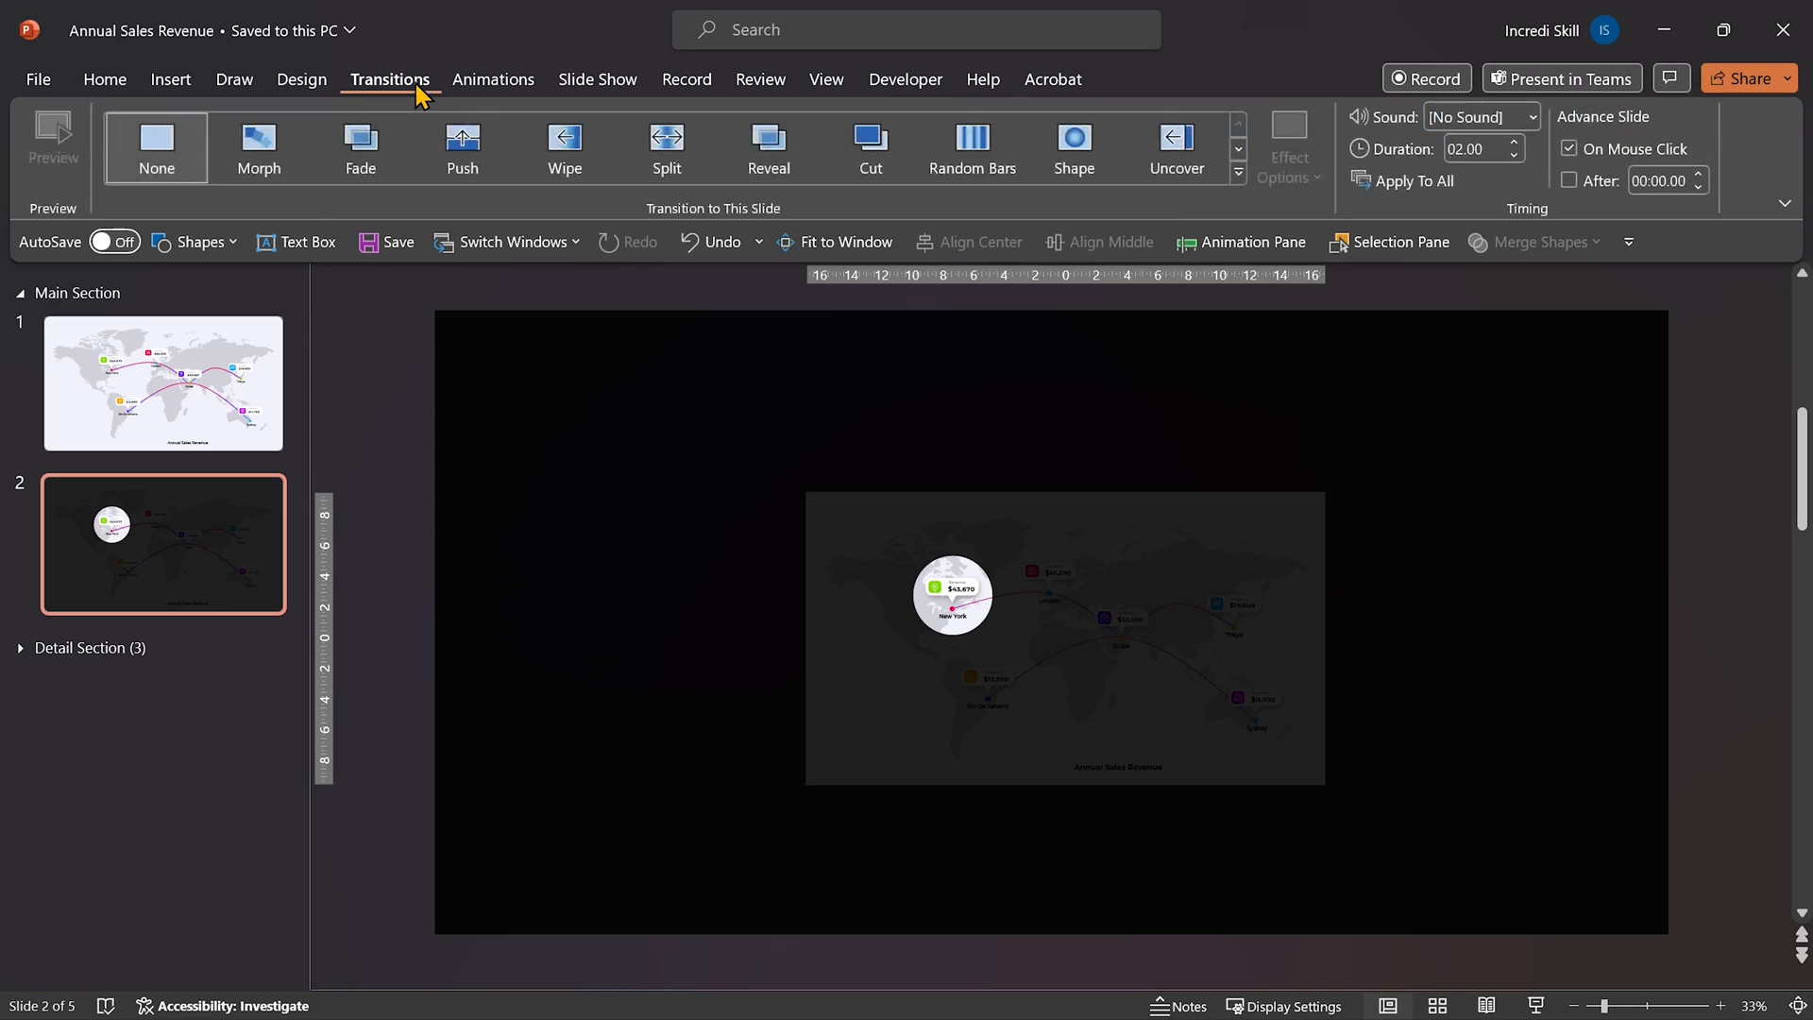
{"action": "left_click", "coordinate": [260, 147]}
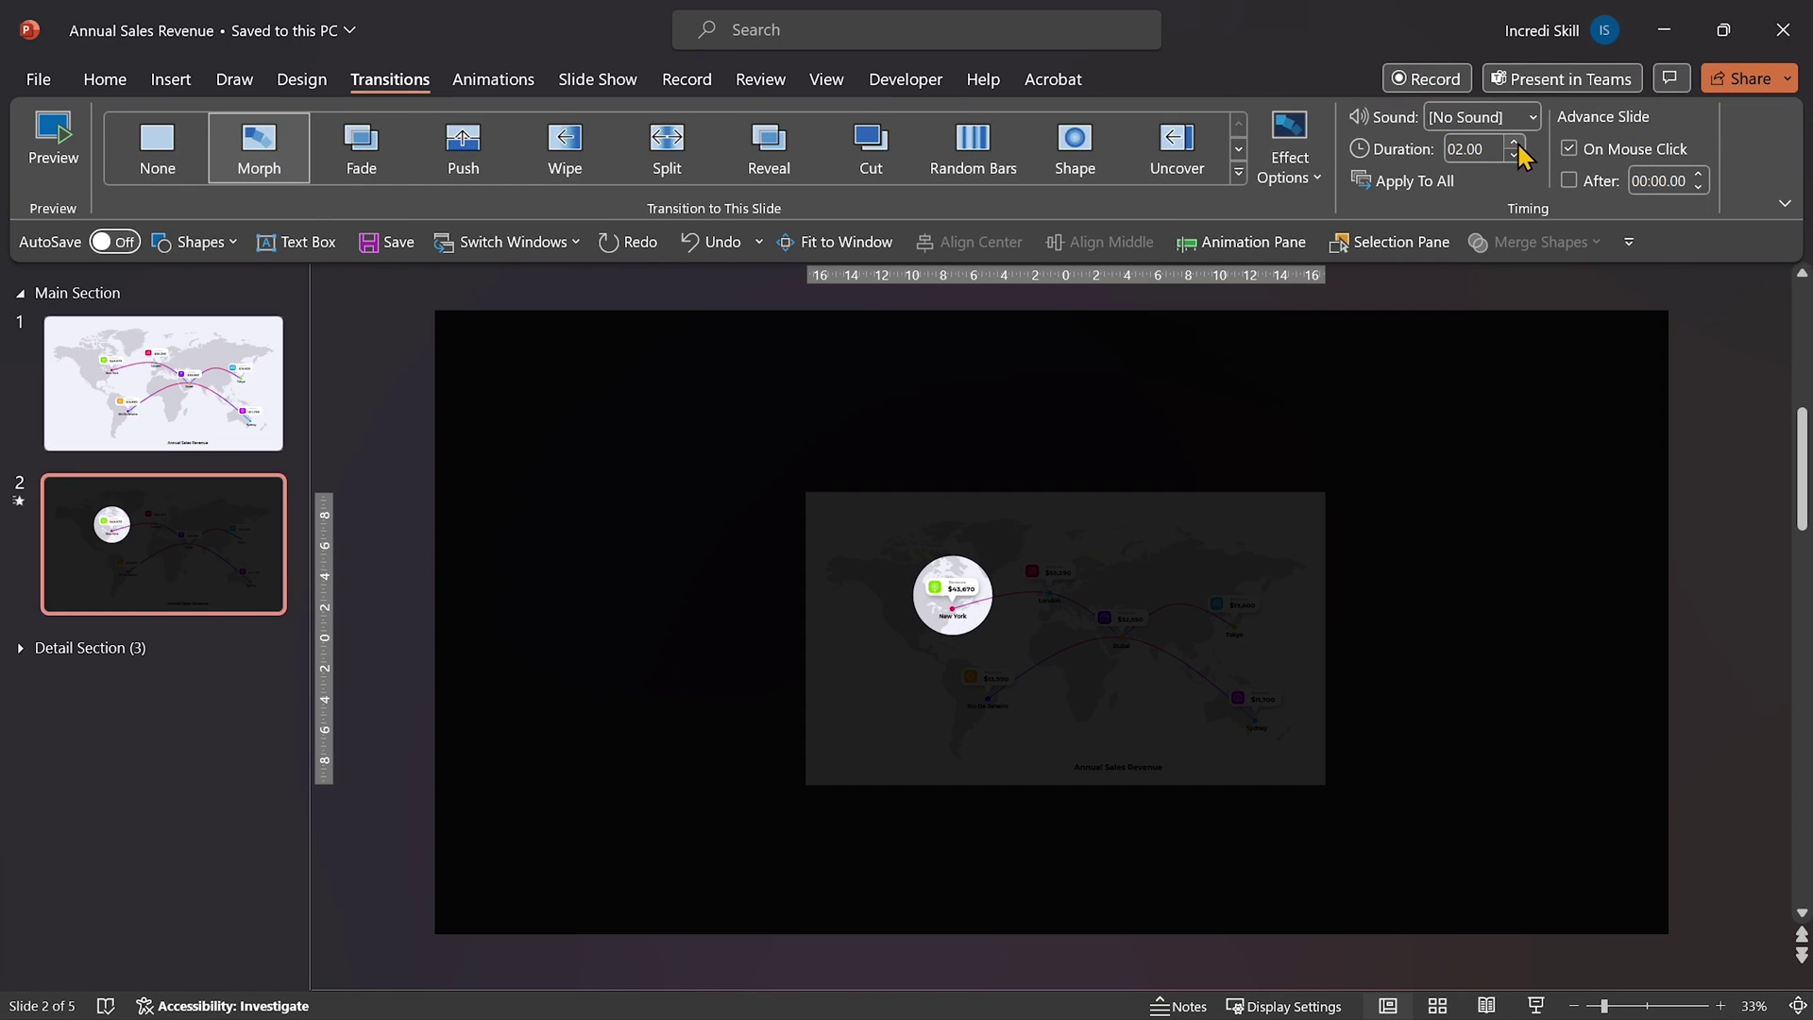
{"action": "left_click", "coordinate": [1514, 157]}
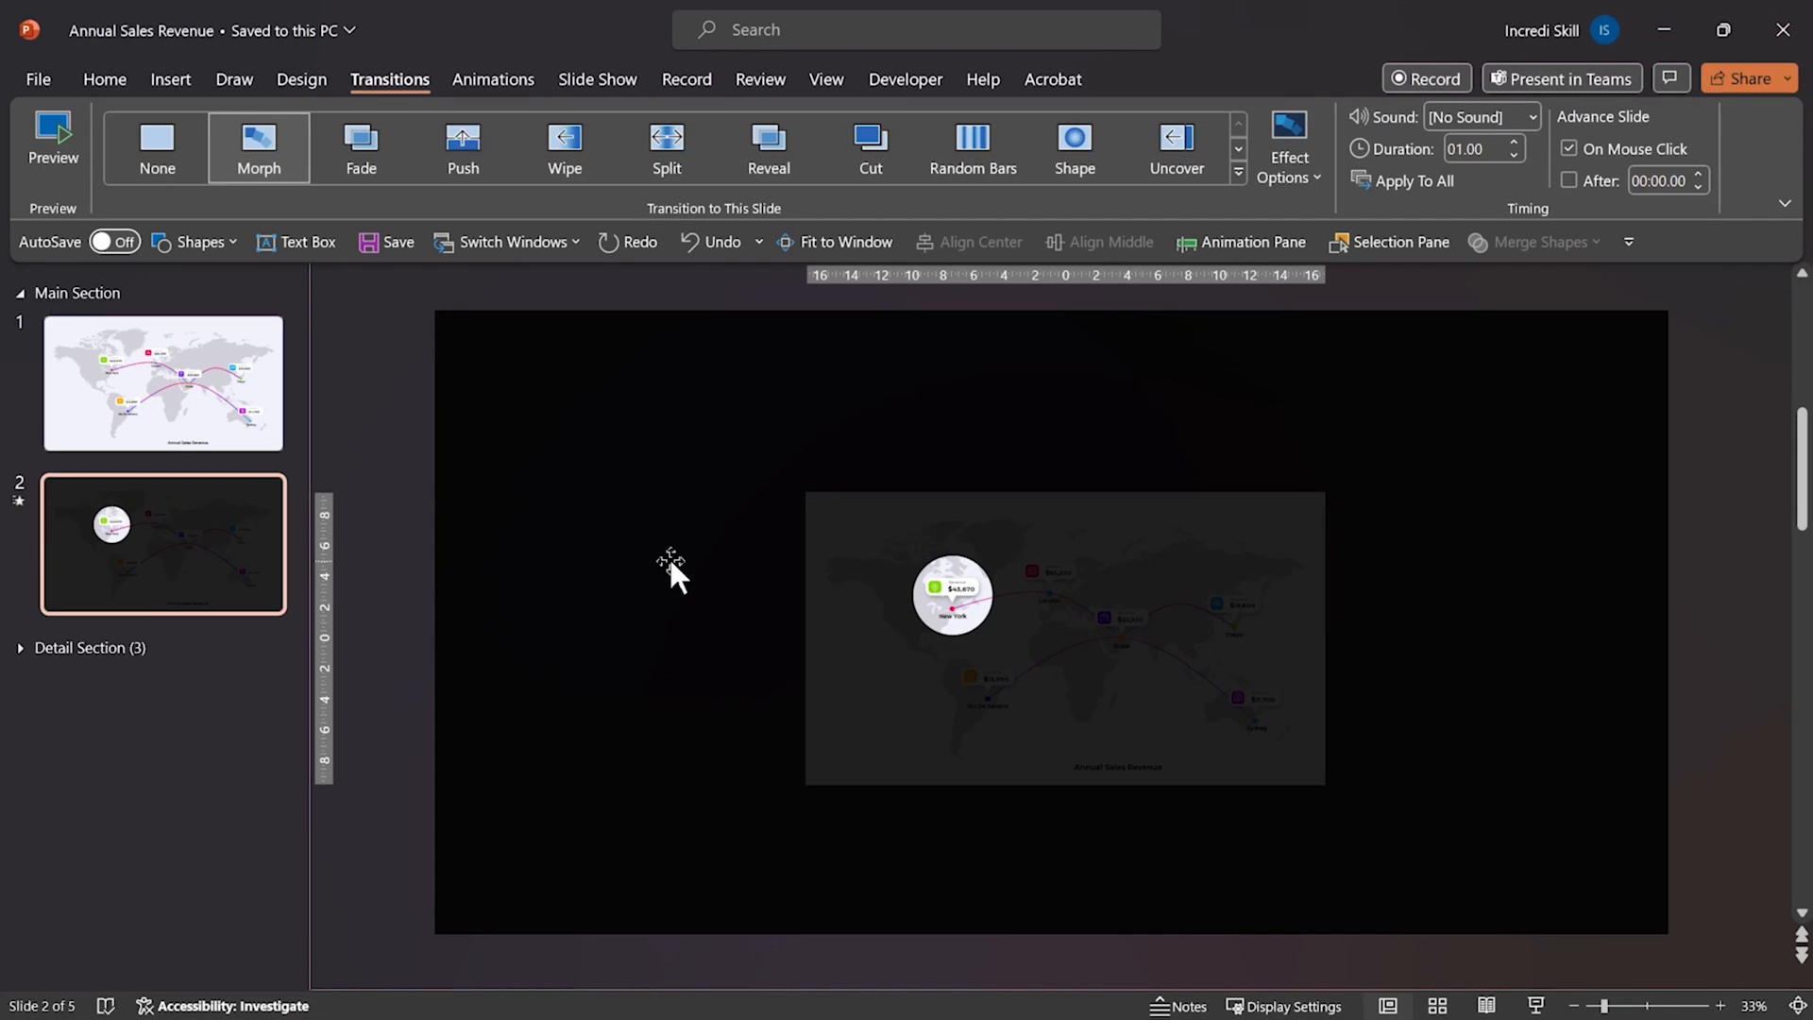
{"action": "left_click", "coordinate": [668, 557]}
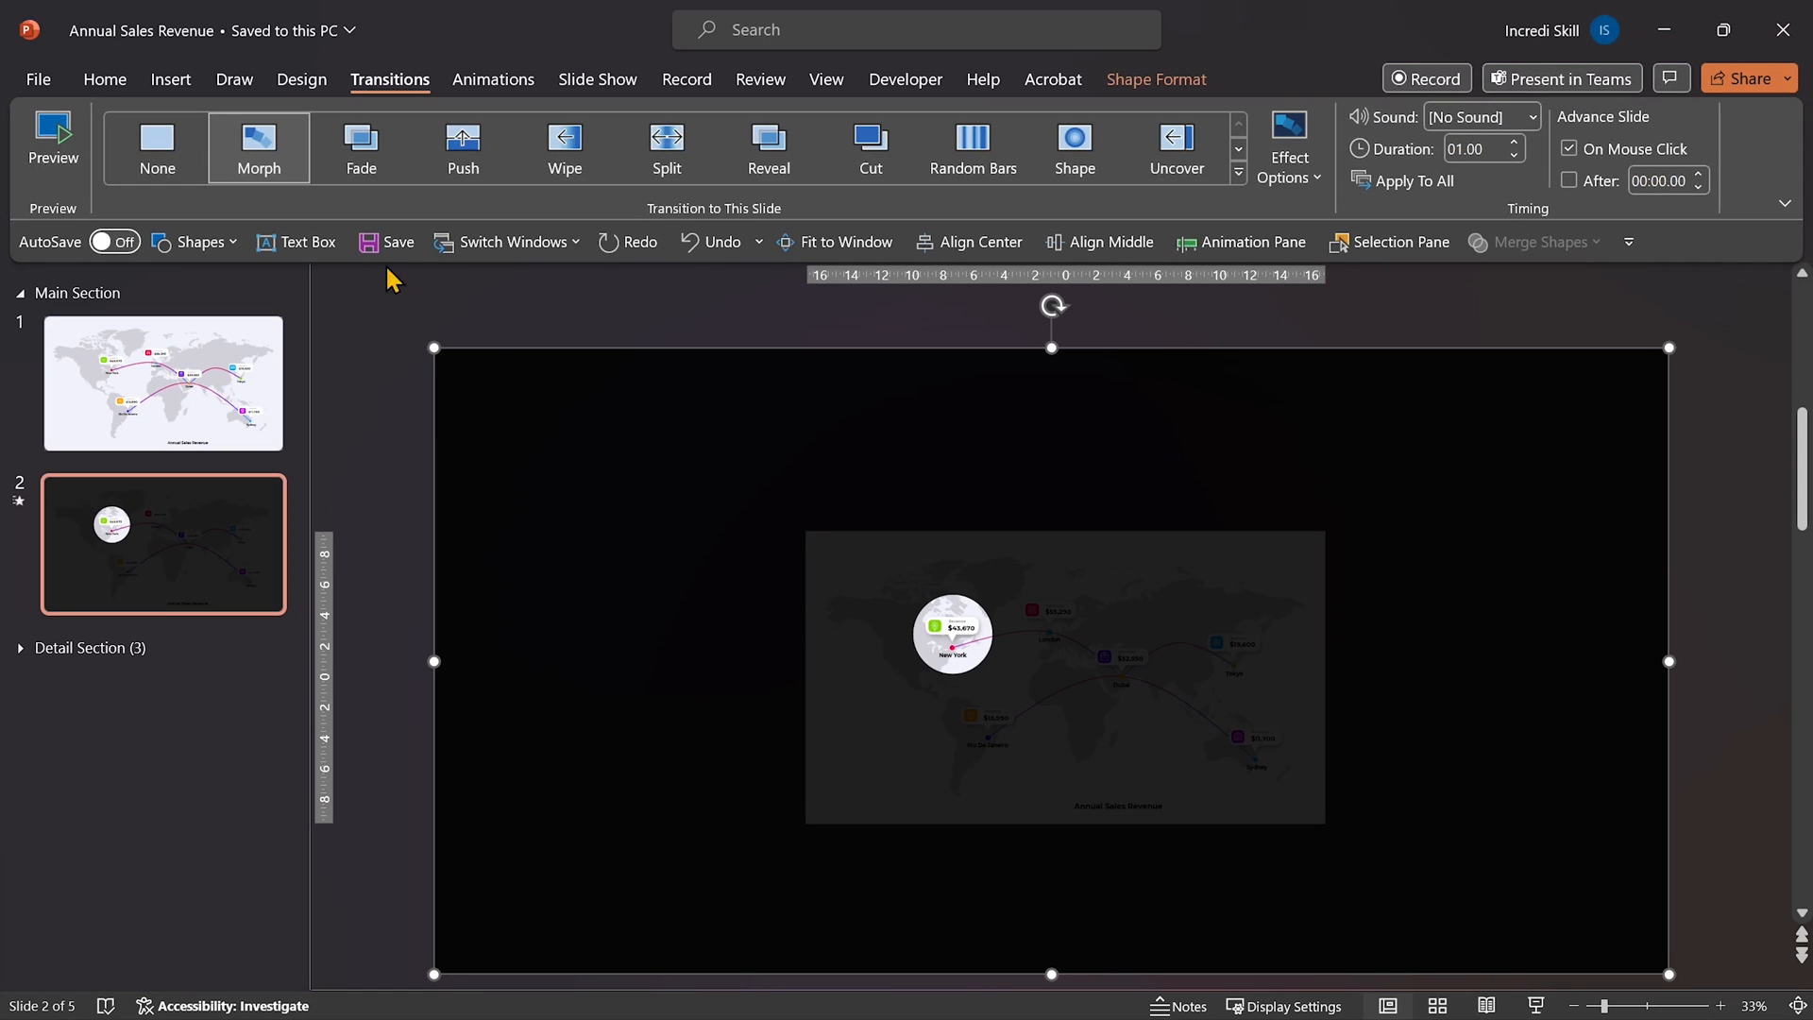
{"action": "left_click", "coordinate": [1155, 80]}
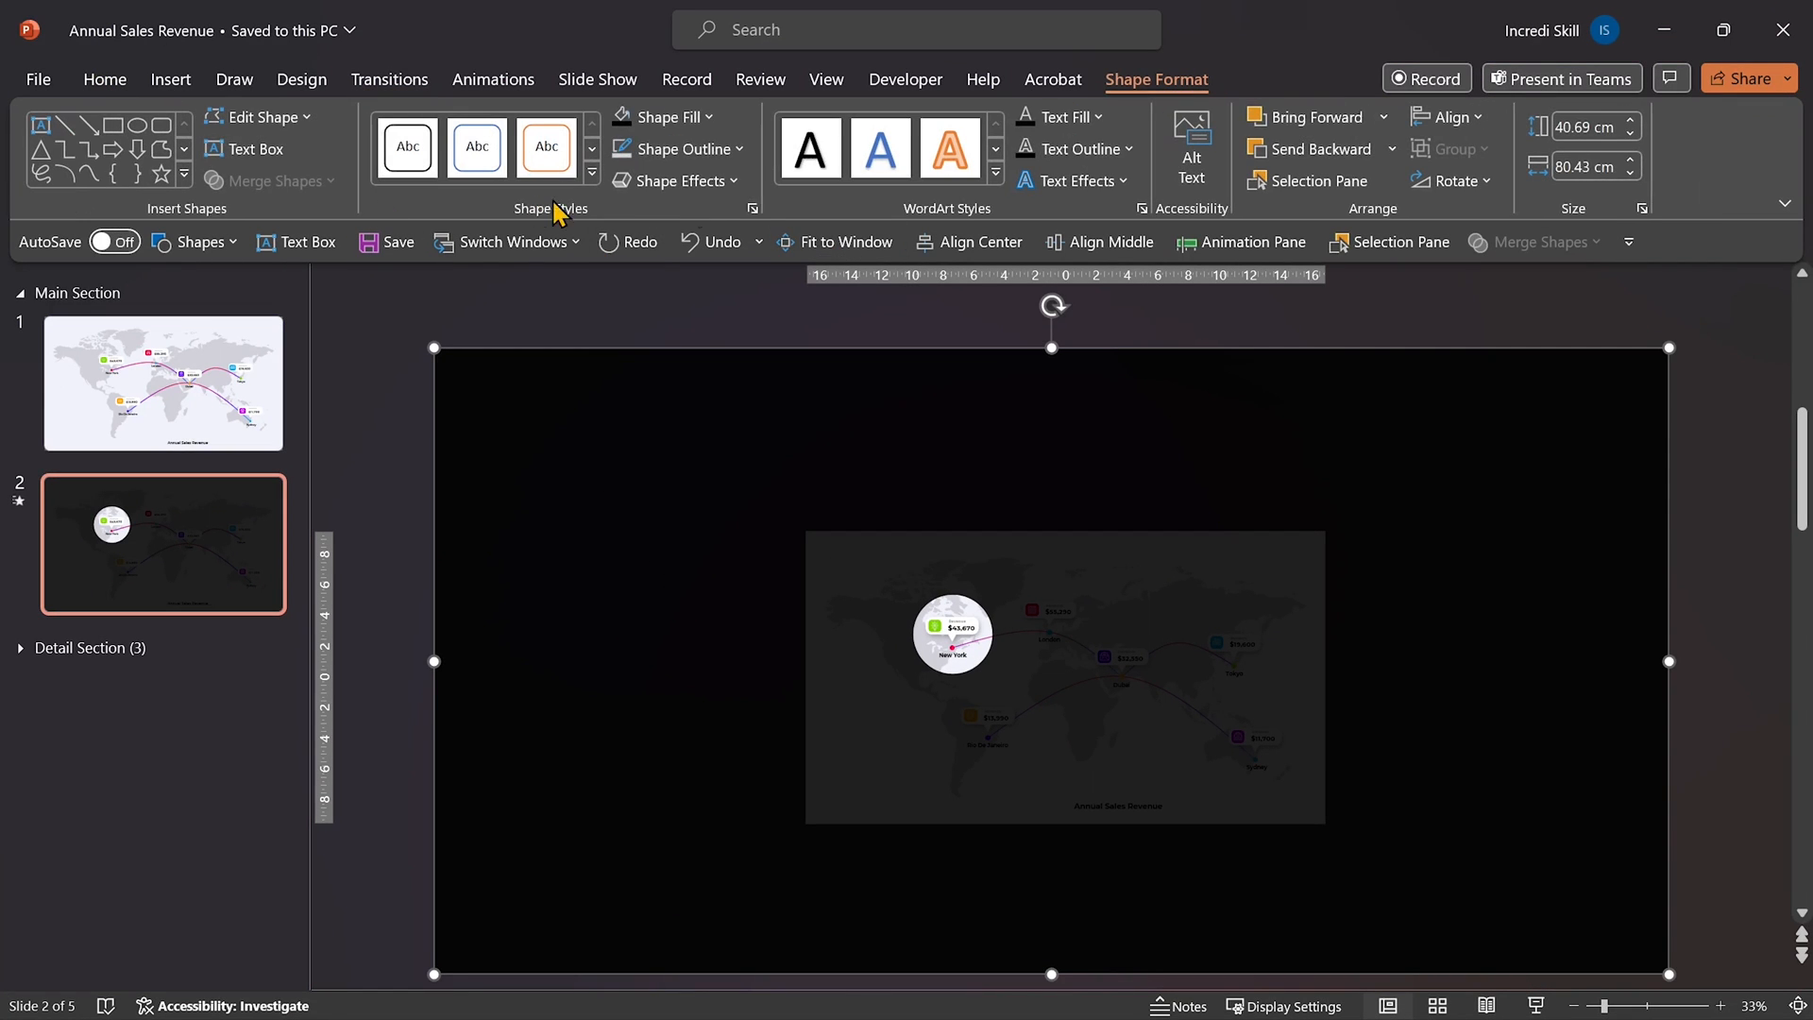
{"action": "left_click", "coordinate": [753, 208]}
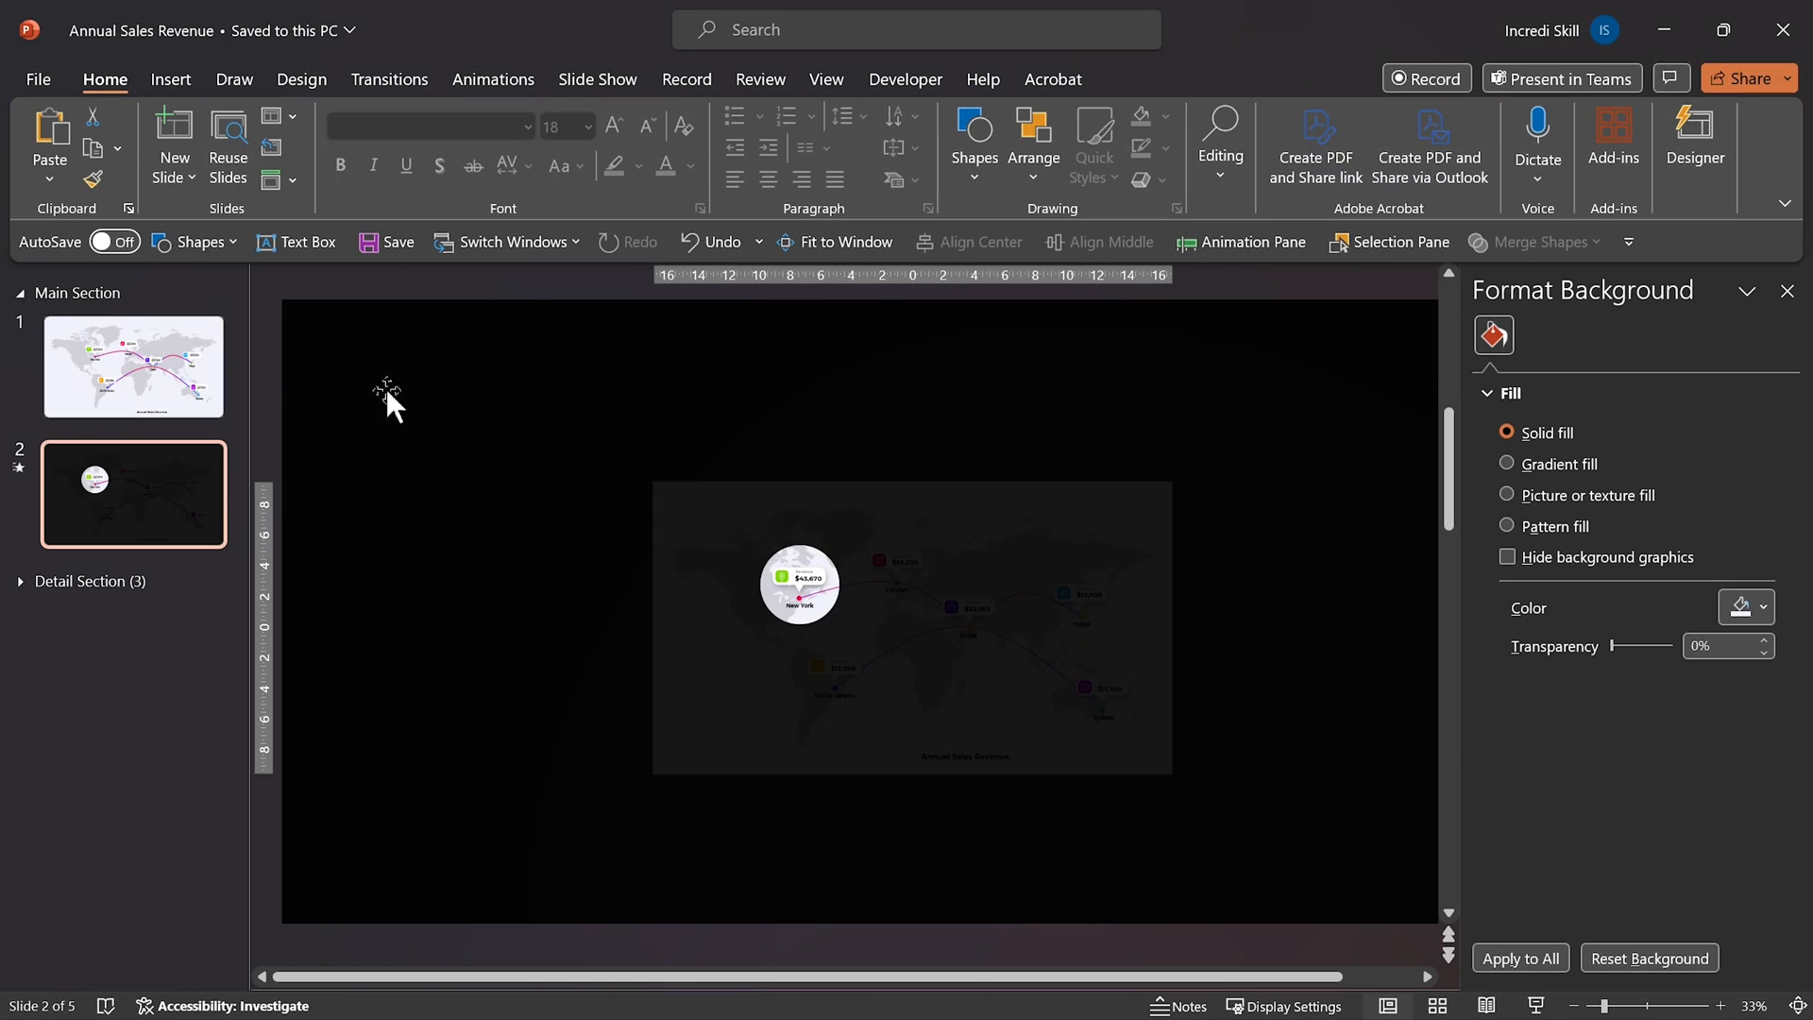
{"action": "left_click", "coordinate": [1786, 293]}
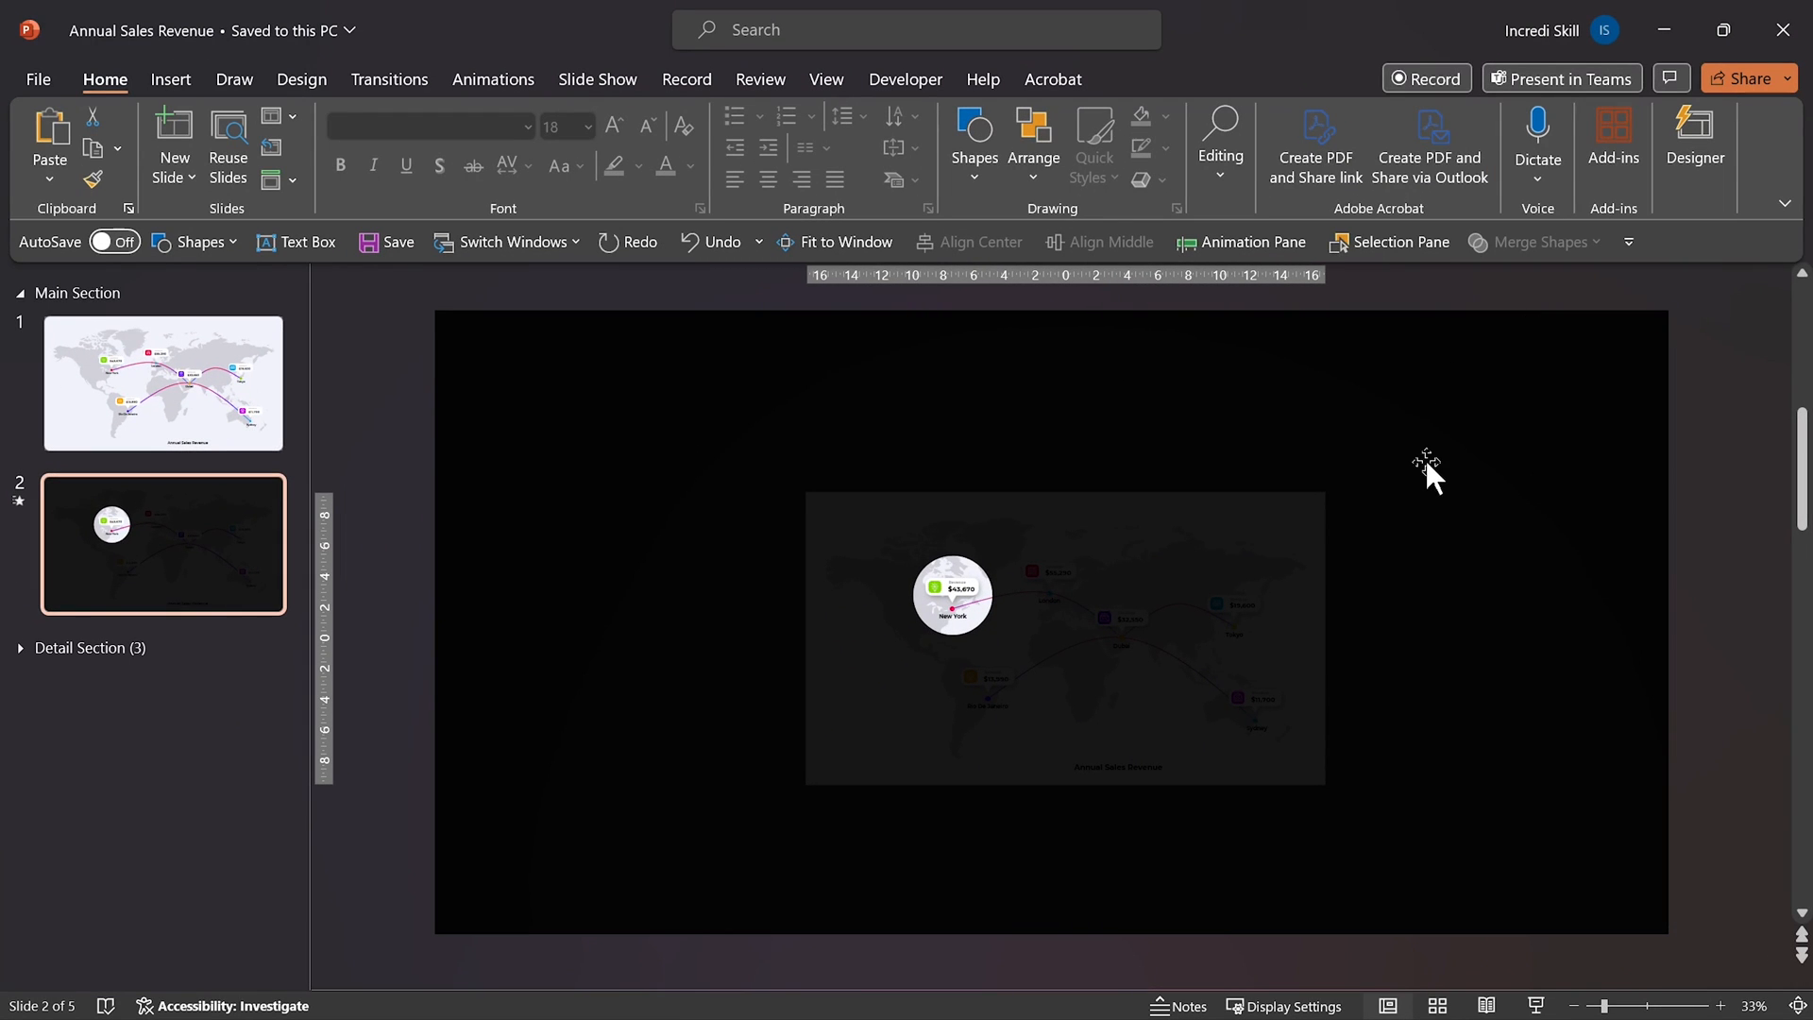
Duplicate the New York spotlight slide and move the circle onto Rio De Janeiro
{"action": "right_click", "coordinate": [190, 542]}
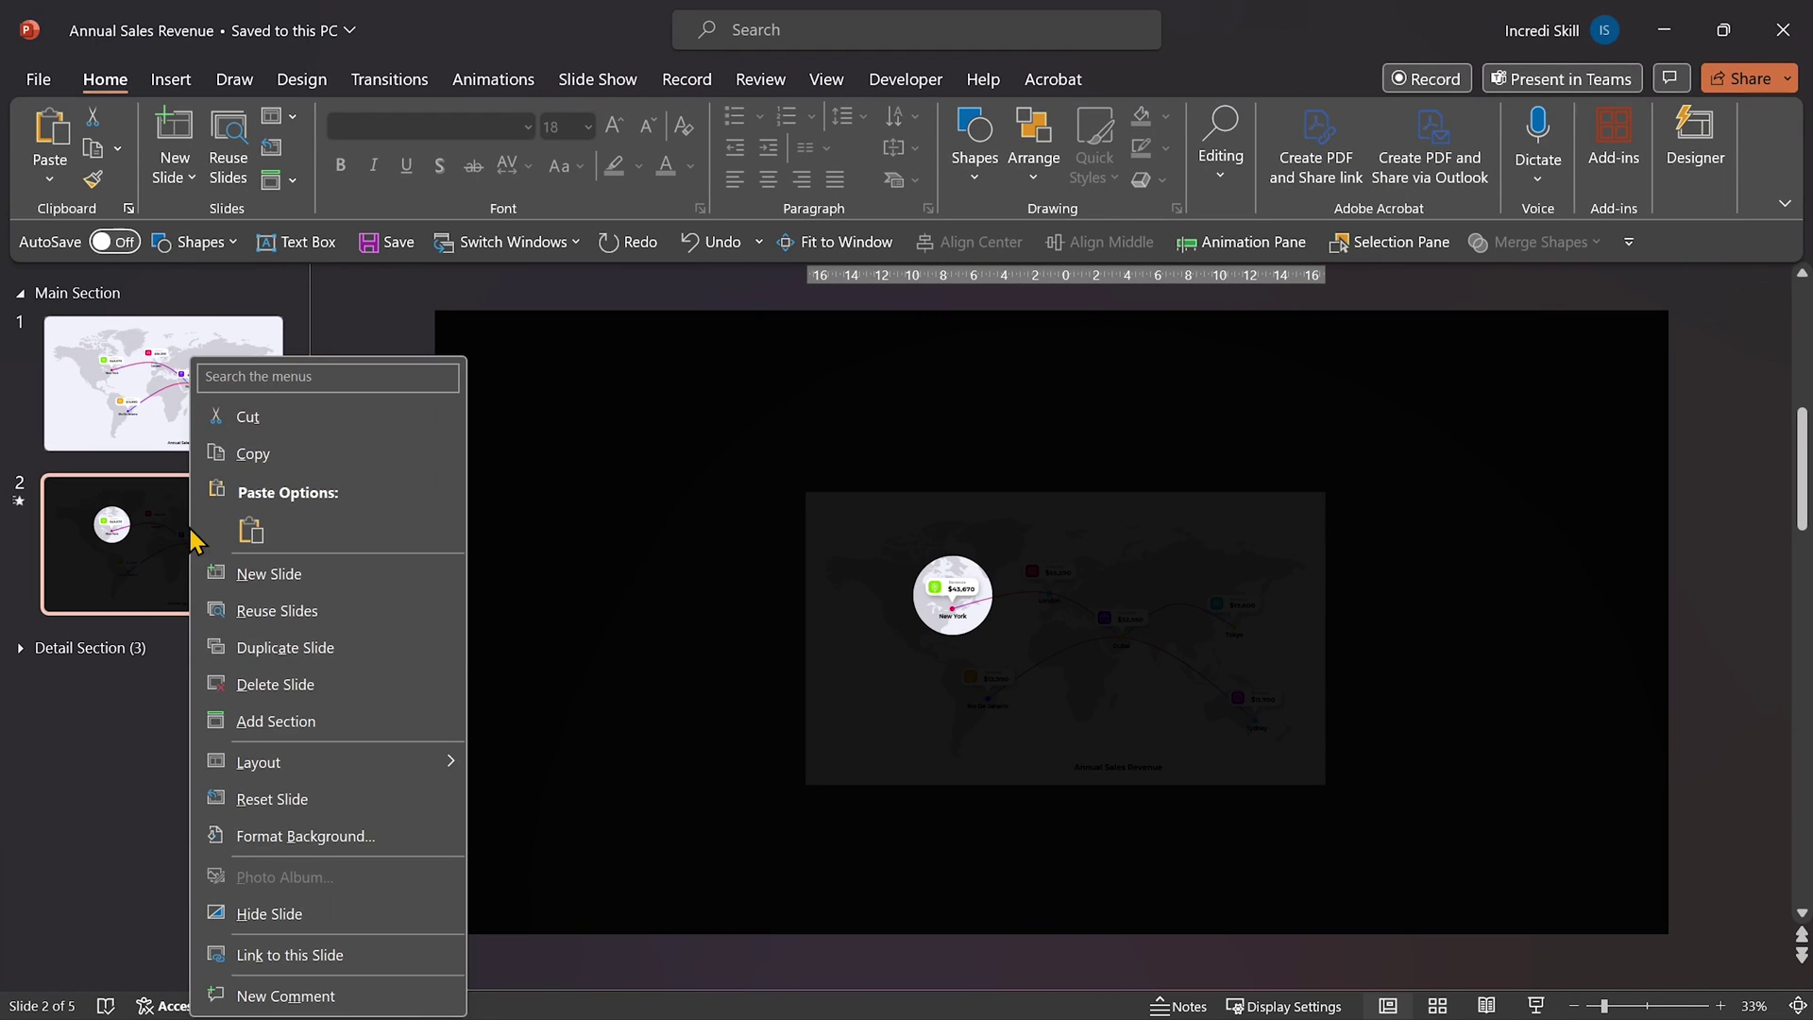
{"action": "left_click", "coordinate": [245, 654]}
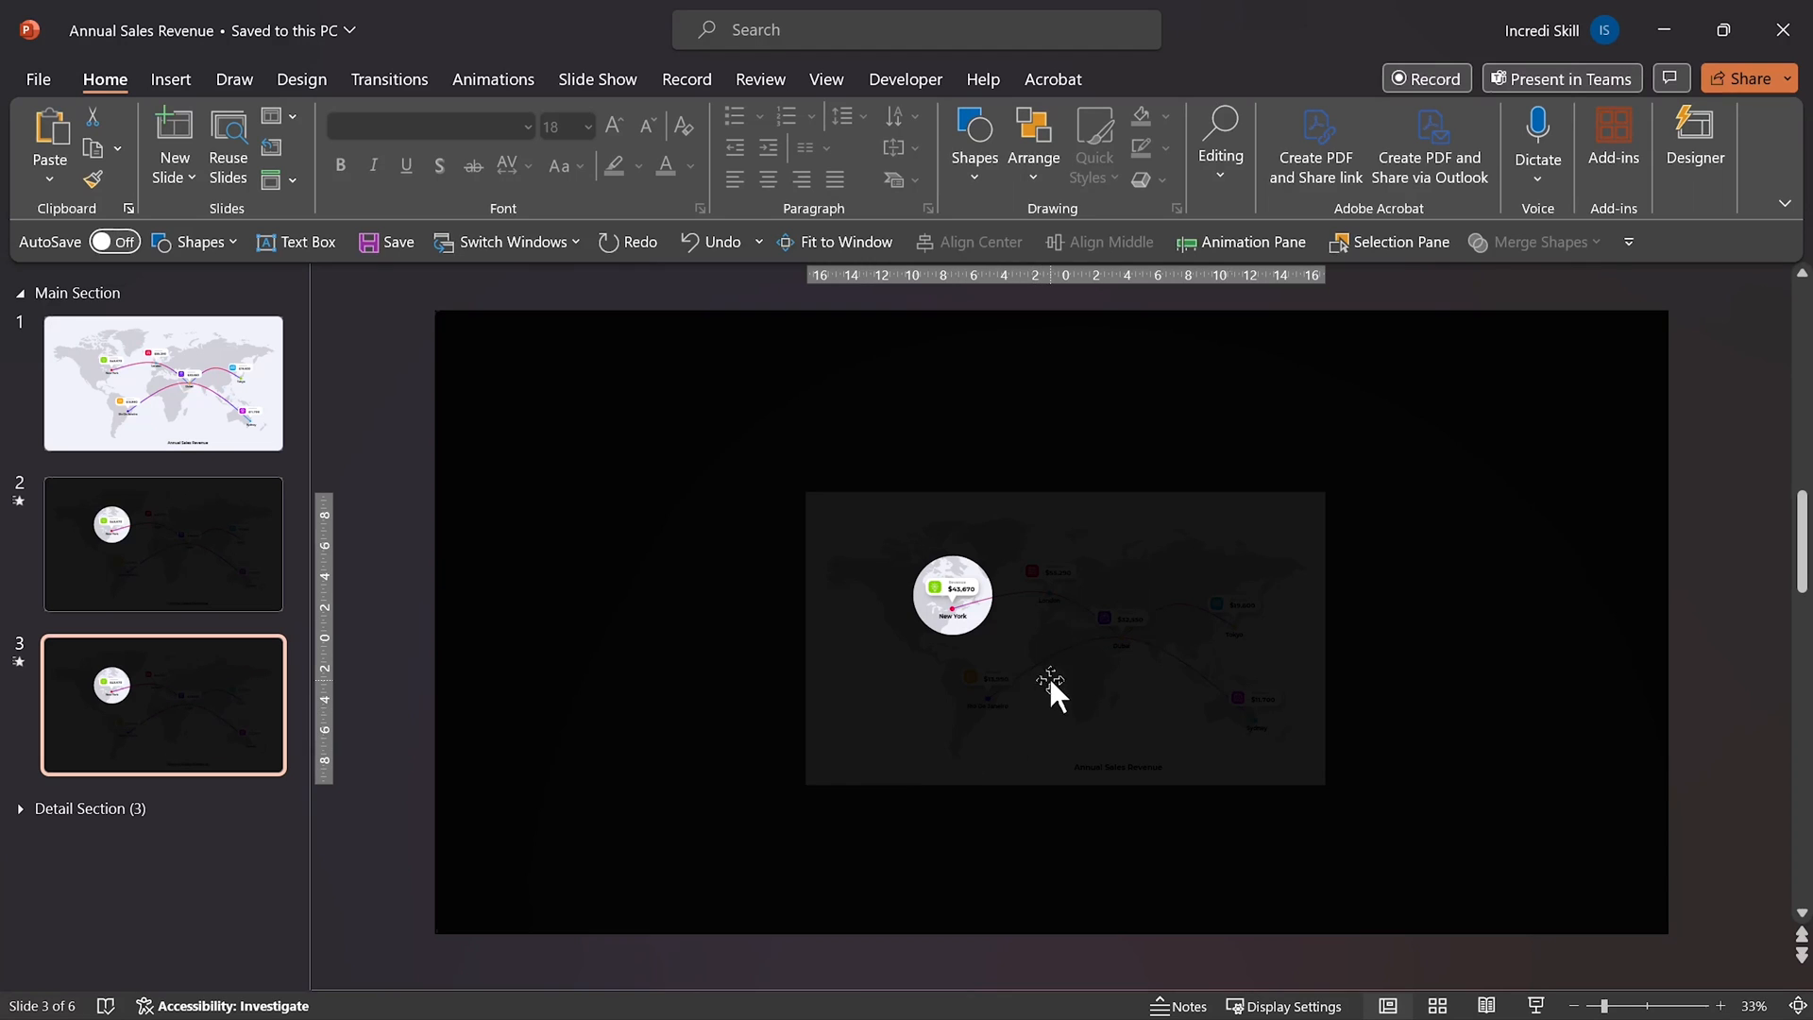
{"action": "scroll", "coordinate": [1050, 678], "scroll_direction": "up", "scroll_amount": 1}
{"action": "scroll", "coordinate": [1050, 678], "scroll_direction": "up", "scroll_amount": 1}
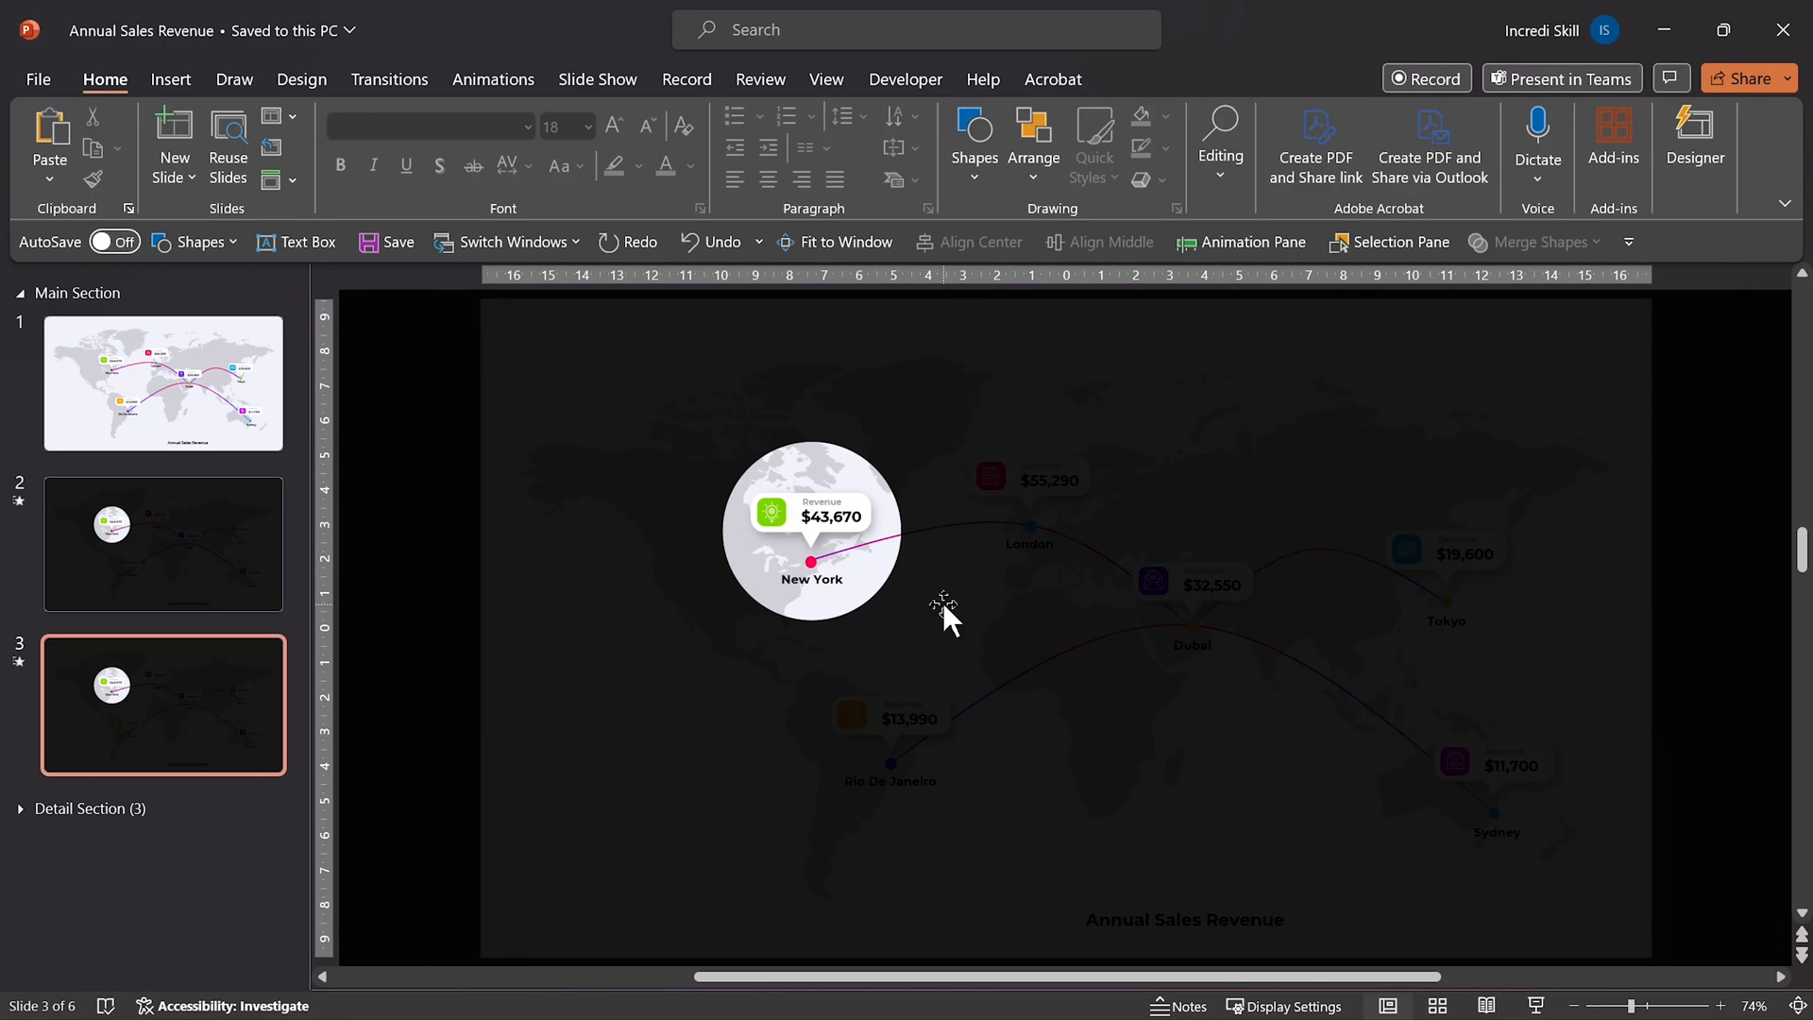
{"action": "left_click_drag", "start_coordinate": [942, 603], "coordinate": [1025, 809]}
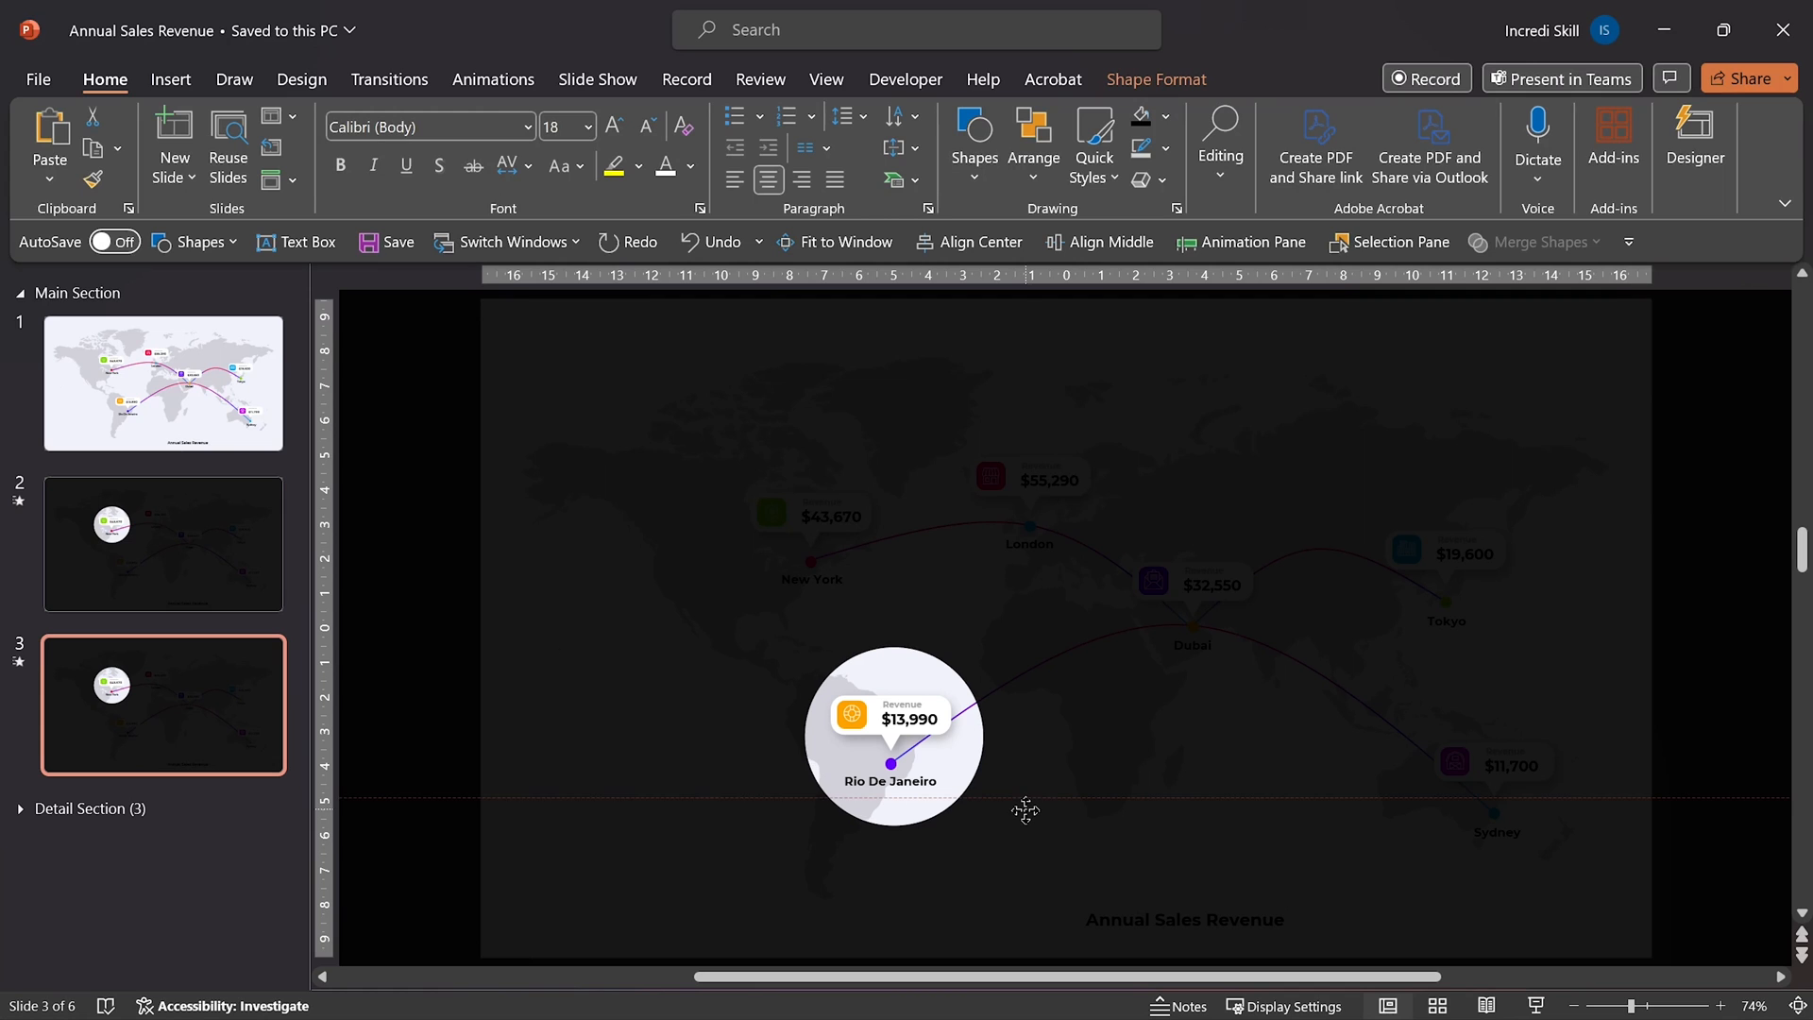
{"action": "left_click_drag", "start_coordinate": [1025, 809], "coordinate": [1021, 807]}
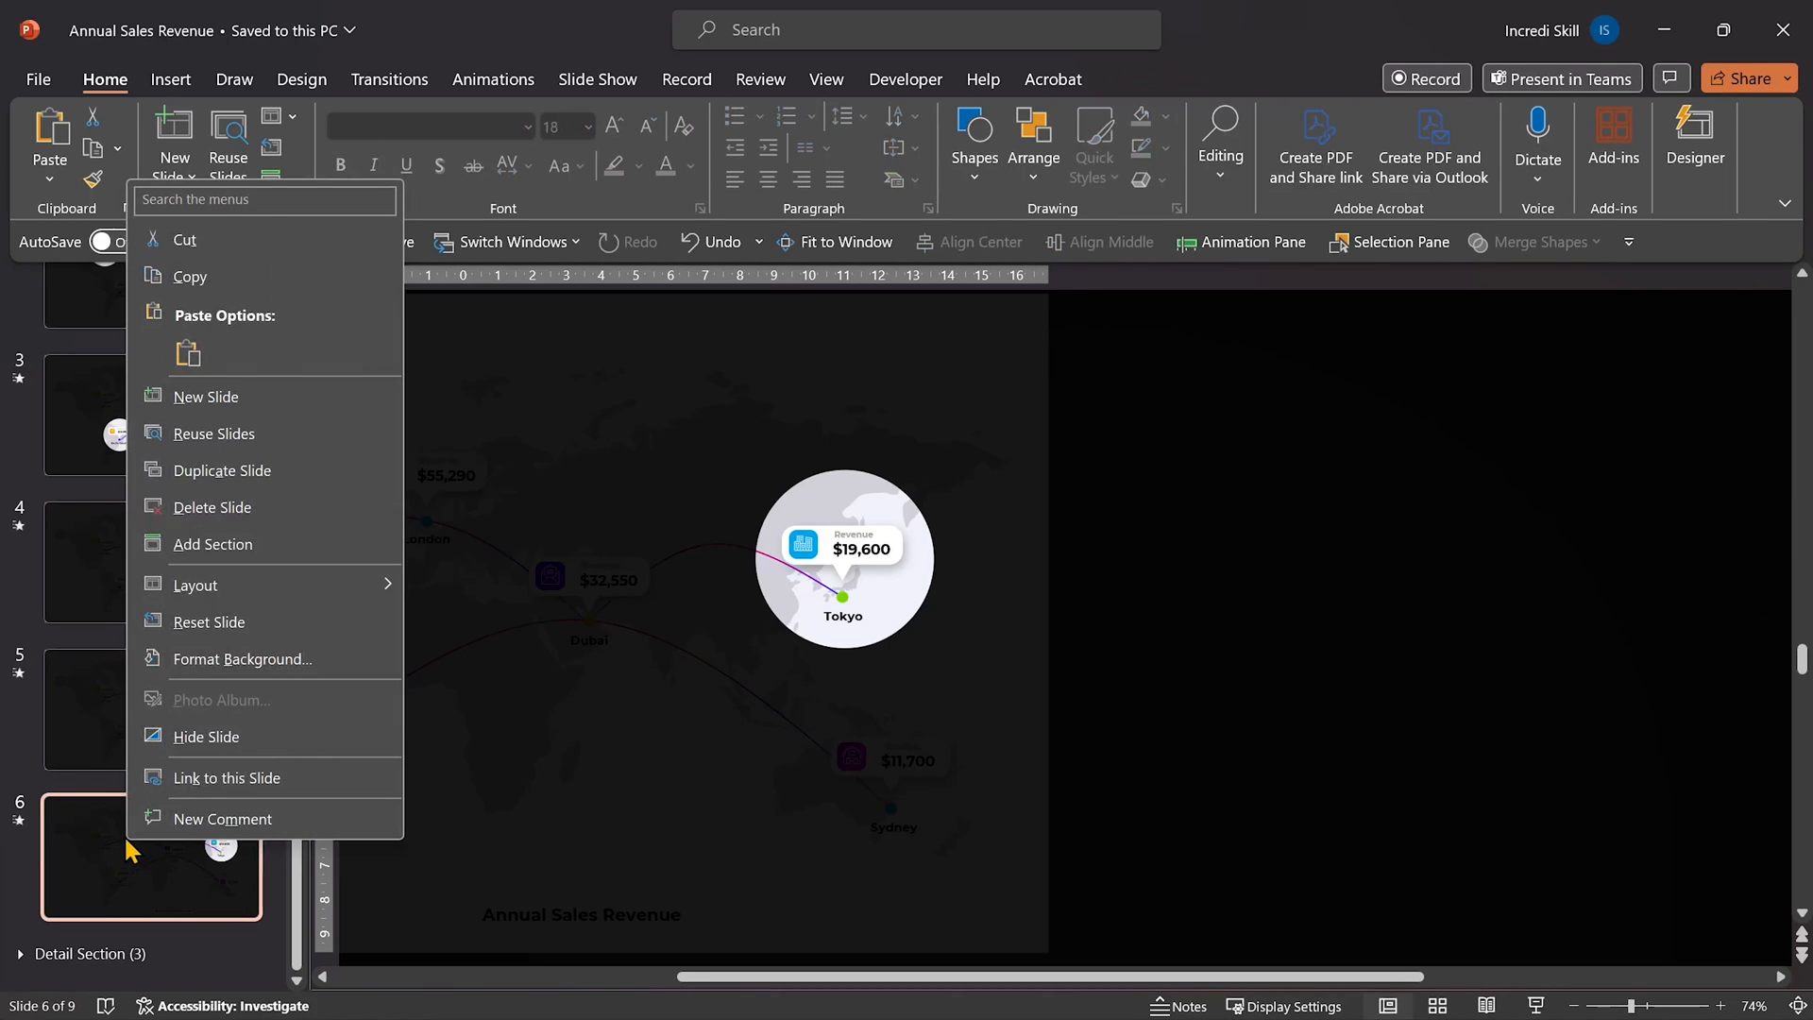
Duplicate the Tokyo spotlight slide and move the circle down onto Sydney
{"action": "left_click", "coordinate": [220, 486]}
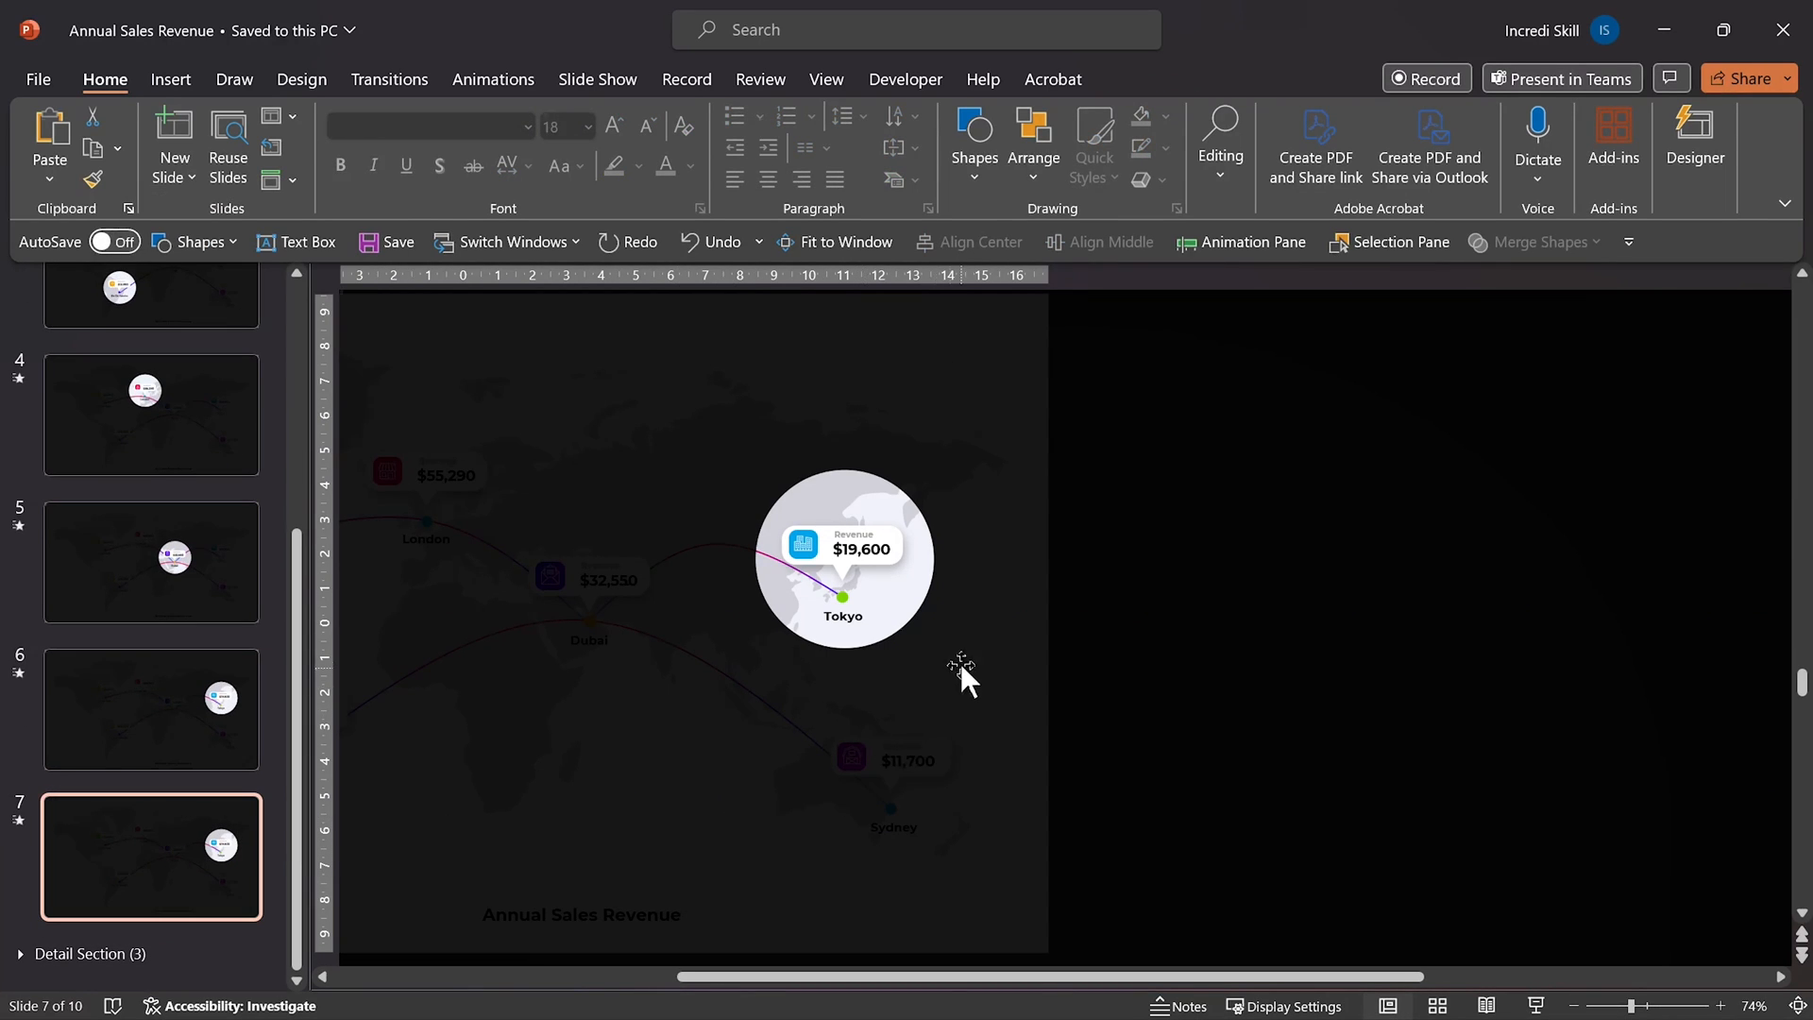
{"action": "left_click_drag", "start_coordinate": [948, 655], "coordinate": [997, 872]}
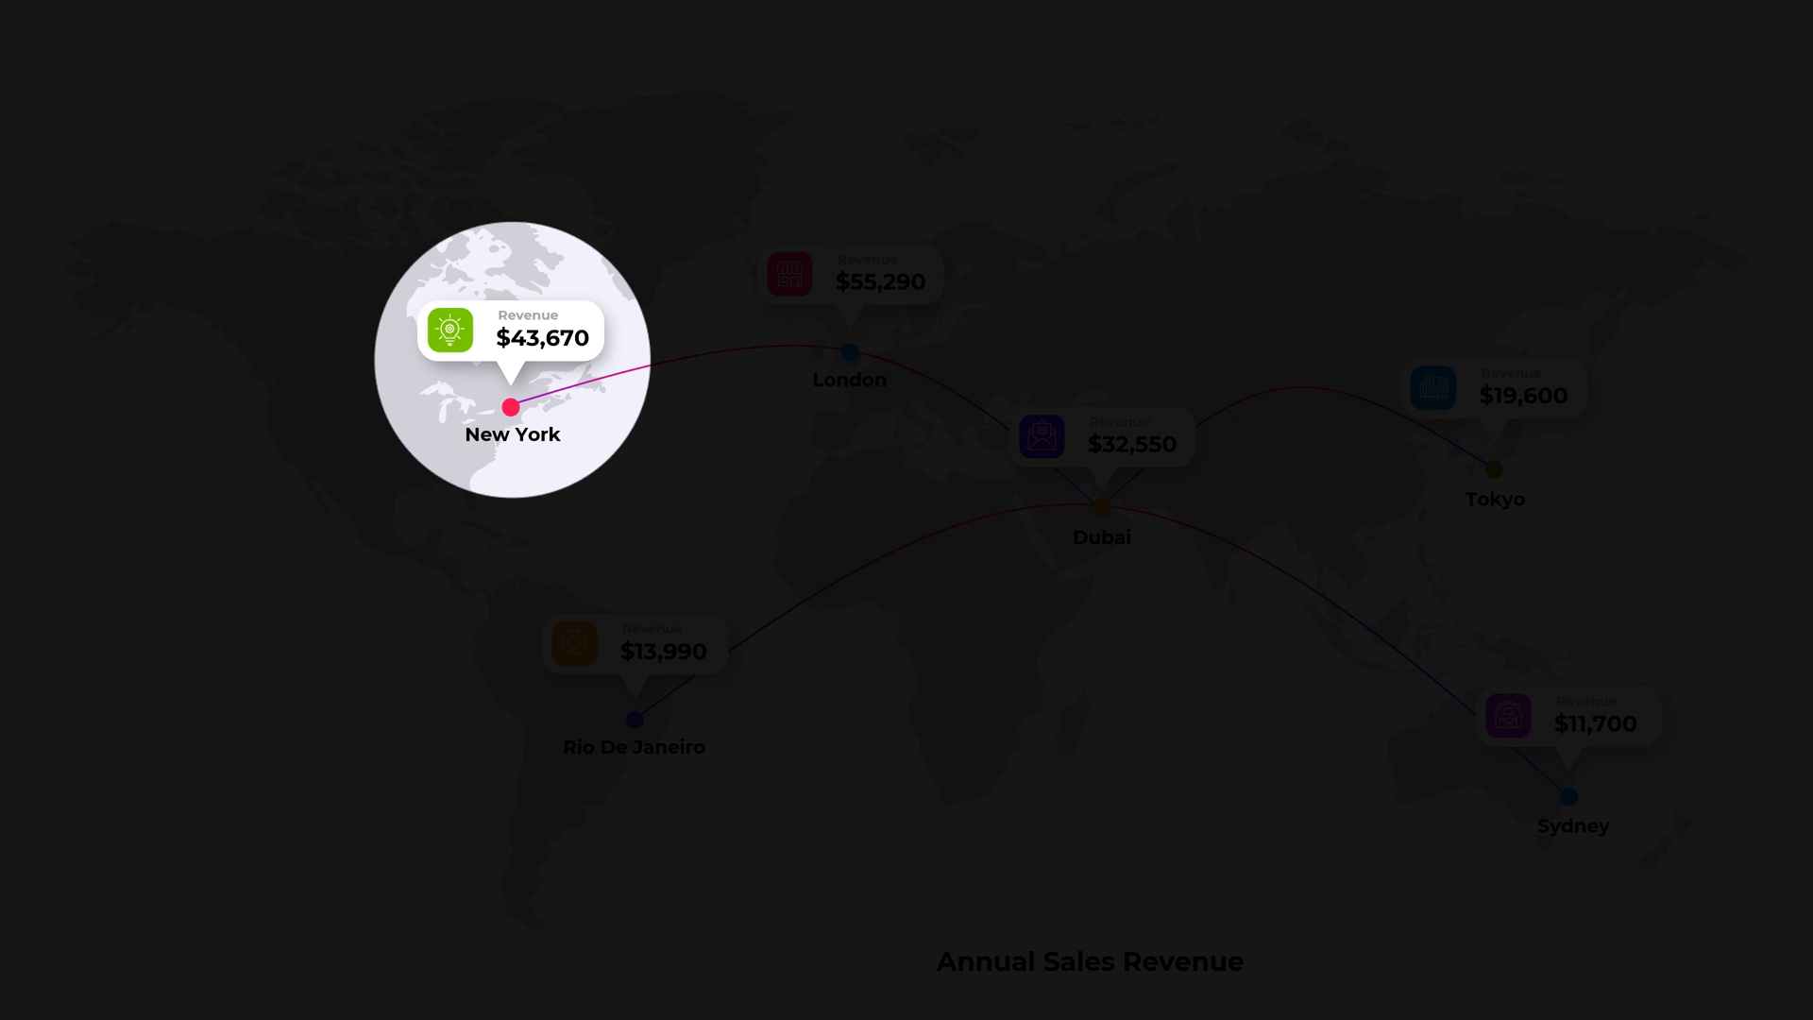
Step the slideshow forward through the cities, then back in reverse
{"action": "key", "text": "space"}
{"action": "key", "text": "space"}
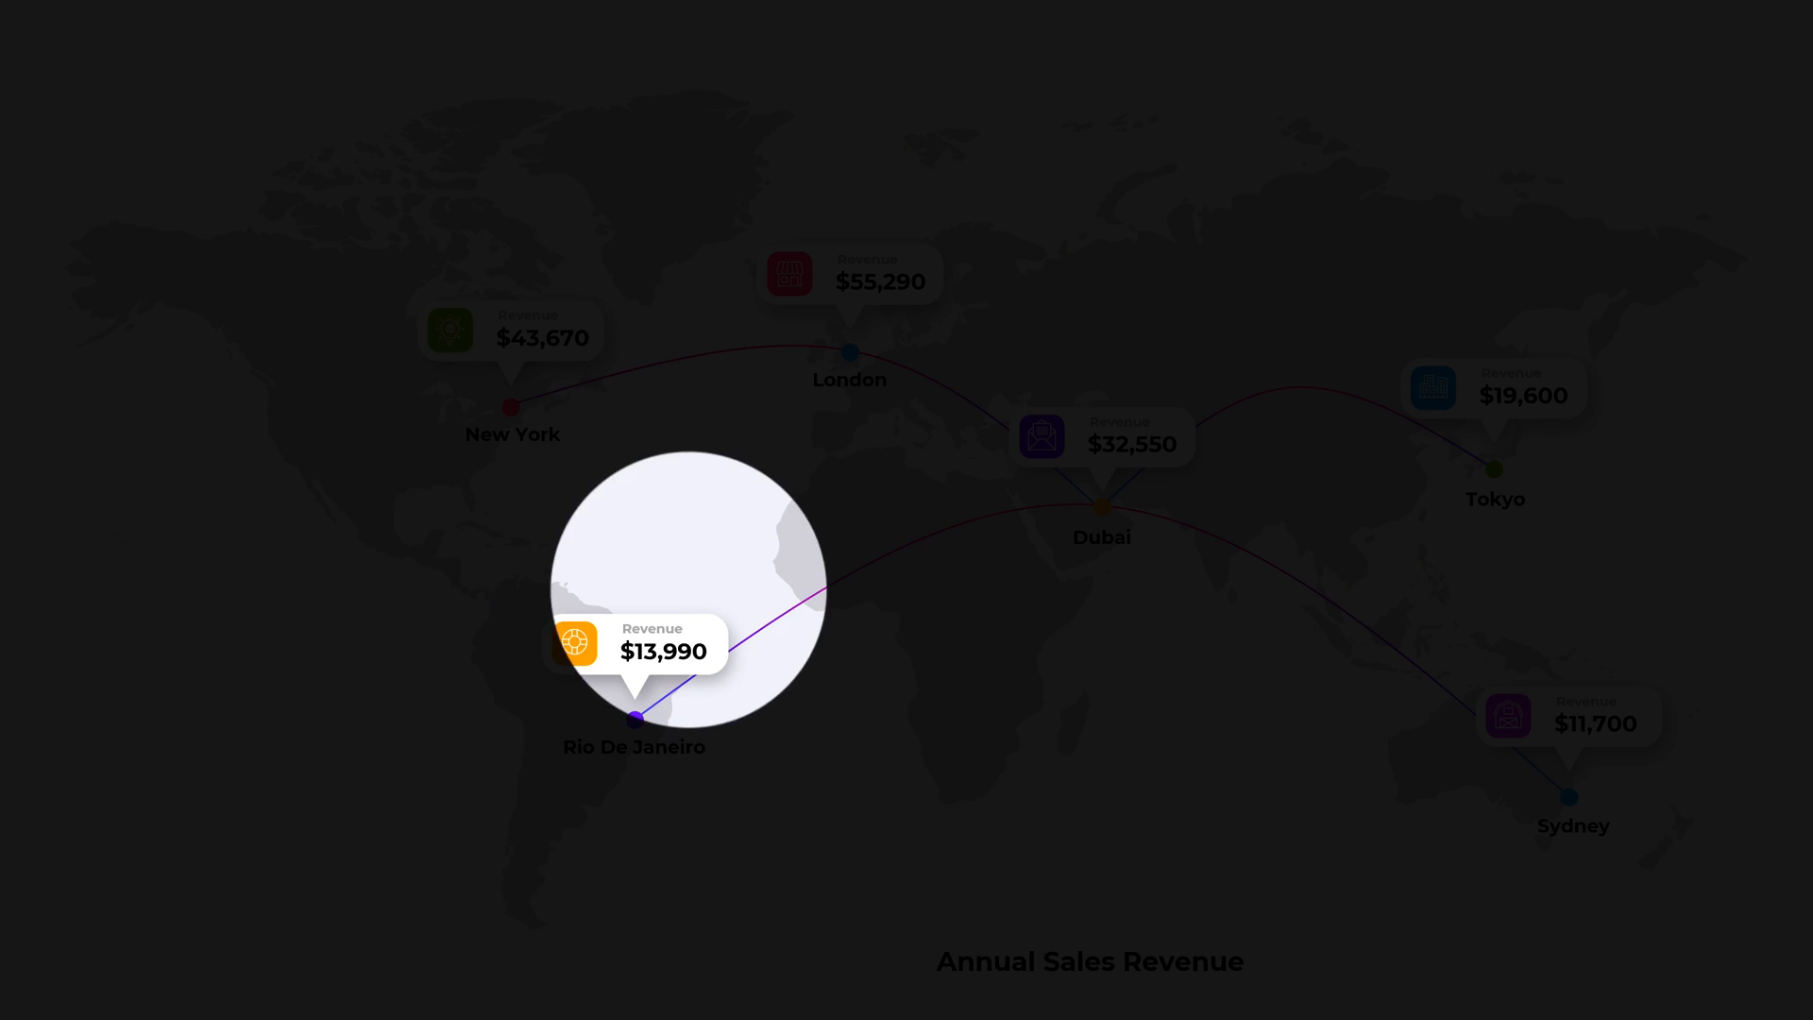
{"action": "key", "text": "space"}
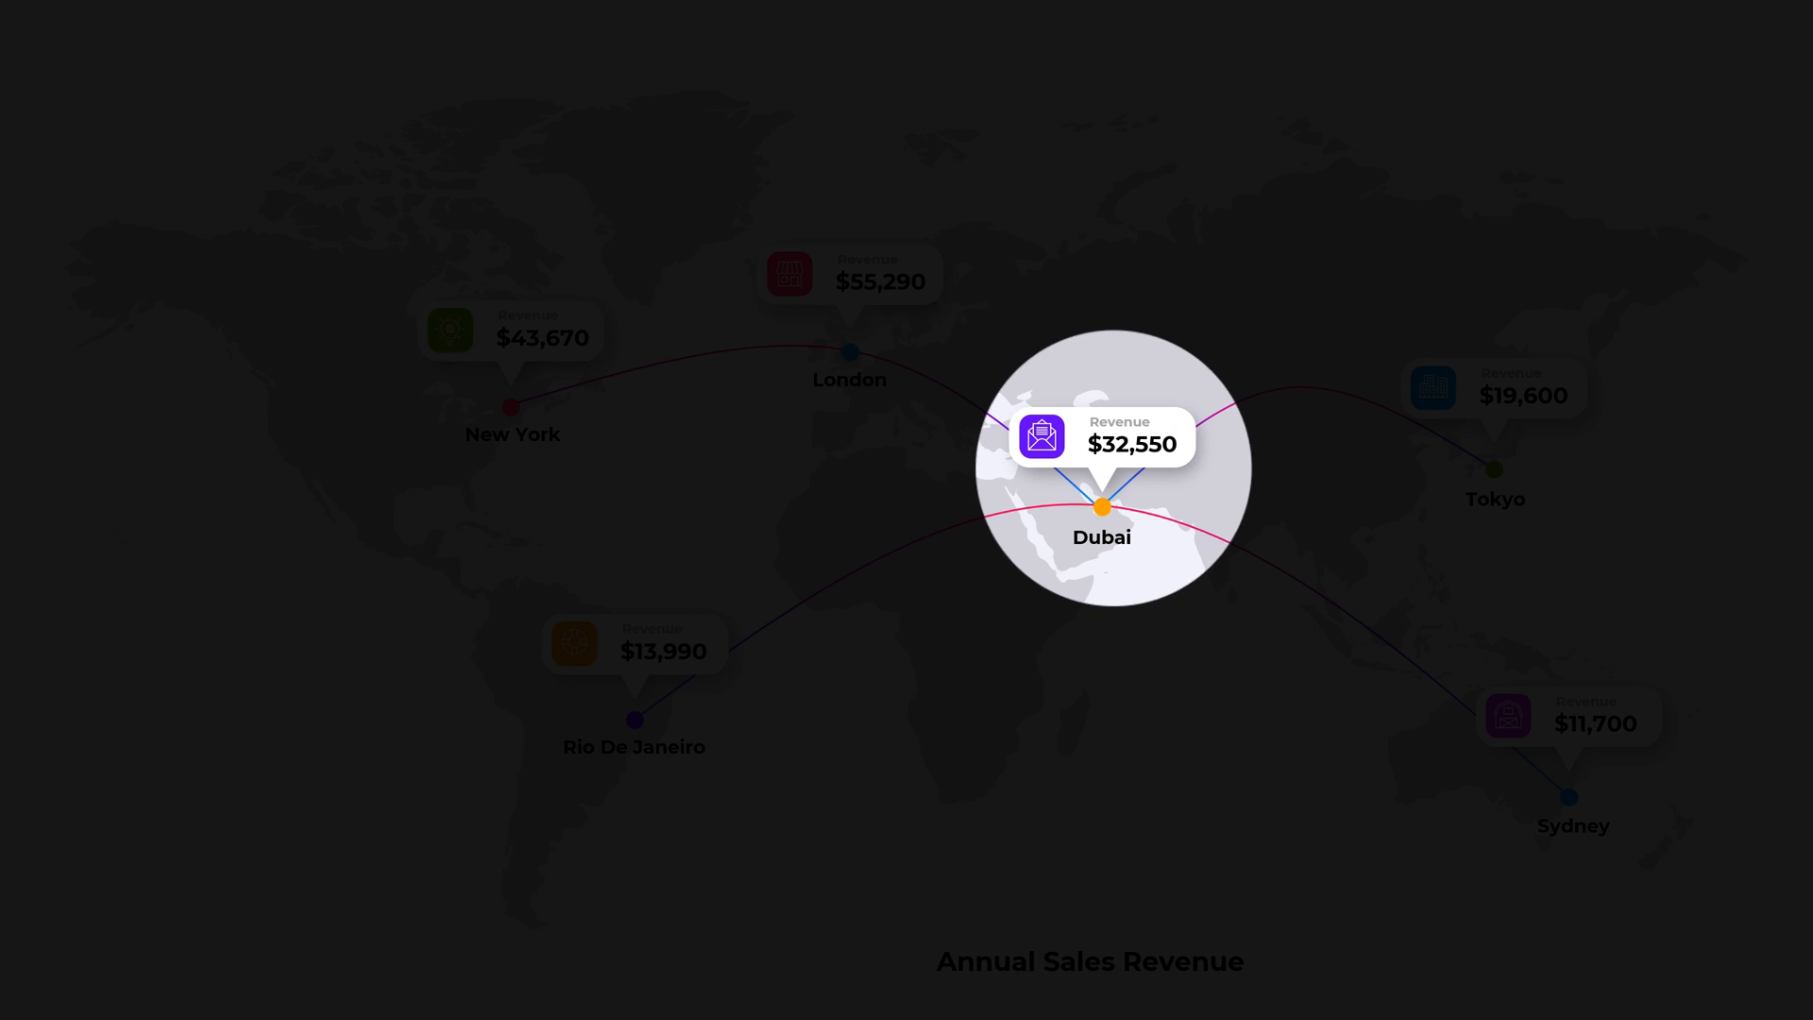
{"action": "key", "text": "space"}
{"action": "key", "text": "space"}
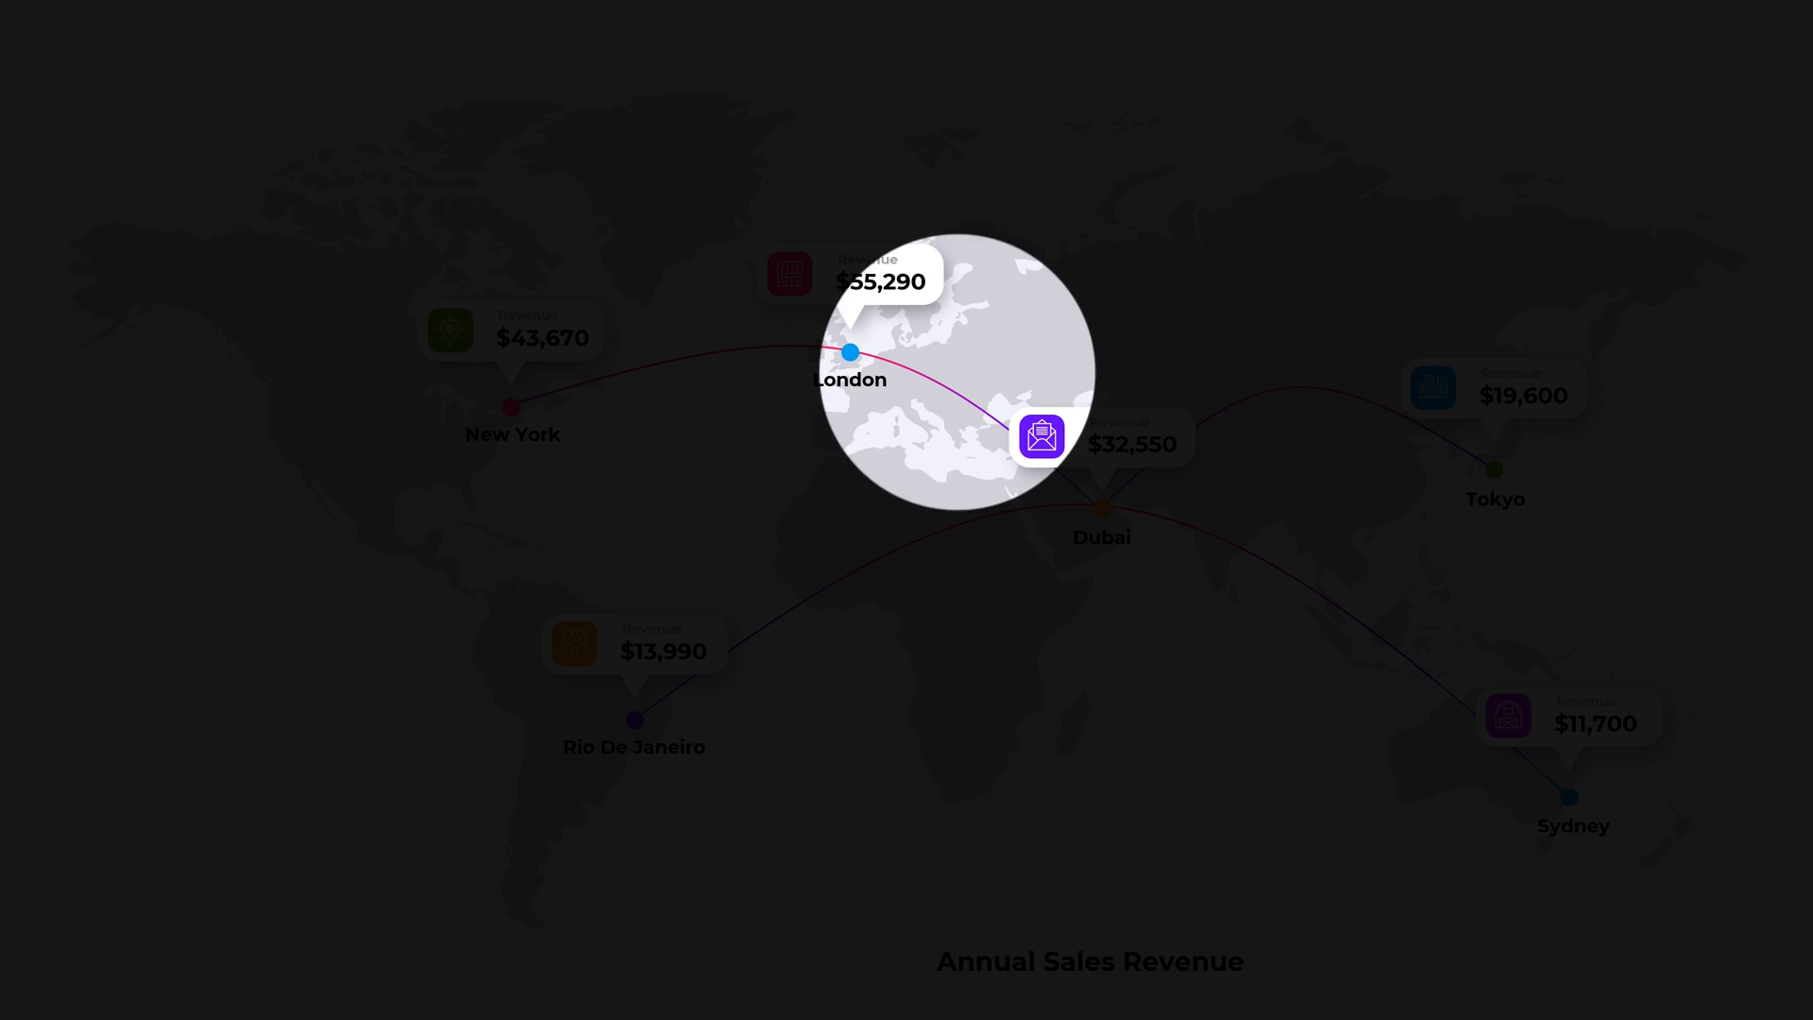
{"action": "key", "text": "Left"}
{"action": "key", "text": "Left"}
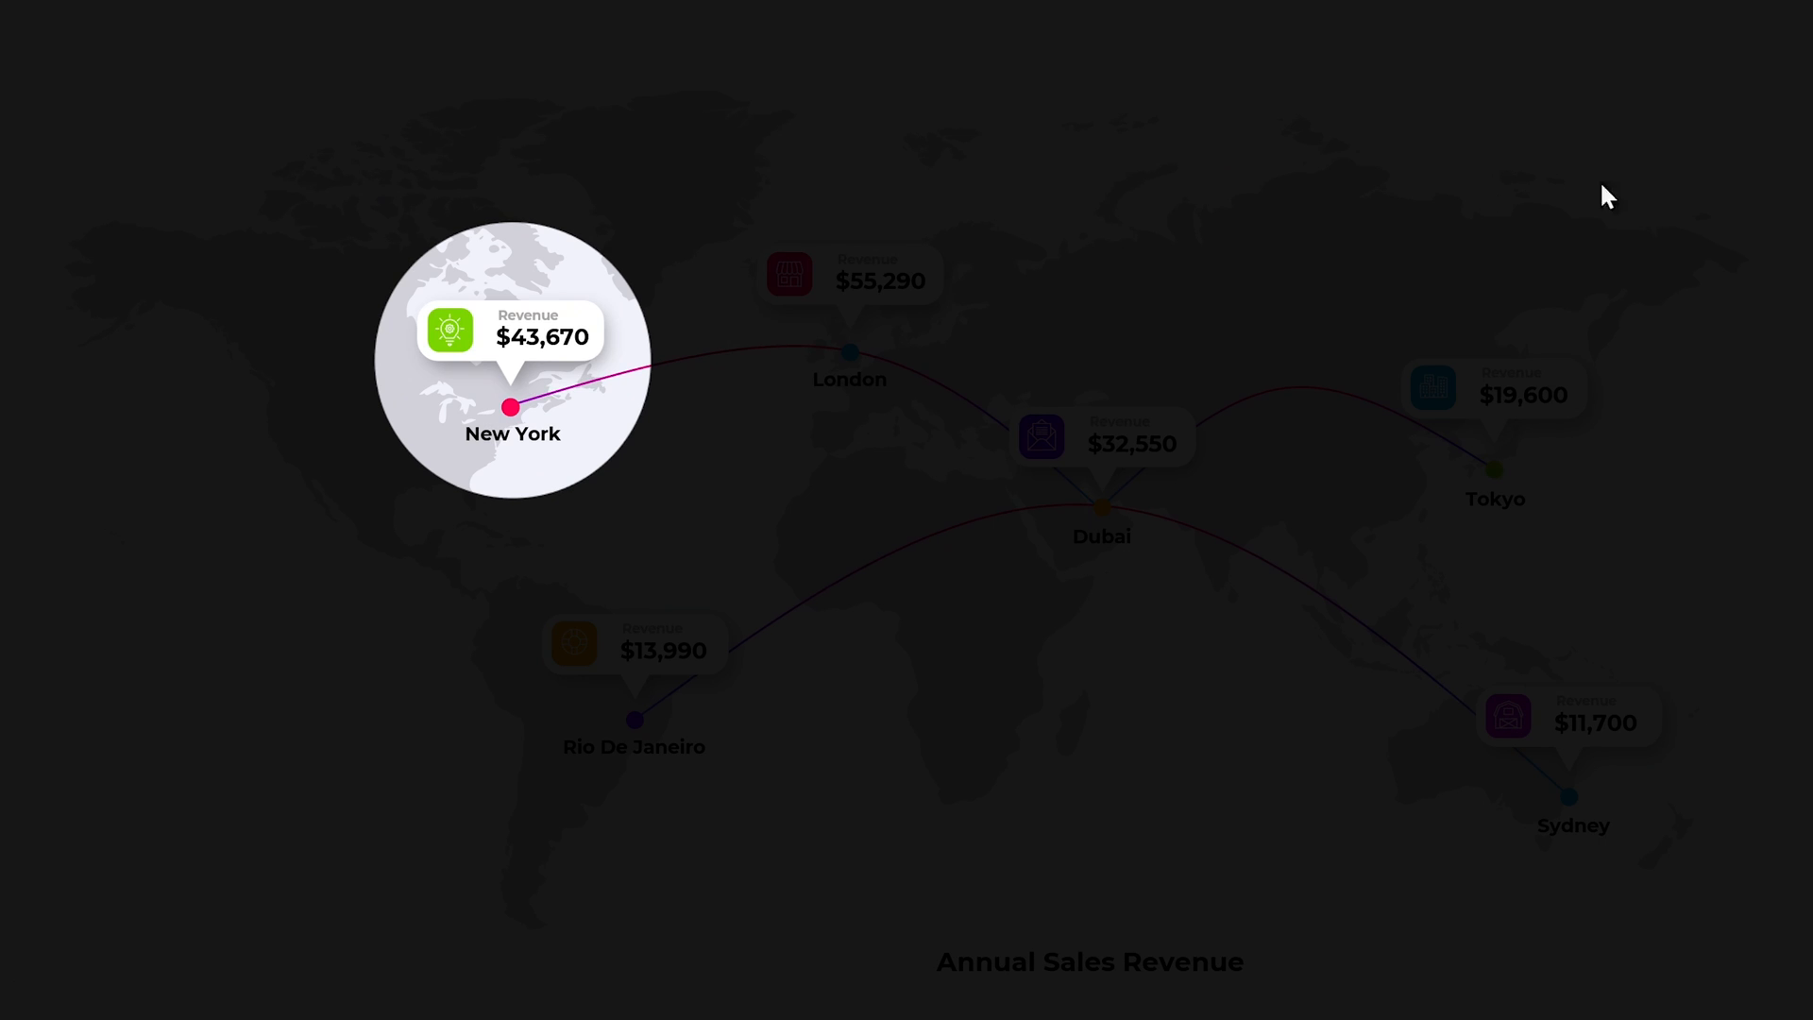
Open and close the New York, Rio De Janeiro and London charts from their callouts, then end the show
{"action": "left_click", "coordinate": [560, 389]}
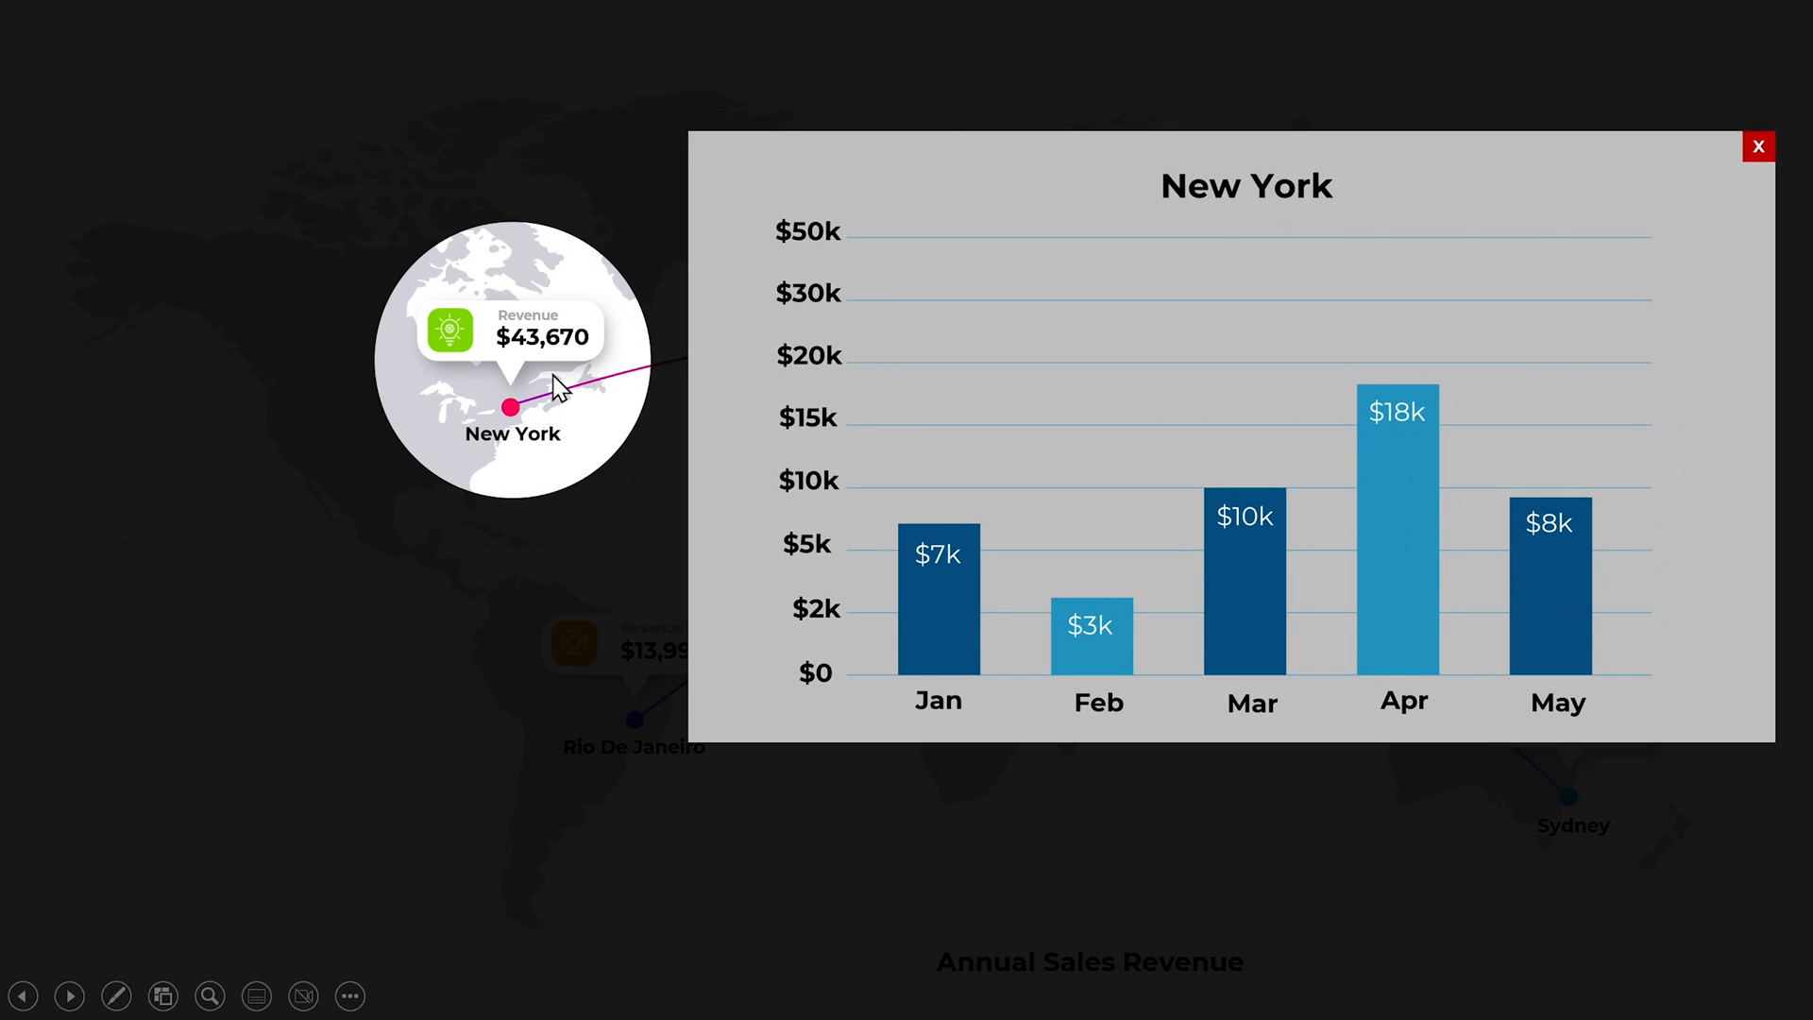
{"action": "left_click", "coordinate": [1757, 147]}
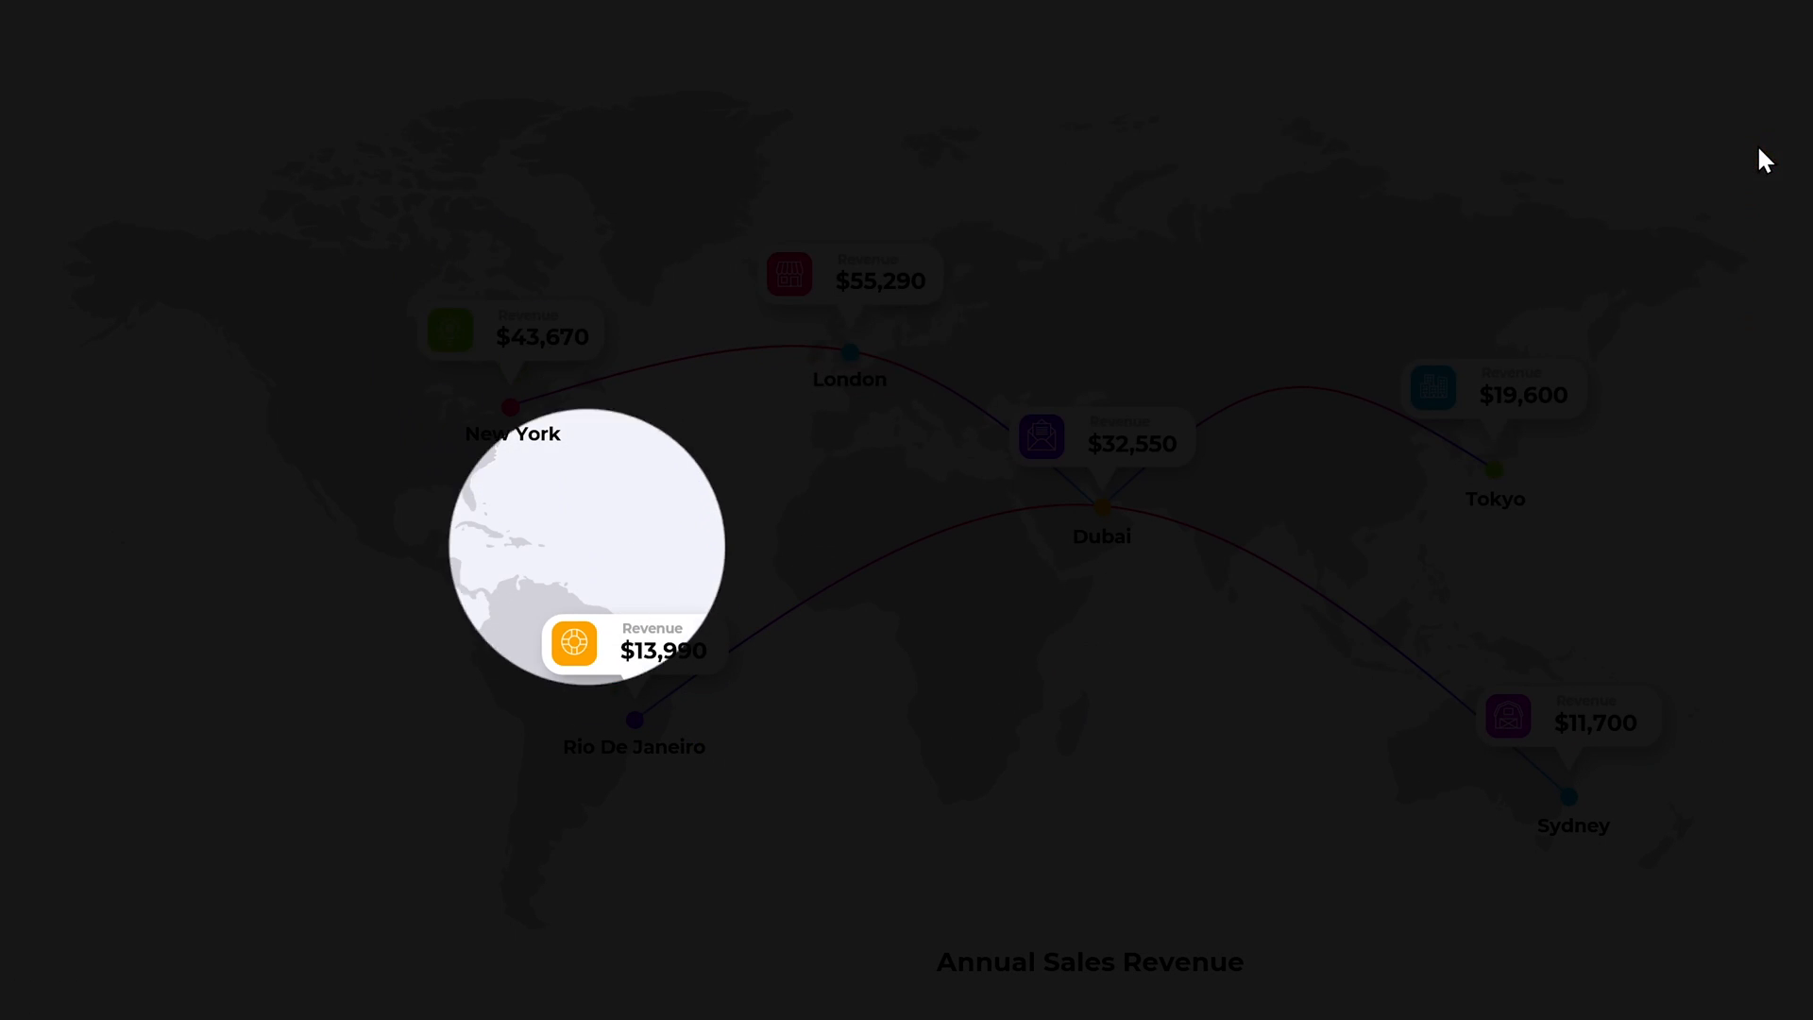
{"action": "left_click", "coordinate": [666, 697]}
{"action": "left_click", "coordinate": [1757, 76]}
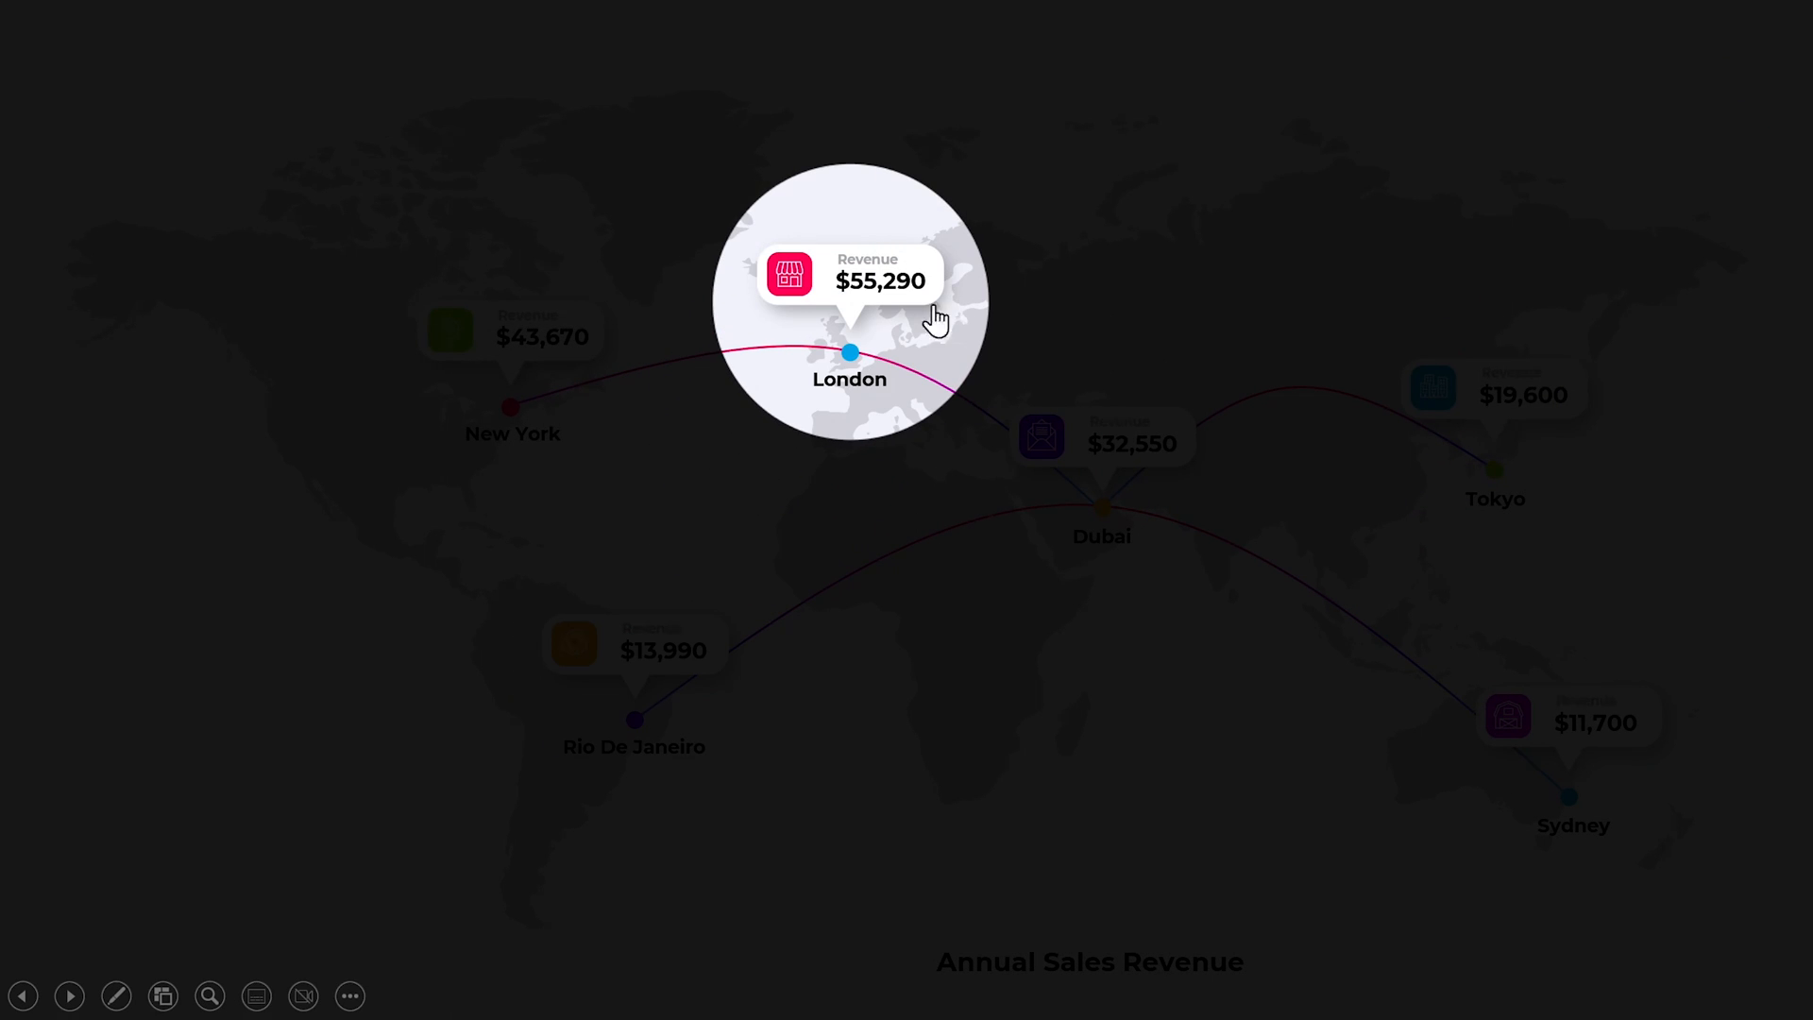
{"action": "left_click", "coordinate": [901, 323]}
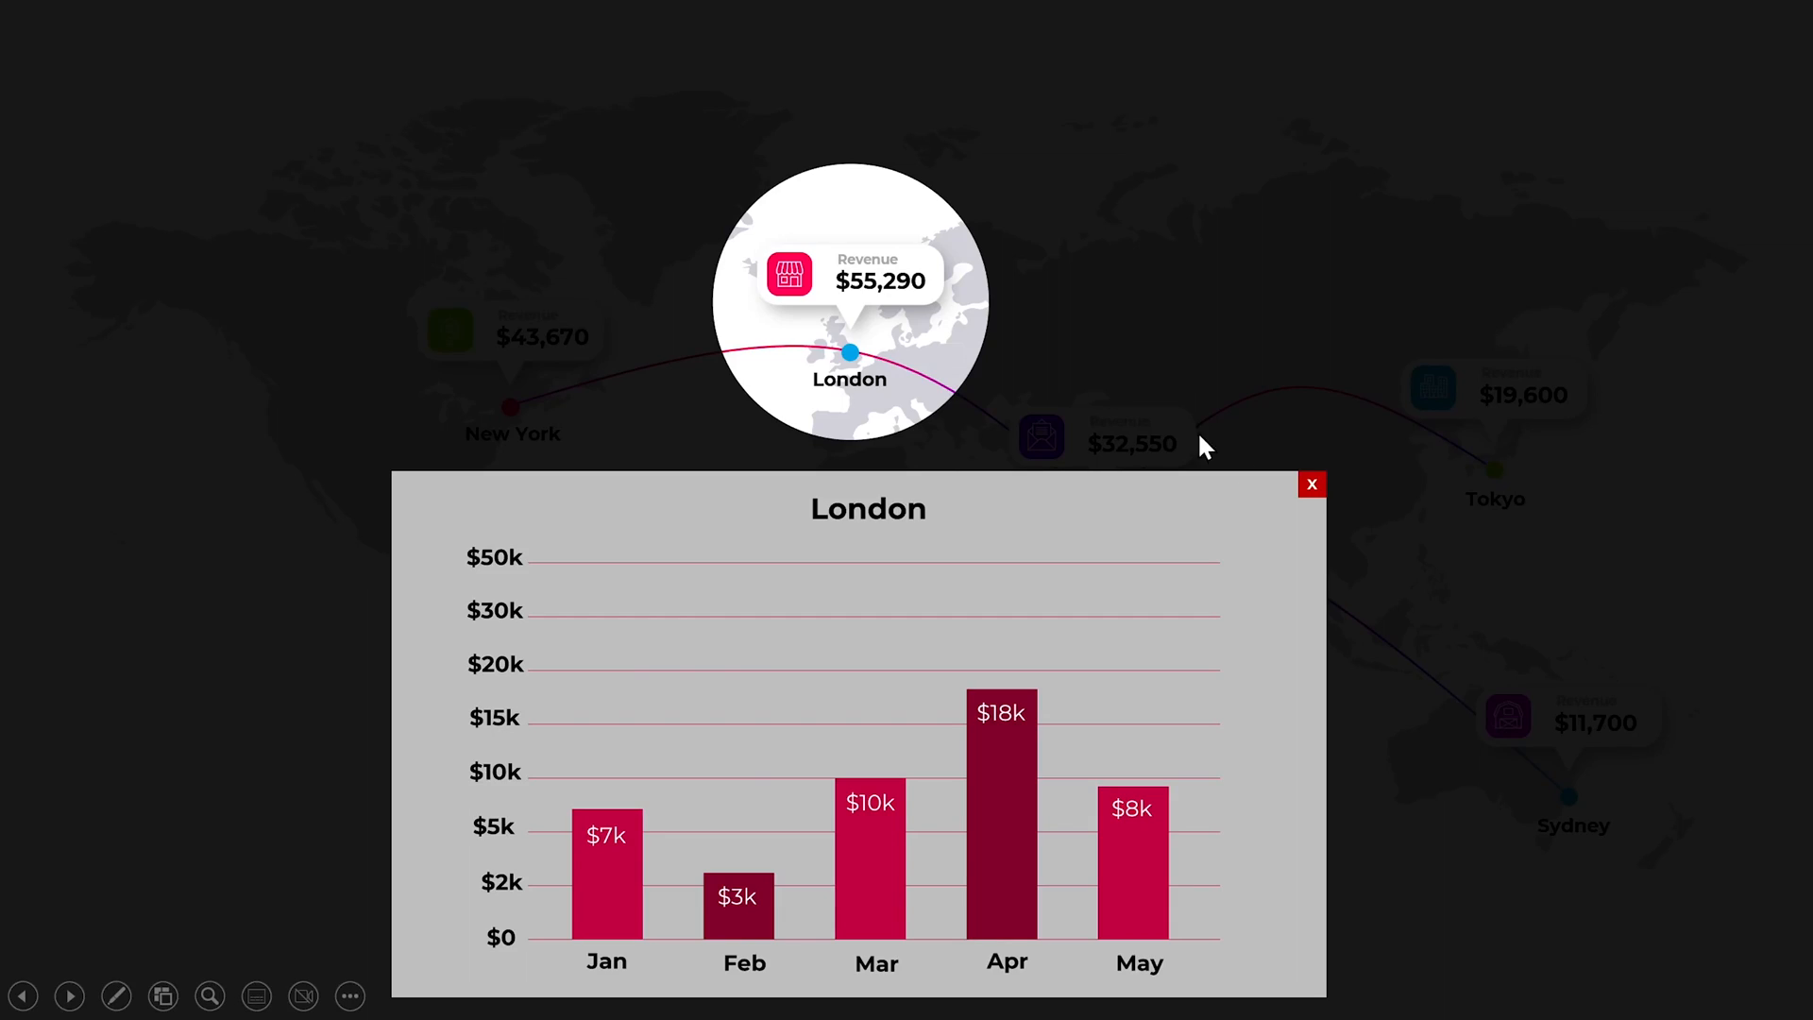
{"action": "key", "text": "Escape"}
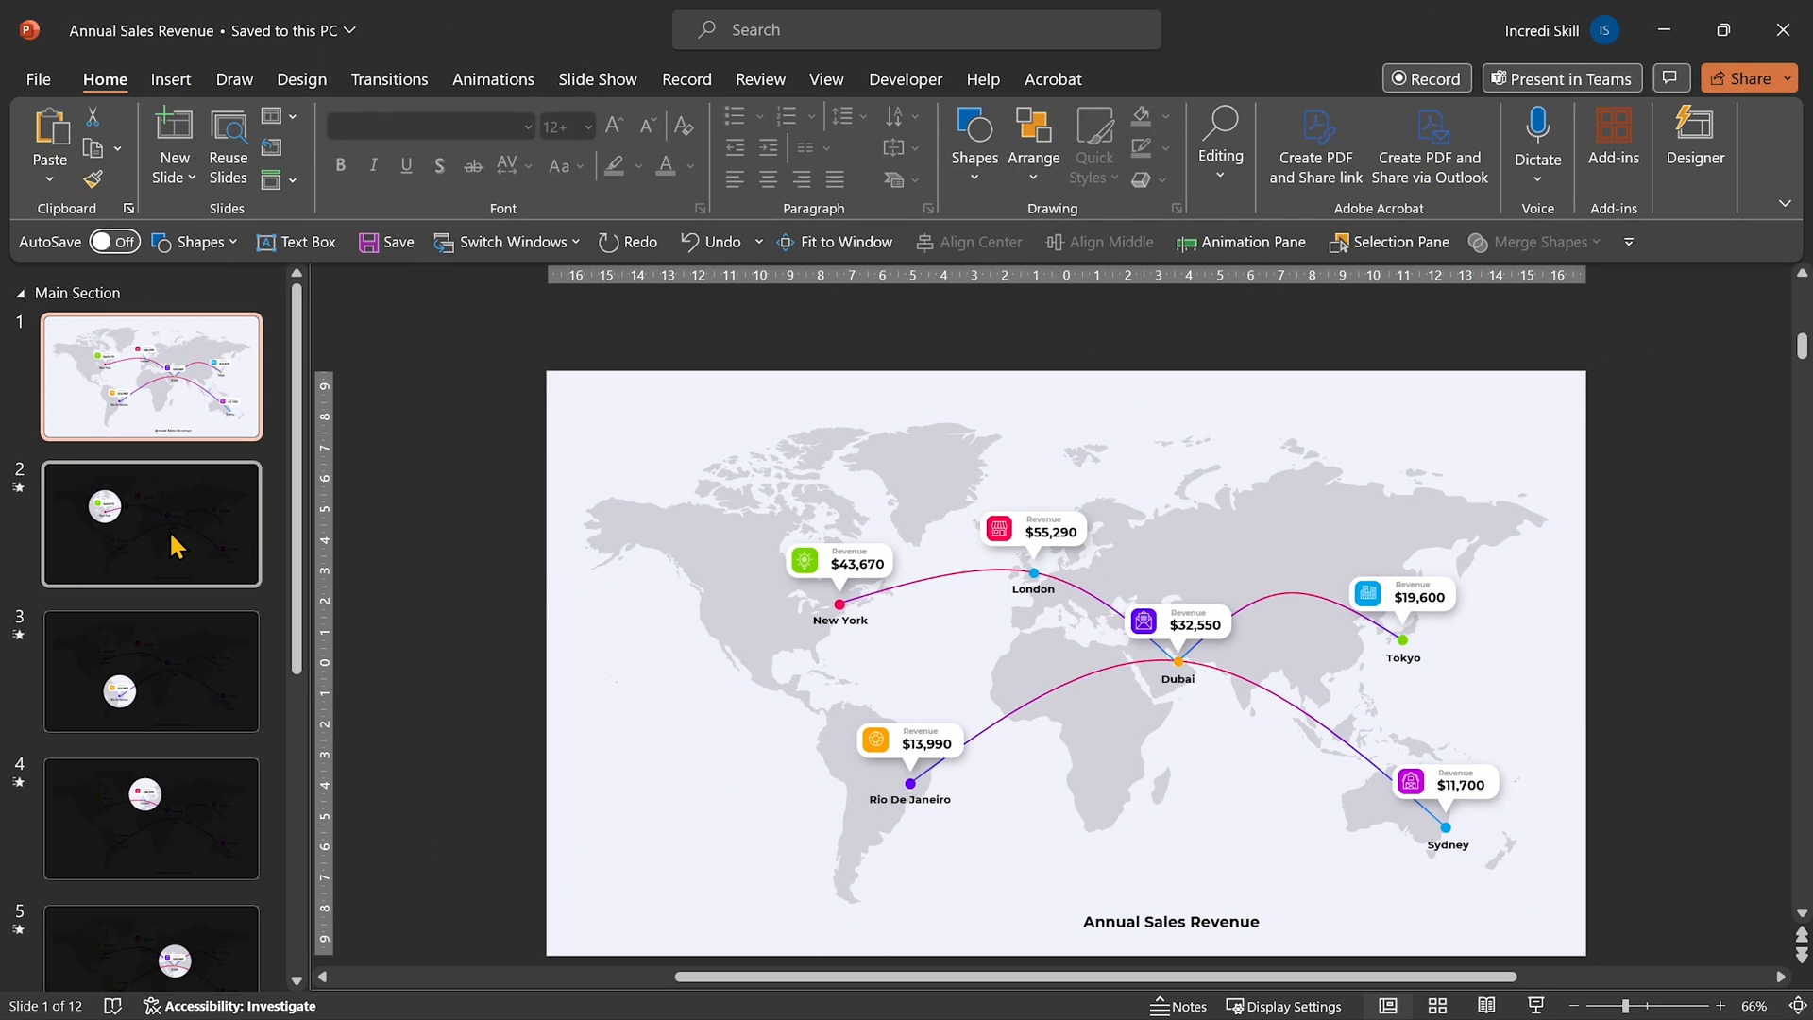
Copy the New York spotlight slide (slide 2)
{"action": "left_click", "coordinate": [172, 545]}
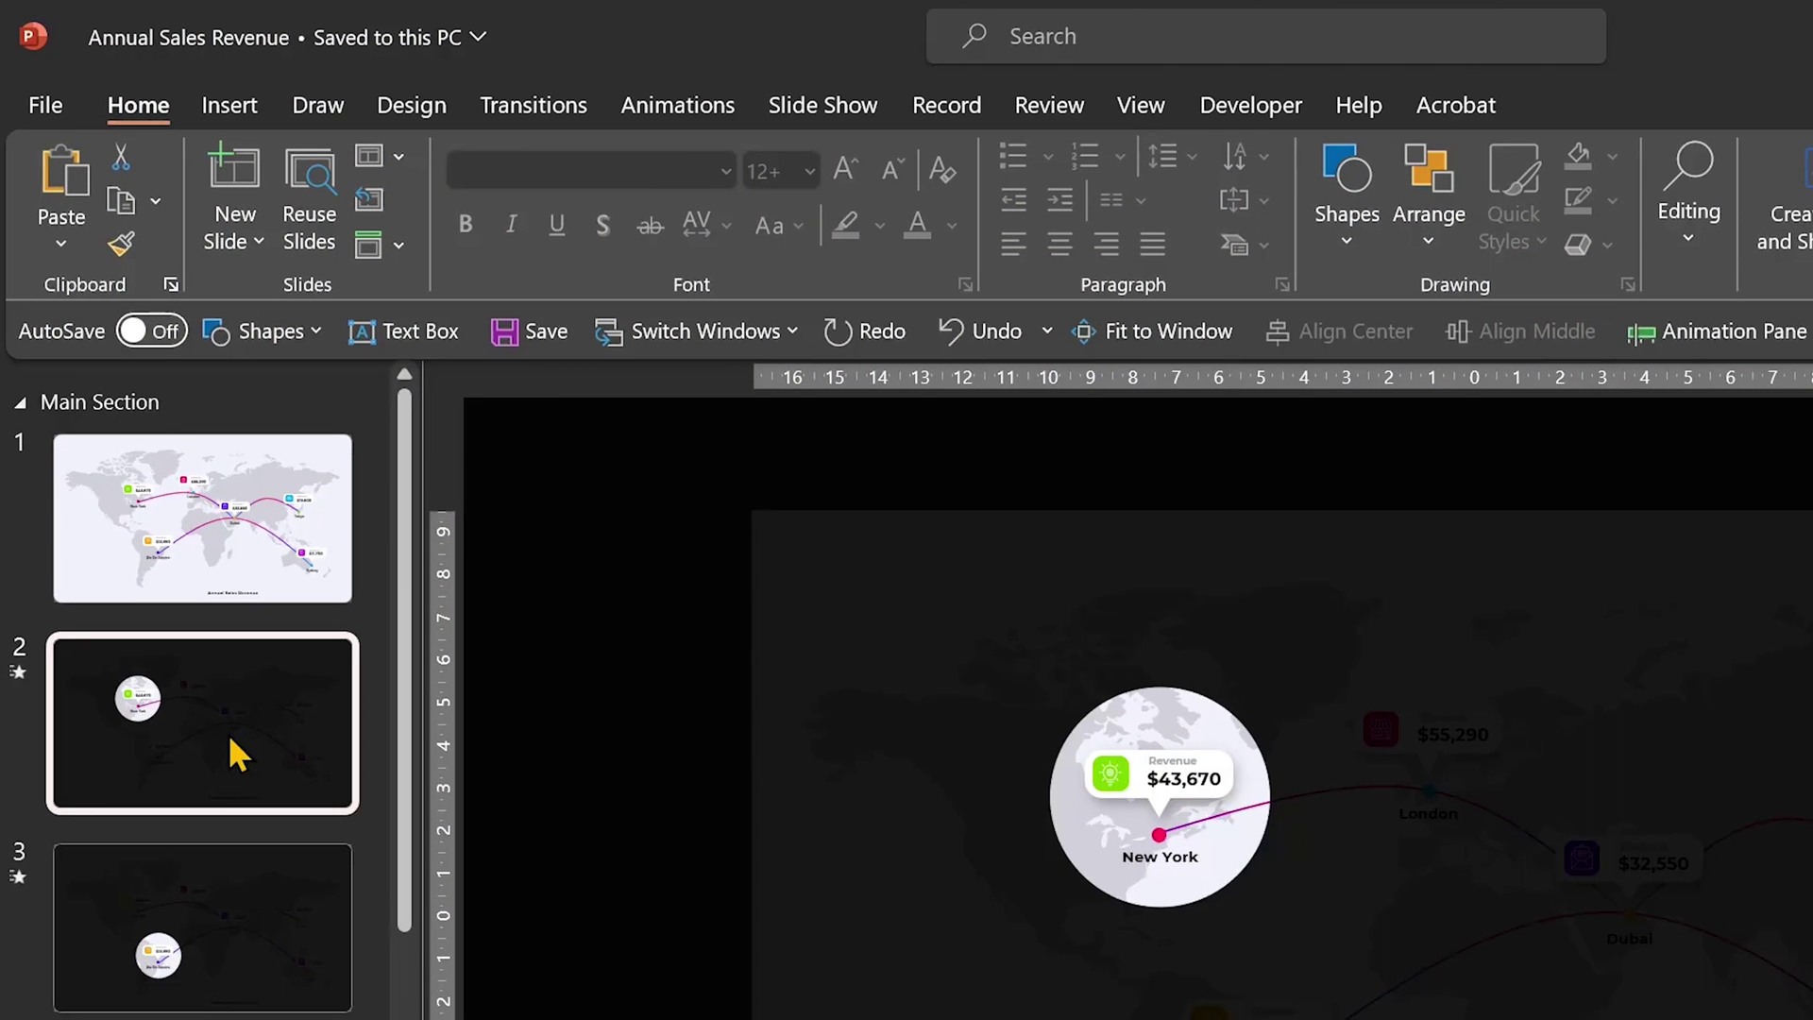
{"action": "right_click", "coordinate": [234, 750]}
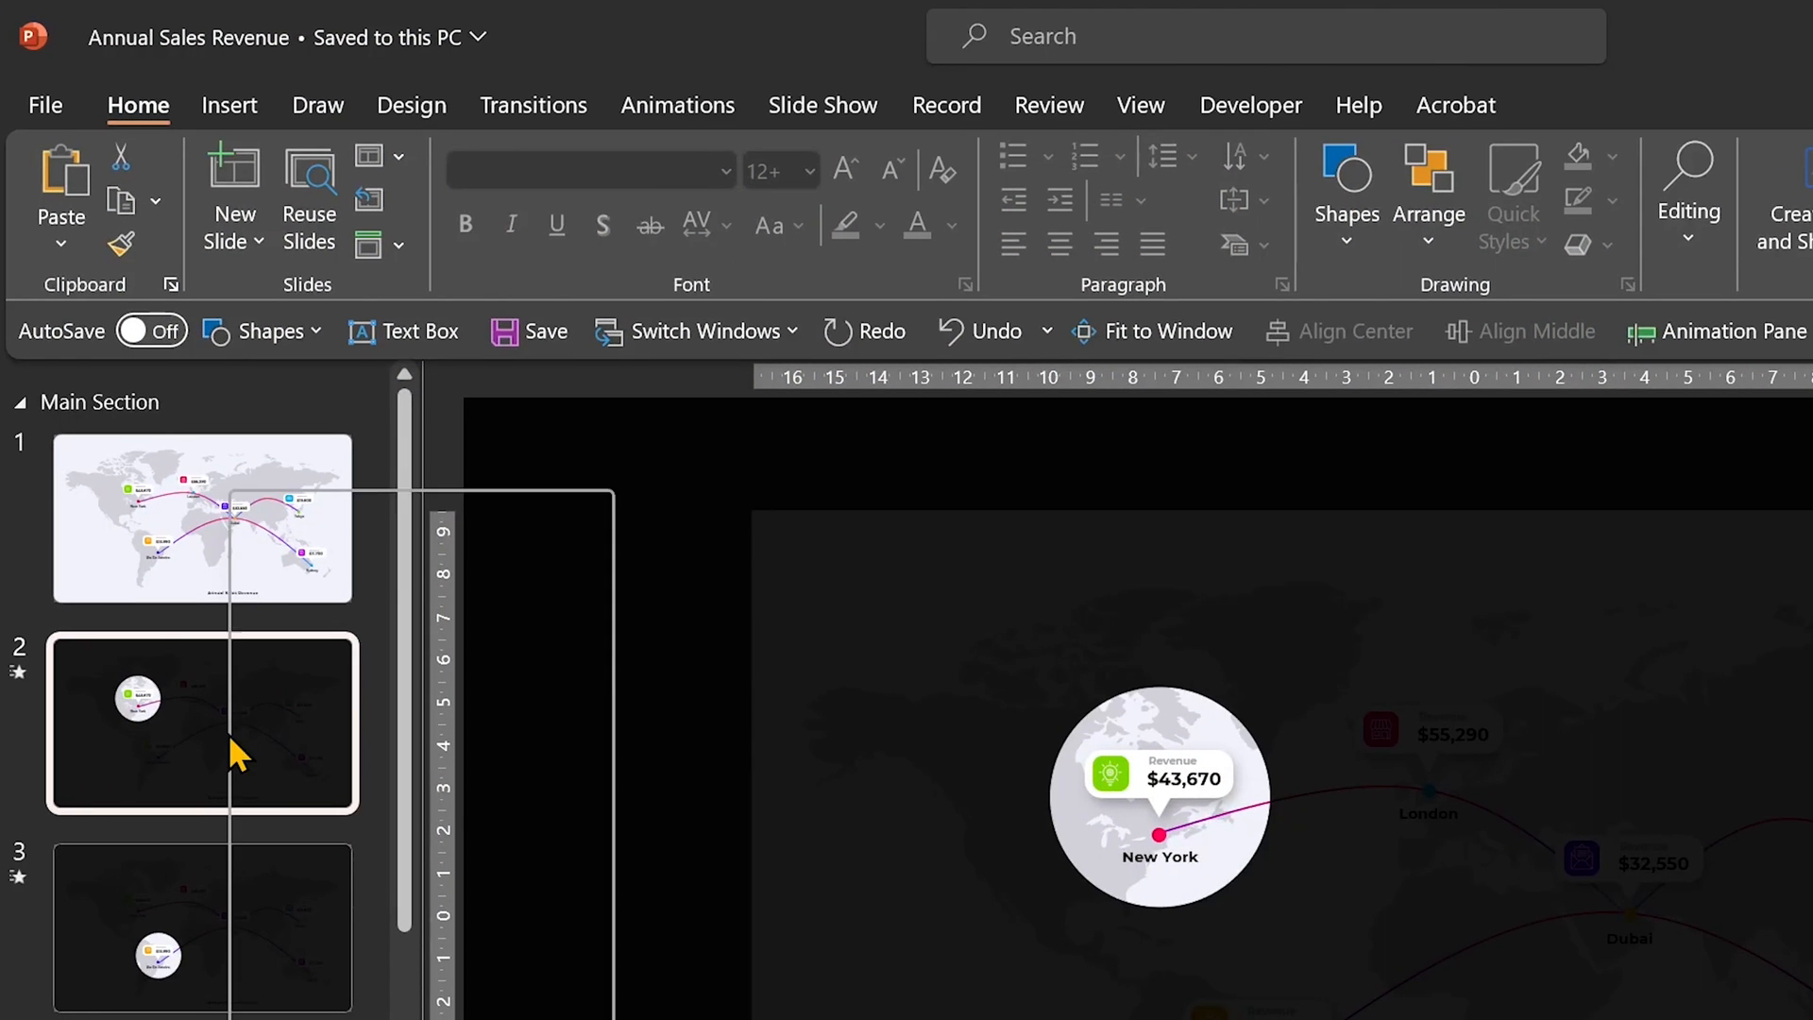
{"action": "left_click", "coordinate": [344, 624]}
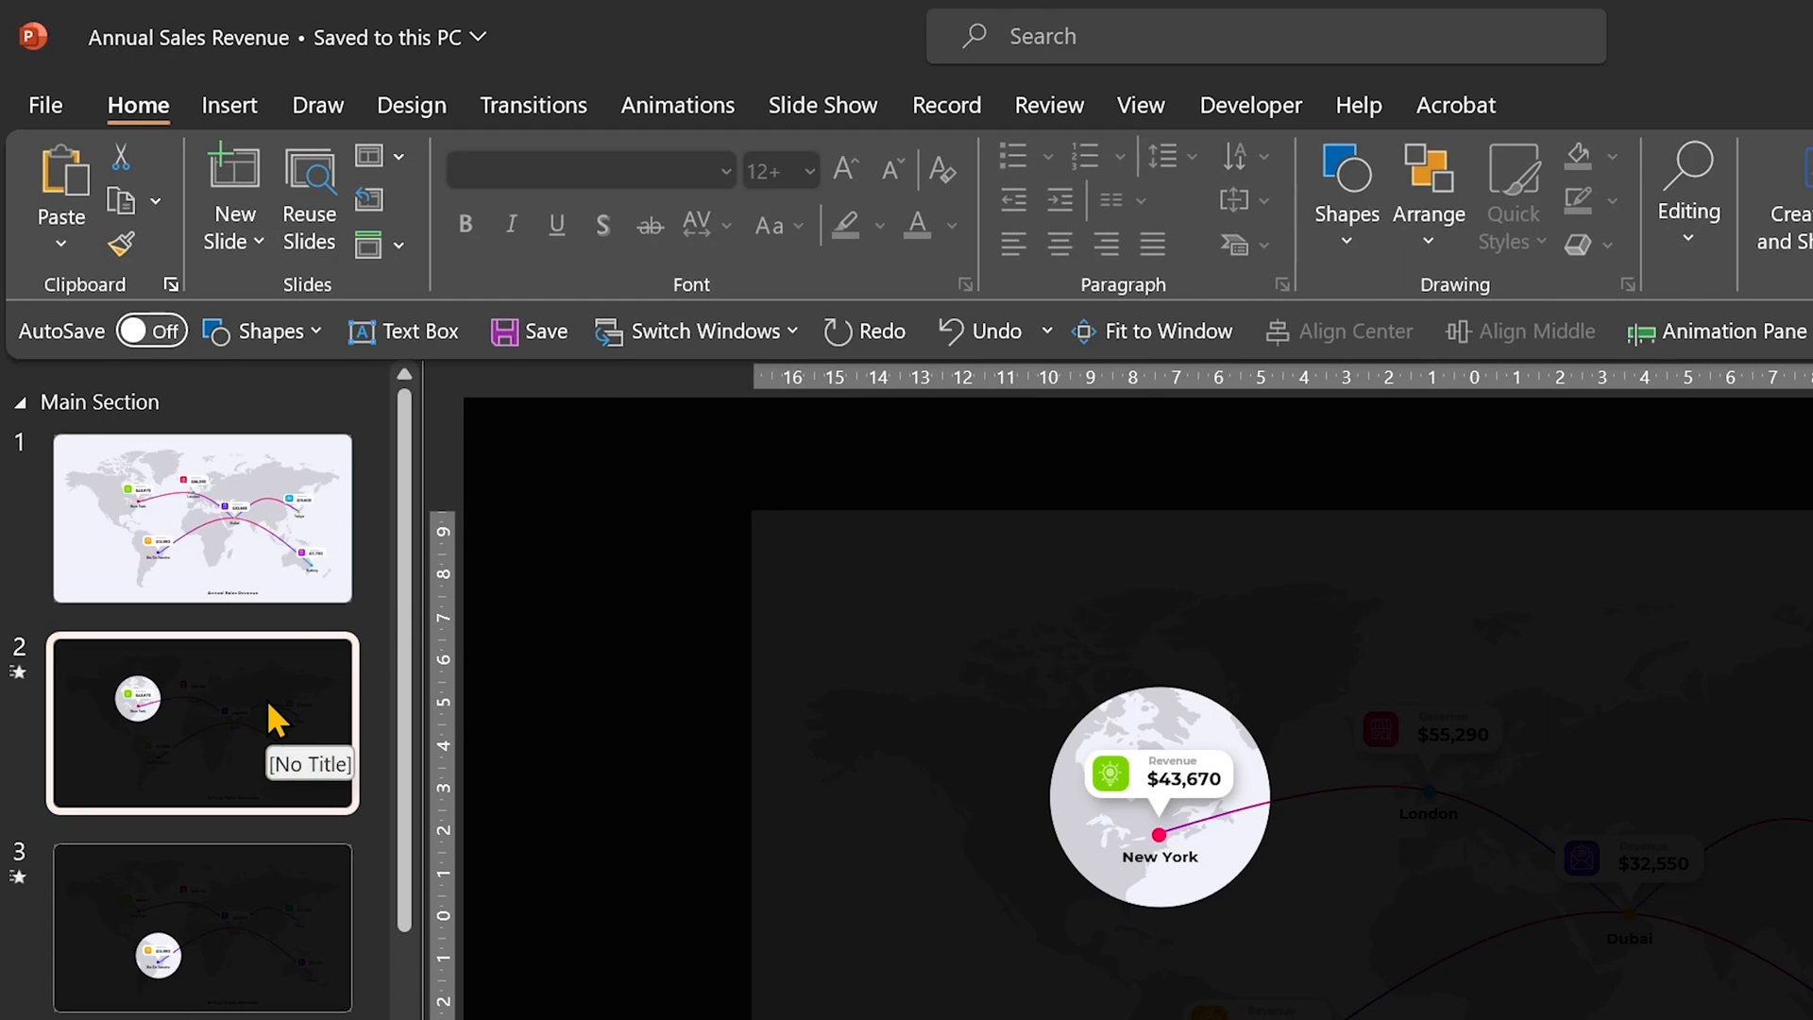
{"action": "scroll", "coordinate": [266, 699], "scroll_direction": "down", "scroll_amount": 1}
{"action": "scroll", "coordinate": [266, 699], "scroll_direction": "up", "scroll_amount": 1}
Paste the copy at the start of the Detail Section as slide 9, ahead of the charts
{"action": "left_click", "coordinate": [22, 403]}
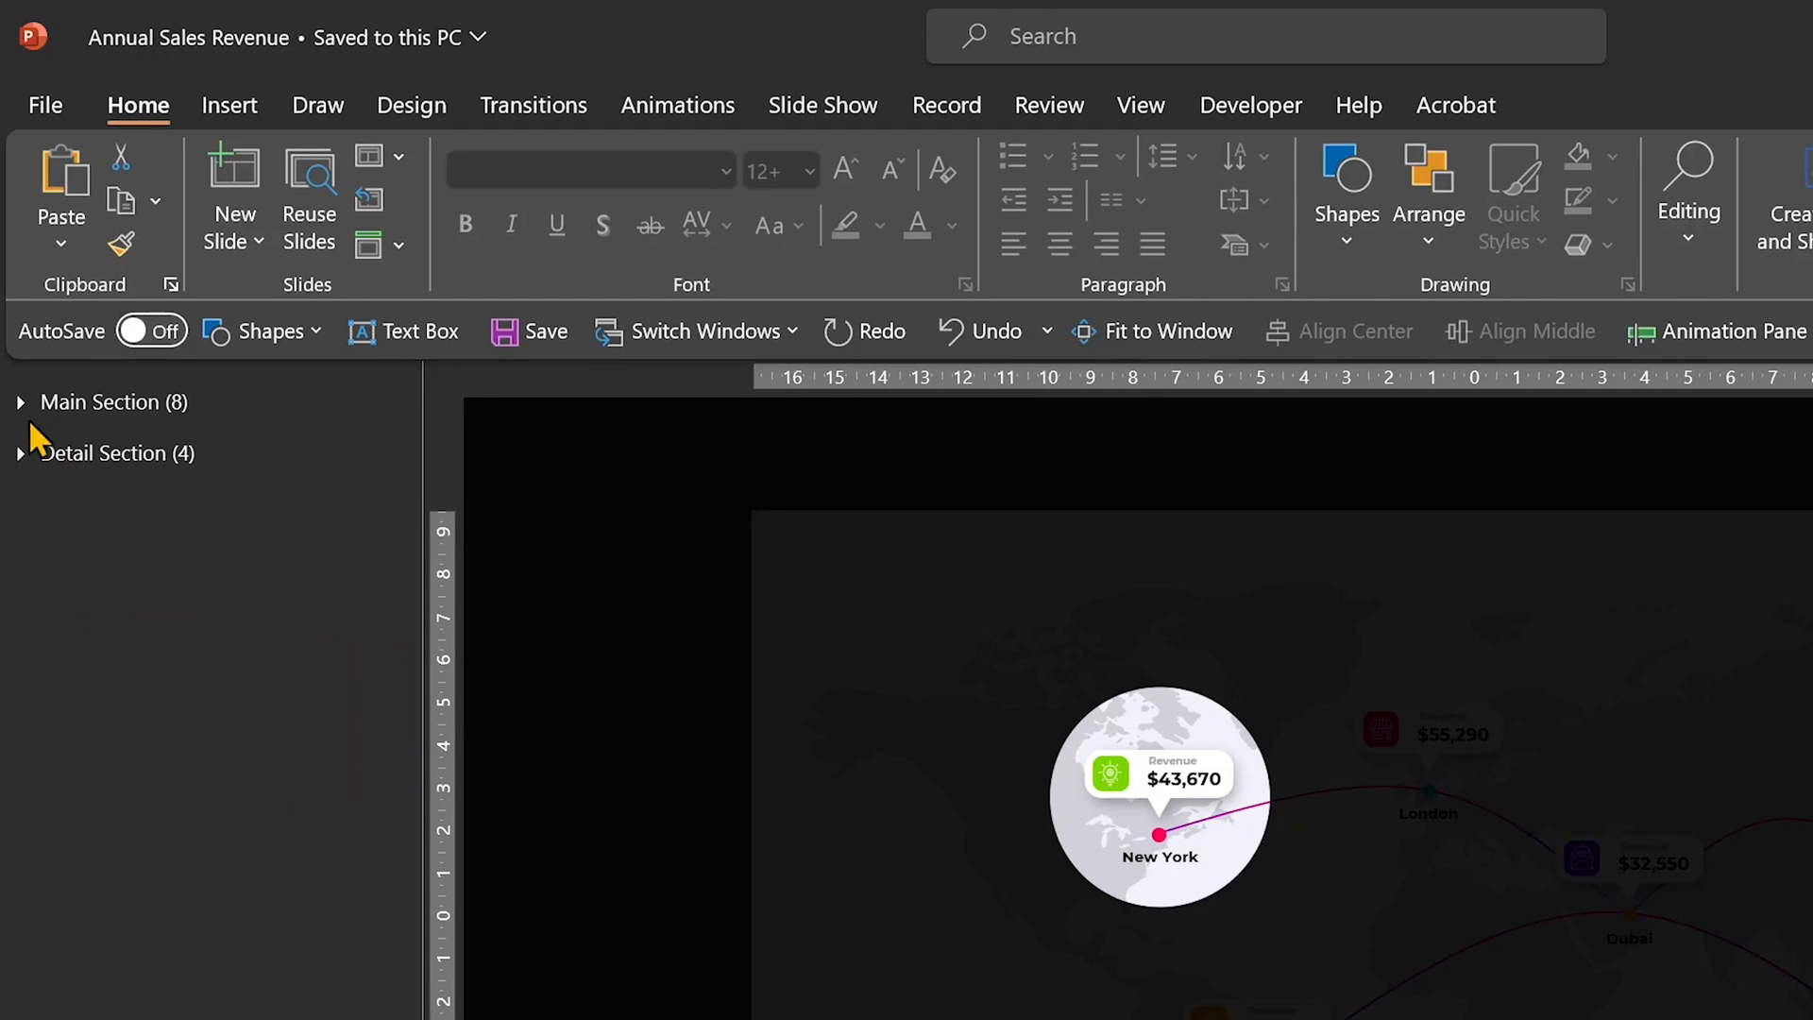
{"action": "left_click", "coordinate": [21, 454]}
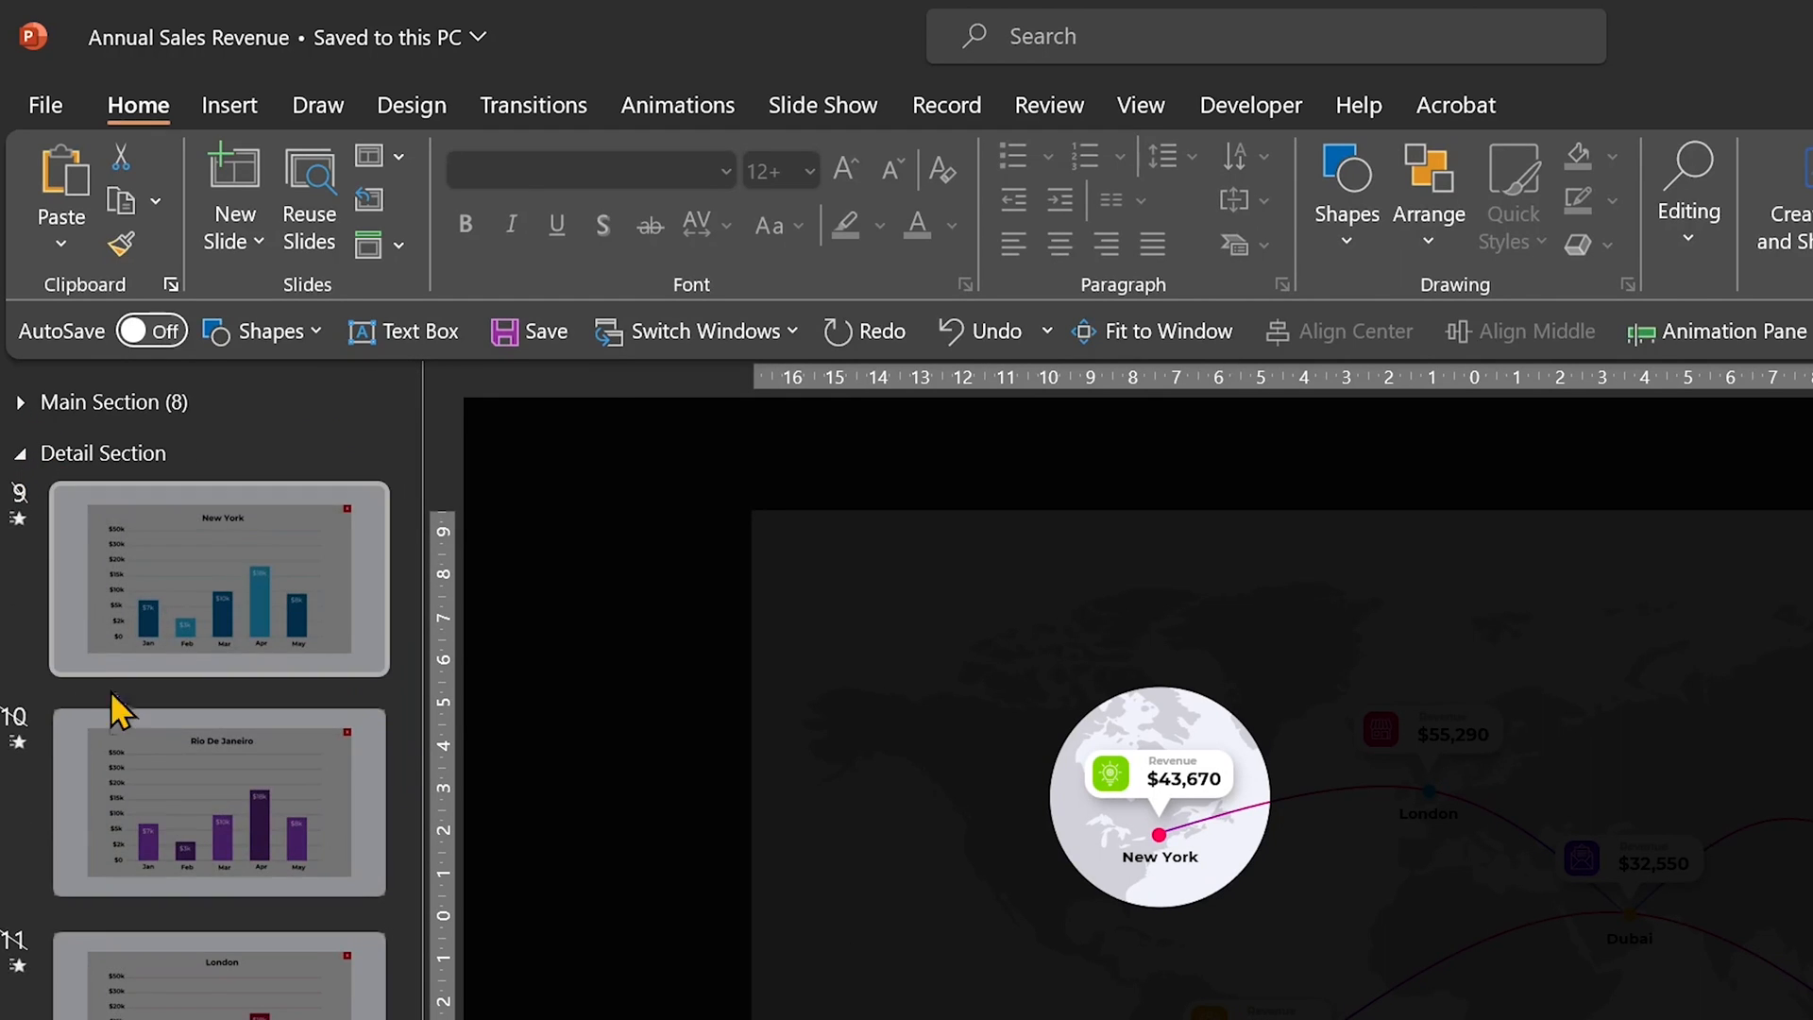
{"action": "left_click", "coordinate": [191, 473]}
{"action": "key", "text": "ctrl+v"}
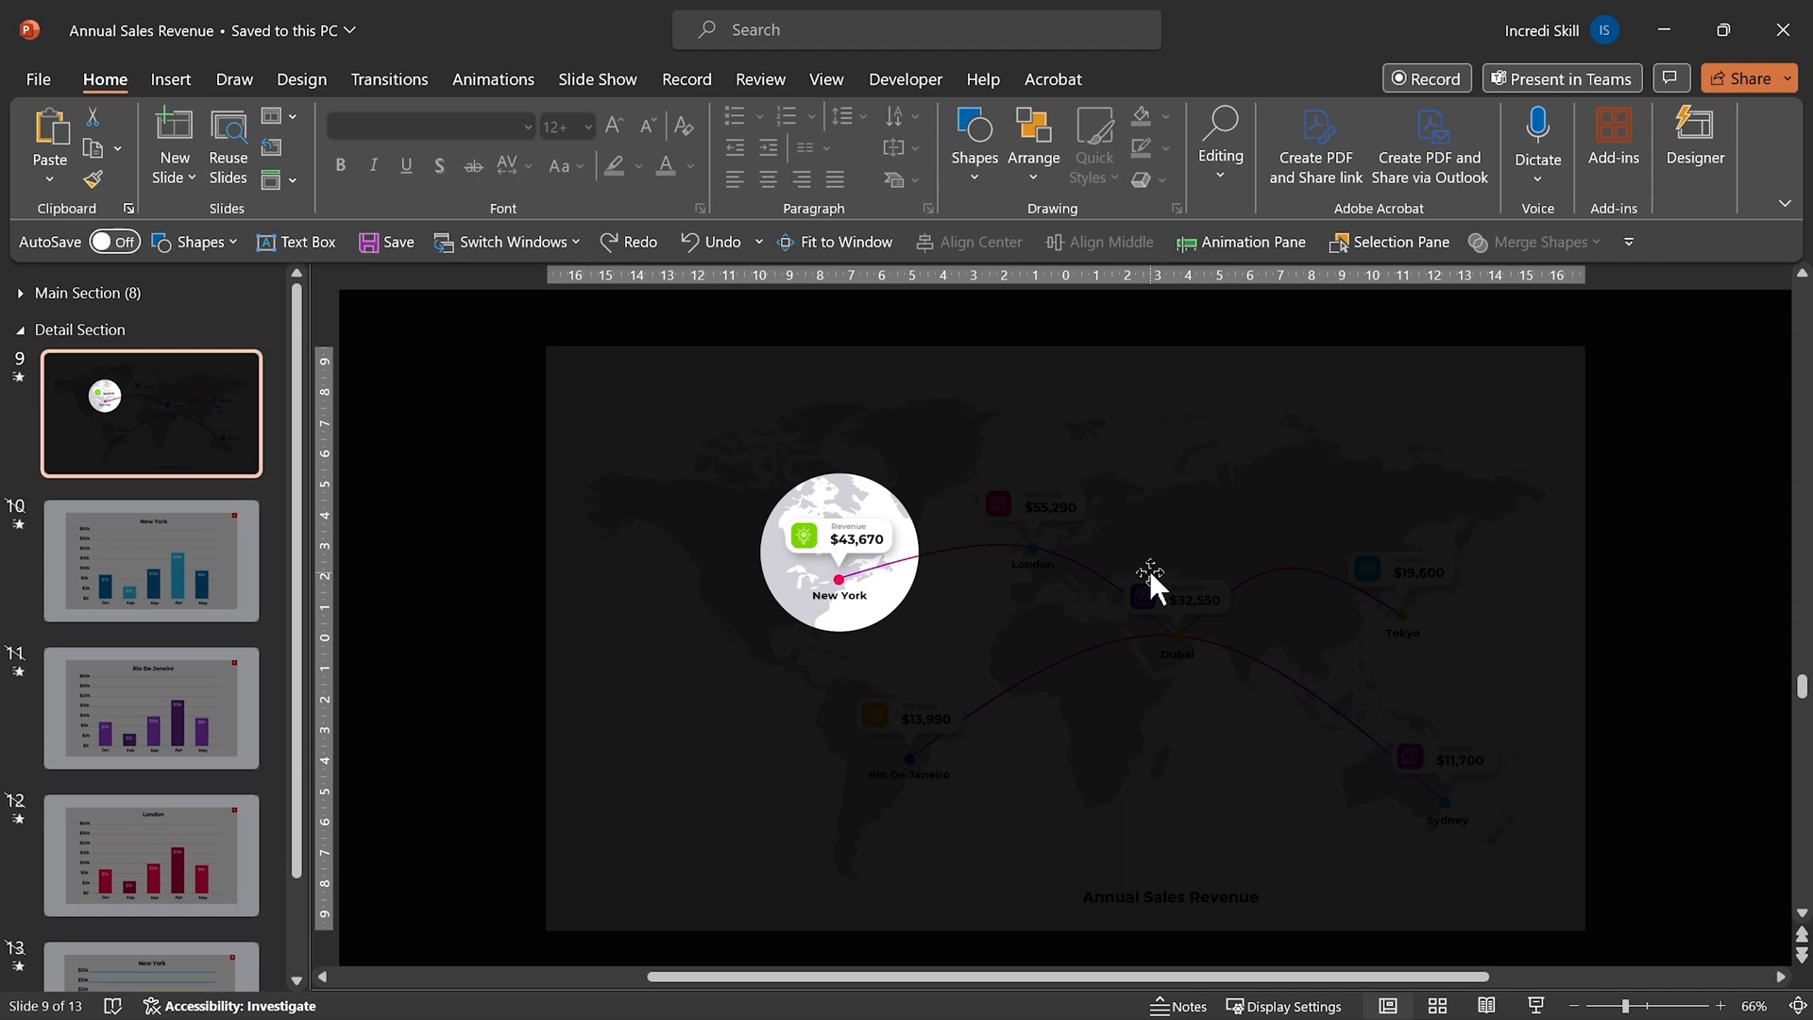
{"action": "left_click", "coordinate": [390, 78]}
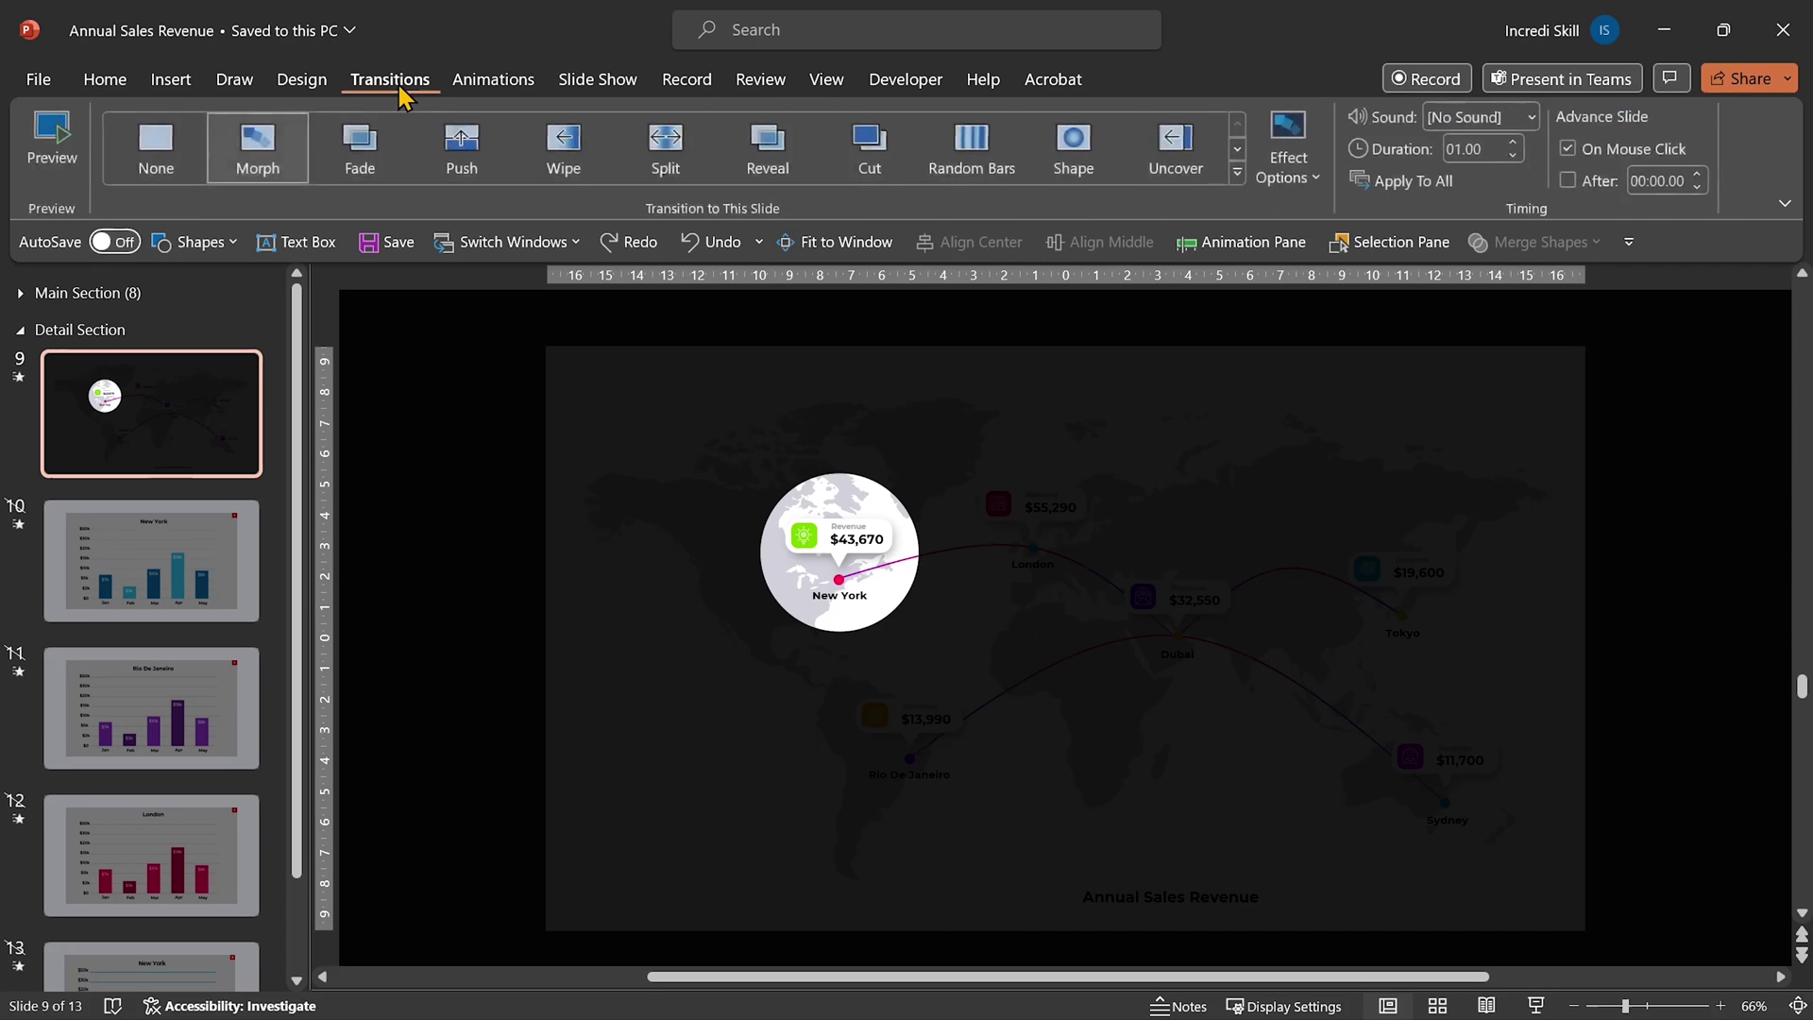
Set the pasted slide's transition to None and select the New York chart on slide 10
{"action": "left_click", "coordinate": [157, 147]}
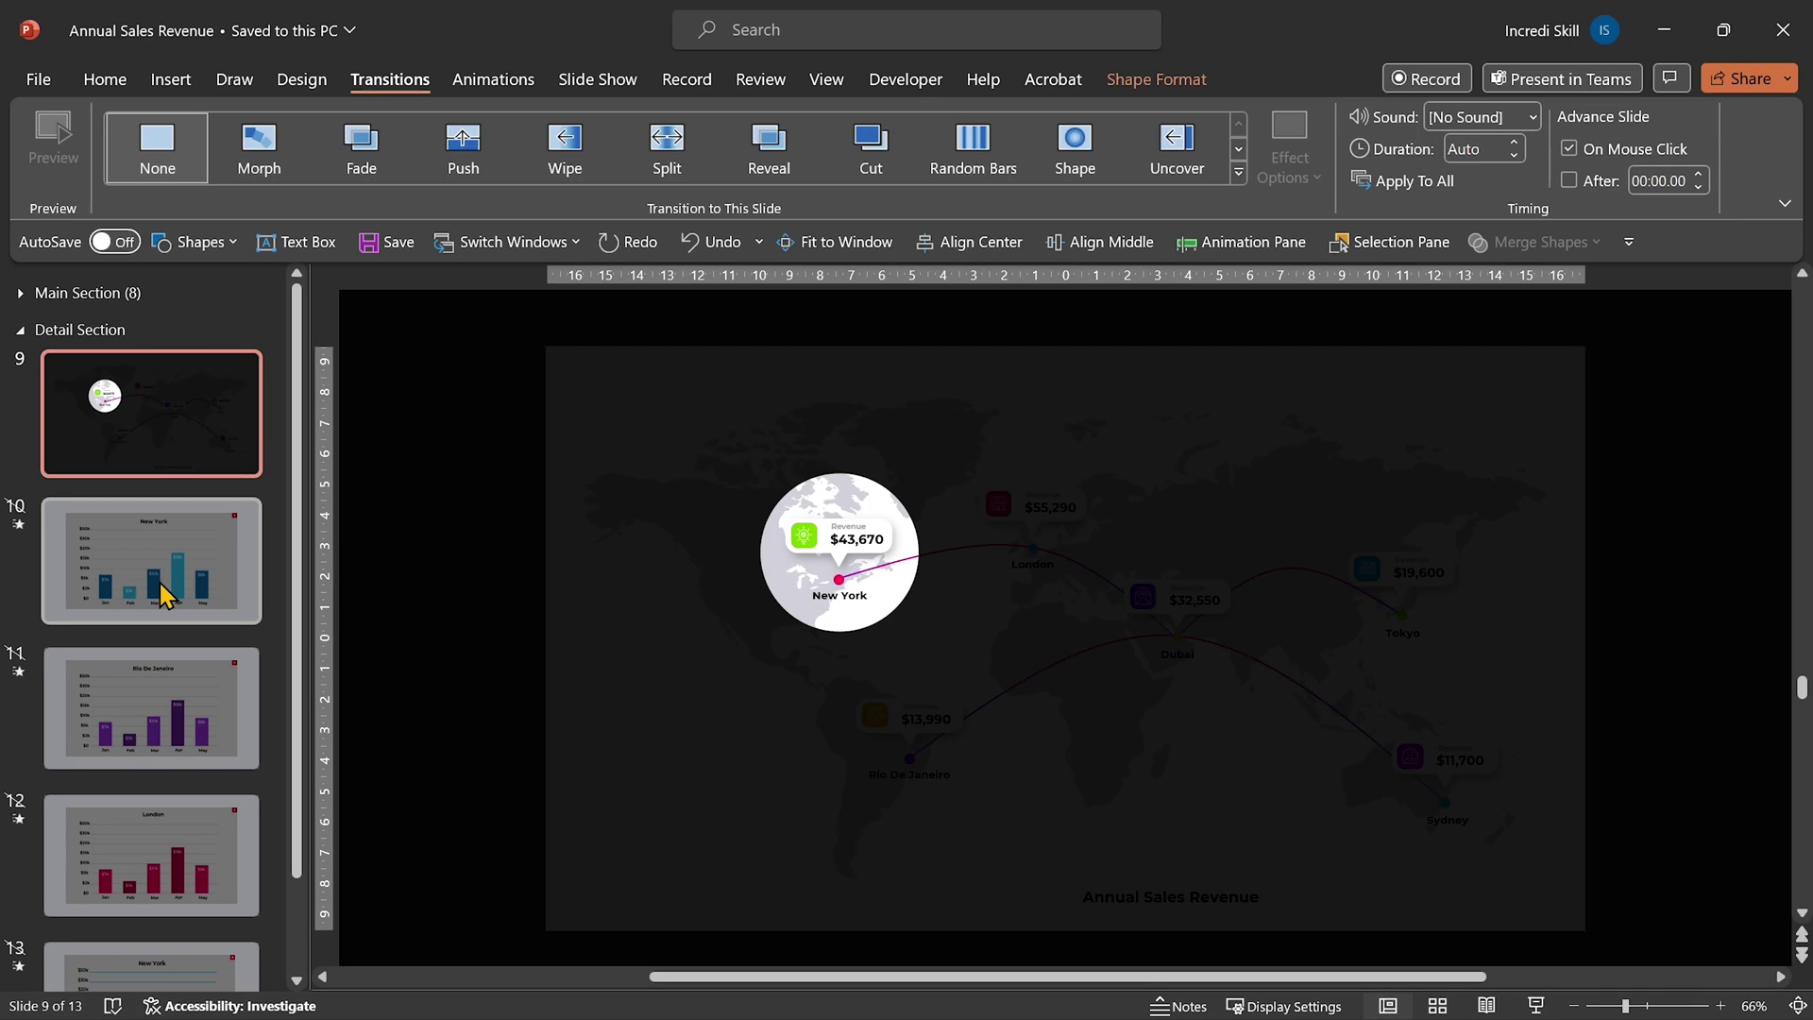
{"action": "left_click", "coordinate": [178, 595]}
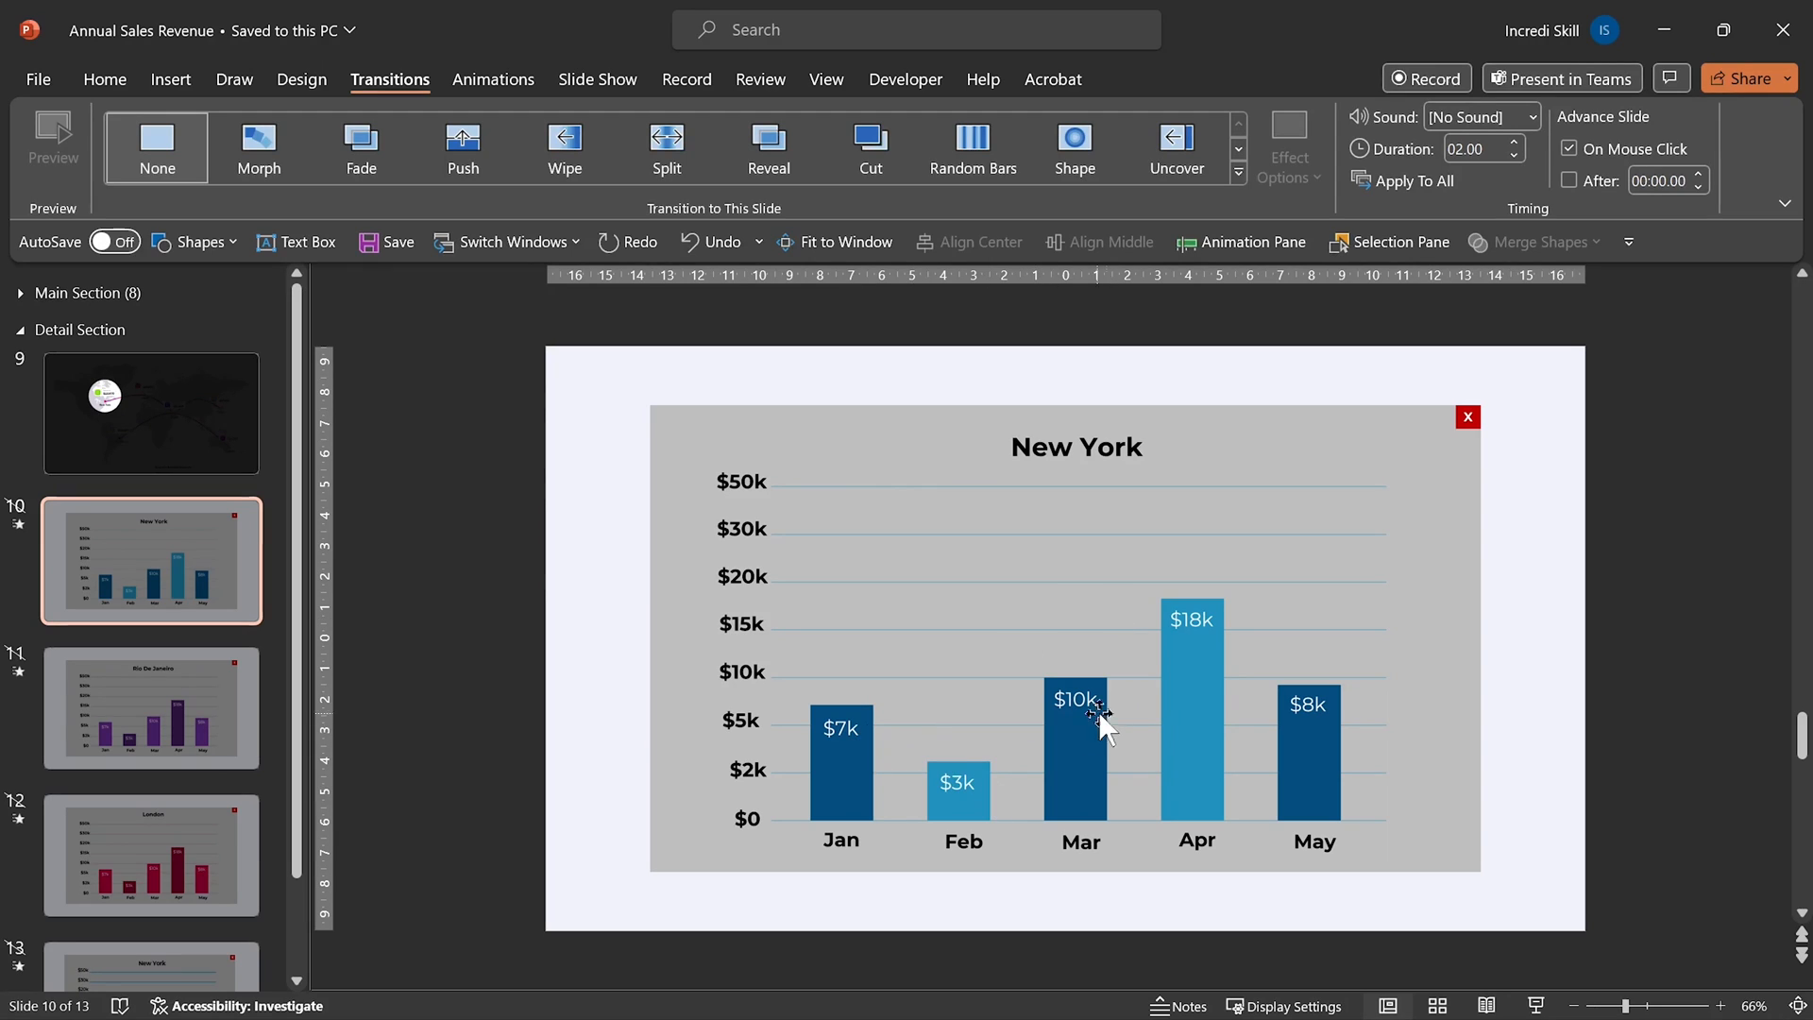
{"action": "left_click", "coordinate": [1095, 497]}
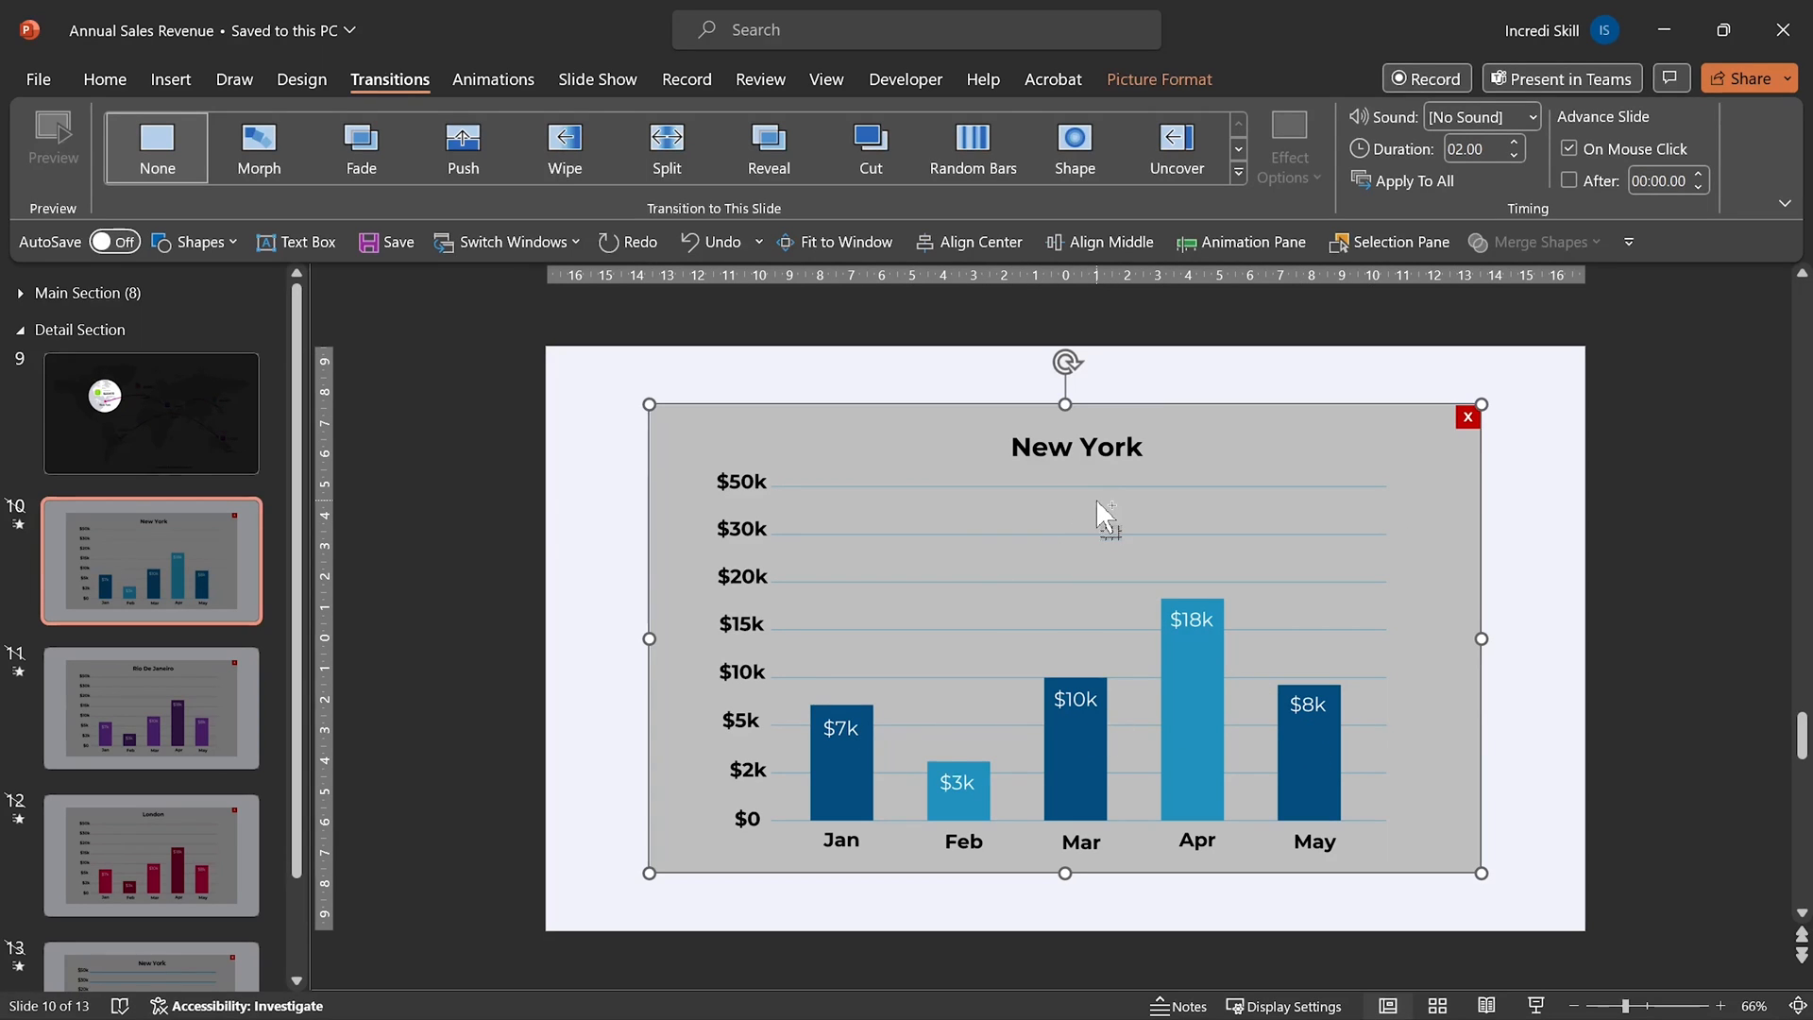
Cut the New York chart from slide 10 and paste it onto map slide 9
{"action": "key", "text": "Delete"}
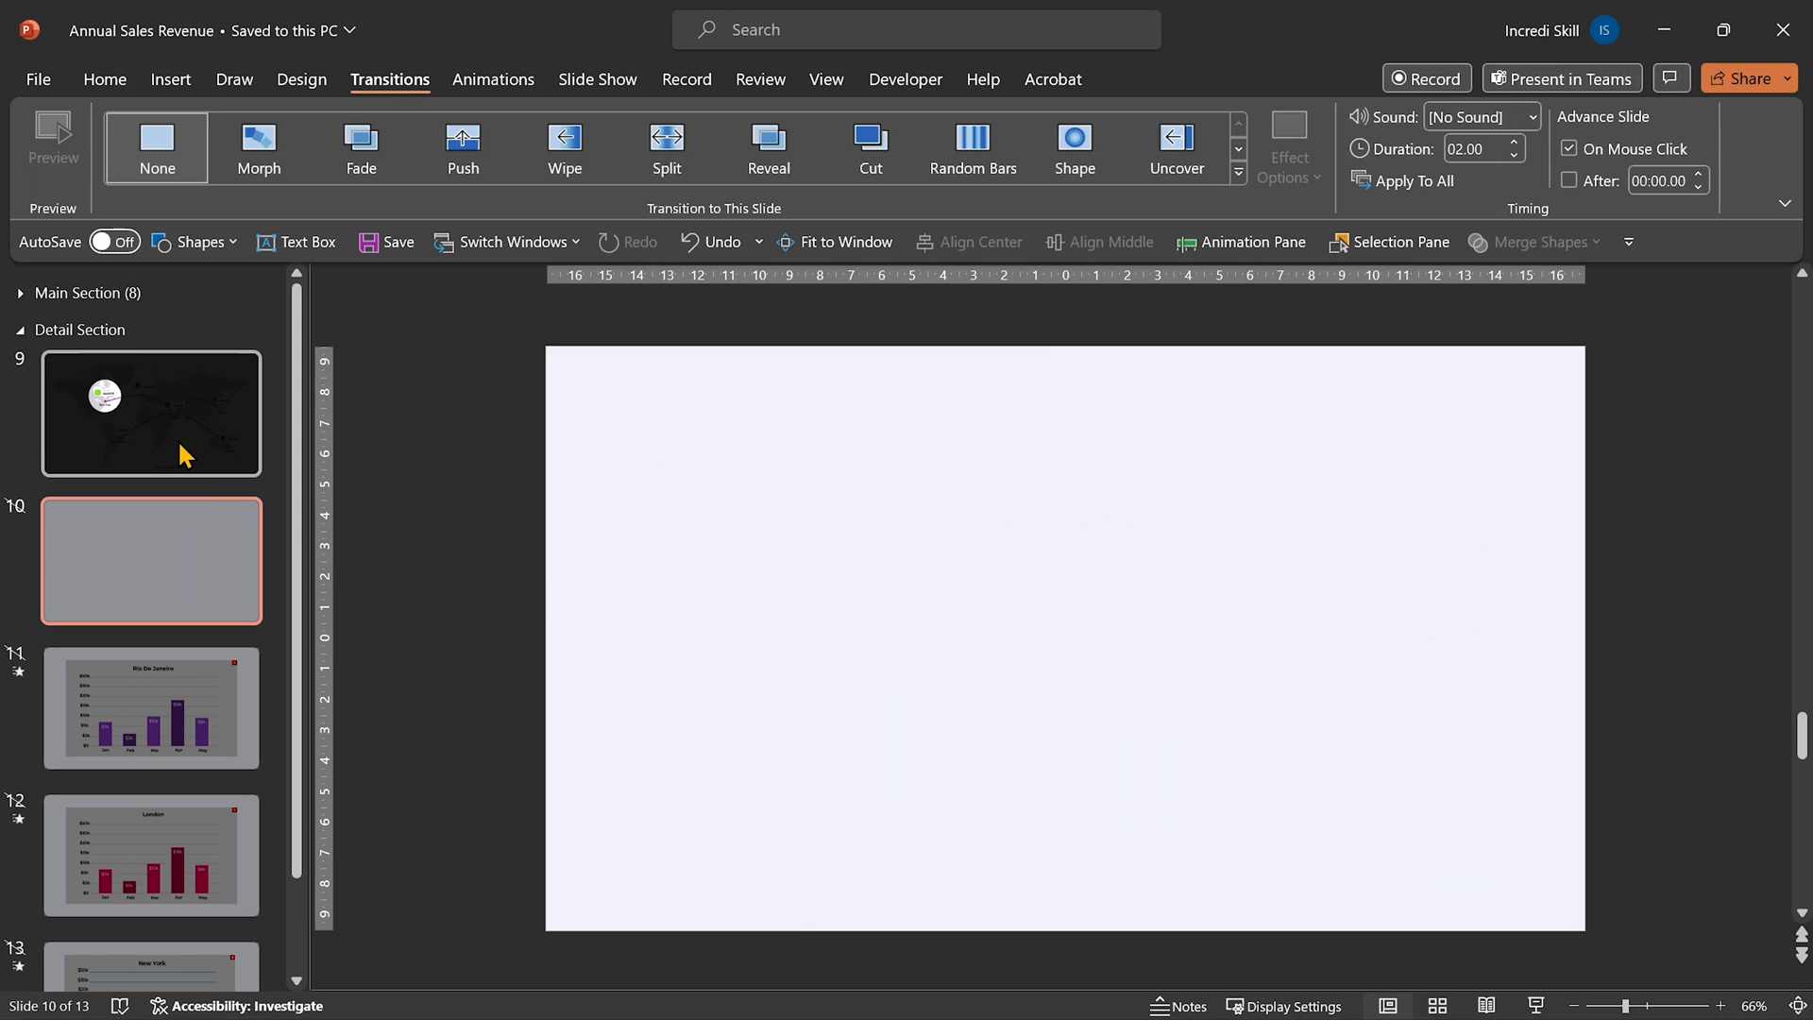
{"action": "left_click", "coordinate": [181, 454]}
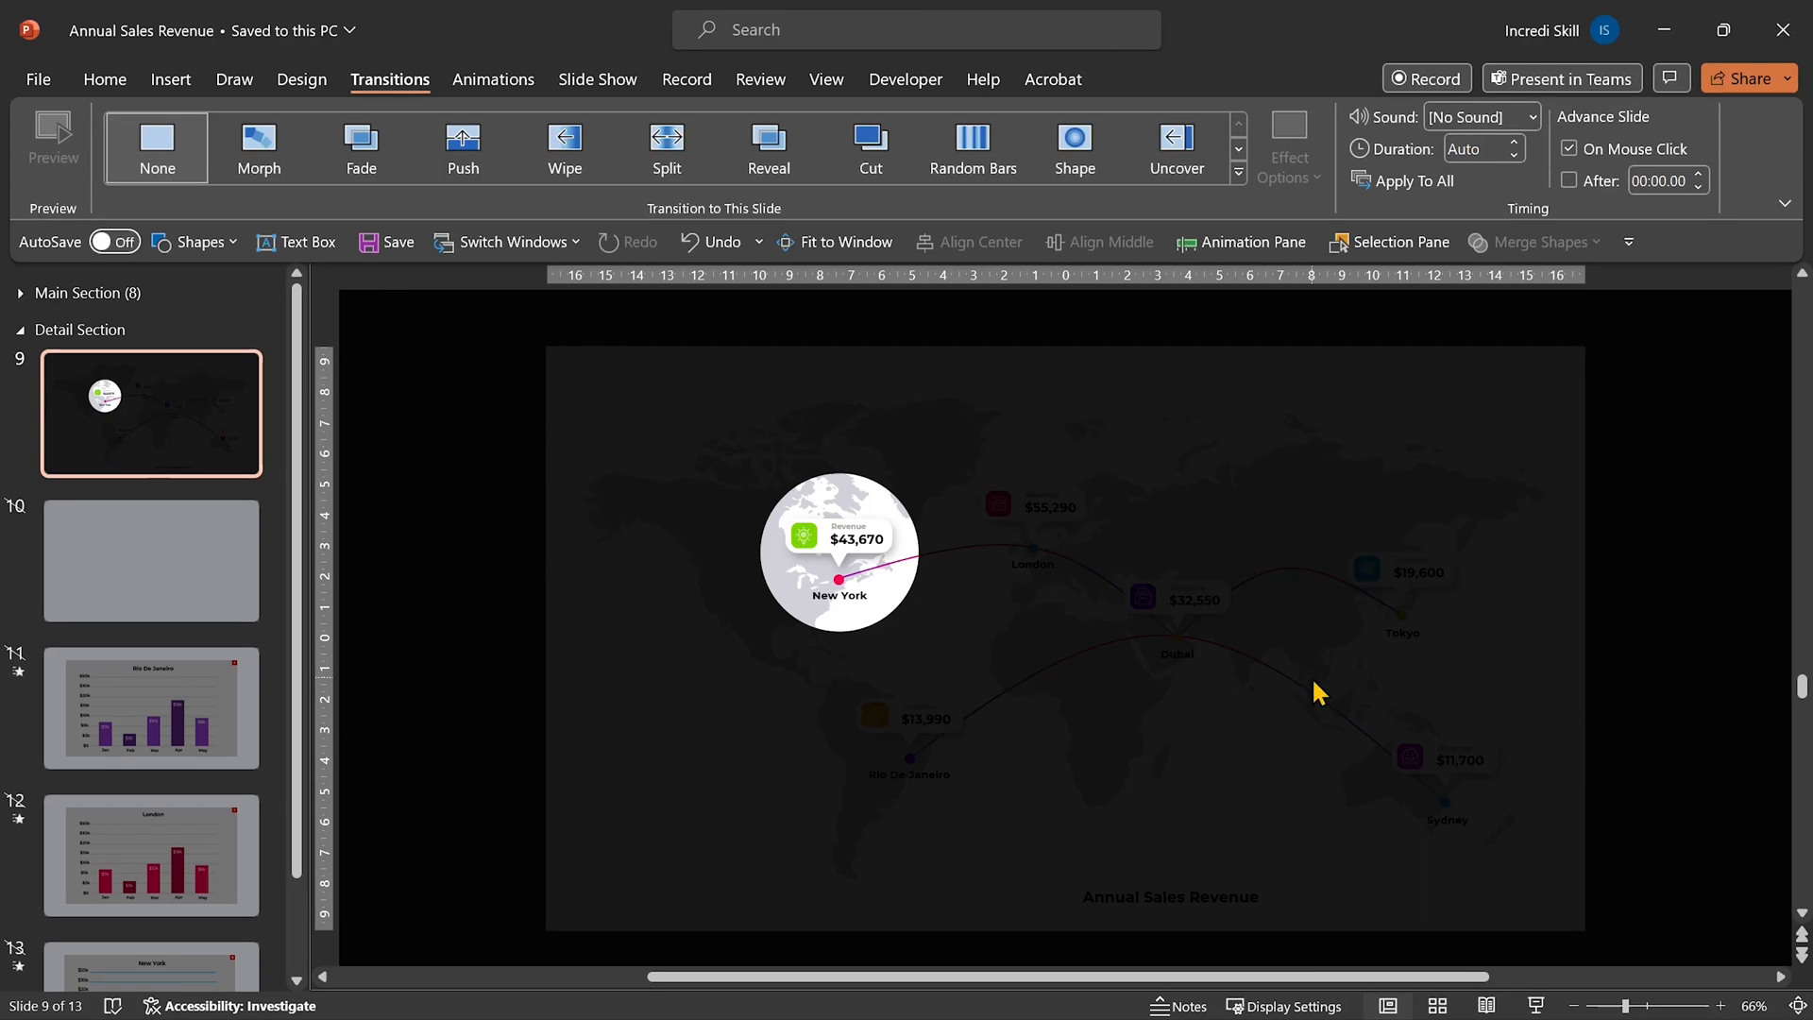
{"action": "key", "text": "ctrl+v"}
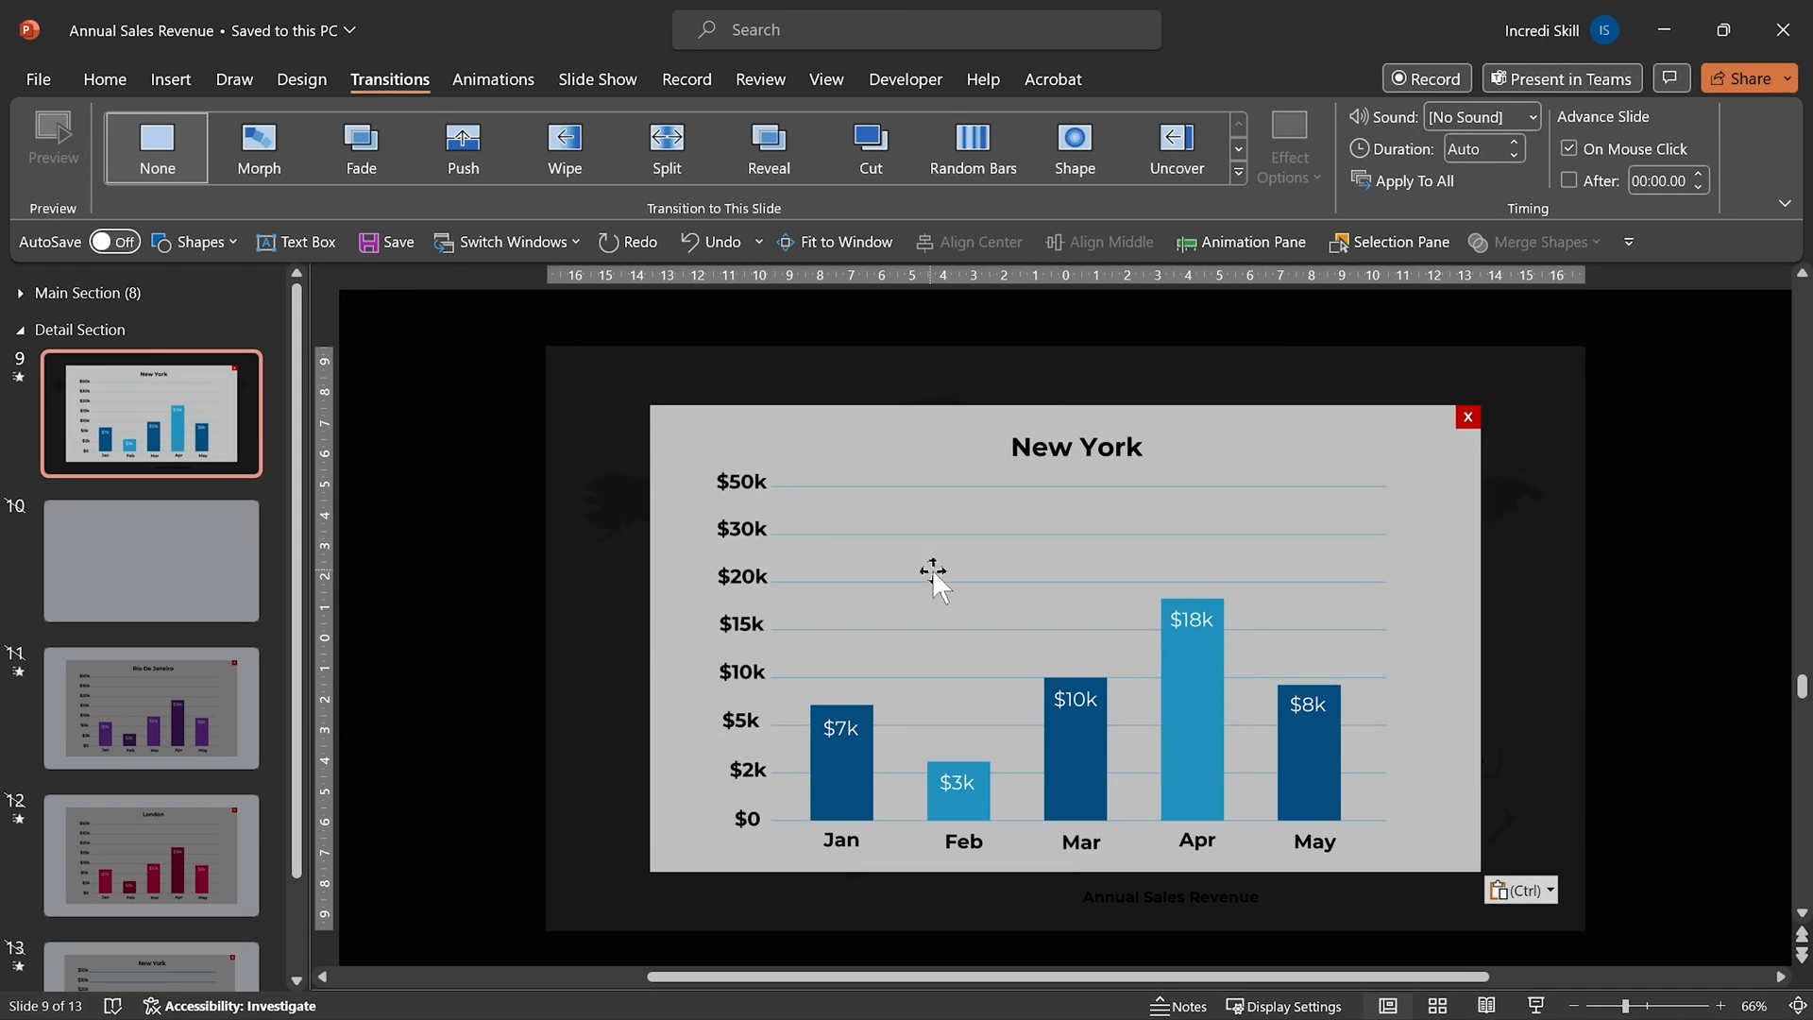
Shrink and position the chart to sit right of the New York spotlight
{"action": "left_click_drag", "start_coordinate": [648, 410], "coordinate": [809, 478]}
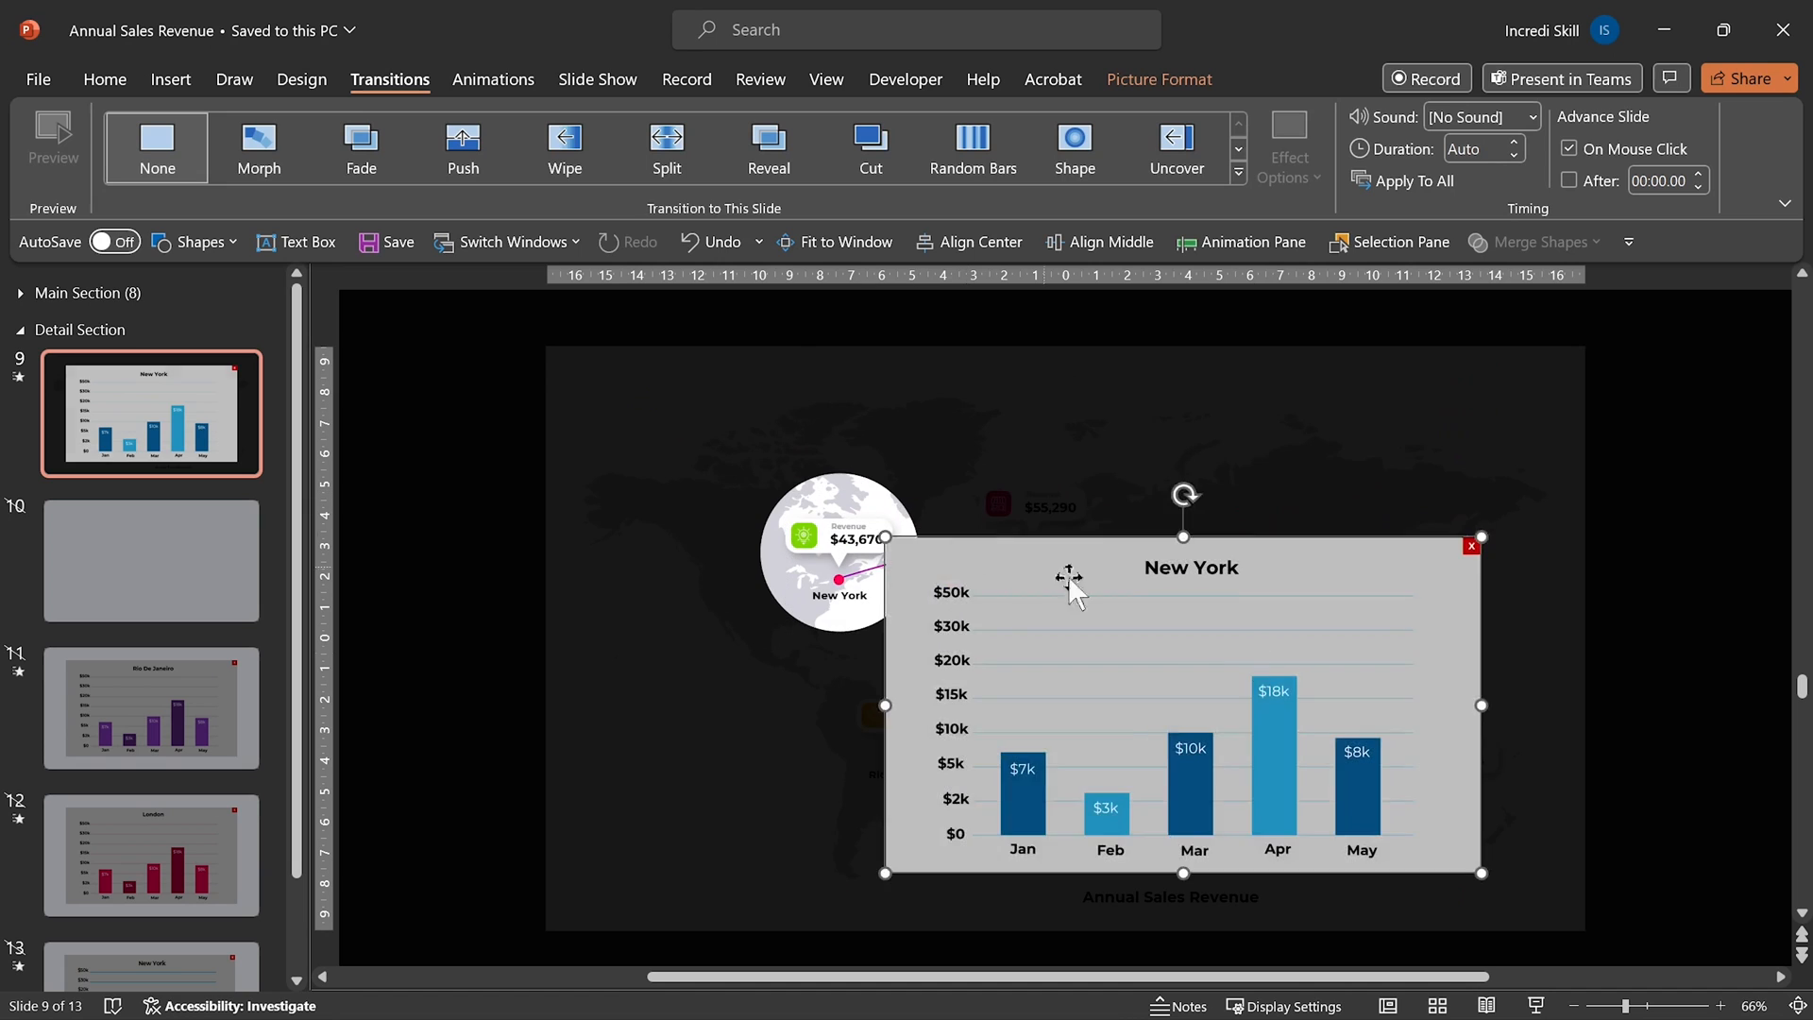
{"action": "left_click_drag", "start_coordinate": [1175, 601], "coordinate": [1320, 552]}
{"action": "left_click_drag", "start_coordinate": [1545, 761], "coordinate": [1558, 777]}
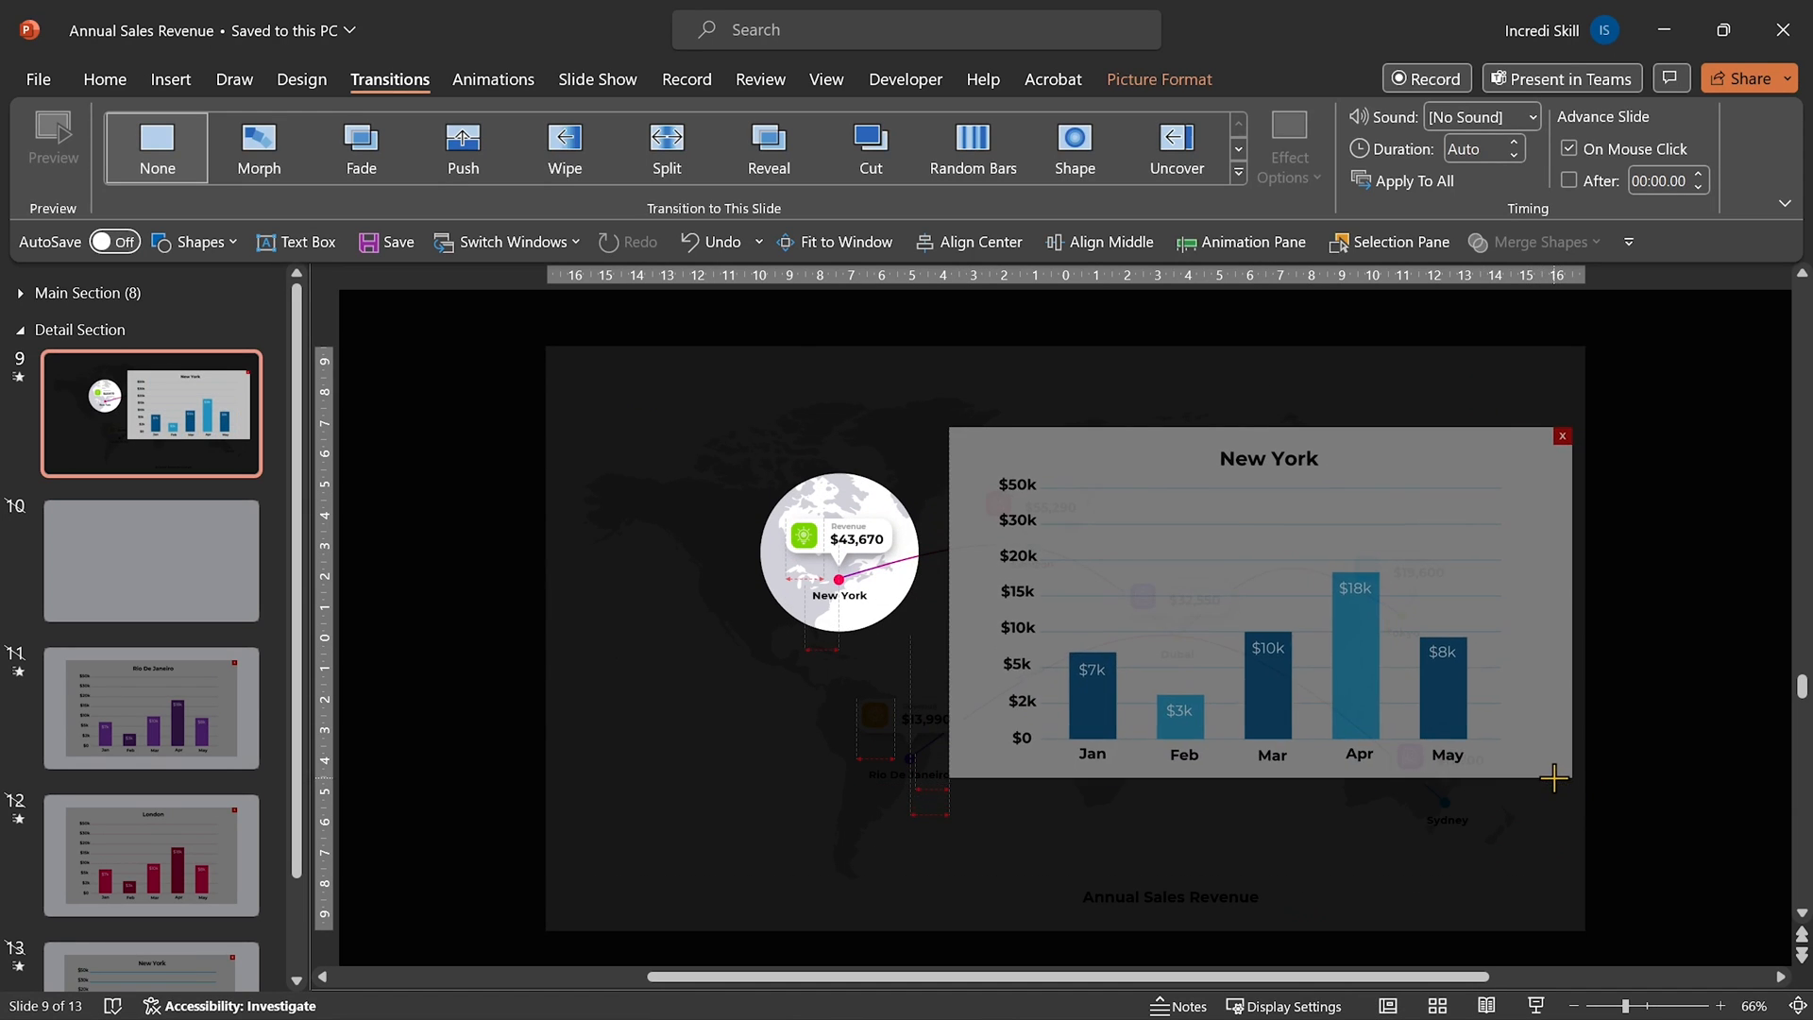
{"action": "left_click_drag", "start_coordinate": [1348, 641], "coordinate": [1341, 627]}
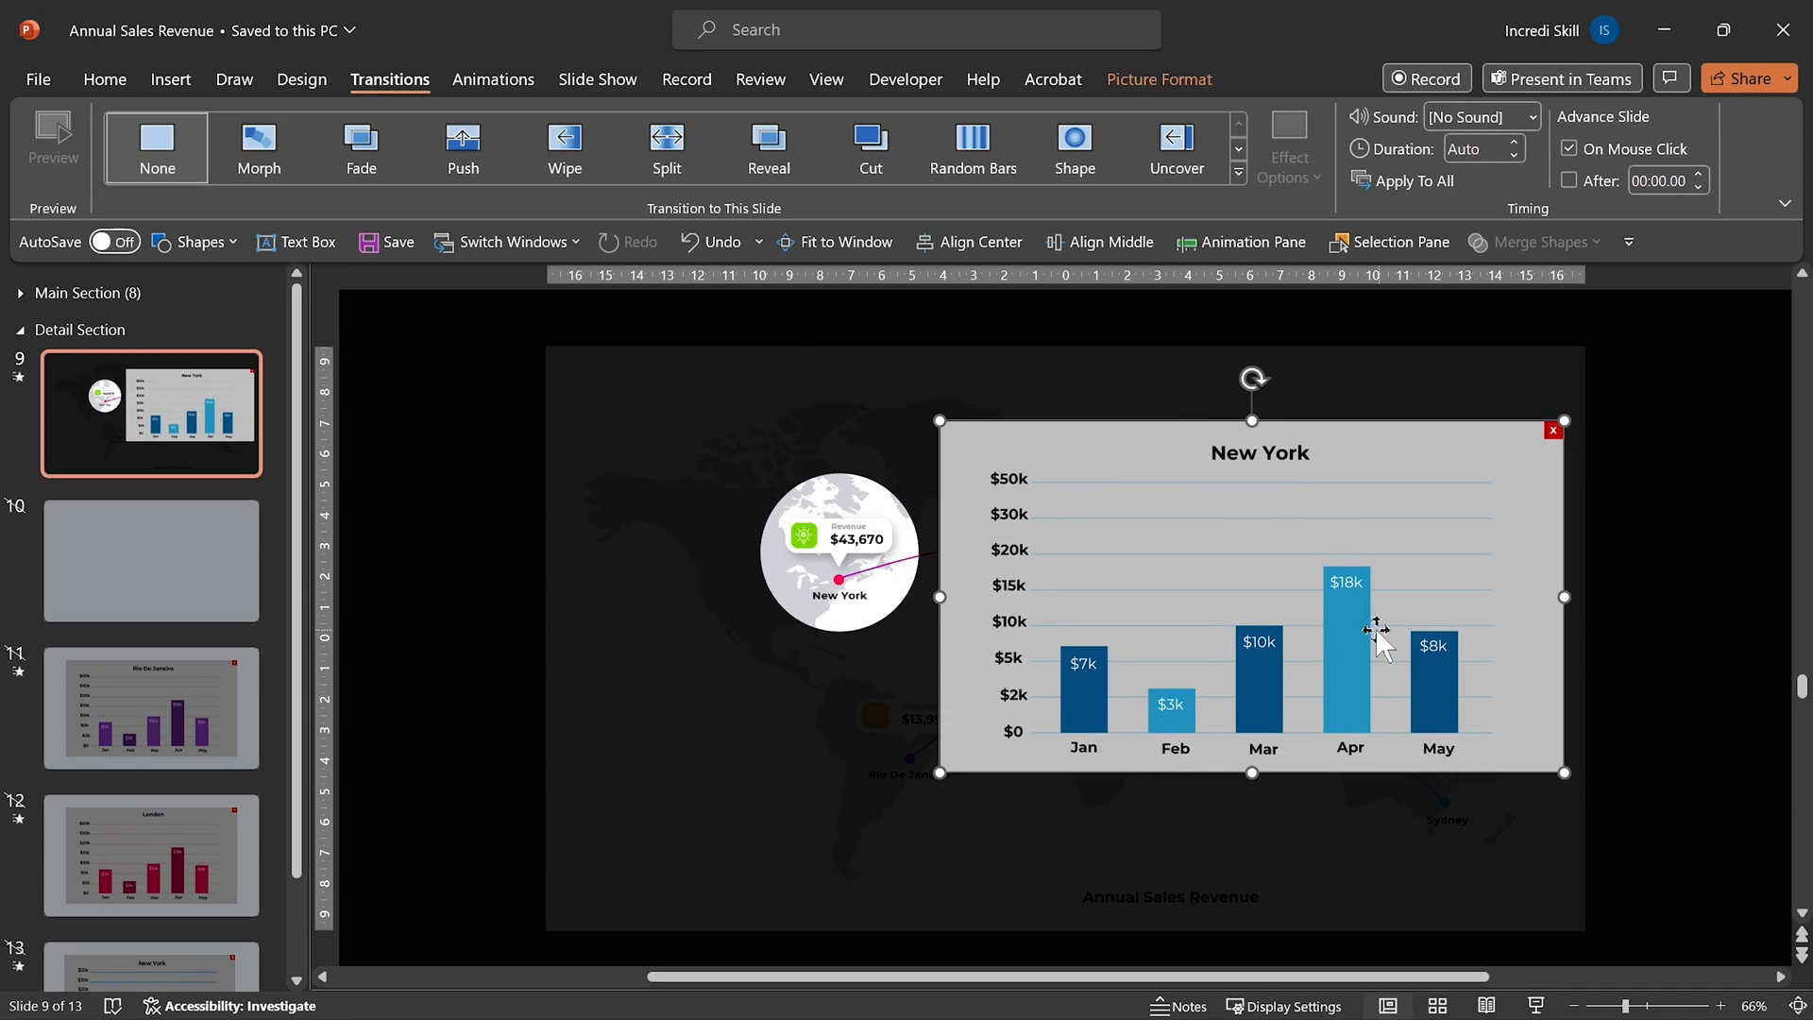
{"action": "left_click", "coordinate": [493, 77]}
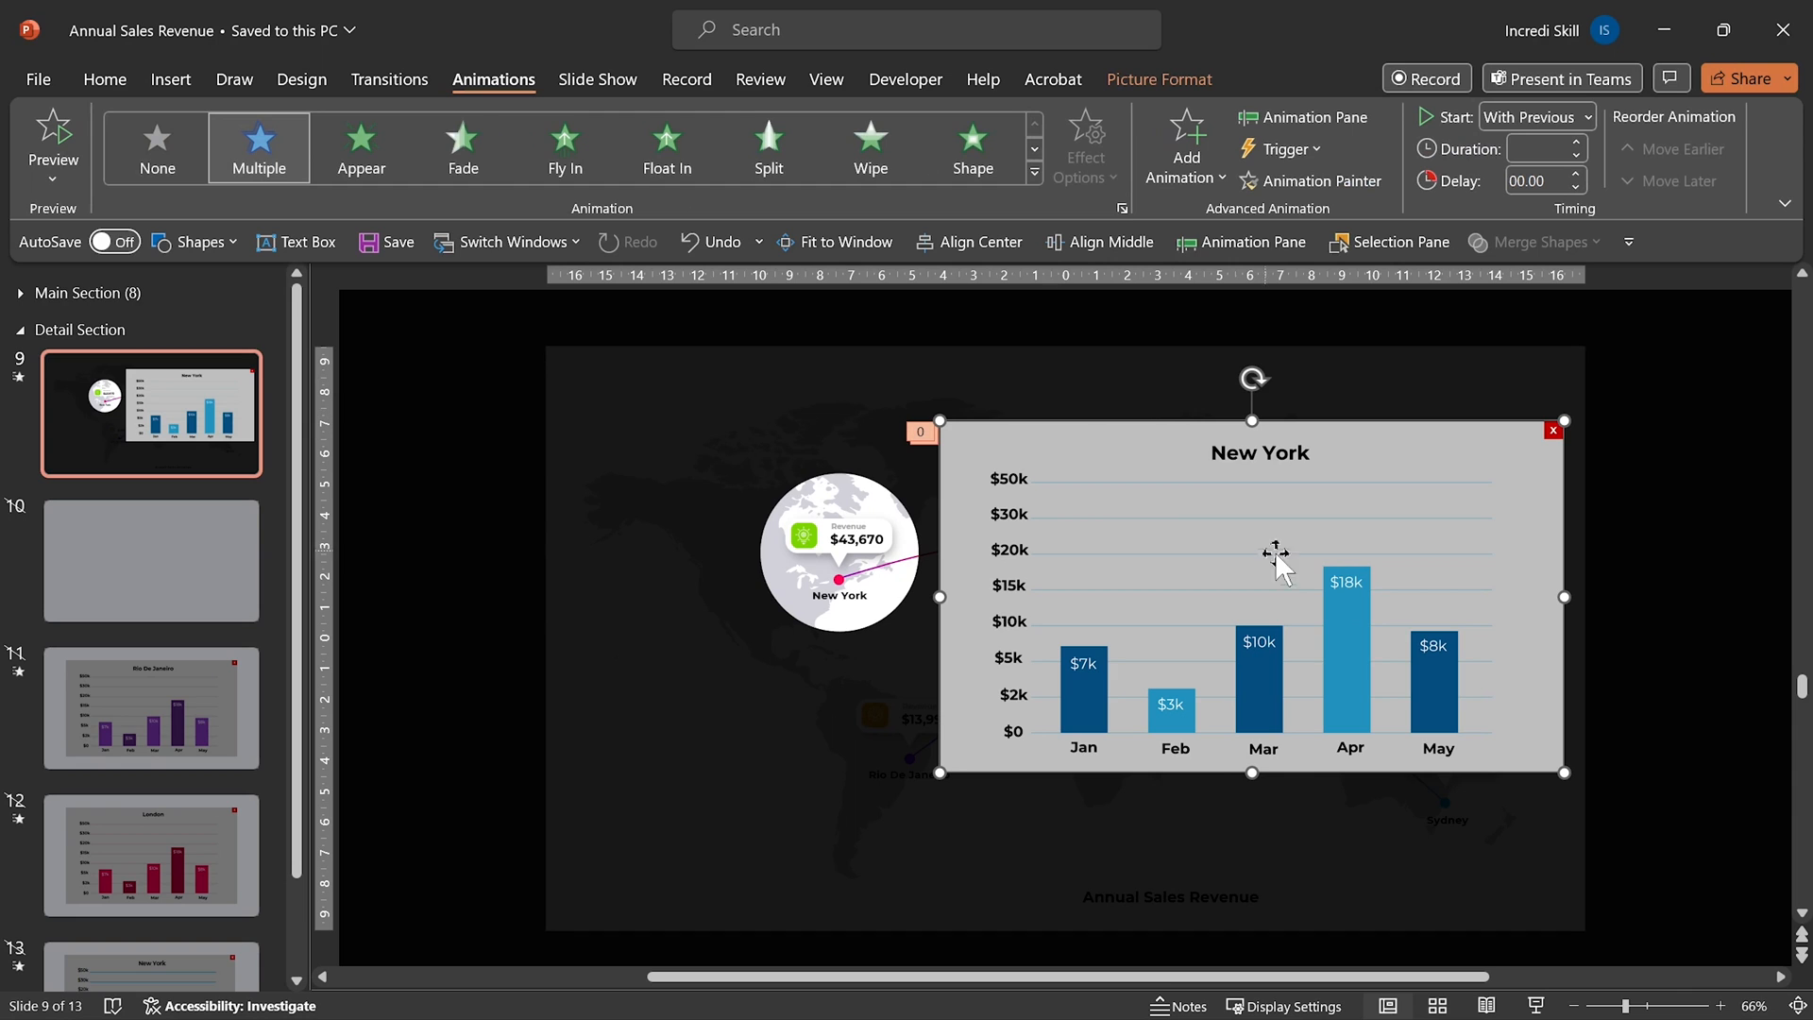
{"action": "left_click", "coordinate": [1302, 116]}
{"action": "left_click", "coordinate": [1657, 624]}
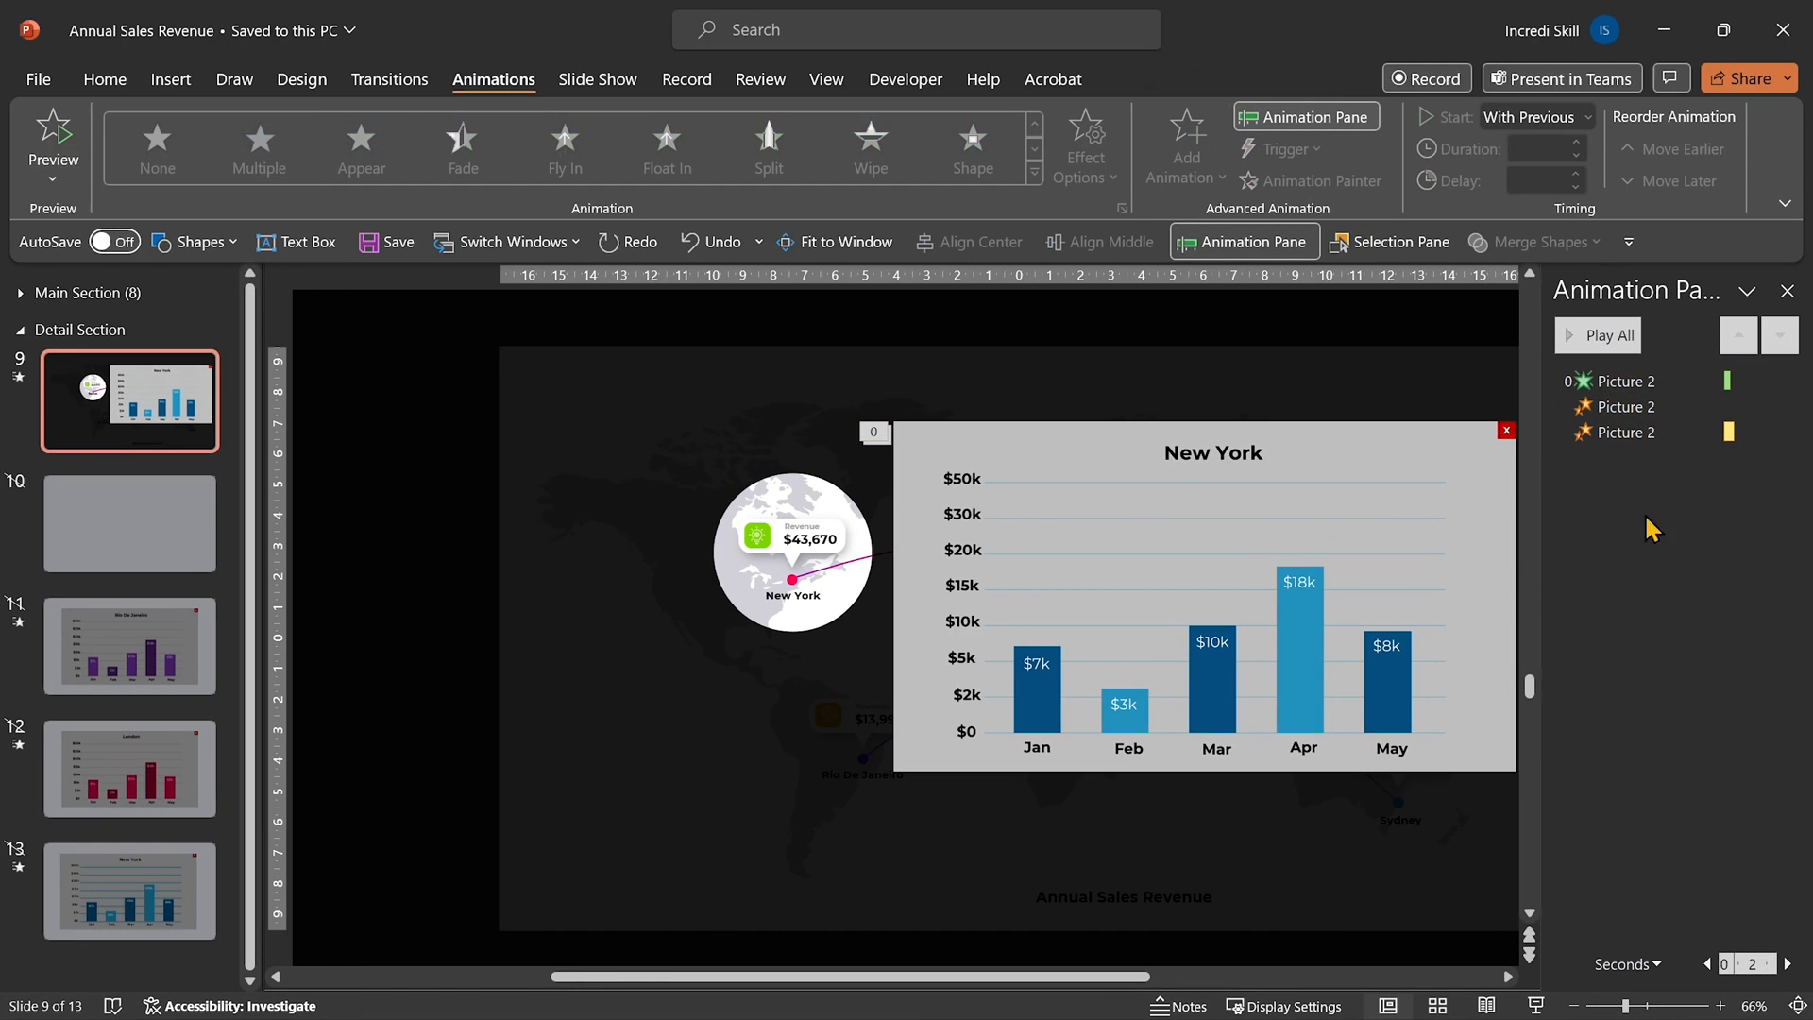
{"action": "left_click", "coordinate": [1626, 383]}
{"action": "double_click", "coordinate": [1626, 383]}
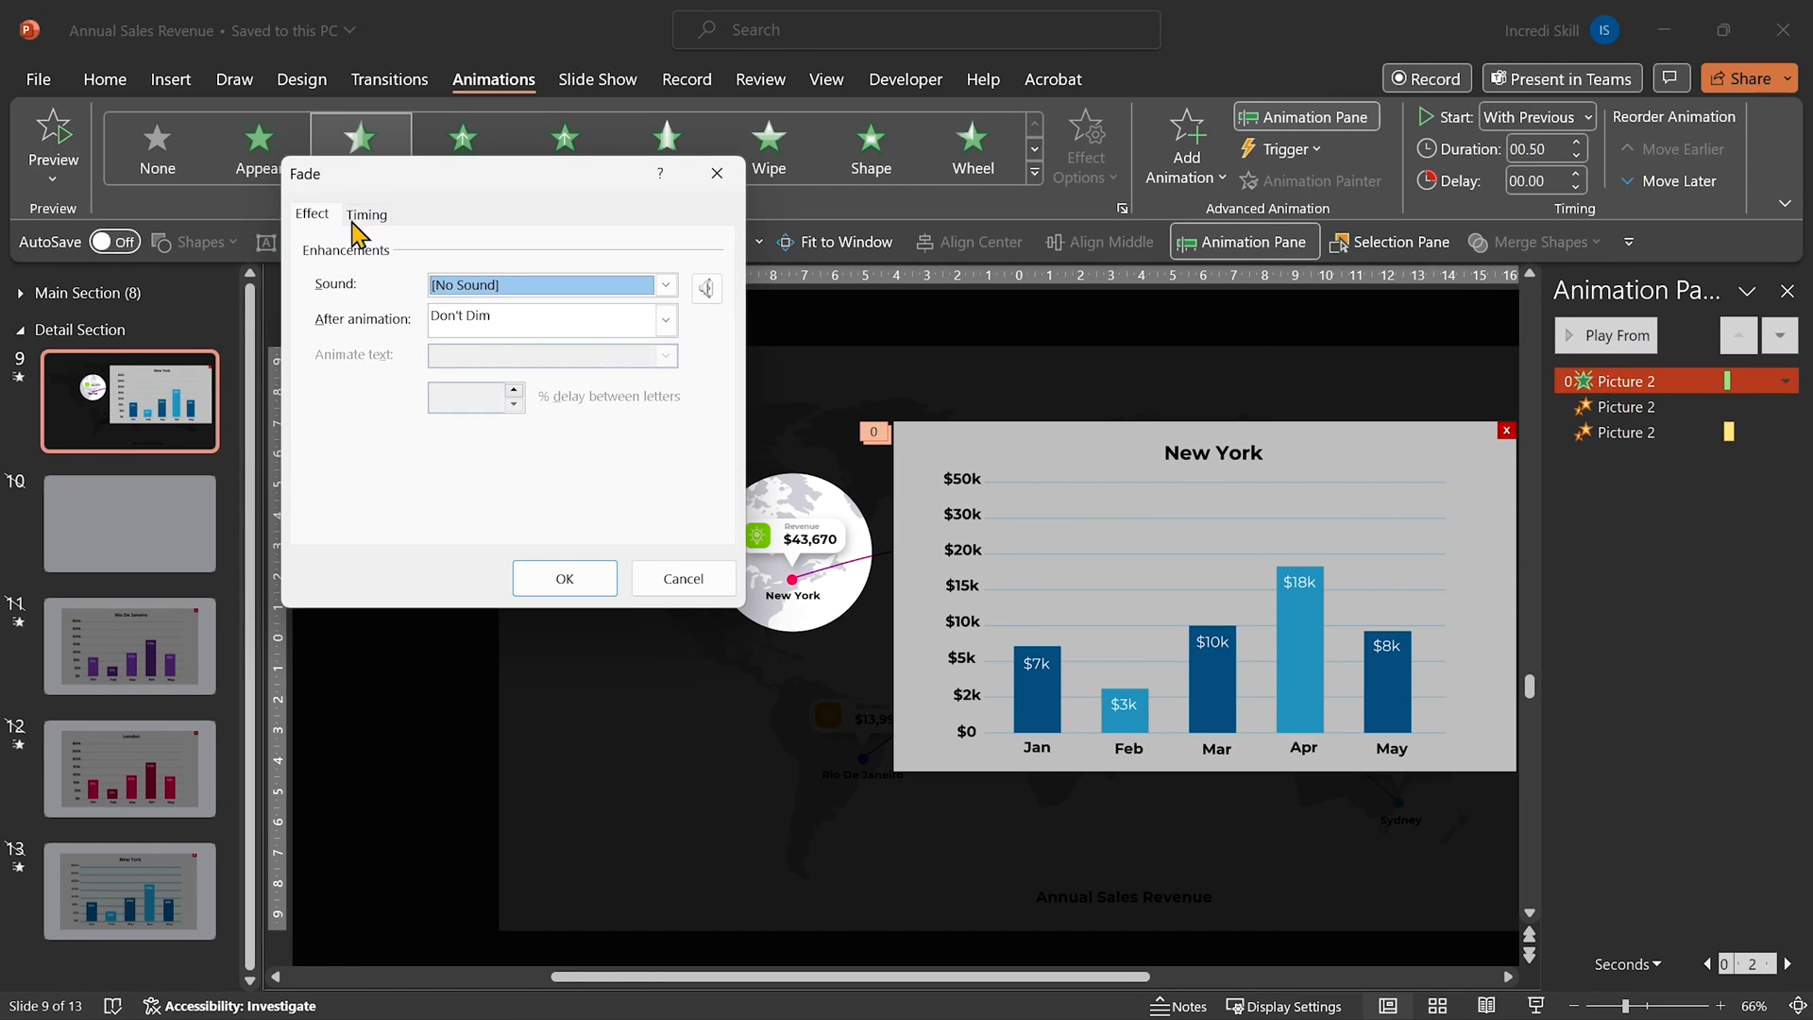
{"action": "left_click", "coordinate": [684, 579]}
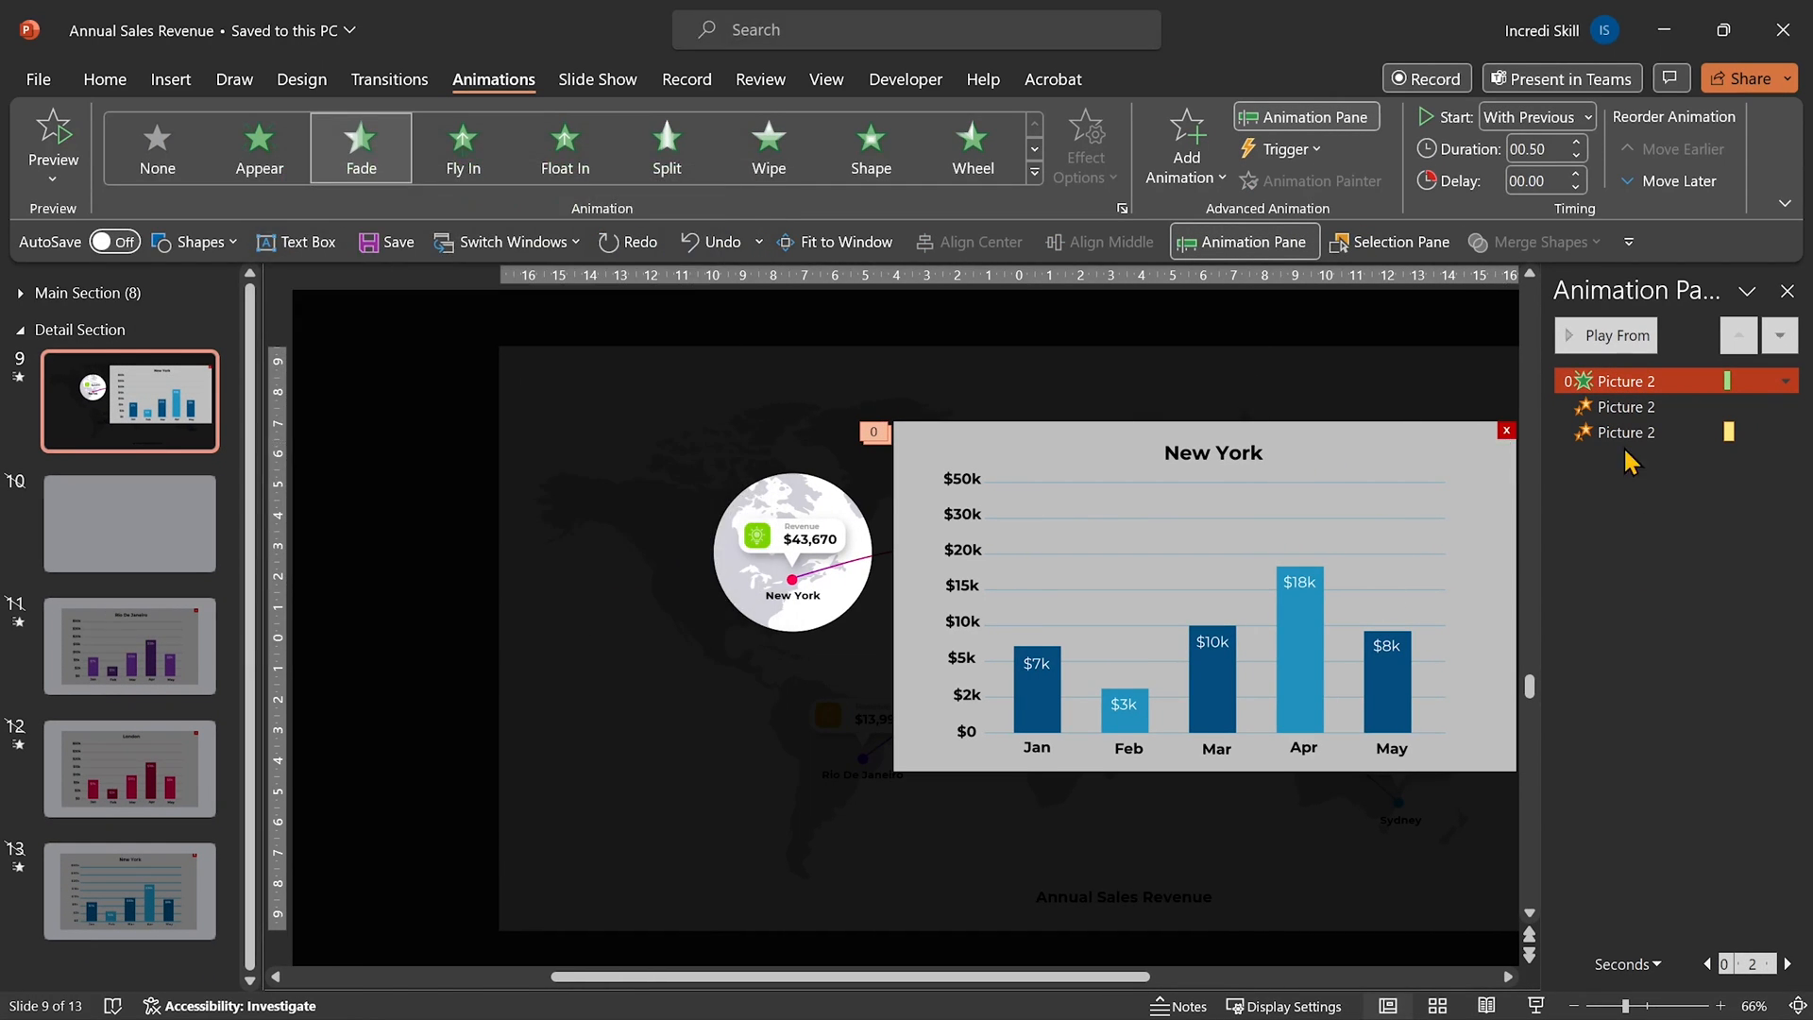
{"action": "double_click", "coordinate": [1626, 407]}
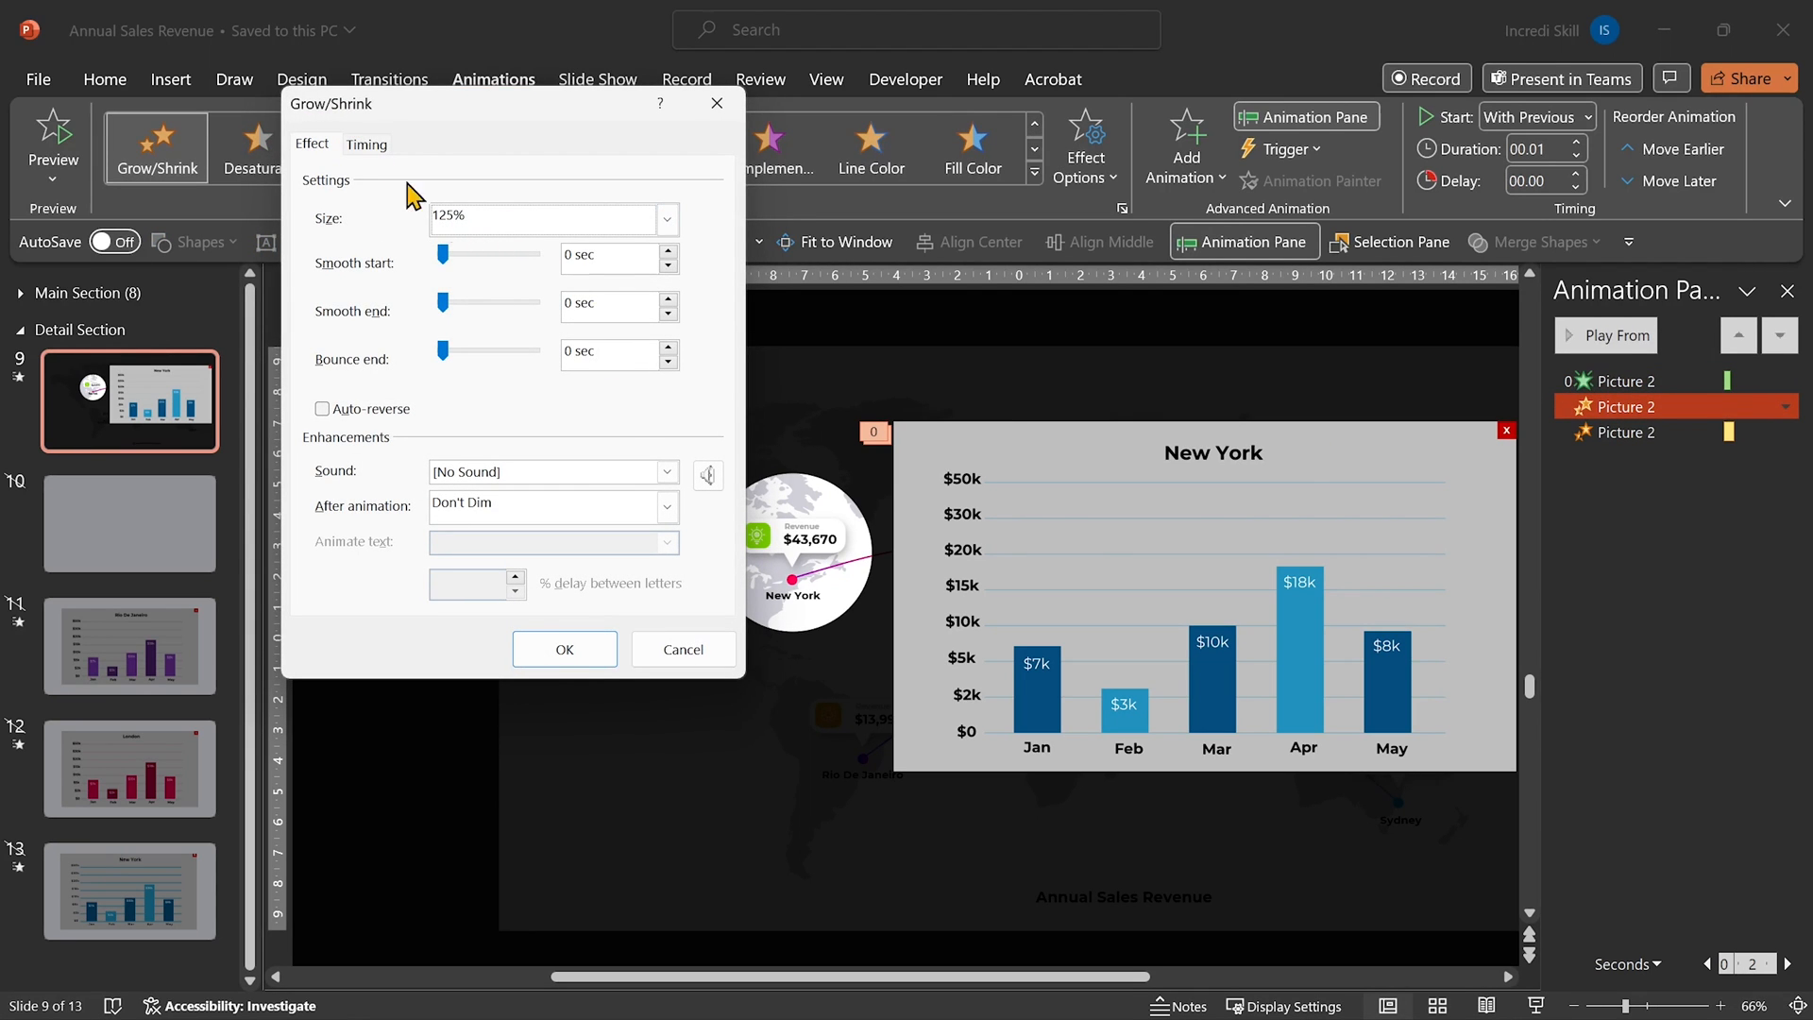
{"action": "left_click", "coordinate": [366, 143]}
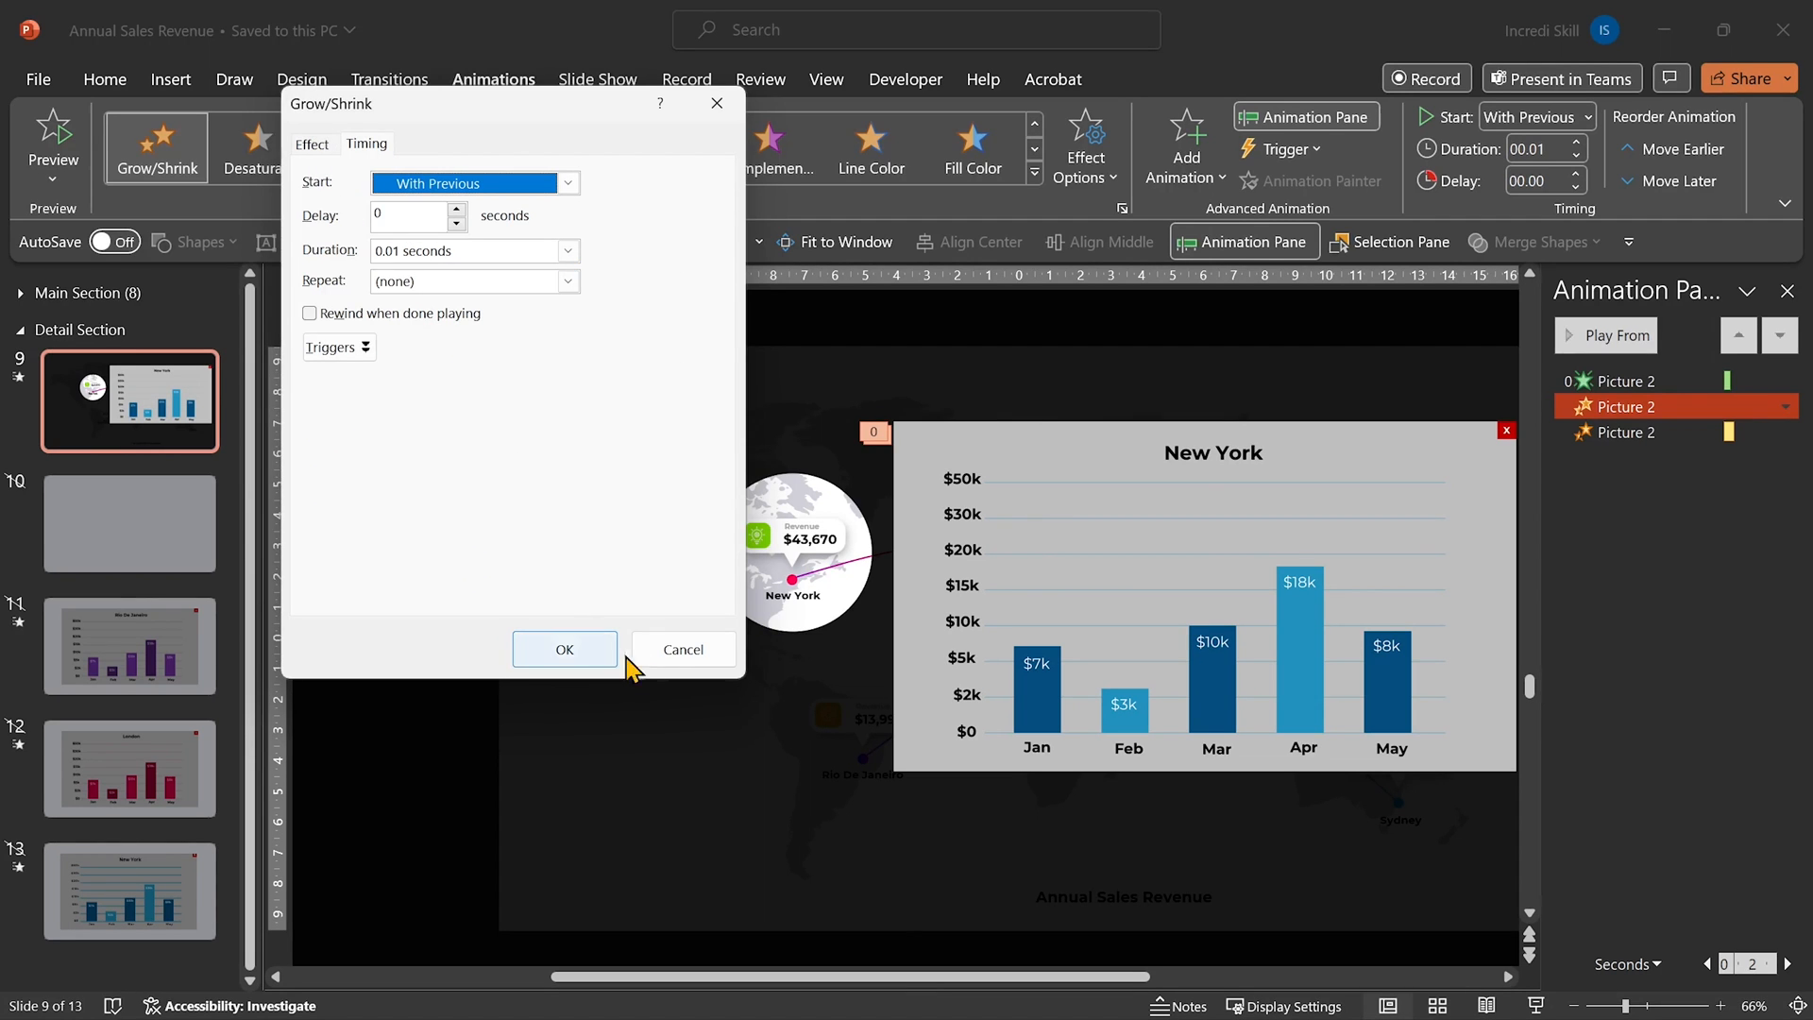
{"action": "left_click", "coordinate": [683, 649]}
{"action": "left_click", "coordinate": [1624, 435]}
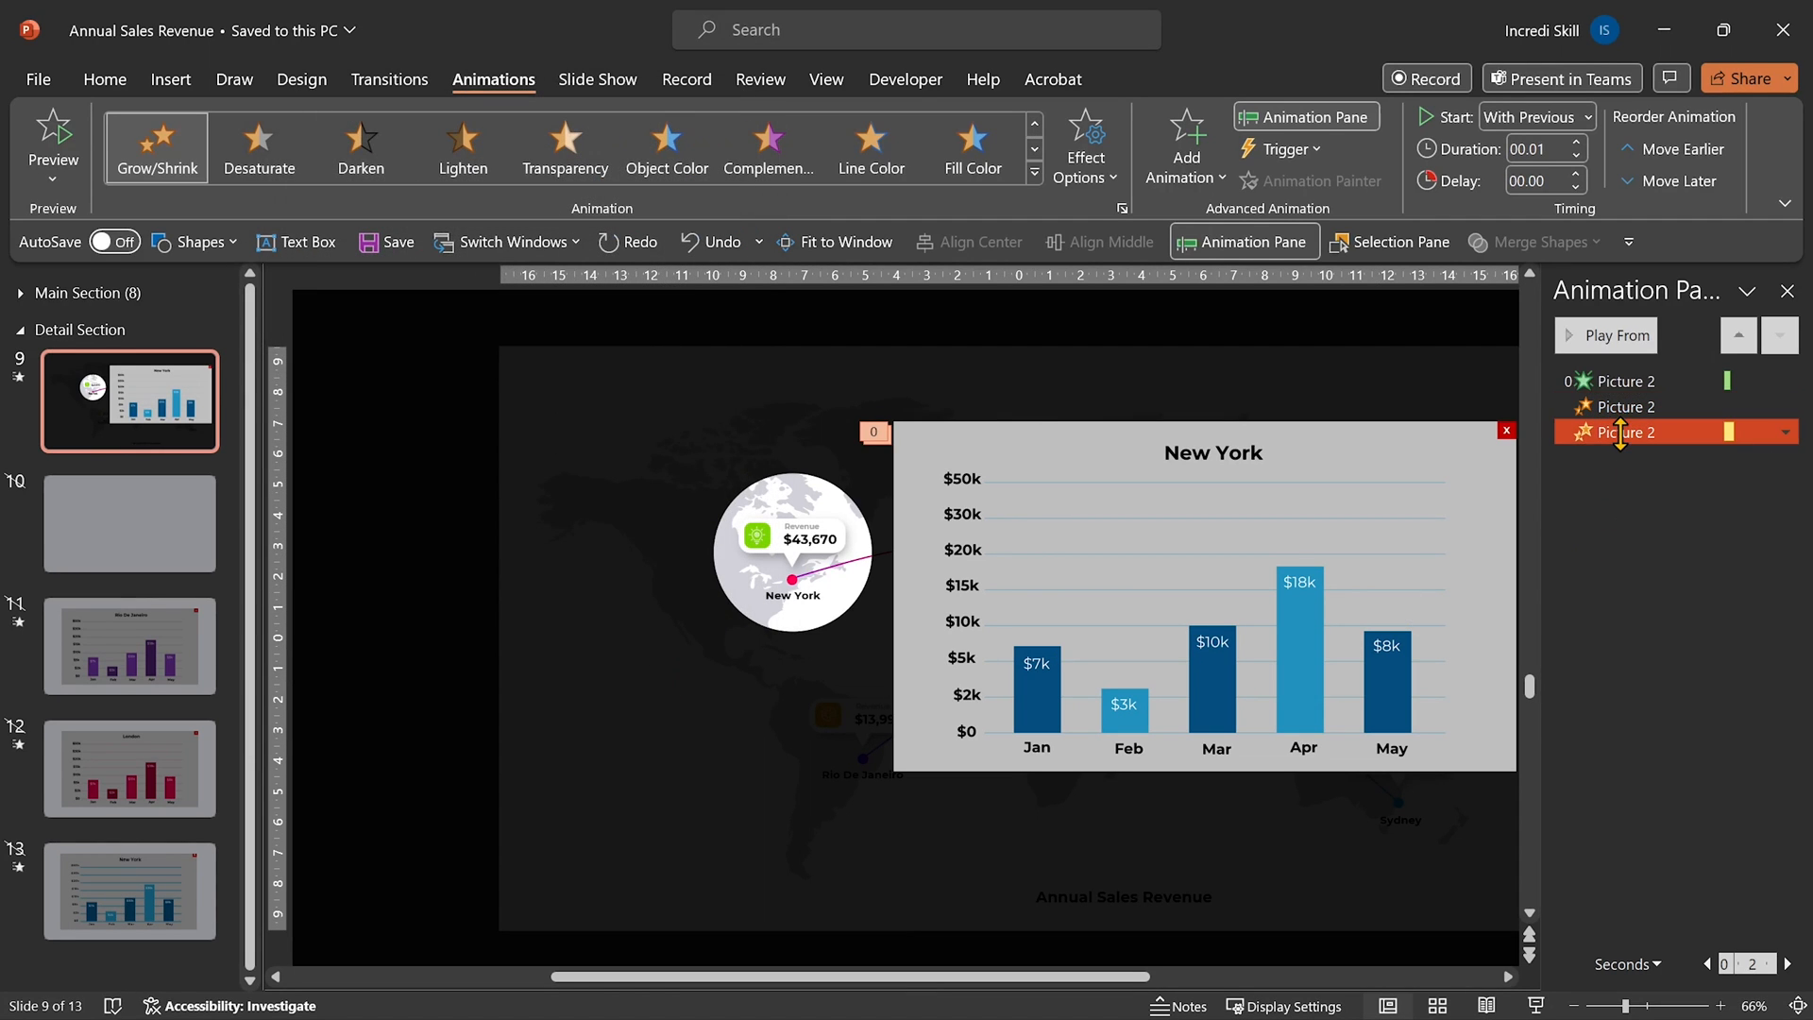
{"action": "double_click", "coordinate": [1625, 433]}
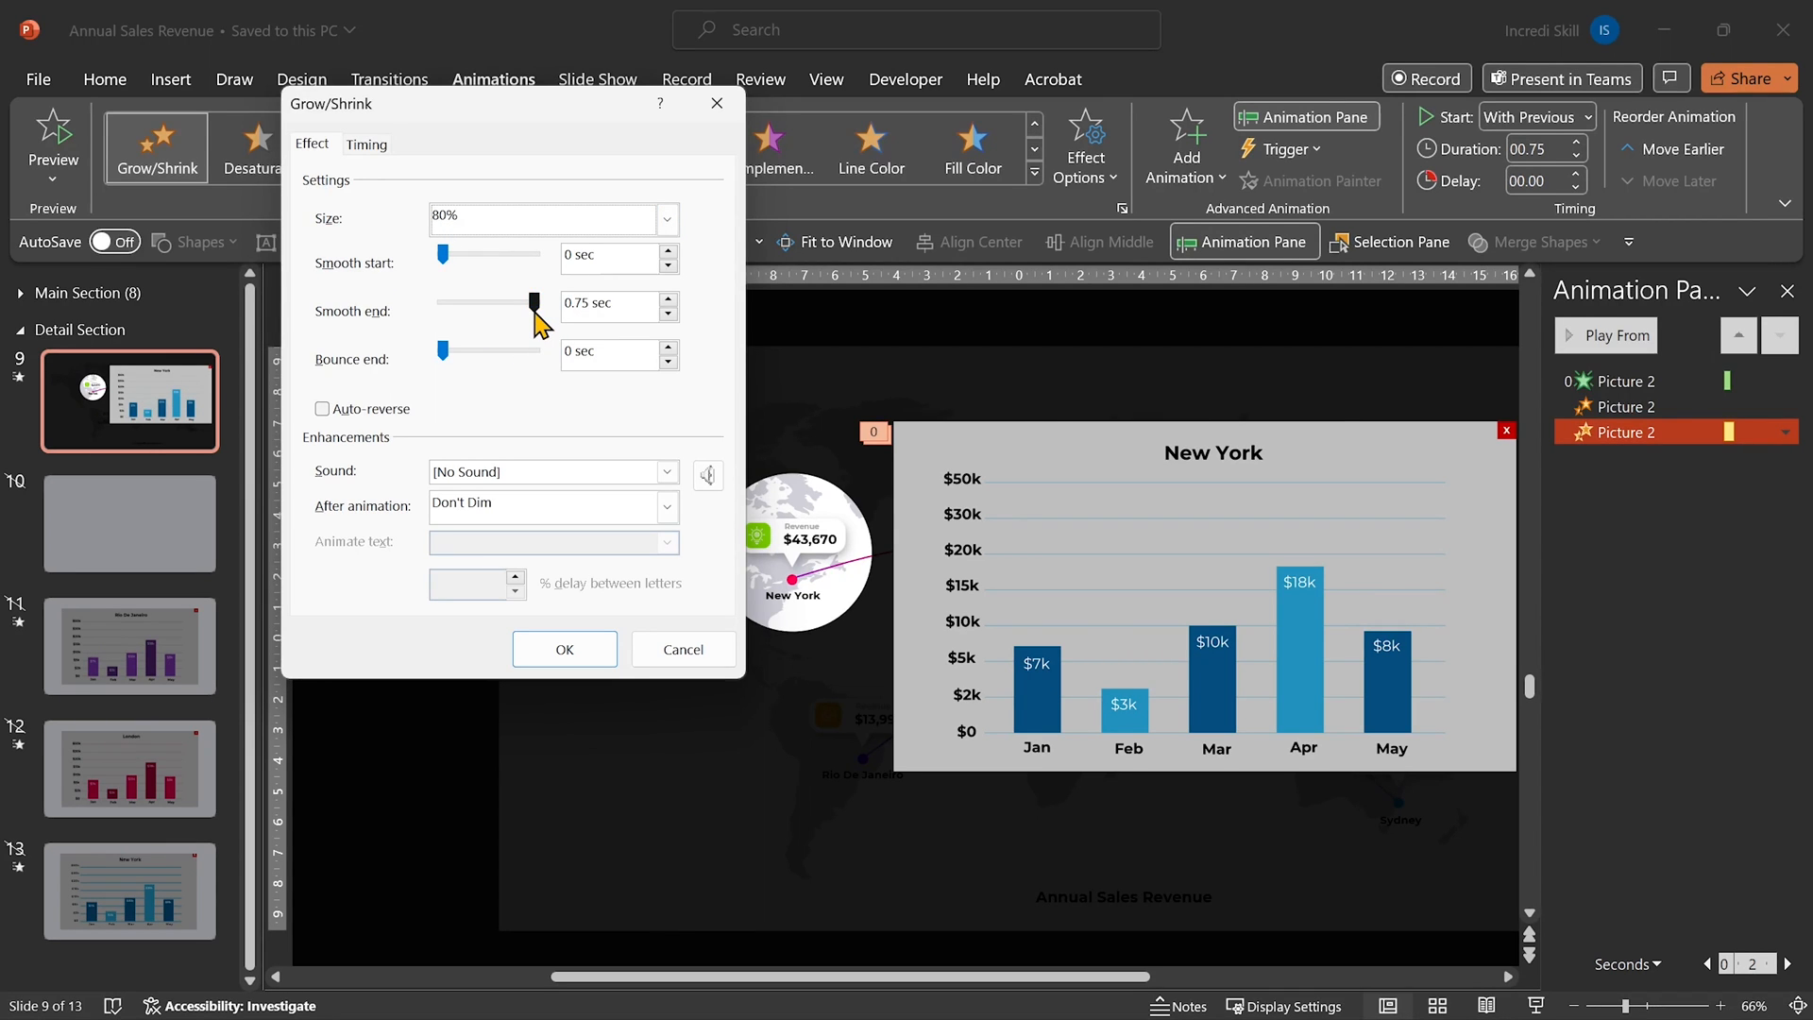
{"action": "left_click", "coordinate": [367, 144]}
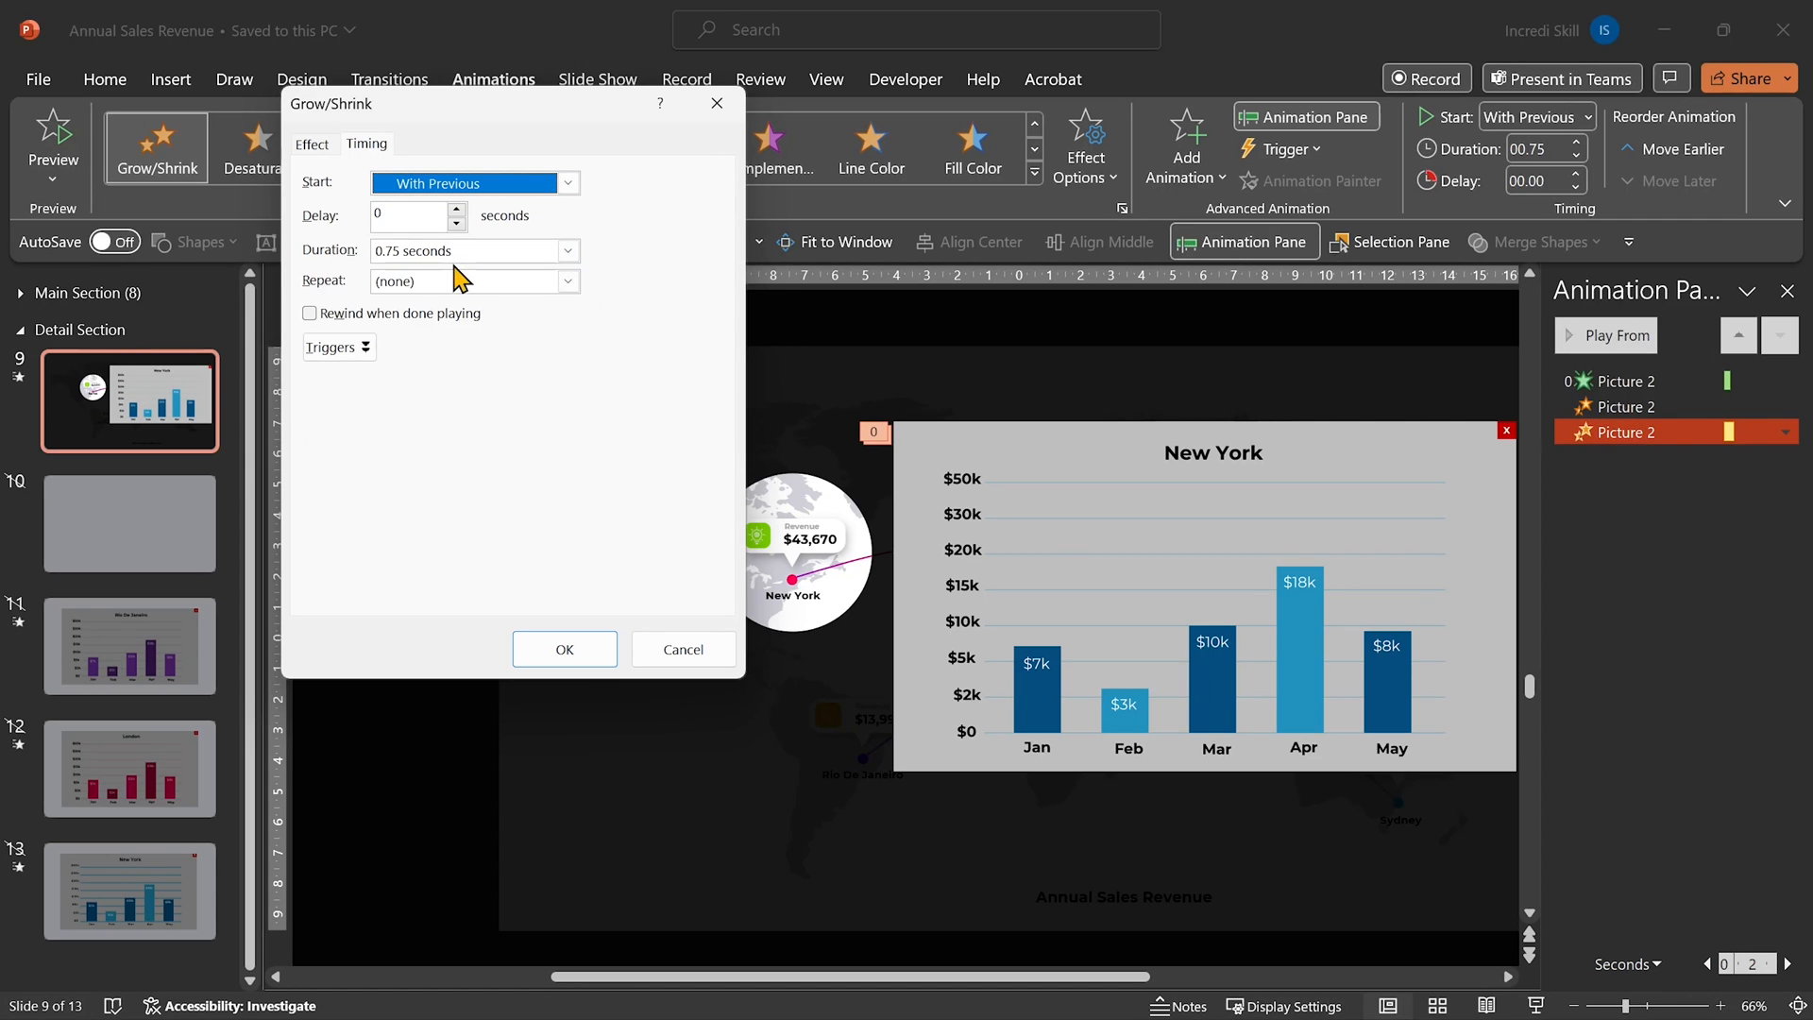
{"action": "left_click", "coordinate": [684, 650]}
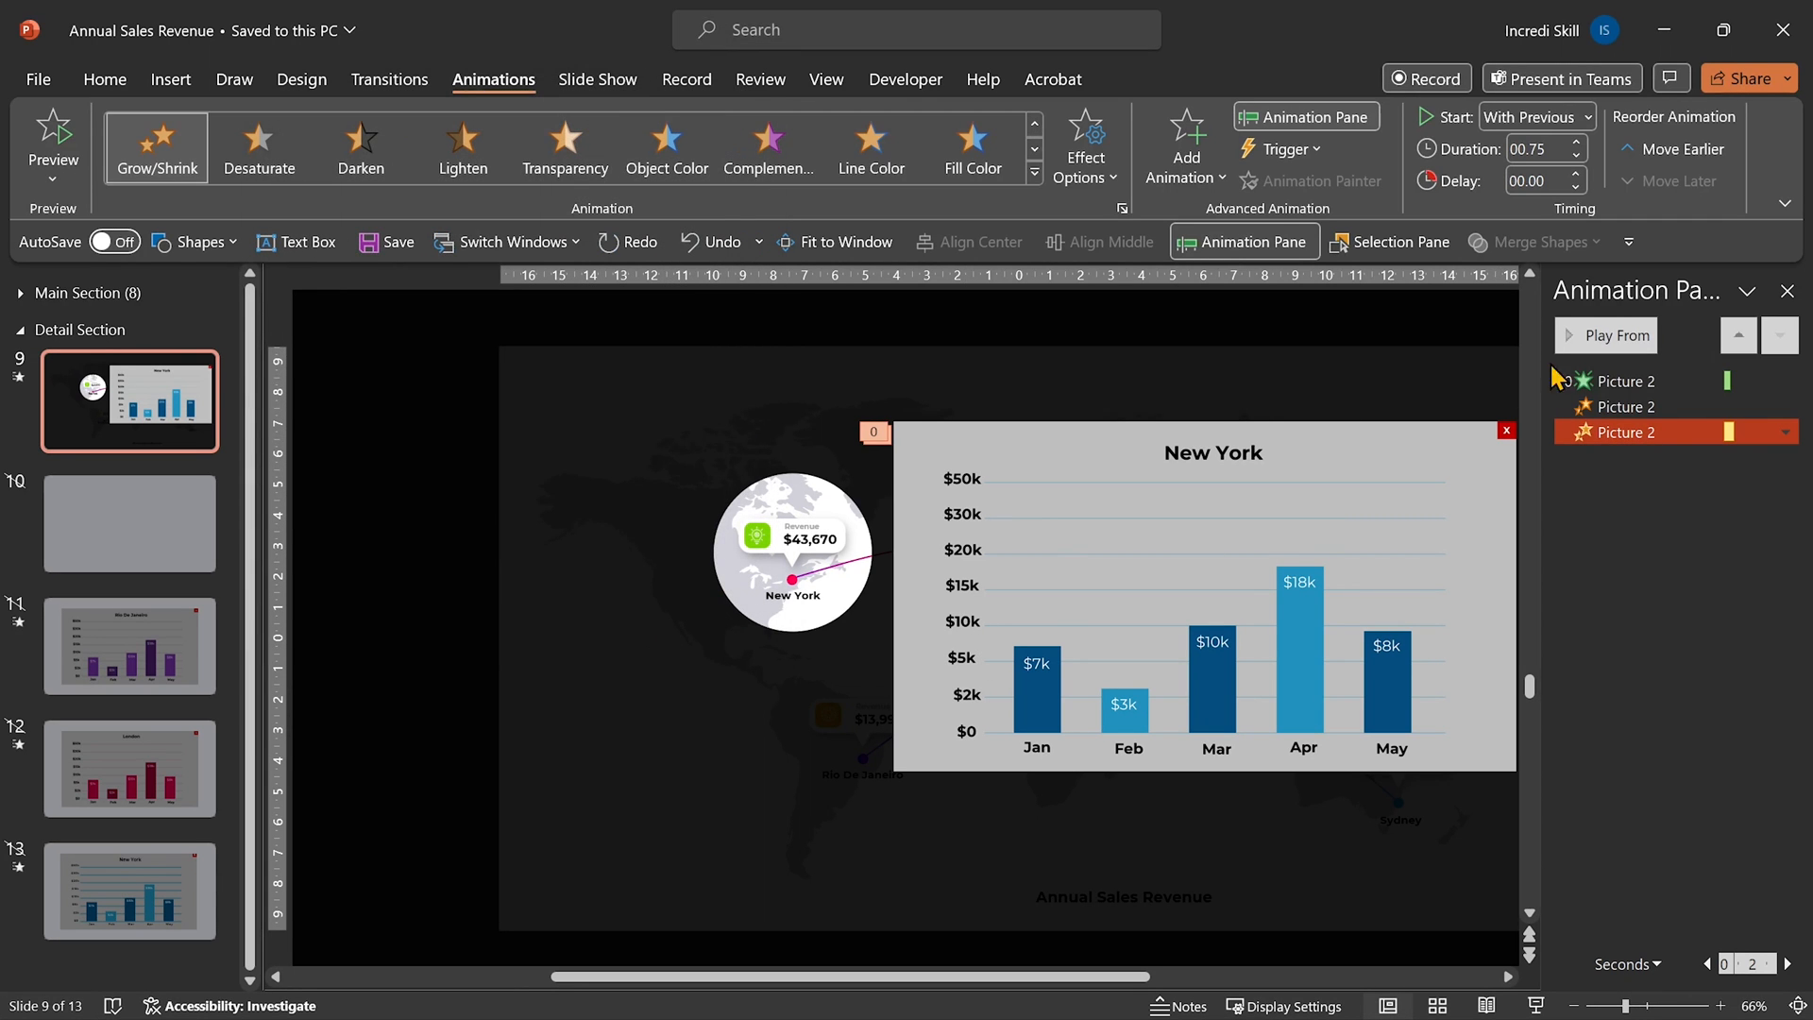
{"action": "left_click", "coordinate": [1786, 292]}
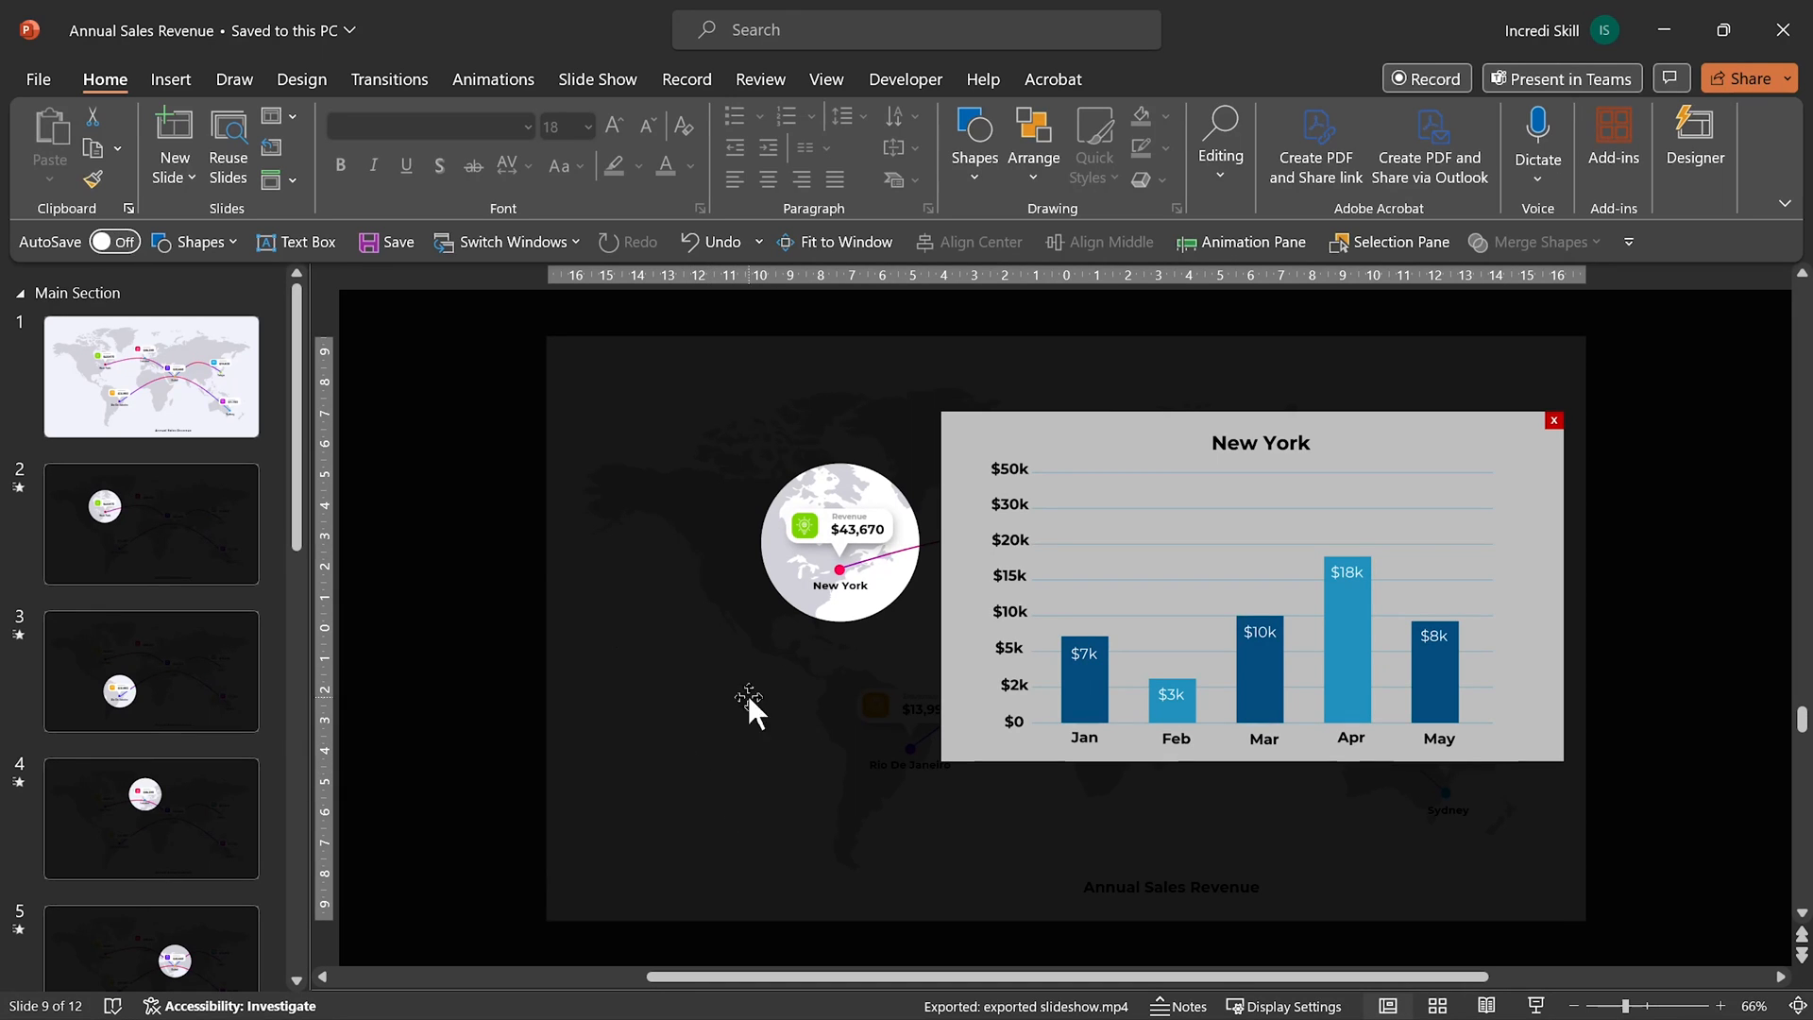
{"action": "left_click", "coordinate": [165, 532]}
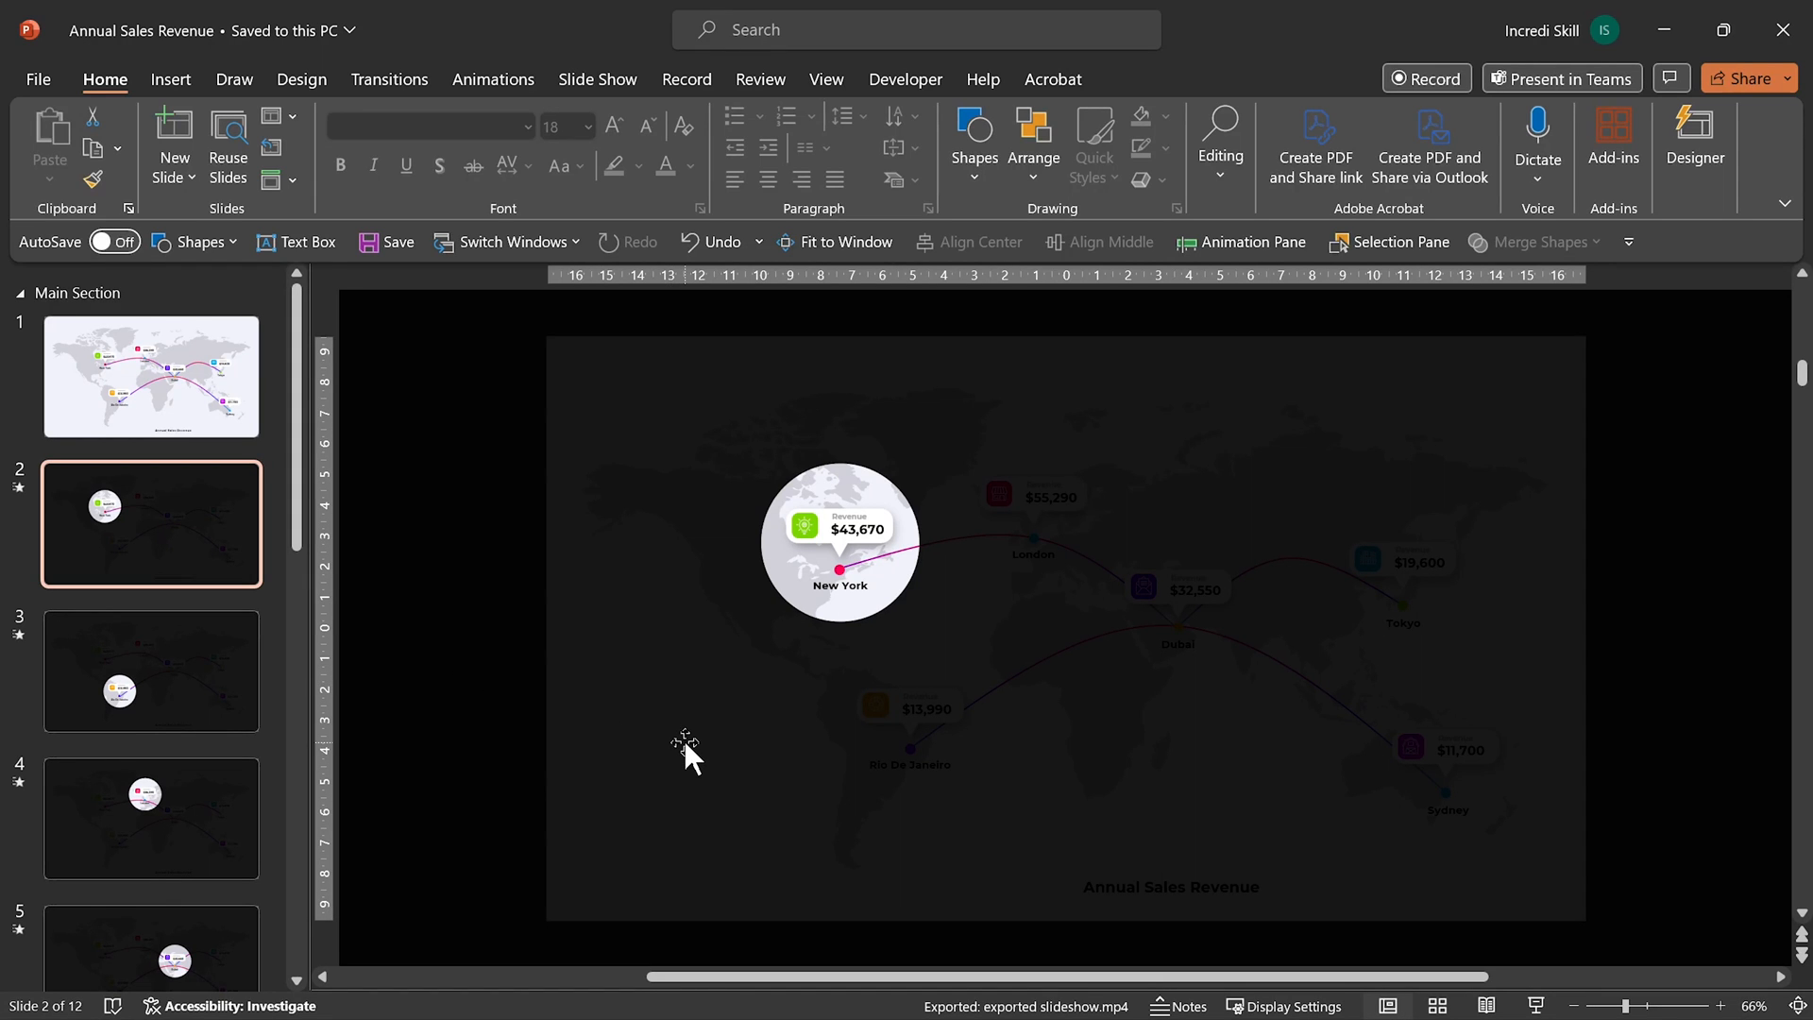
{"action": "left_click", "coordinate": [857, 567], "text": "ctrl"}
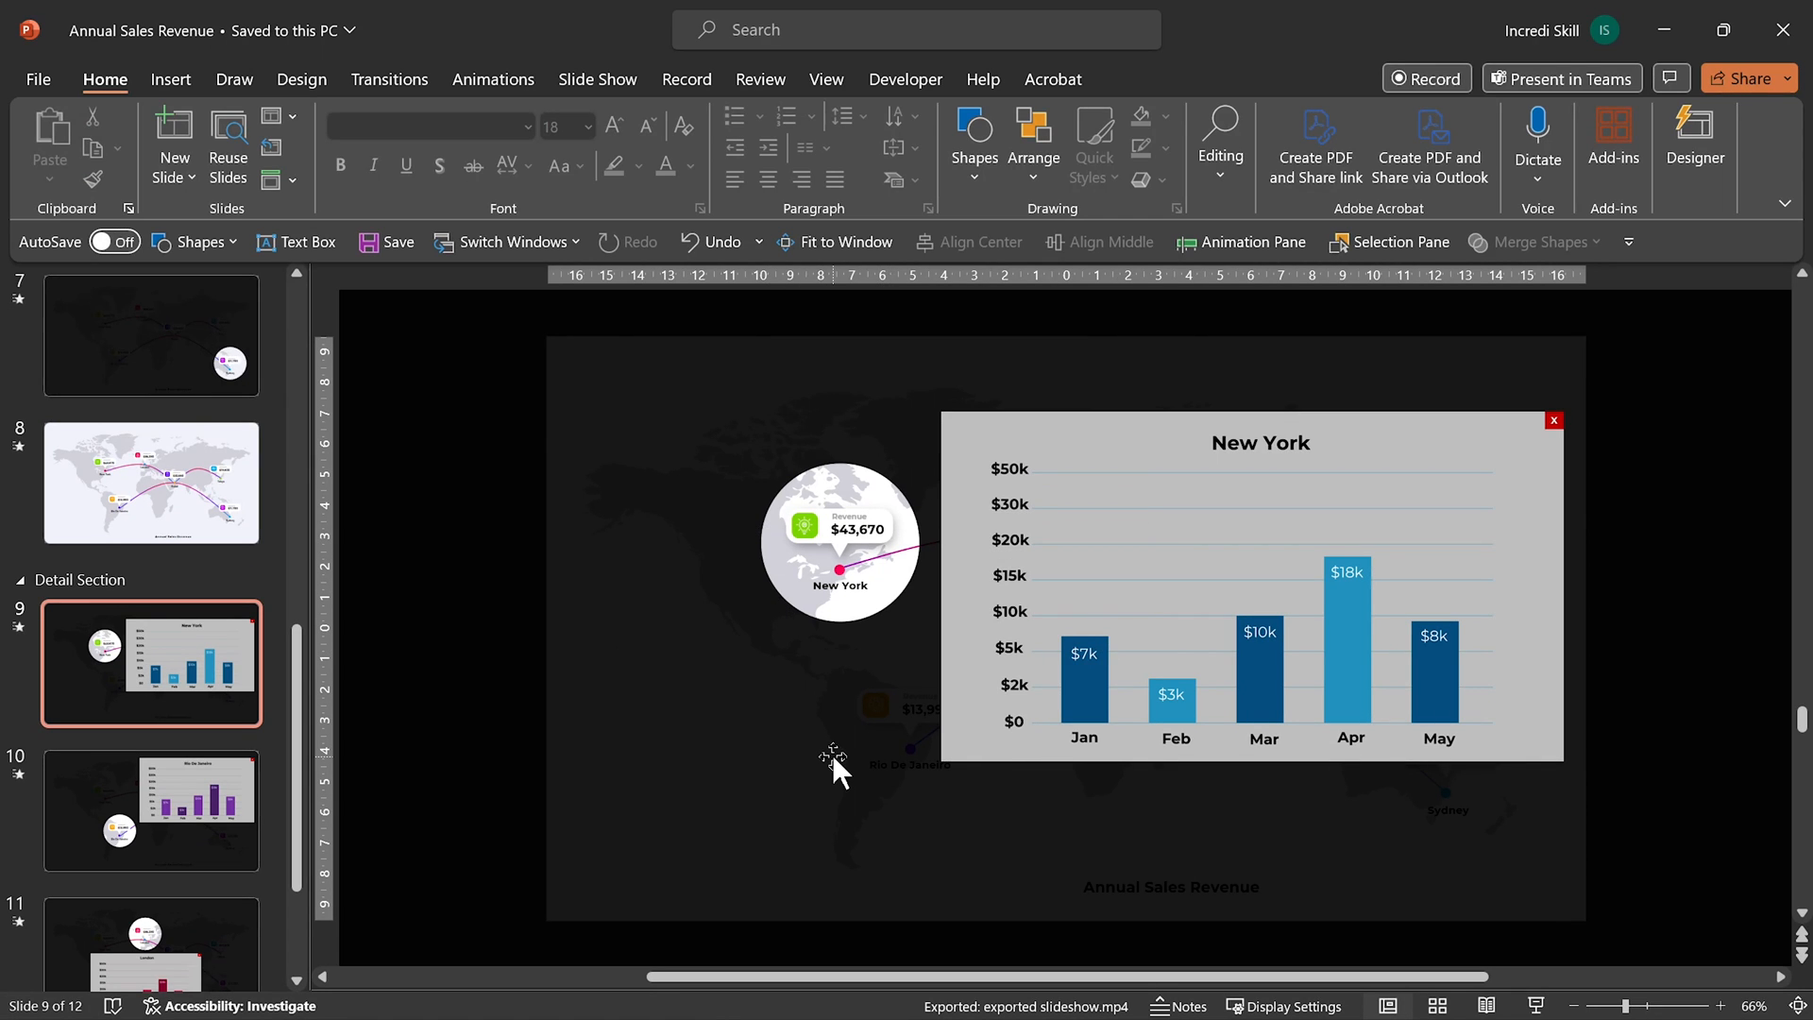
{"action": "left_click", "coordinate": [1555, 430], "text": "ctrl"}
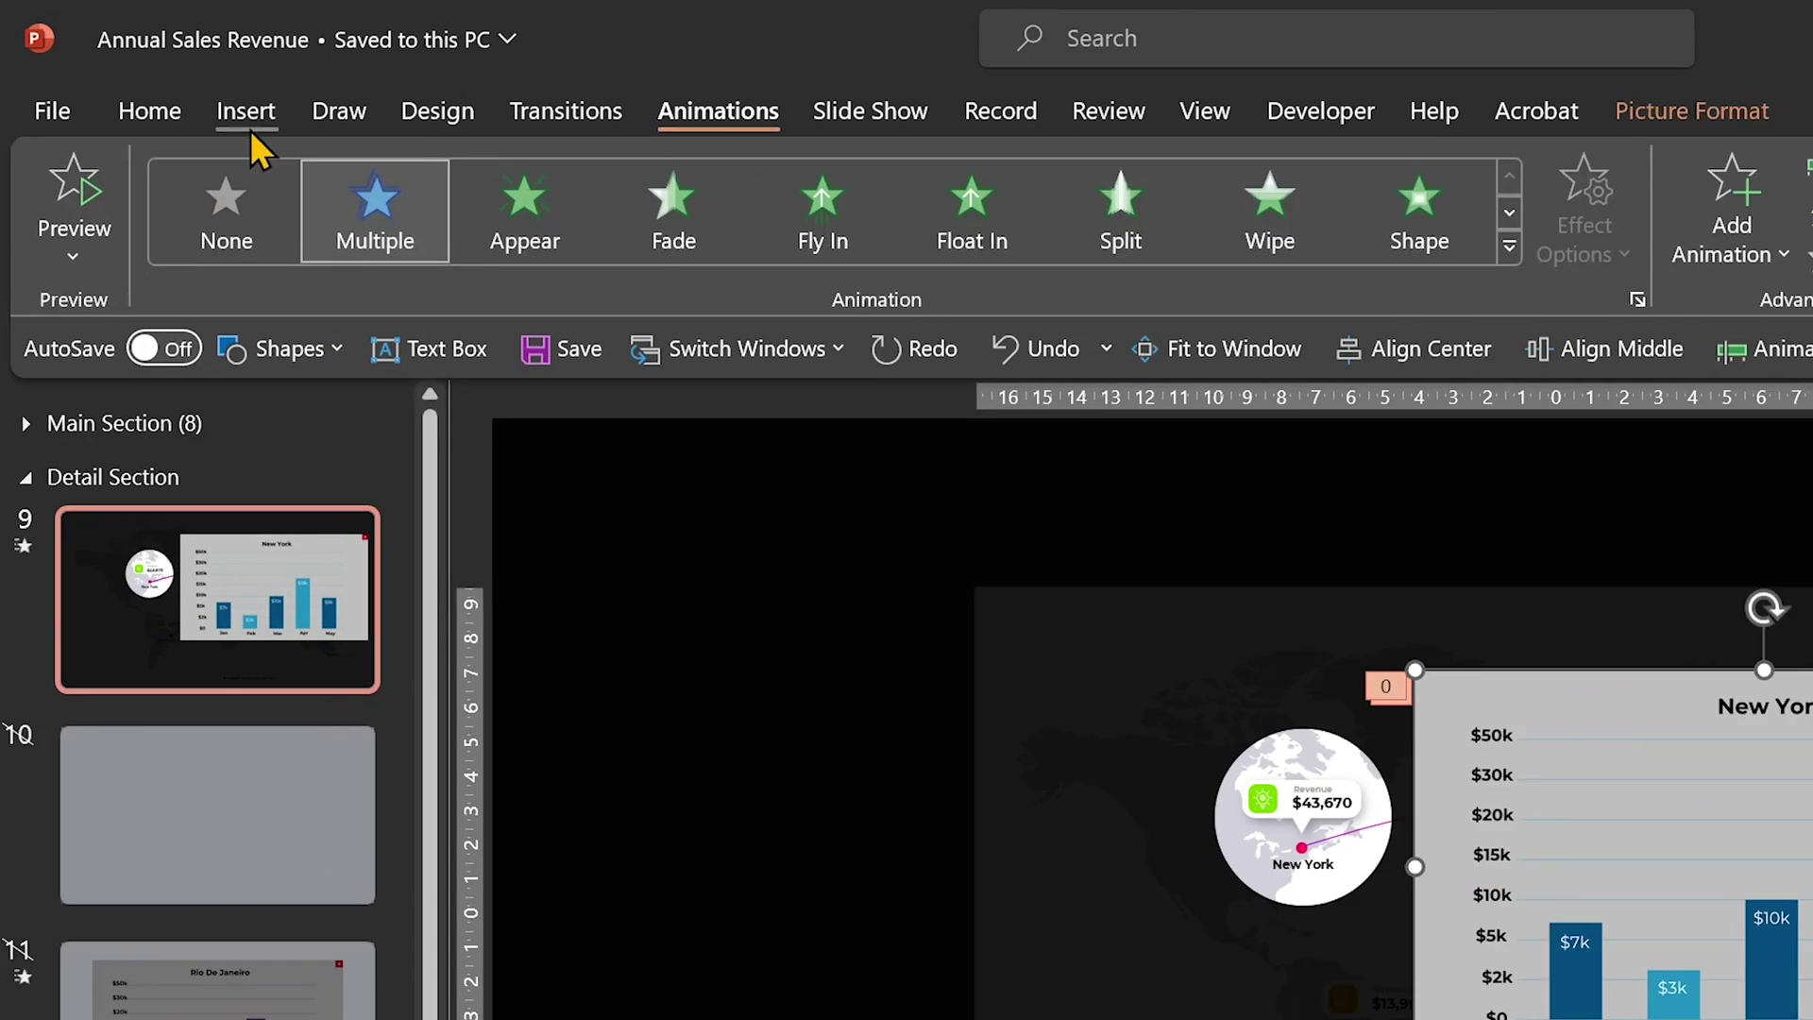
Give the New York chart a click action hyperlinking to Slide 2 with Highlight click enabled
{"action": "left_click", "coordinate": [251, 130]}
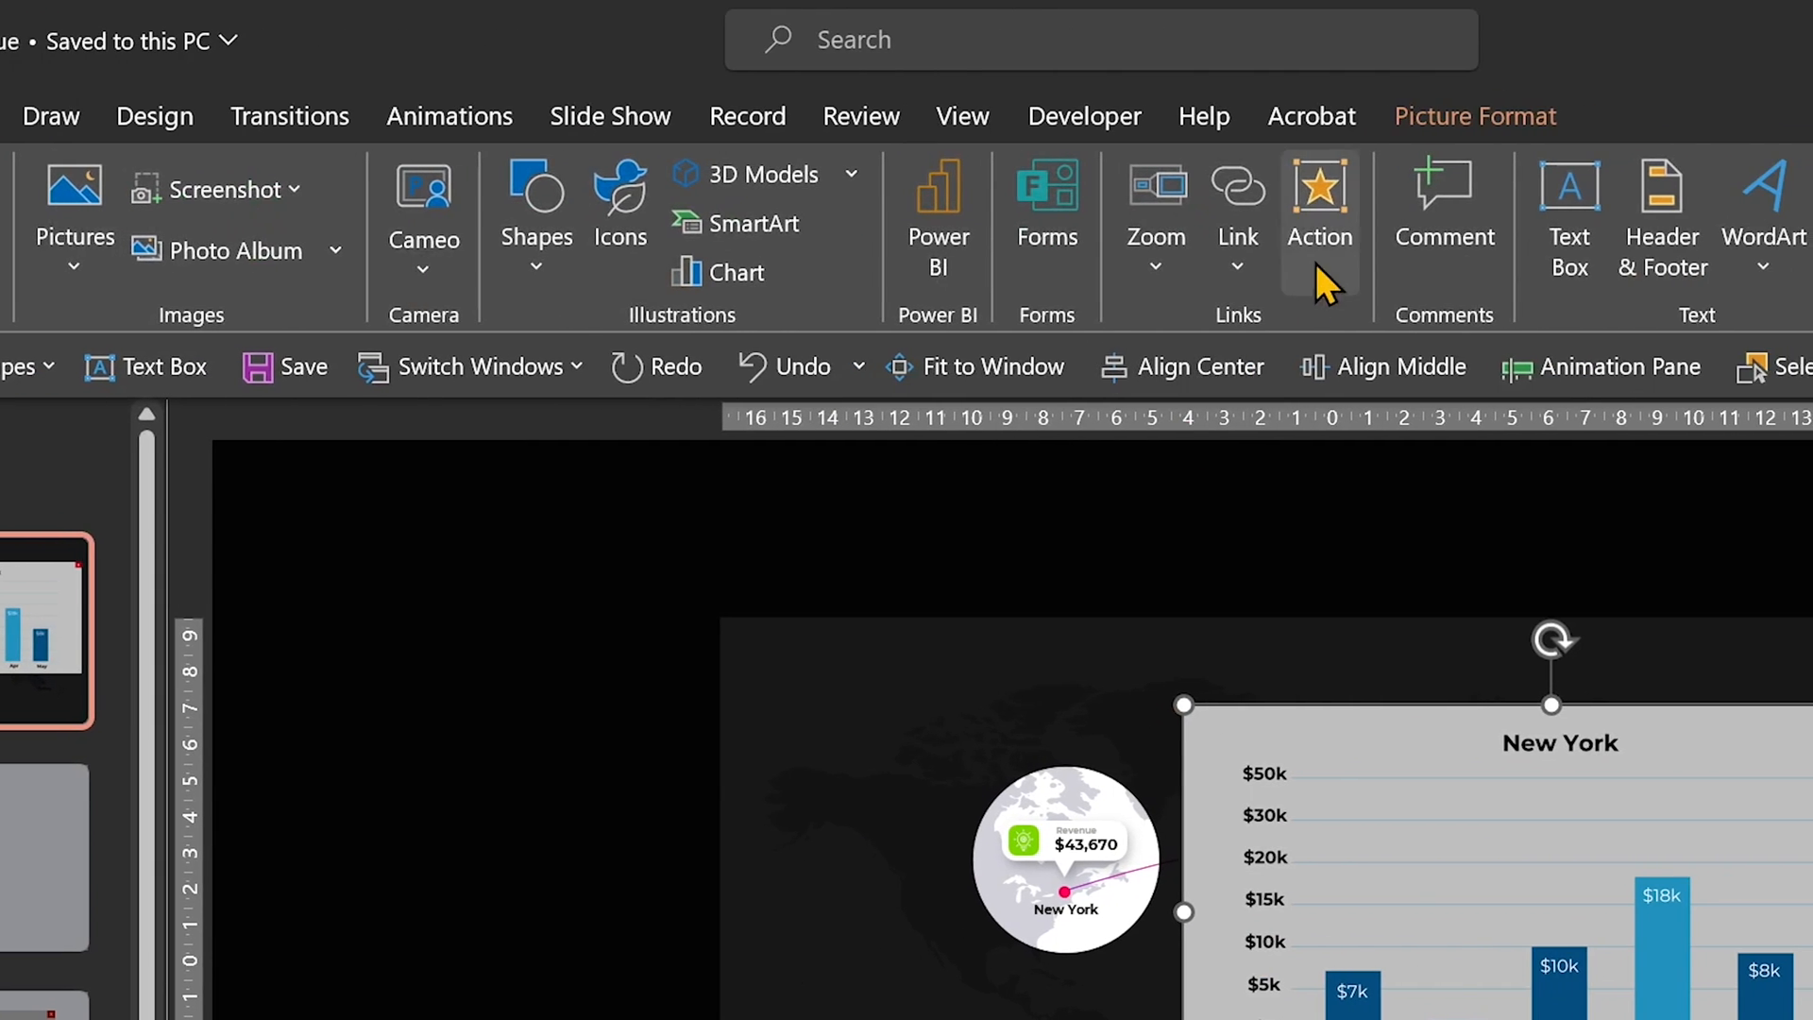
{"action": "left_click", "coordinate": [1407, 213]}
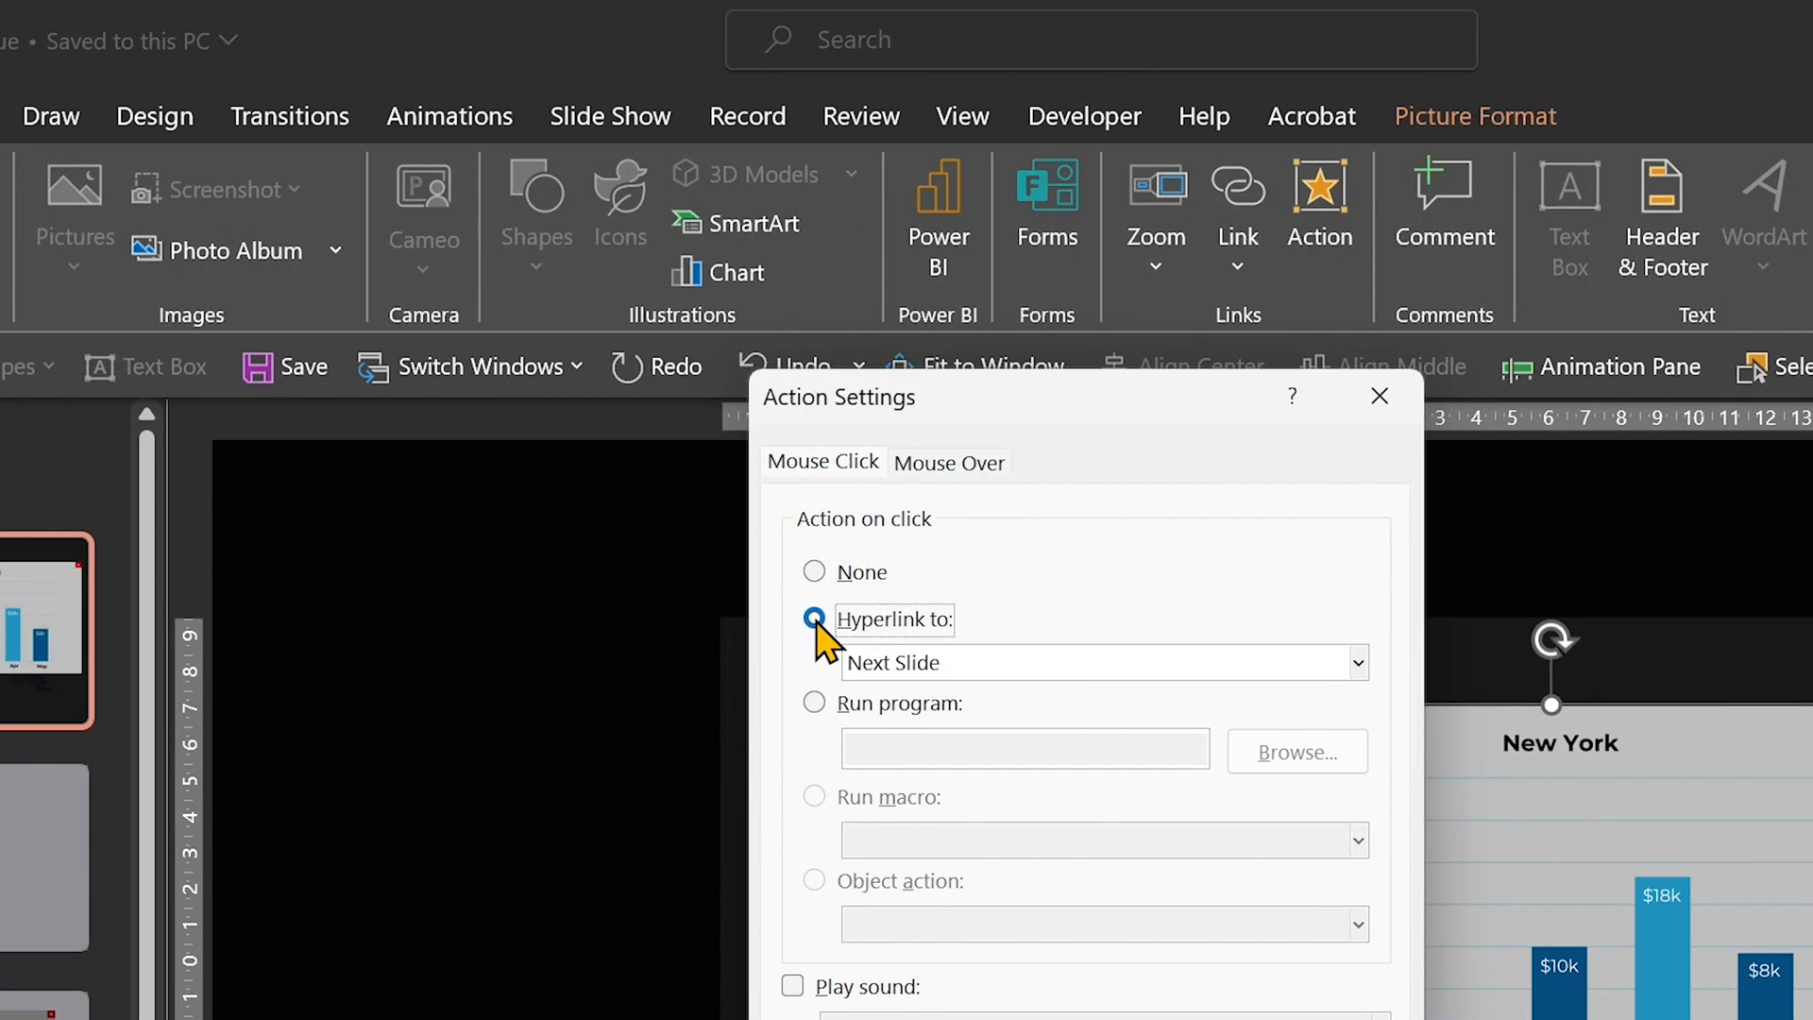
{"action": "left_click", "coordinate": [1357, 661]}
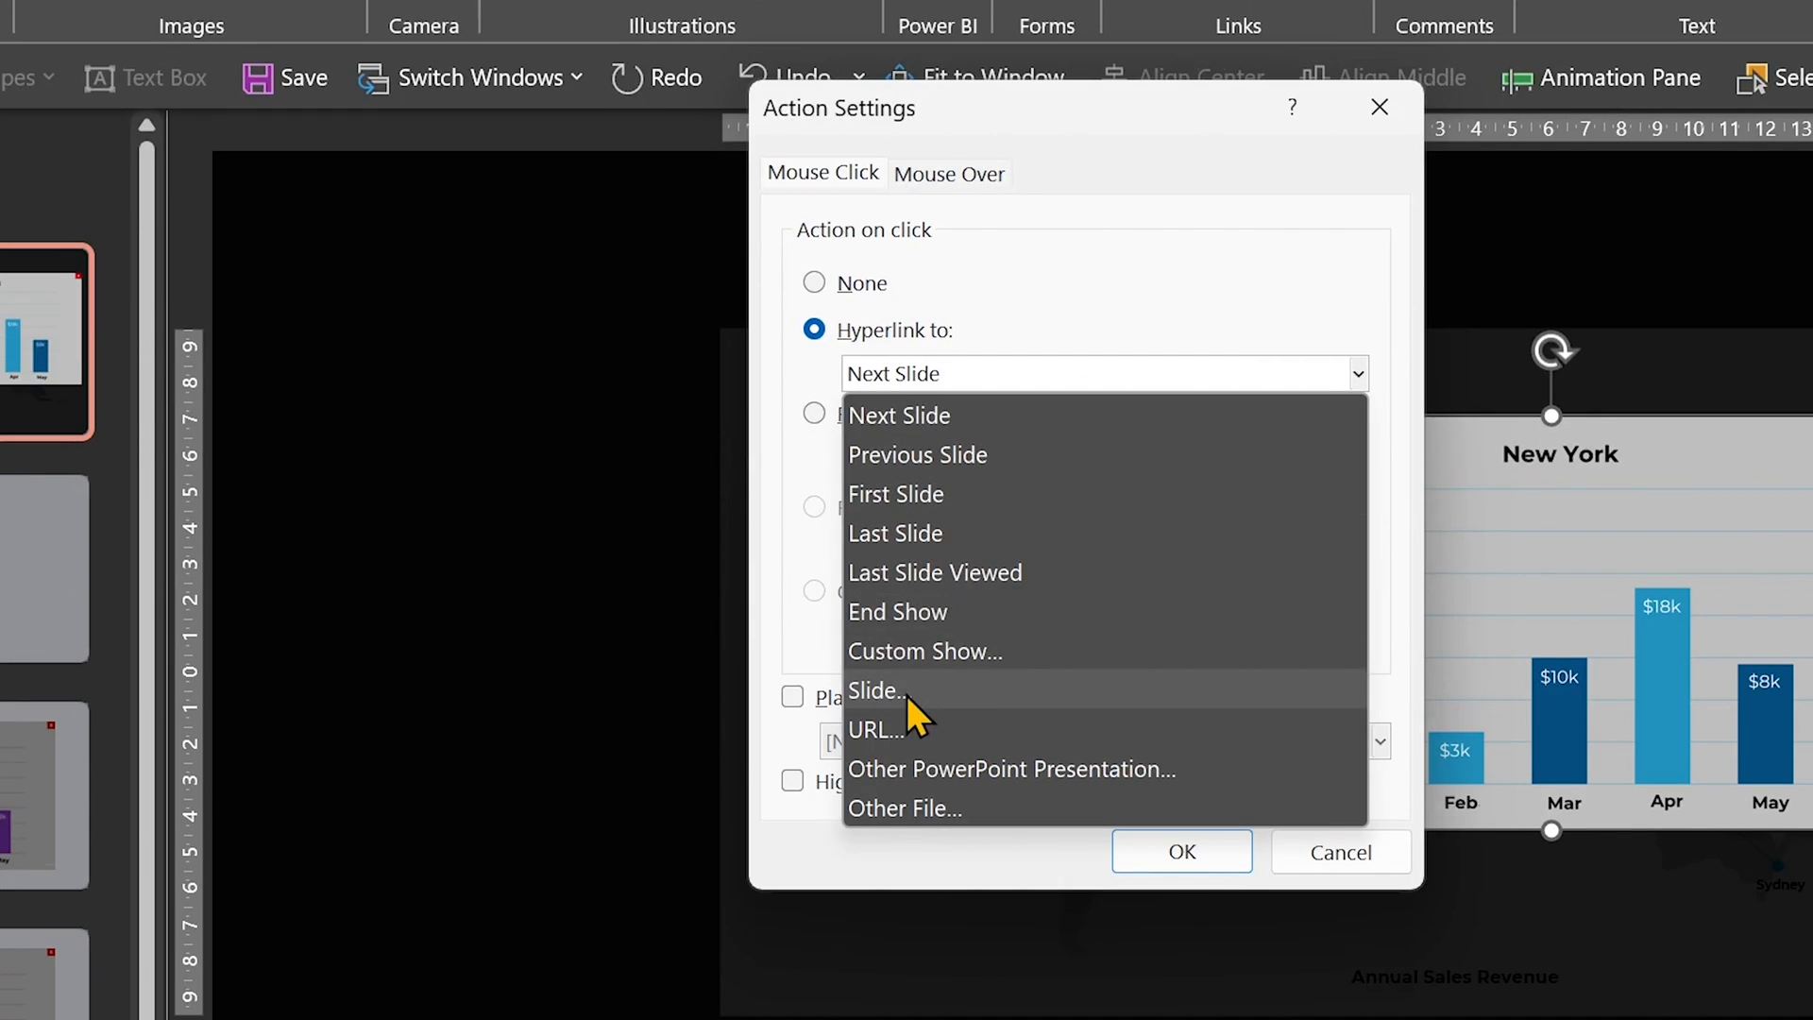
{"action": "left_click", "coordinate": [906, 691]}
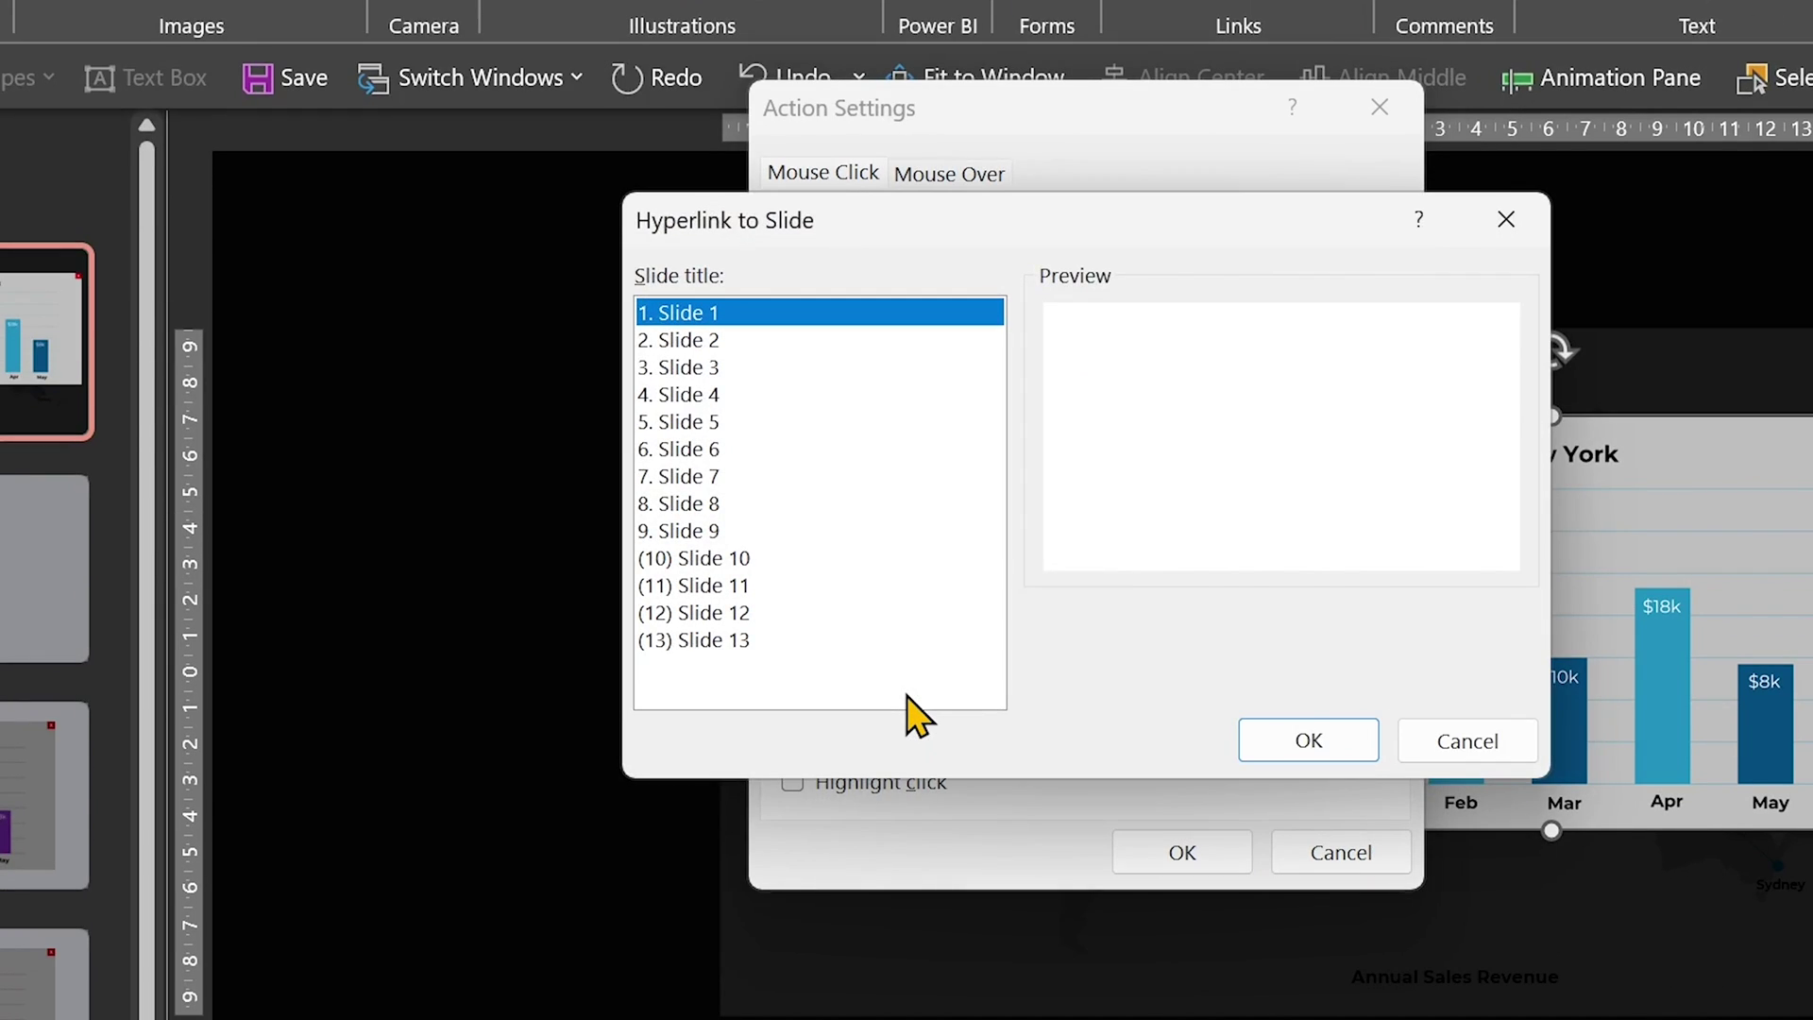
{"action": "left_click", "coordinate": [707, 344]}
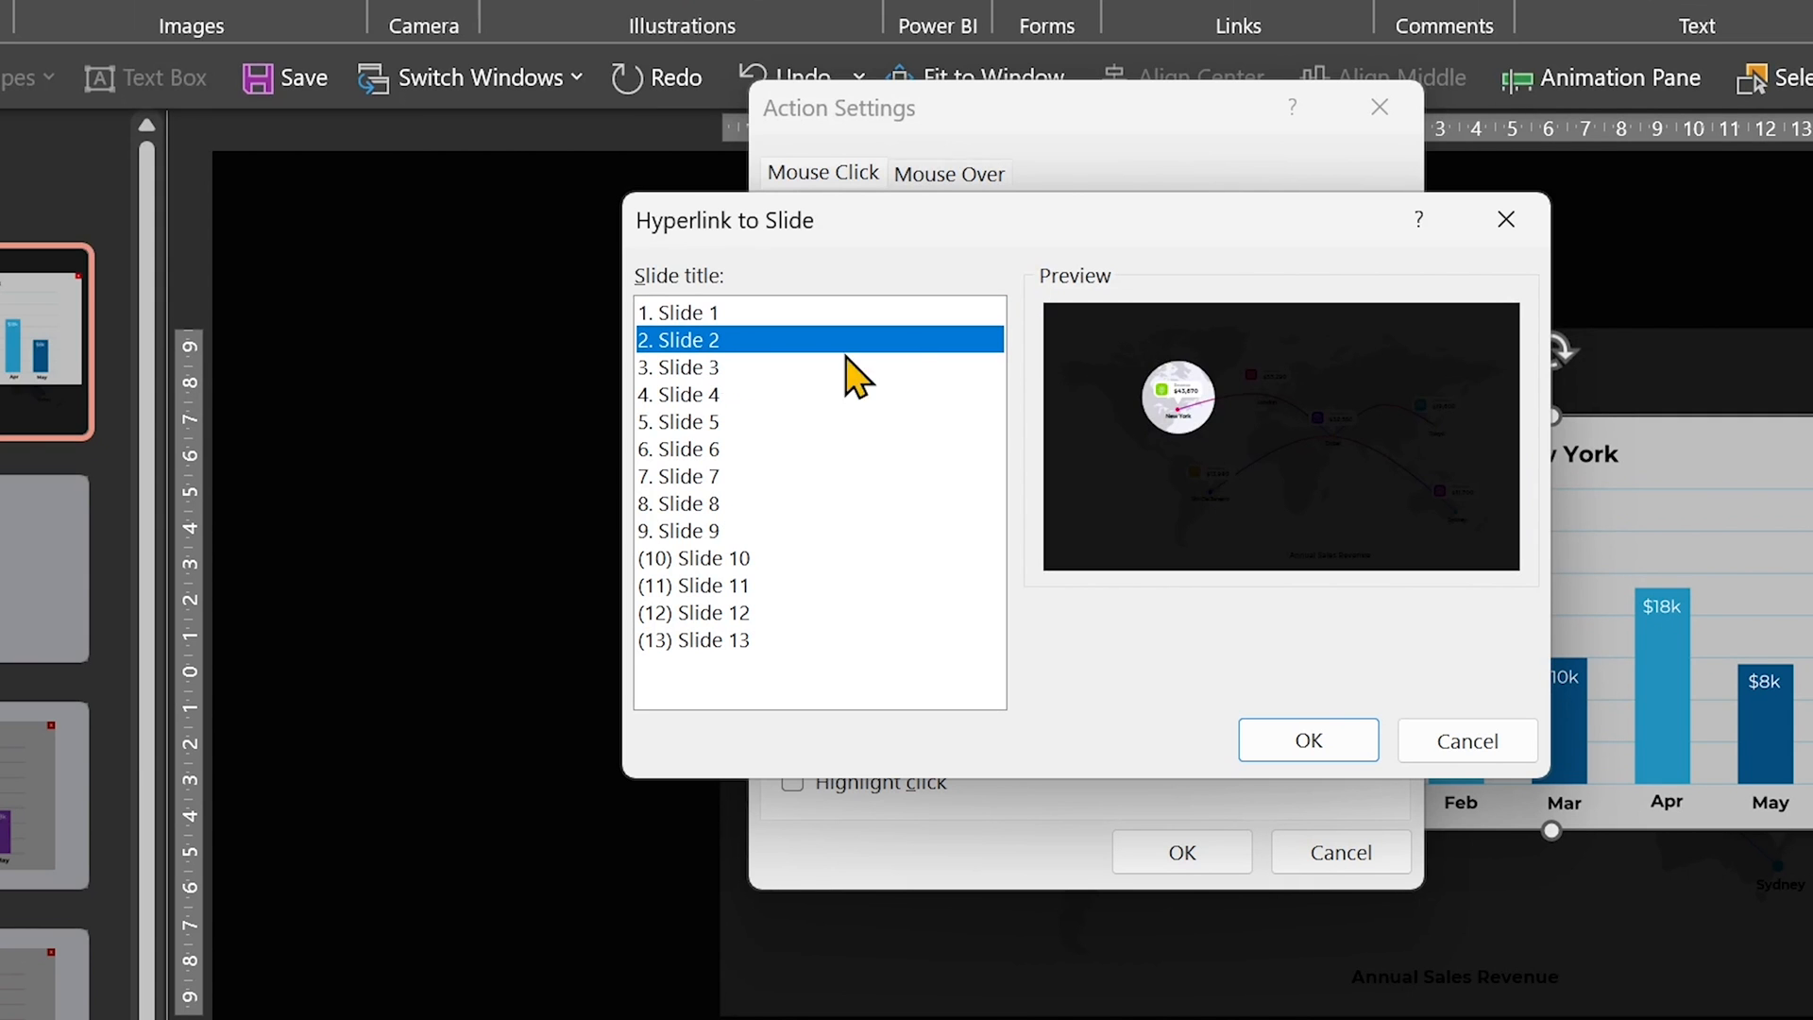
{"action": "left_click", "coordinate": [1309, 741]}
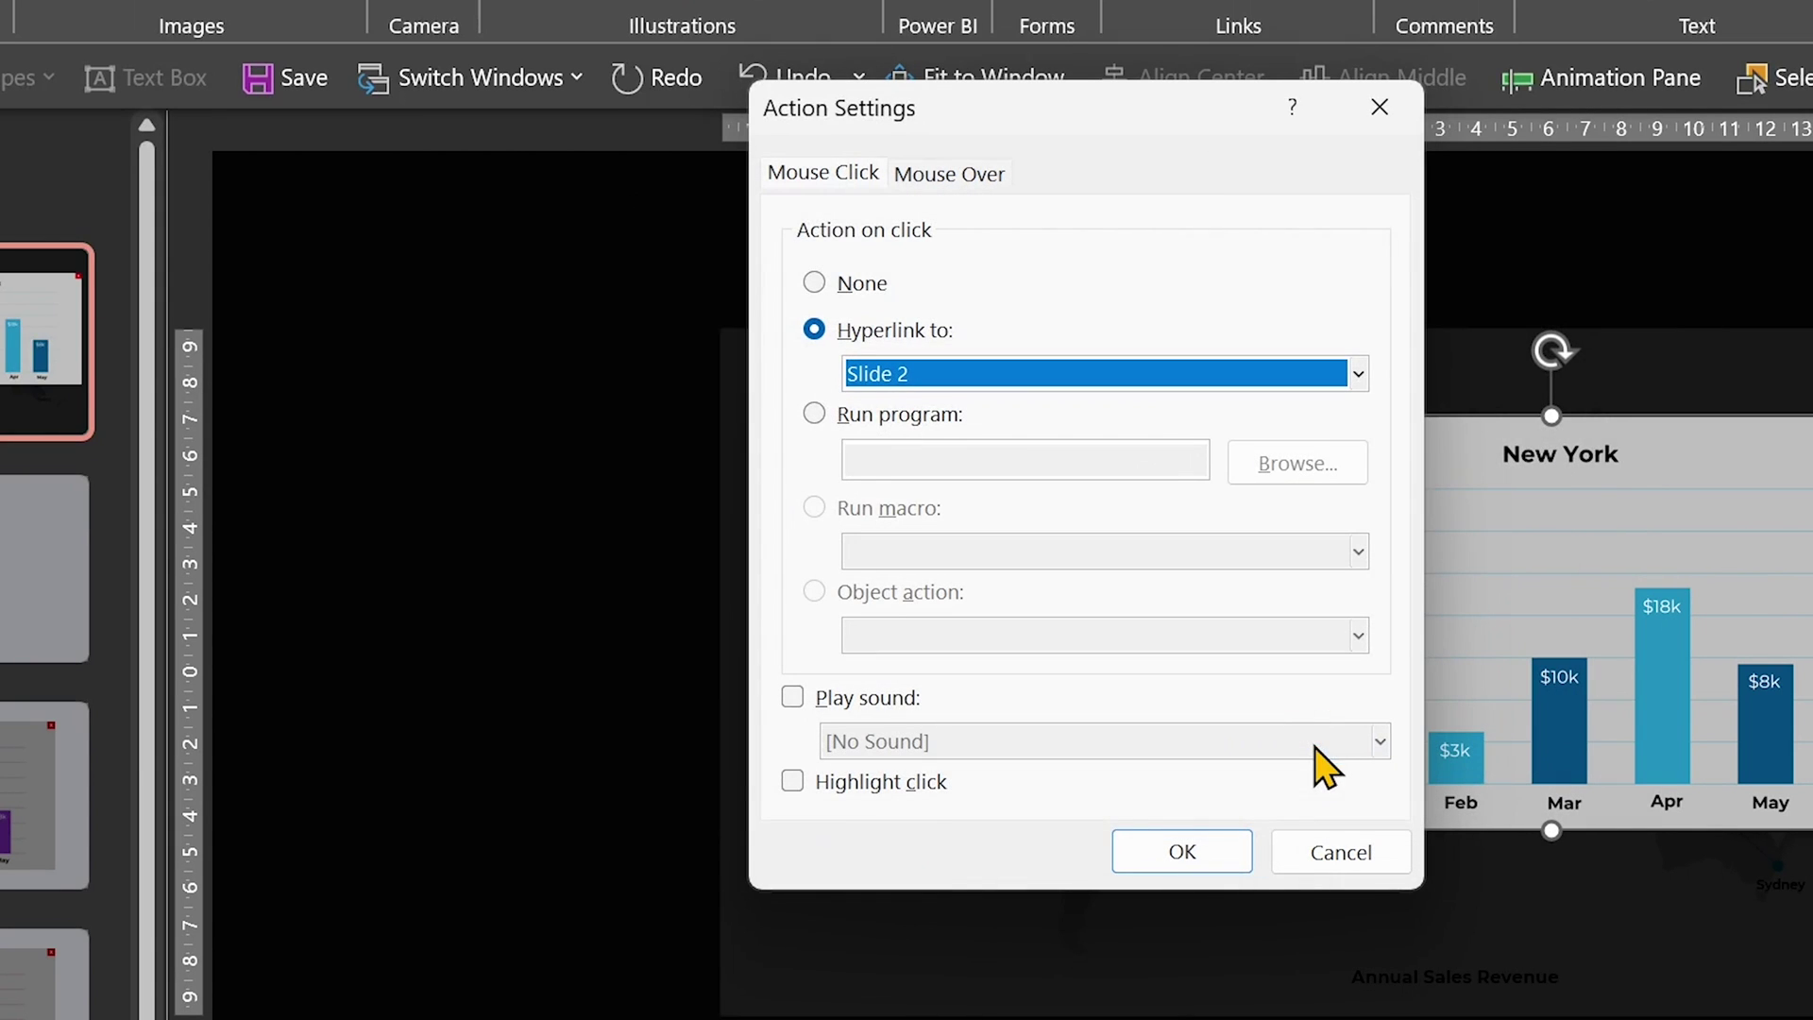
{"action": "left_click", "coordinate": [792, 780]}
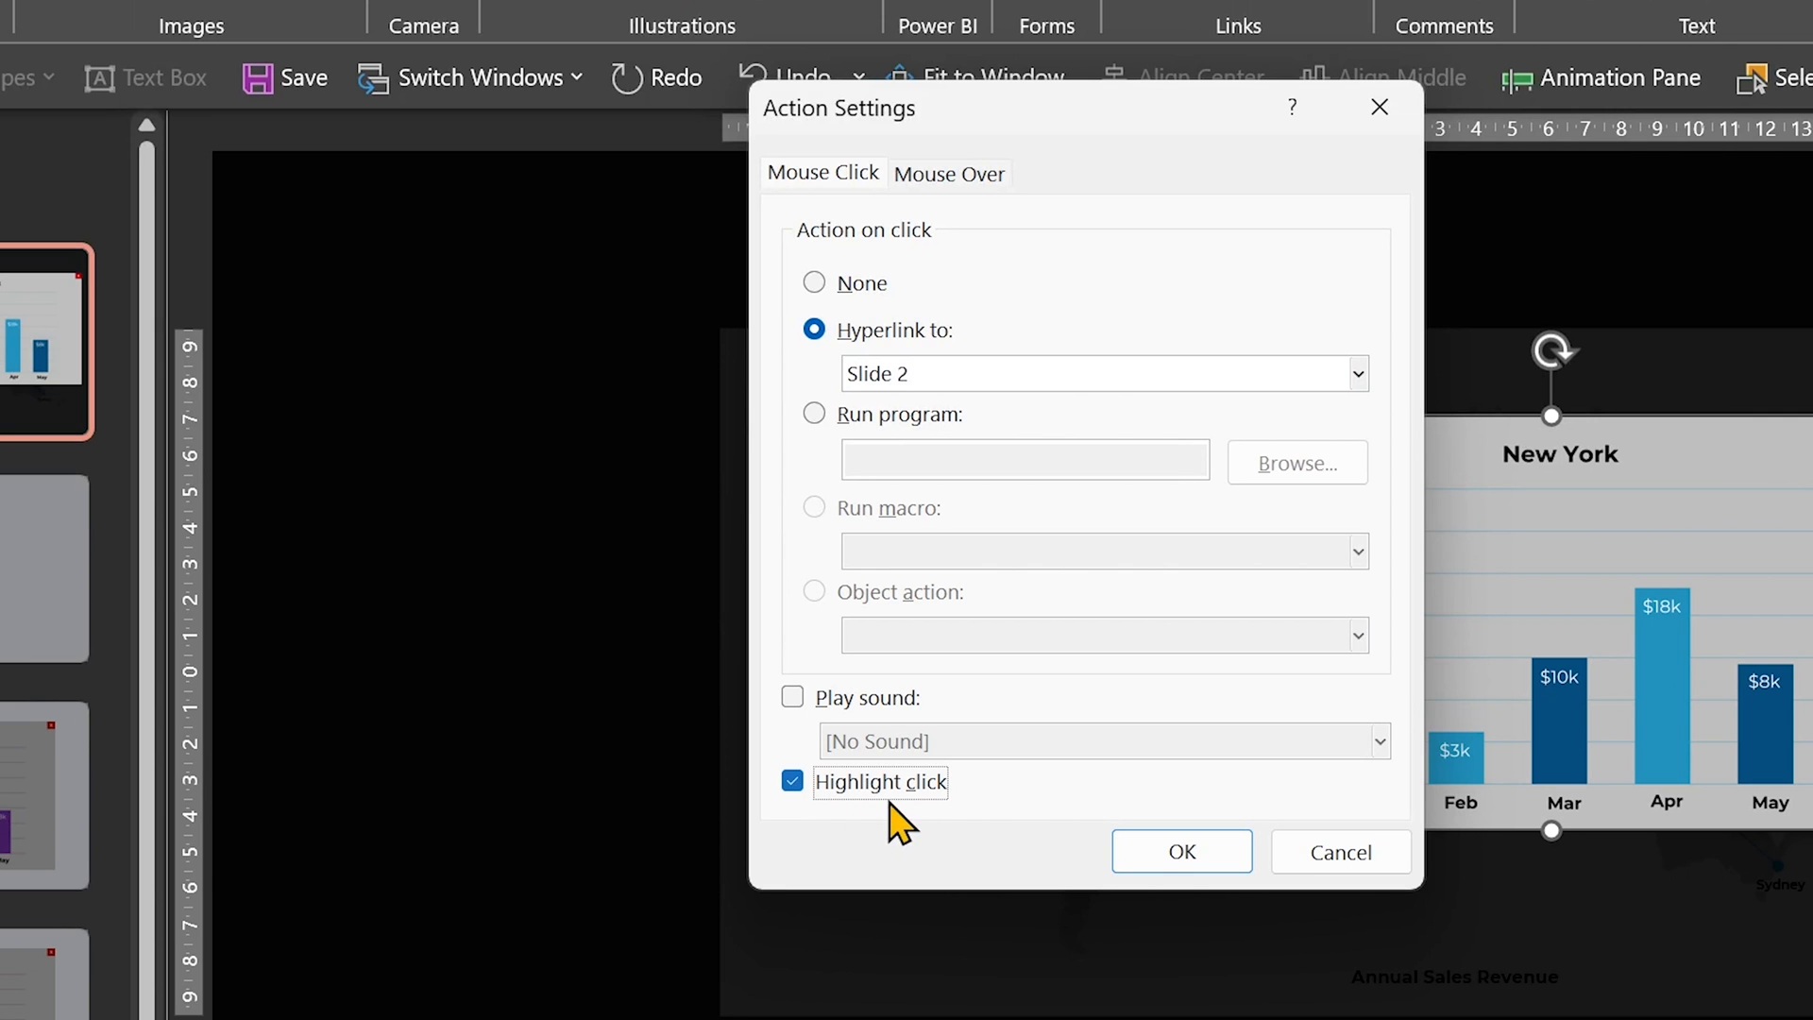
{"action": "left_click", "coordinate": [1175, 858]}
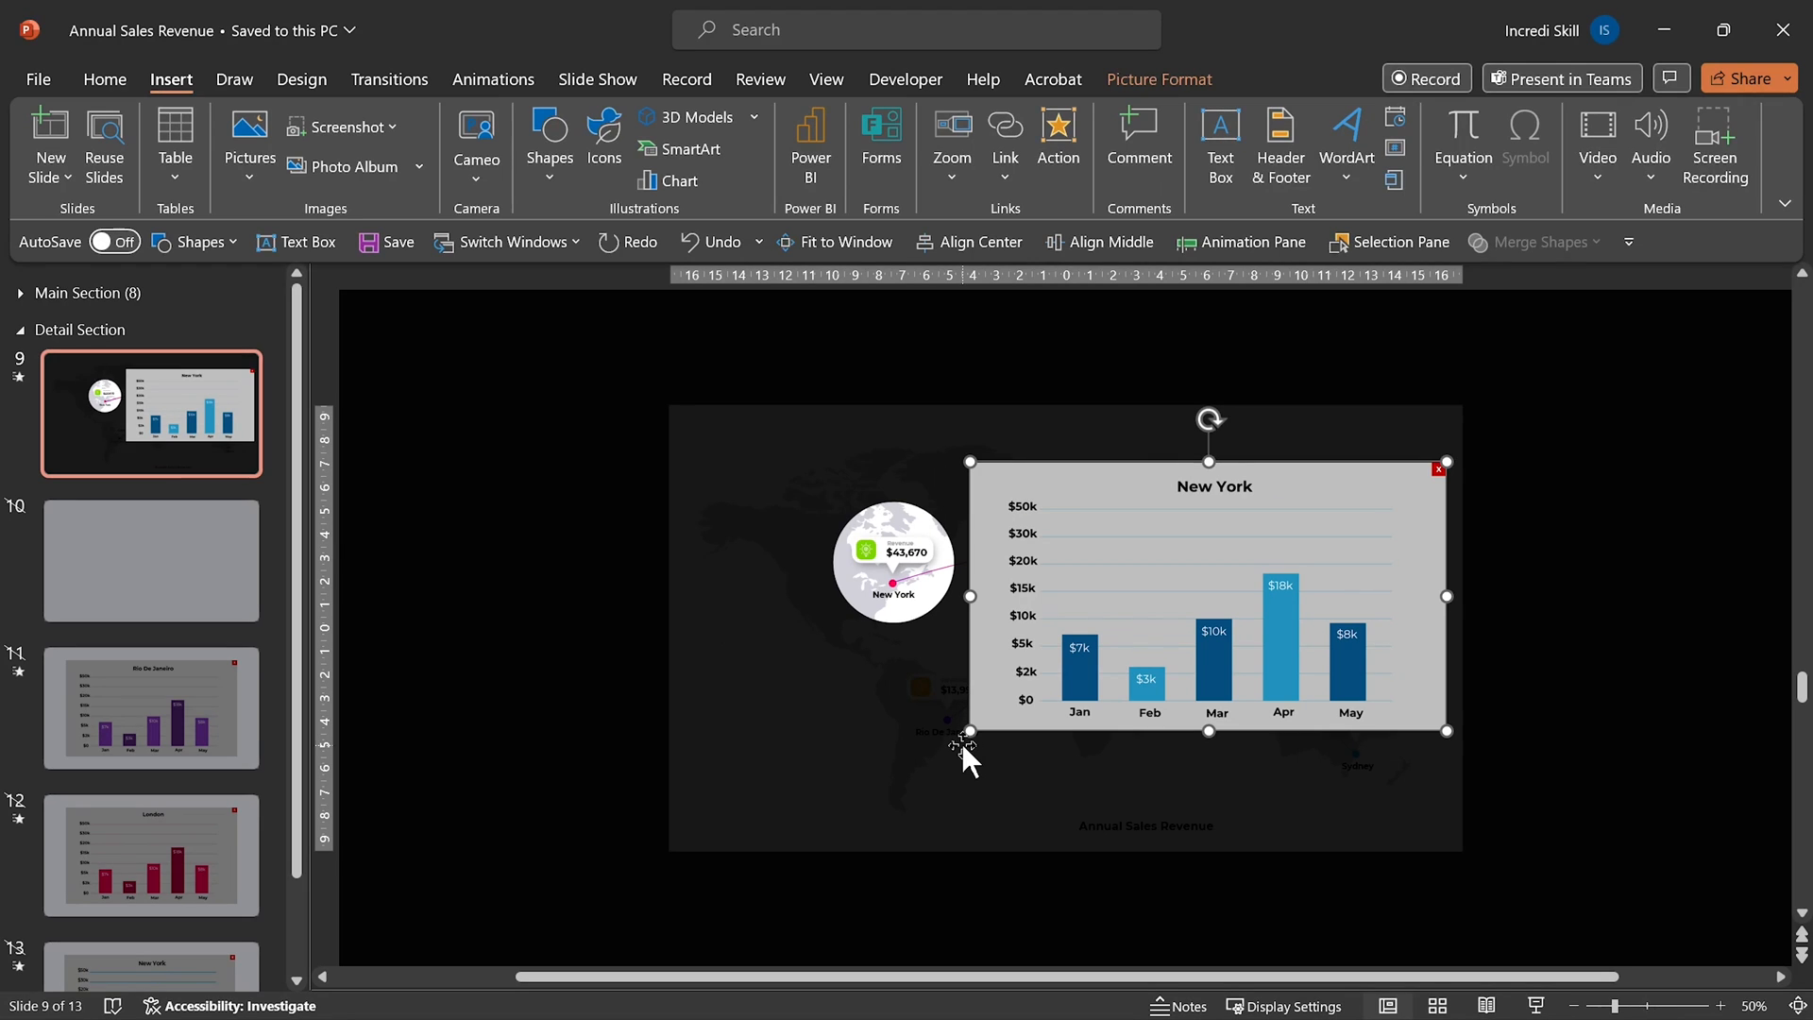
Go to slide 2 and select the $43,670 New York revenue callout
{"action": "left_click", "coordinate": [21, 292]}
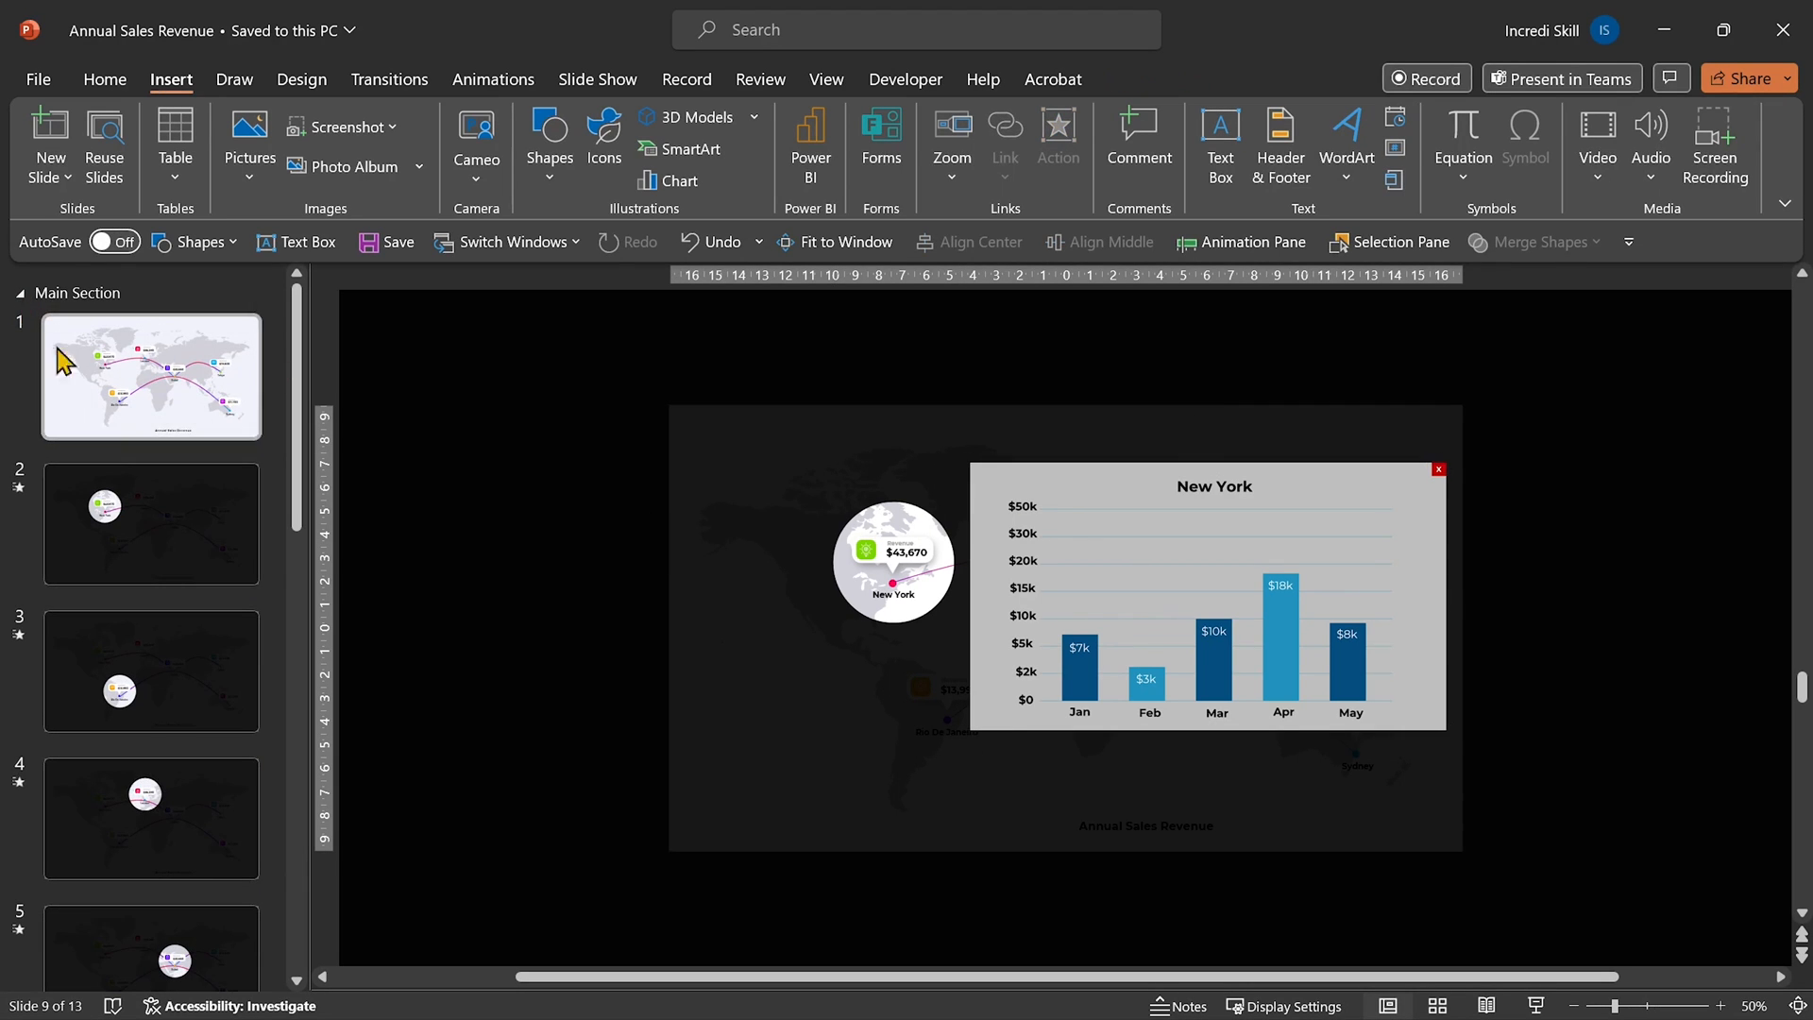
{"action": "left_click", "coordinate": [151, 524]}
{"action": "scroll", "coordinate": [997, 659], "scroll_direction": "up", "scroll_amount": 3}
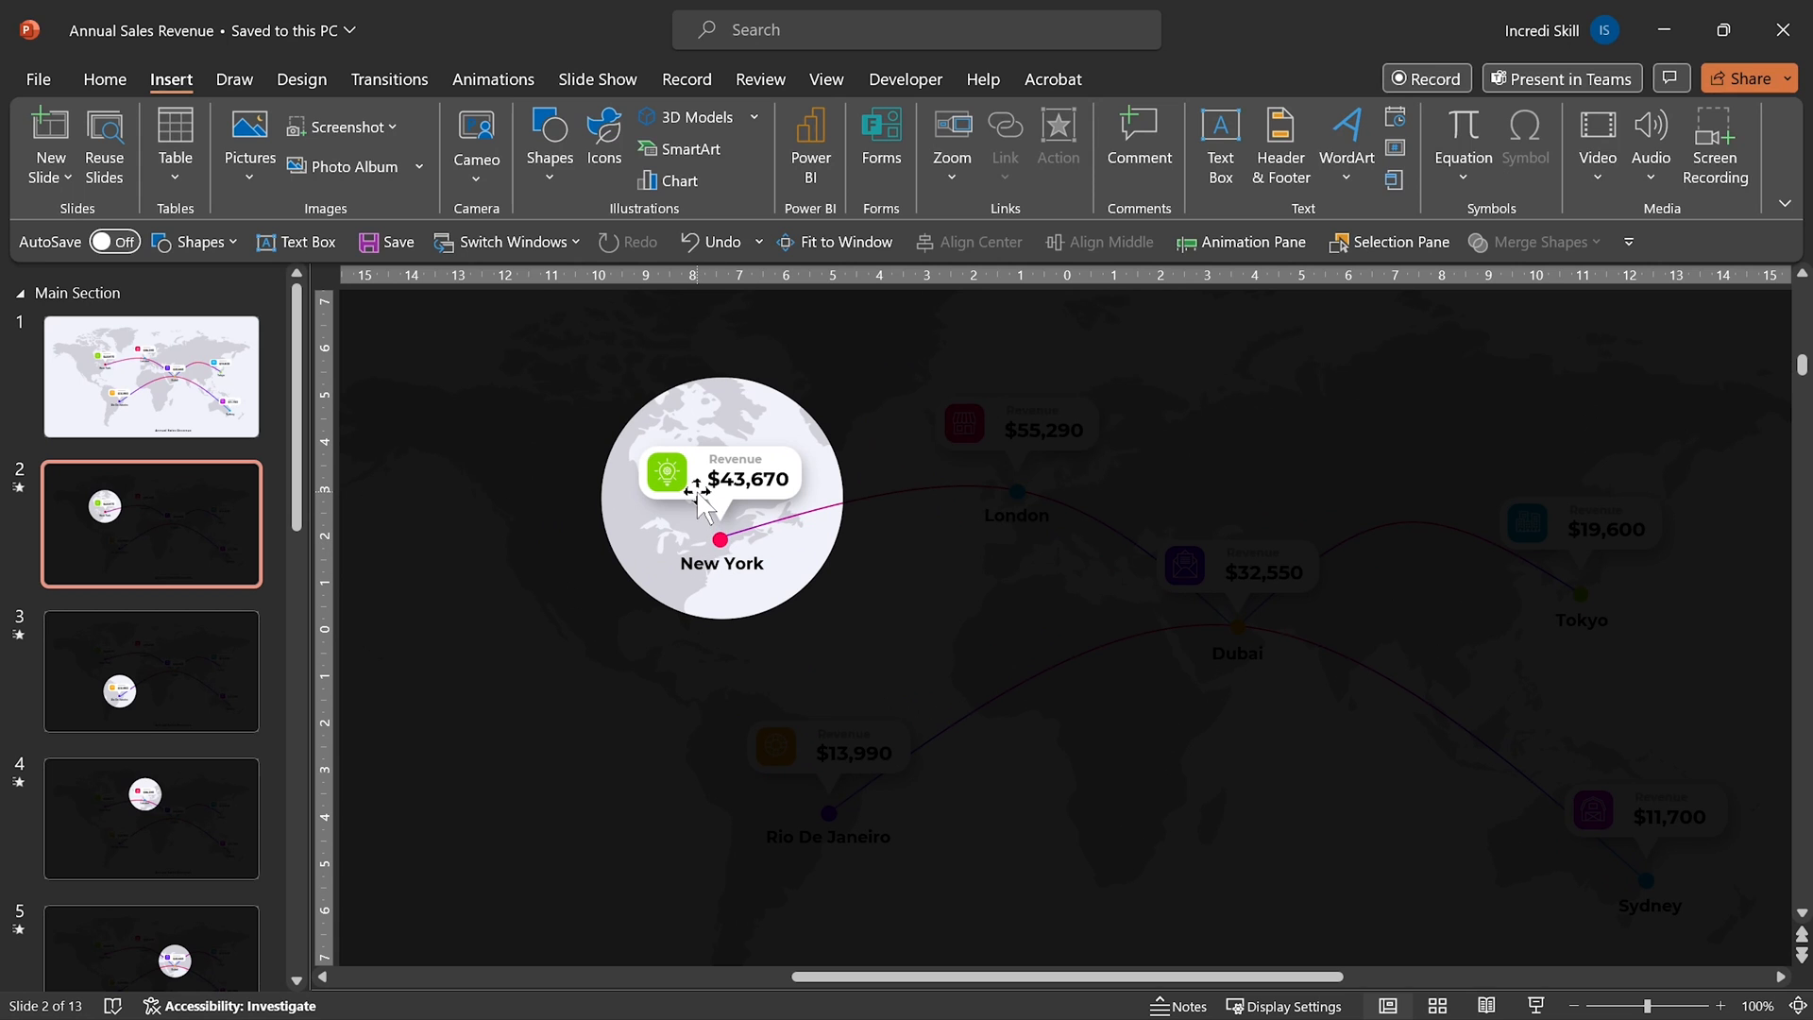
{"action": "left_click", "coordinate": [696, 492]}
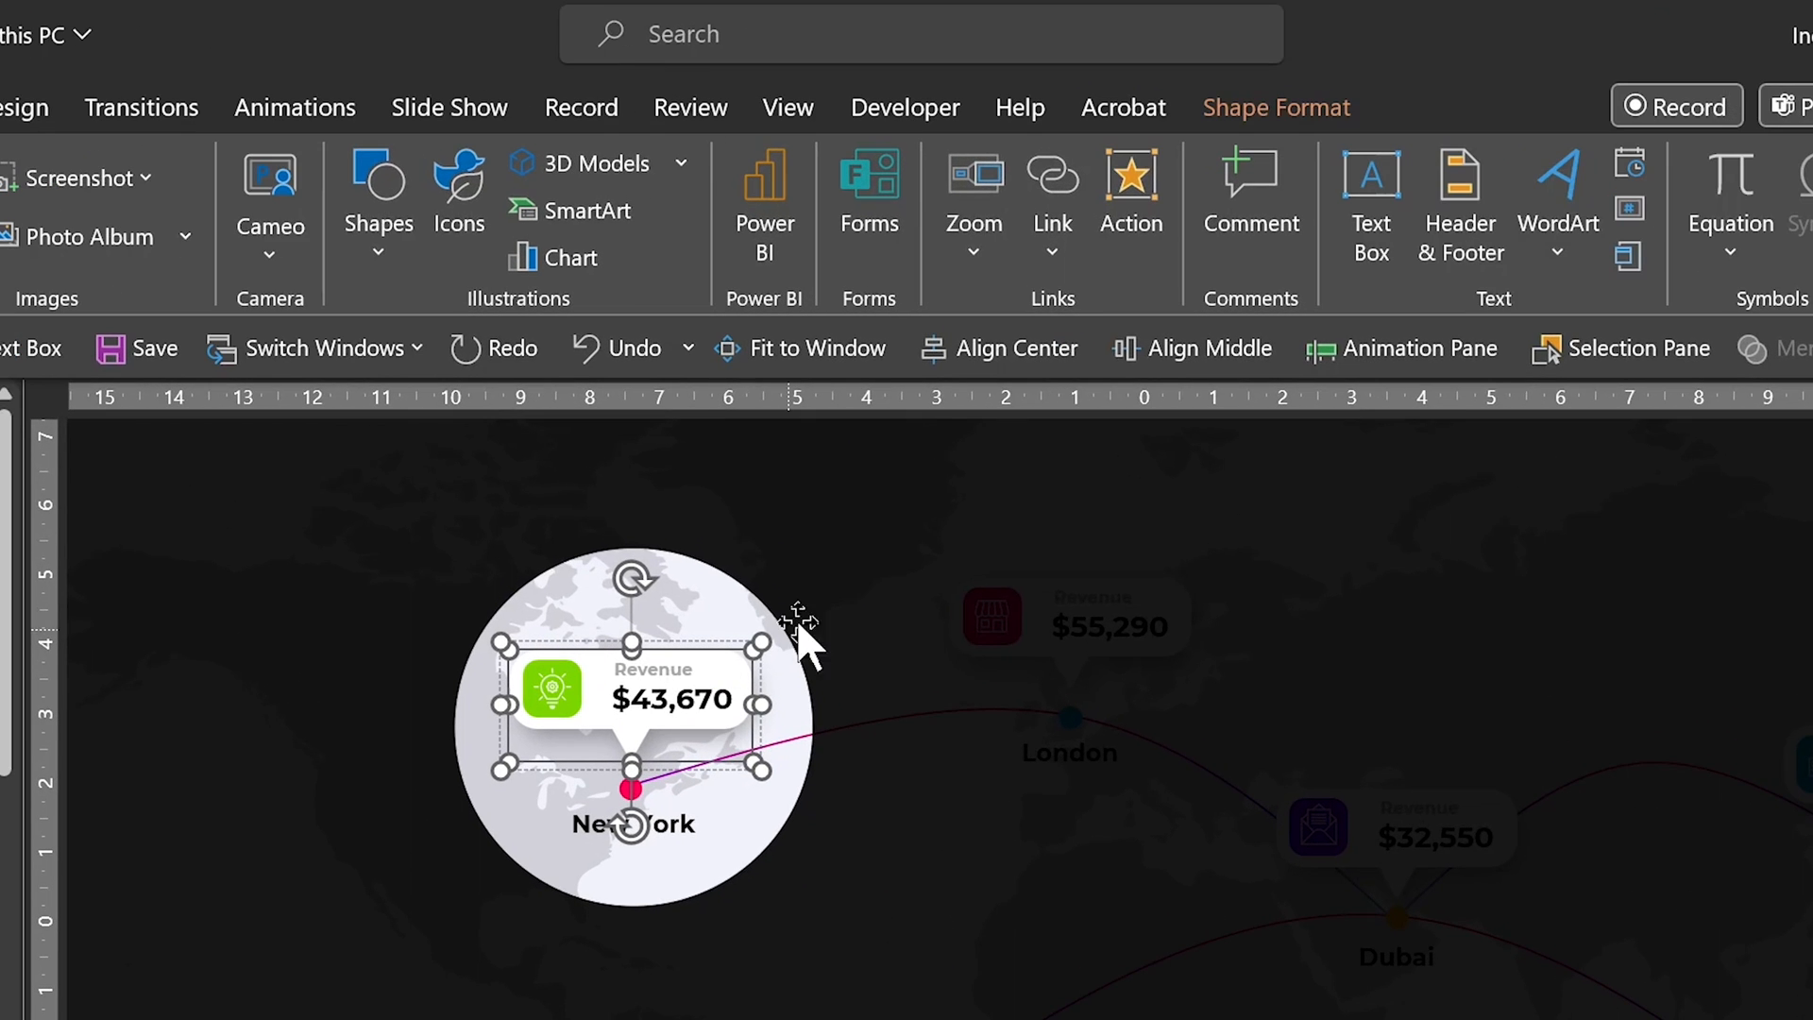
Give the callout a click action hyperlinking to Slide 9 with Highlight click enabled
{"action": "left_click", "coordinate": [1132, 199]}
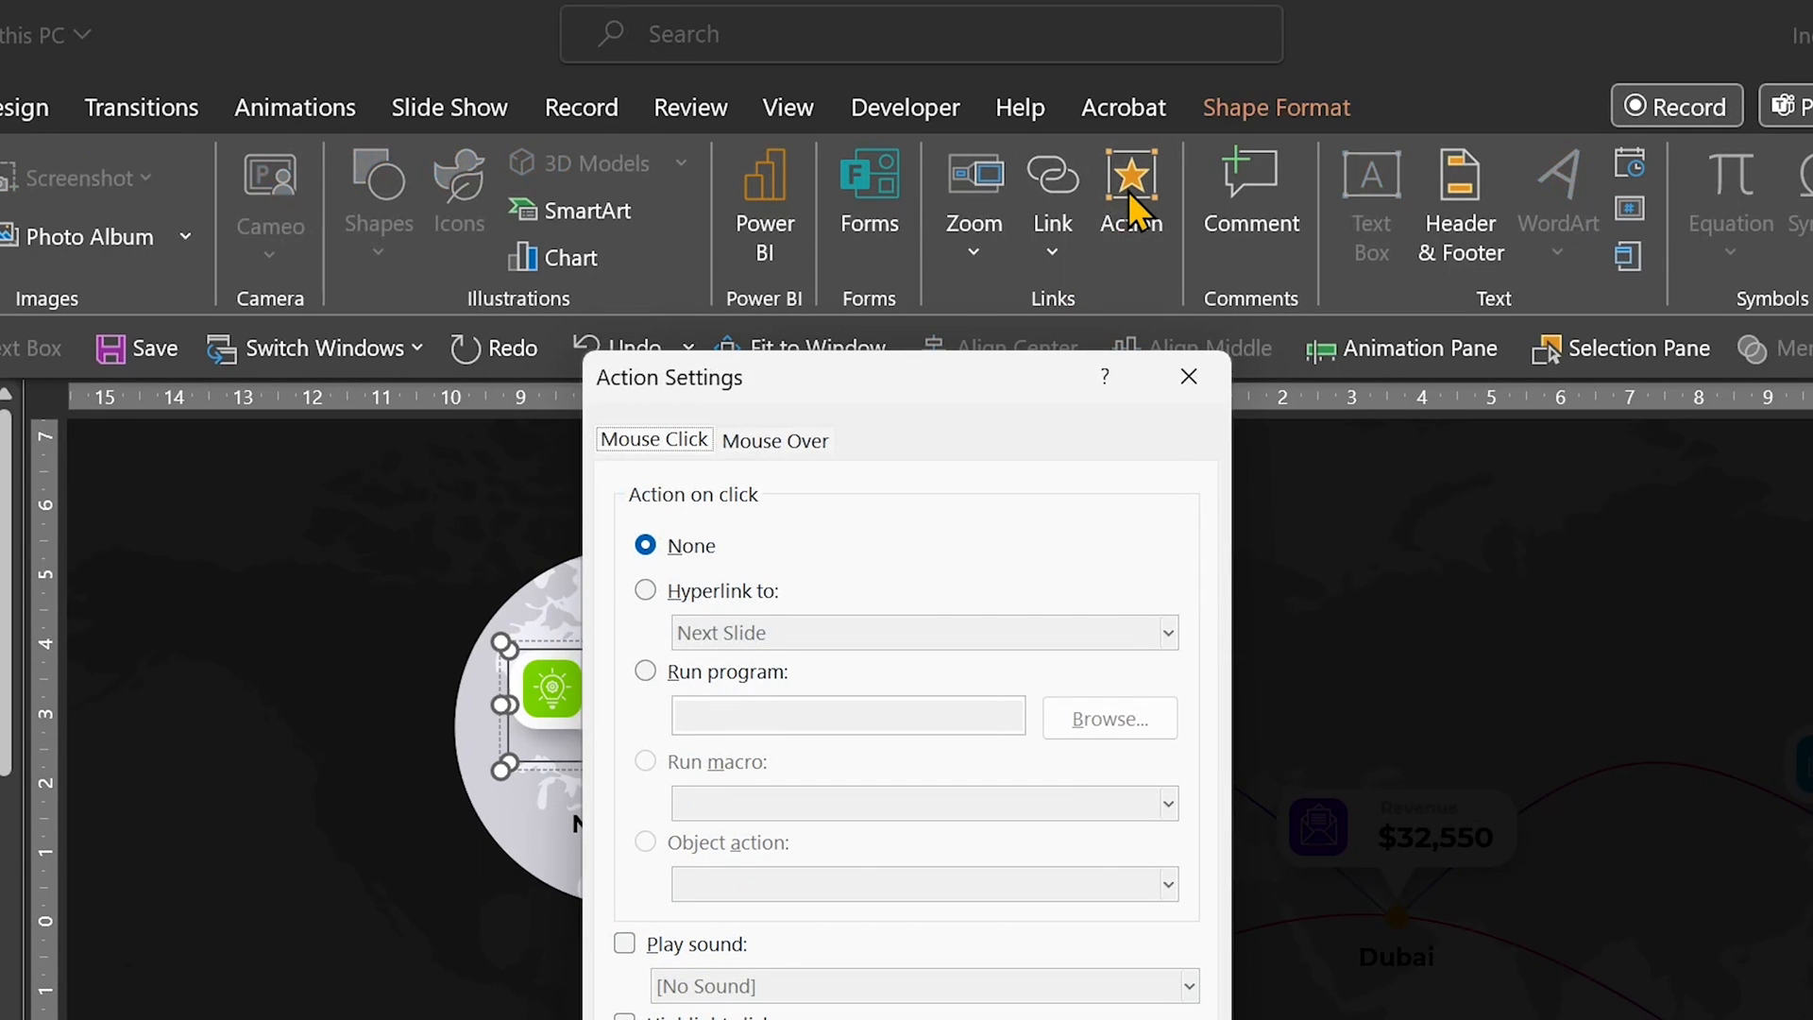
{"action": "left_click", "coordinate": [646, 591]}
{"action": "left_click", "coordinate": [1045, 499]}
{"action": "left_click", "coordinate": [778, 789]}
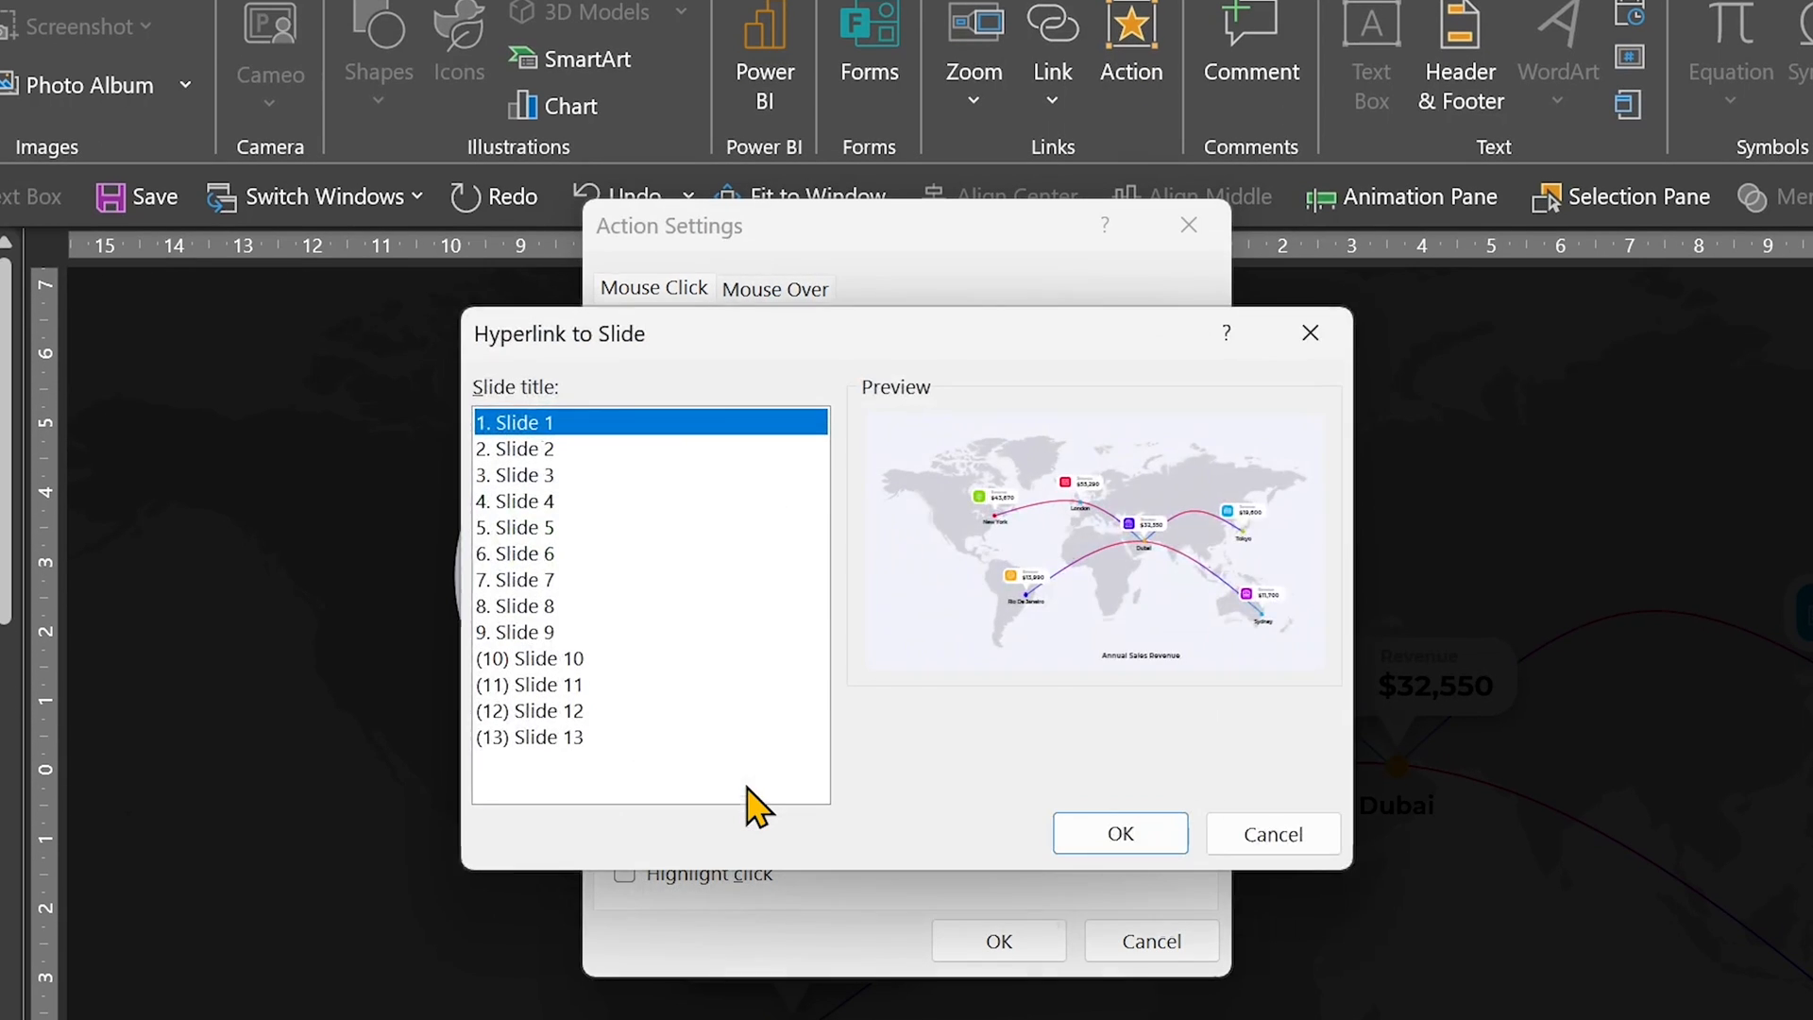
{"action": "left_click", "coordinate": [525, 633]}
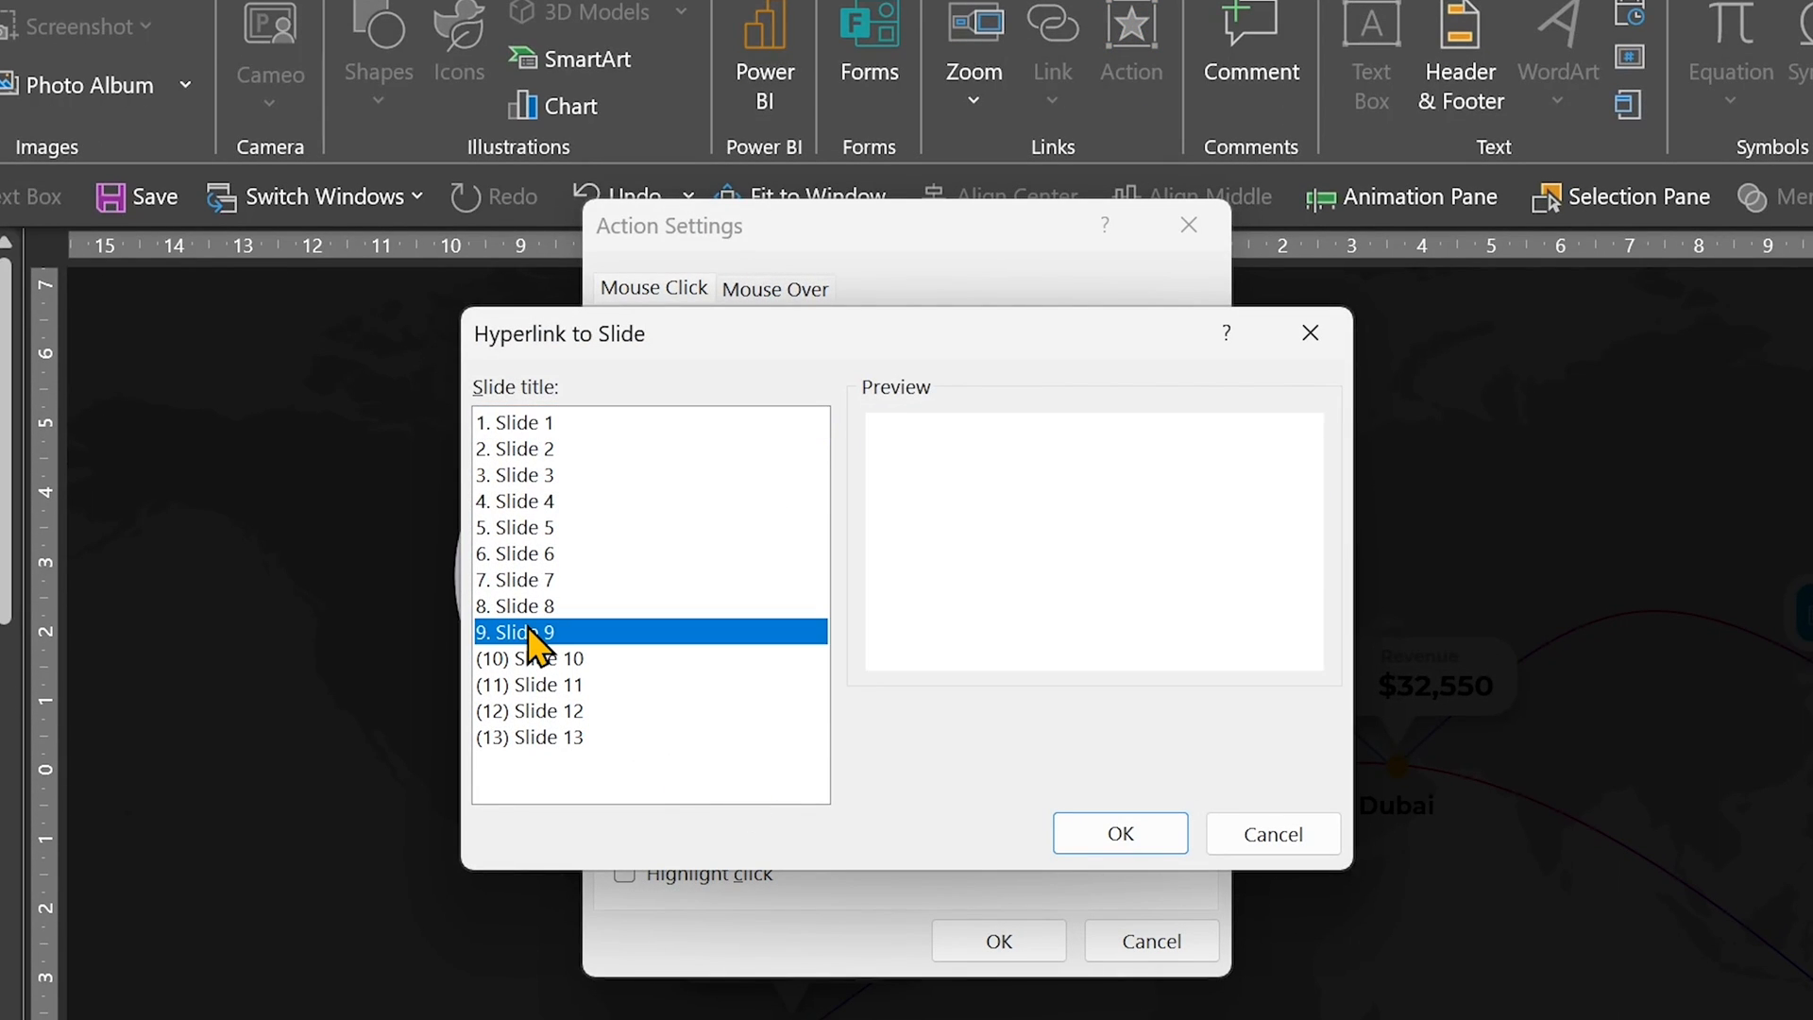
{"action": "left_click", "coordinate": [1121, 833]}
{"action": "left_click", "coordinate": [625, 873]}
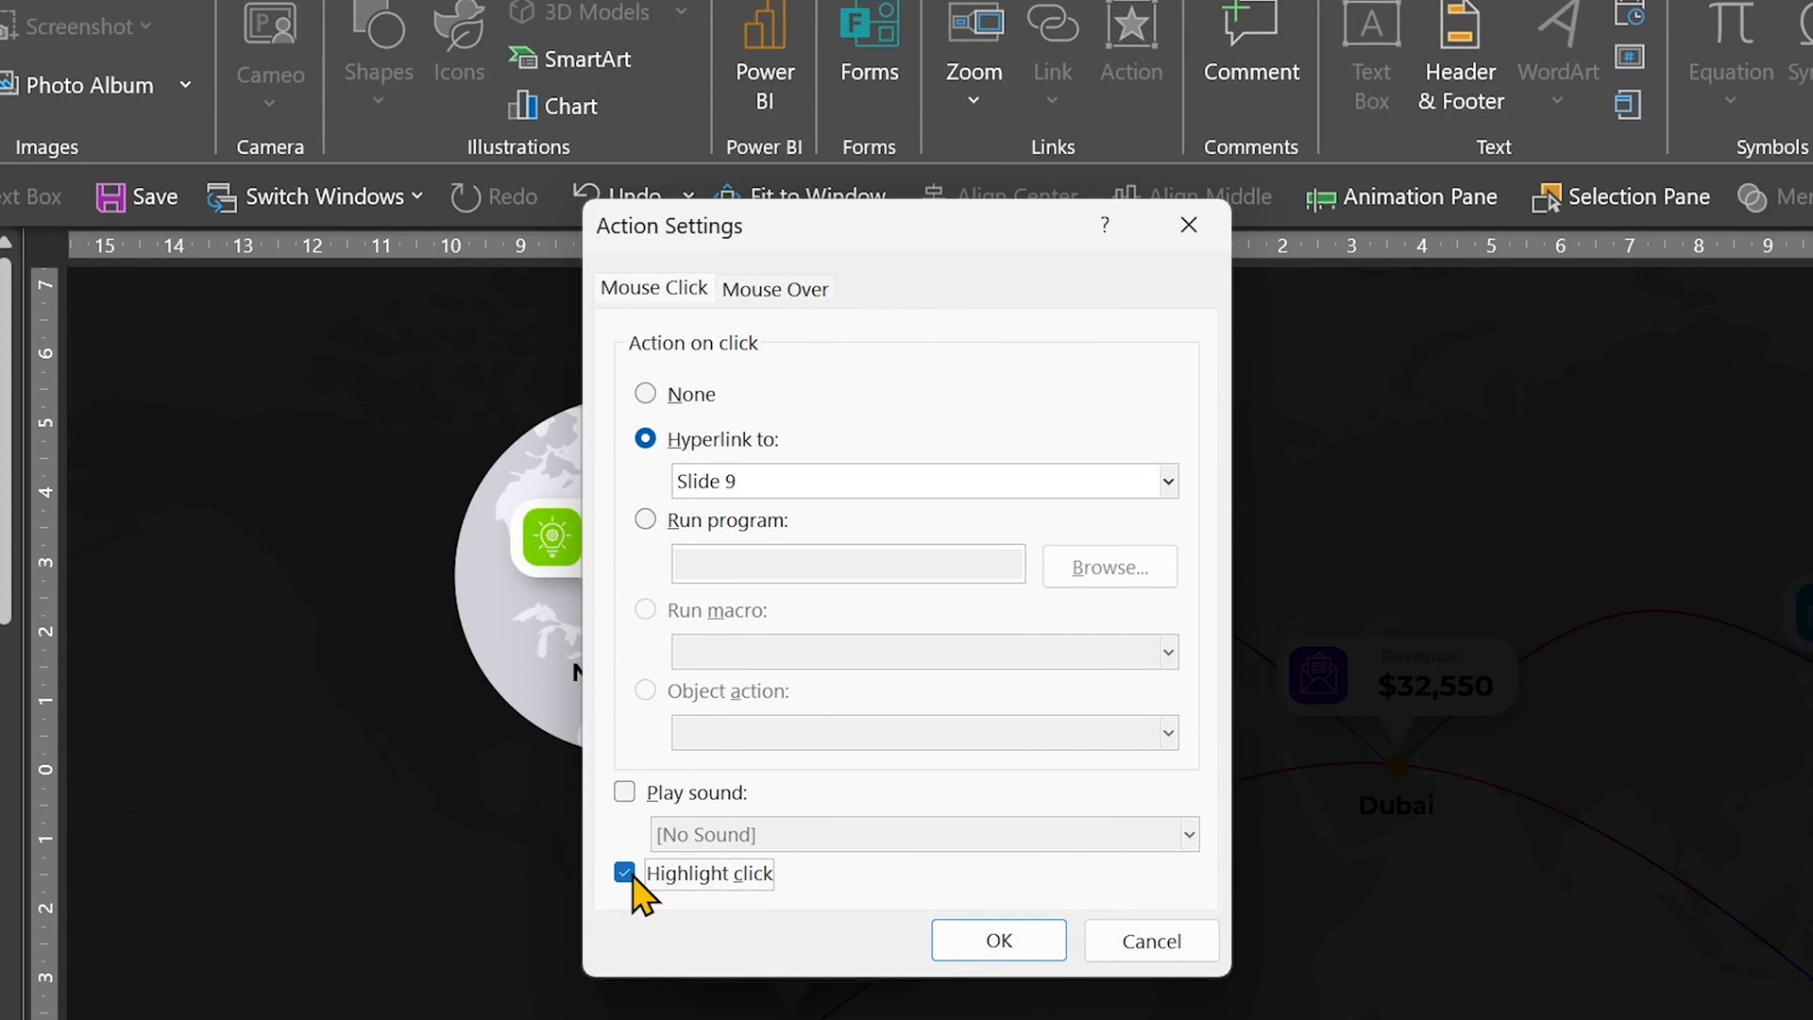
{"action": "left_click", "coordinate": [1000, 942]}
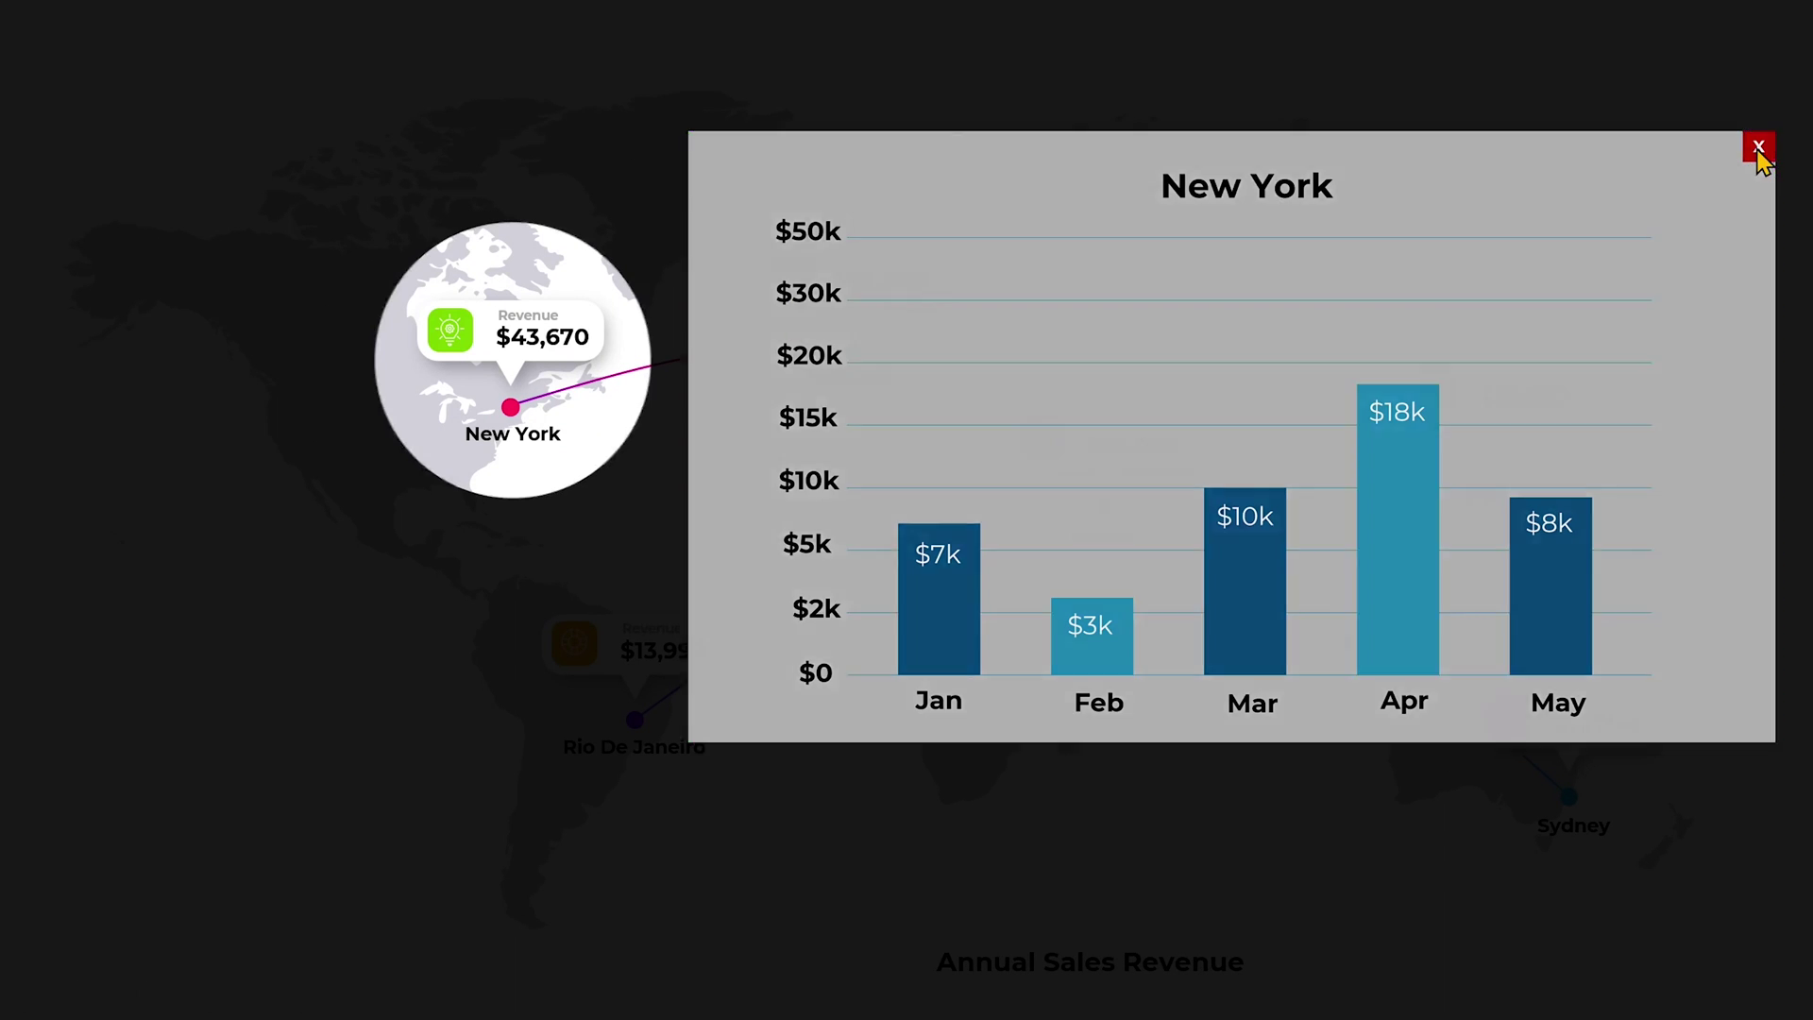
Close the New York chart popup, advance to Rio De Janeiro, and end the show
{"action": "left_click", "coordinate": [1758, 150]}
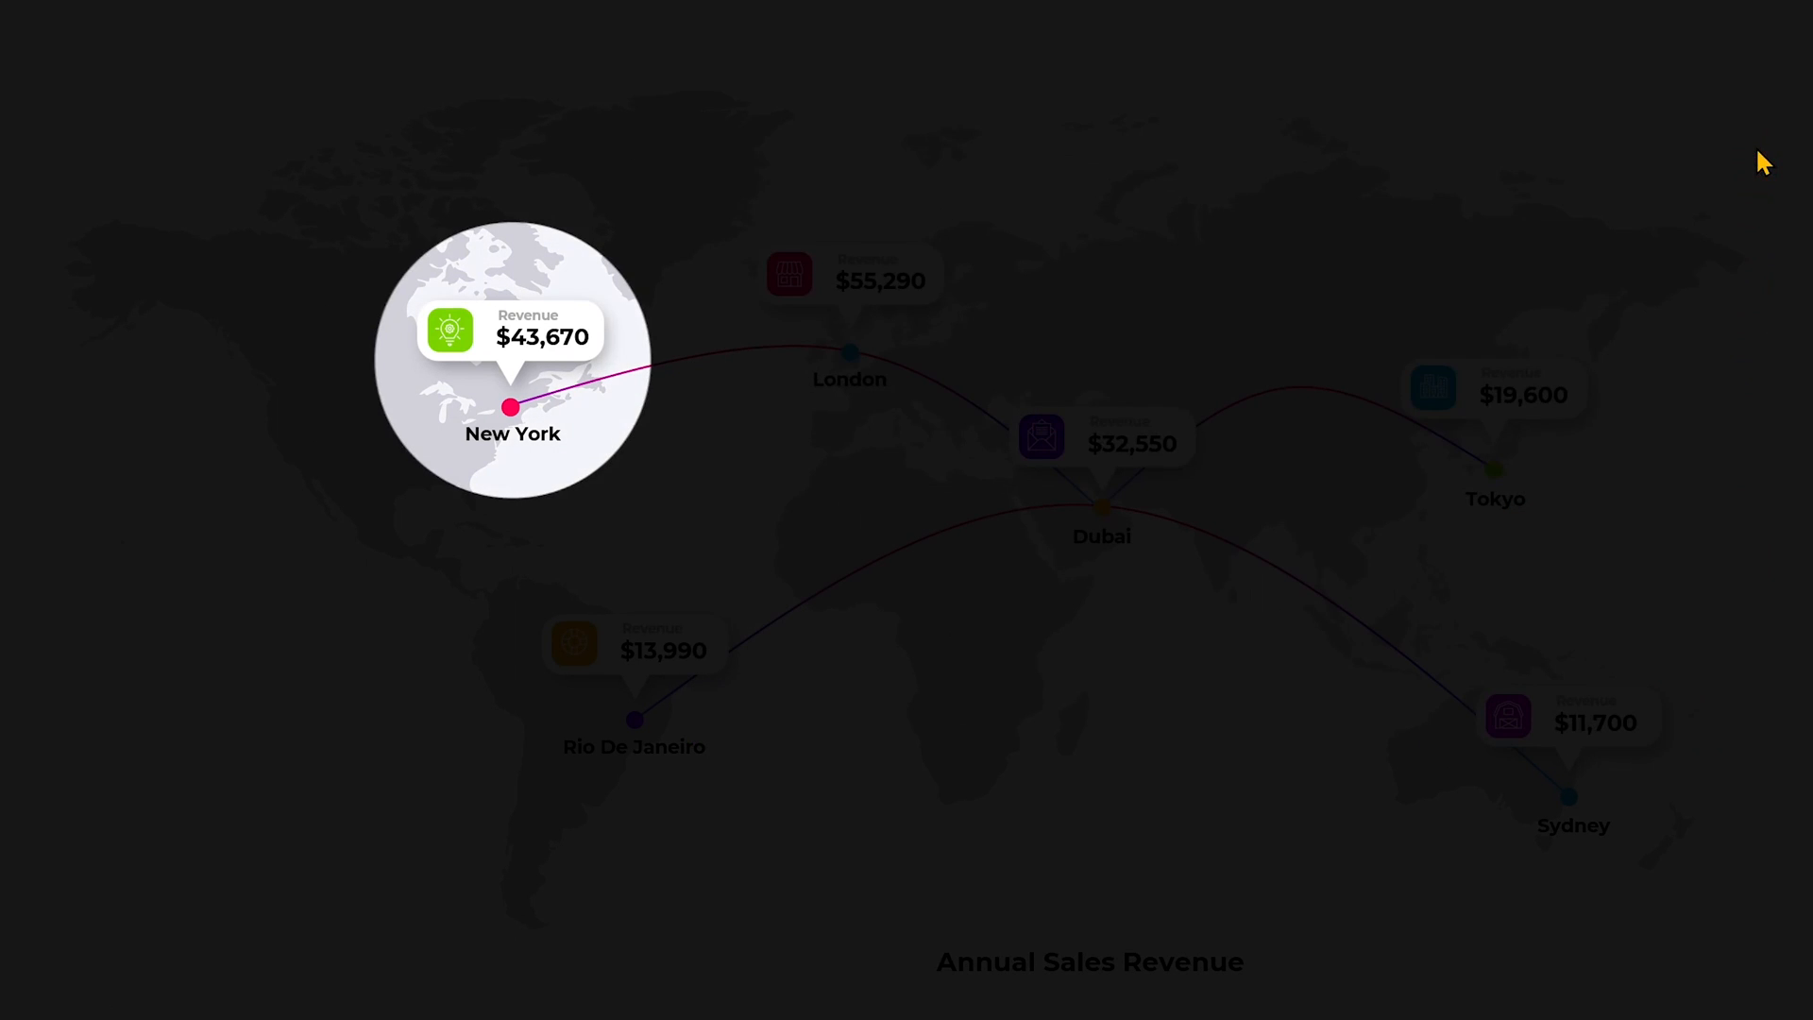
{"action": "left_click", "coordinate": [578, 397]}
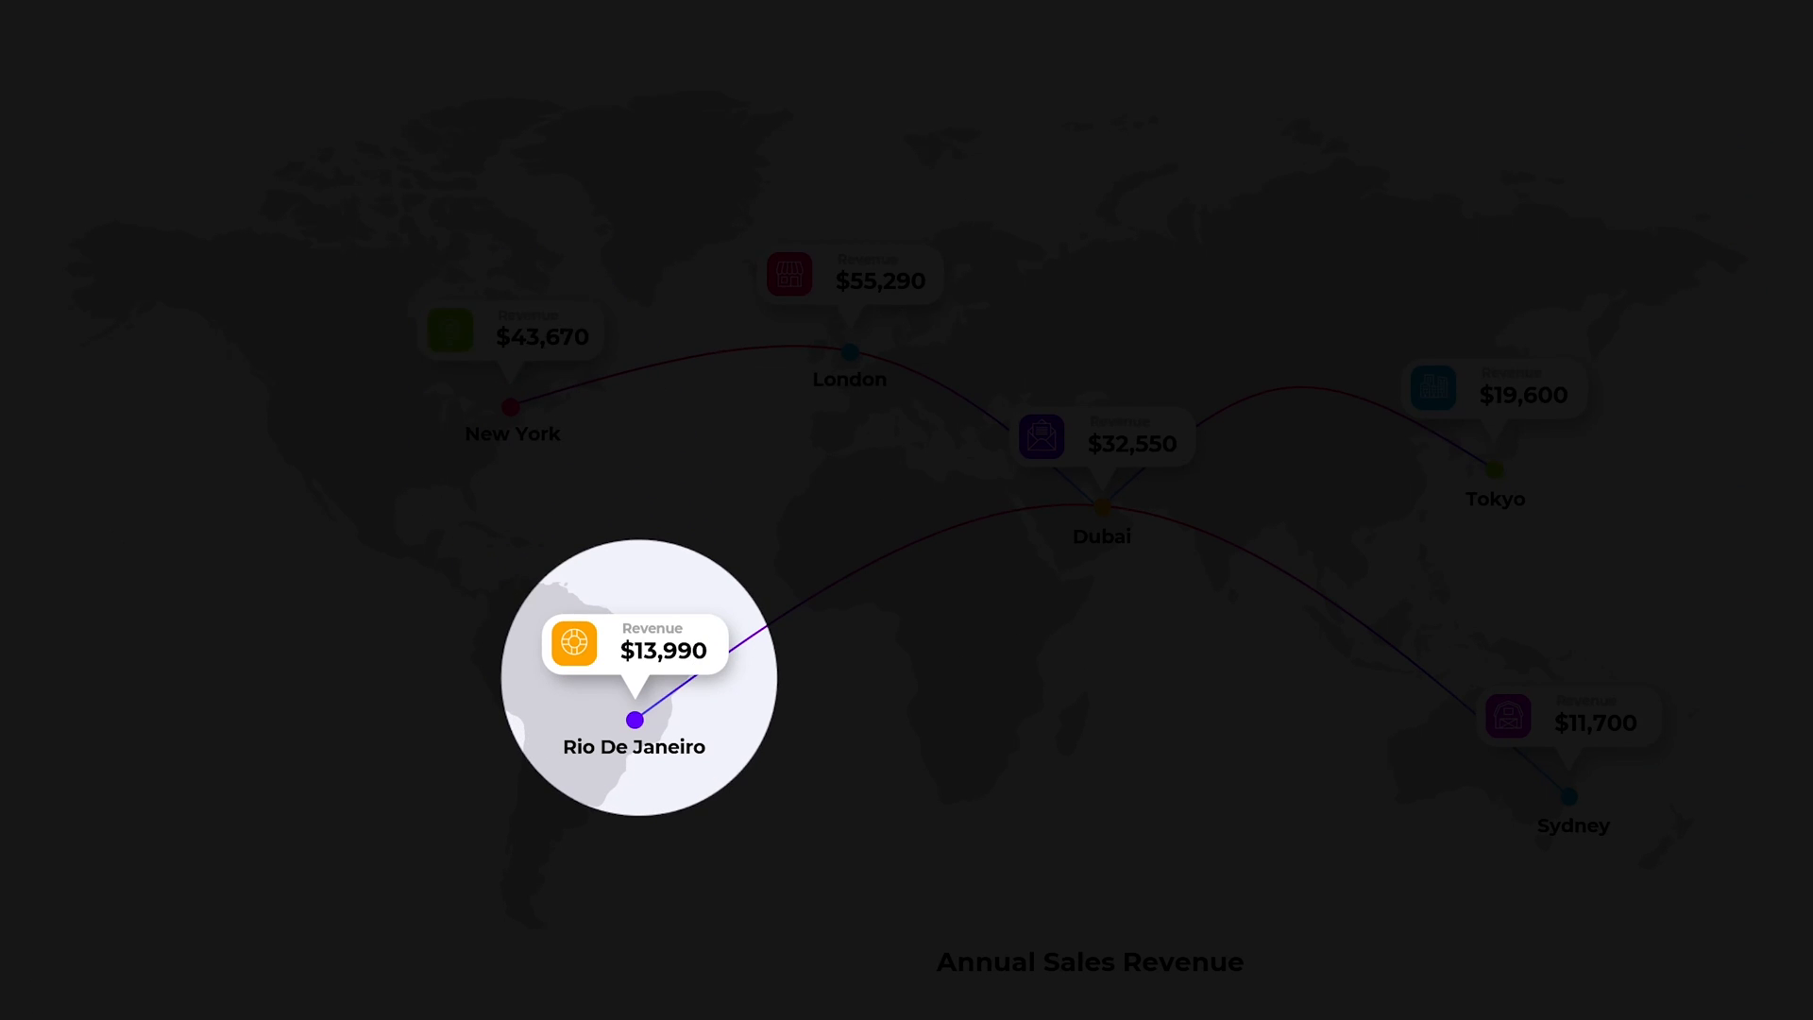
{"action": "key", "text": "Escape"}
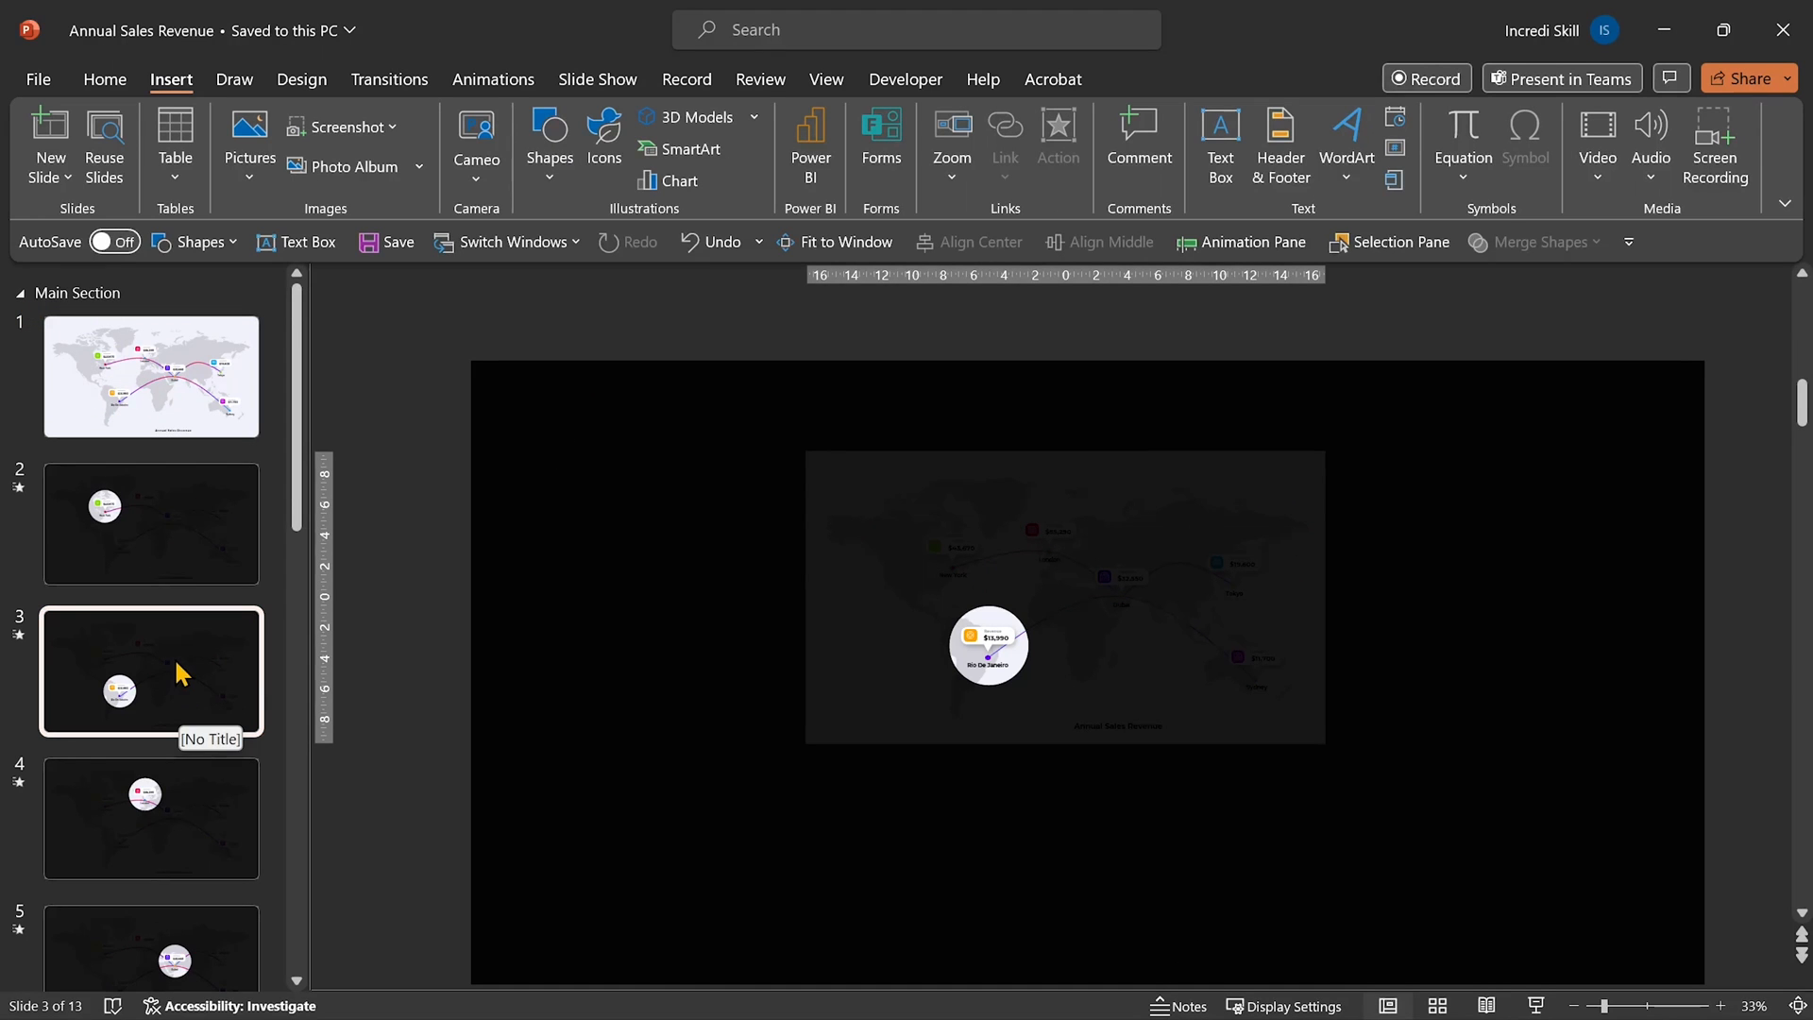
{"action": "scroll", "coordinate": [205, 558], "scroll_direction": "down", "scroll_amount": 3}
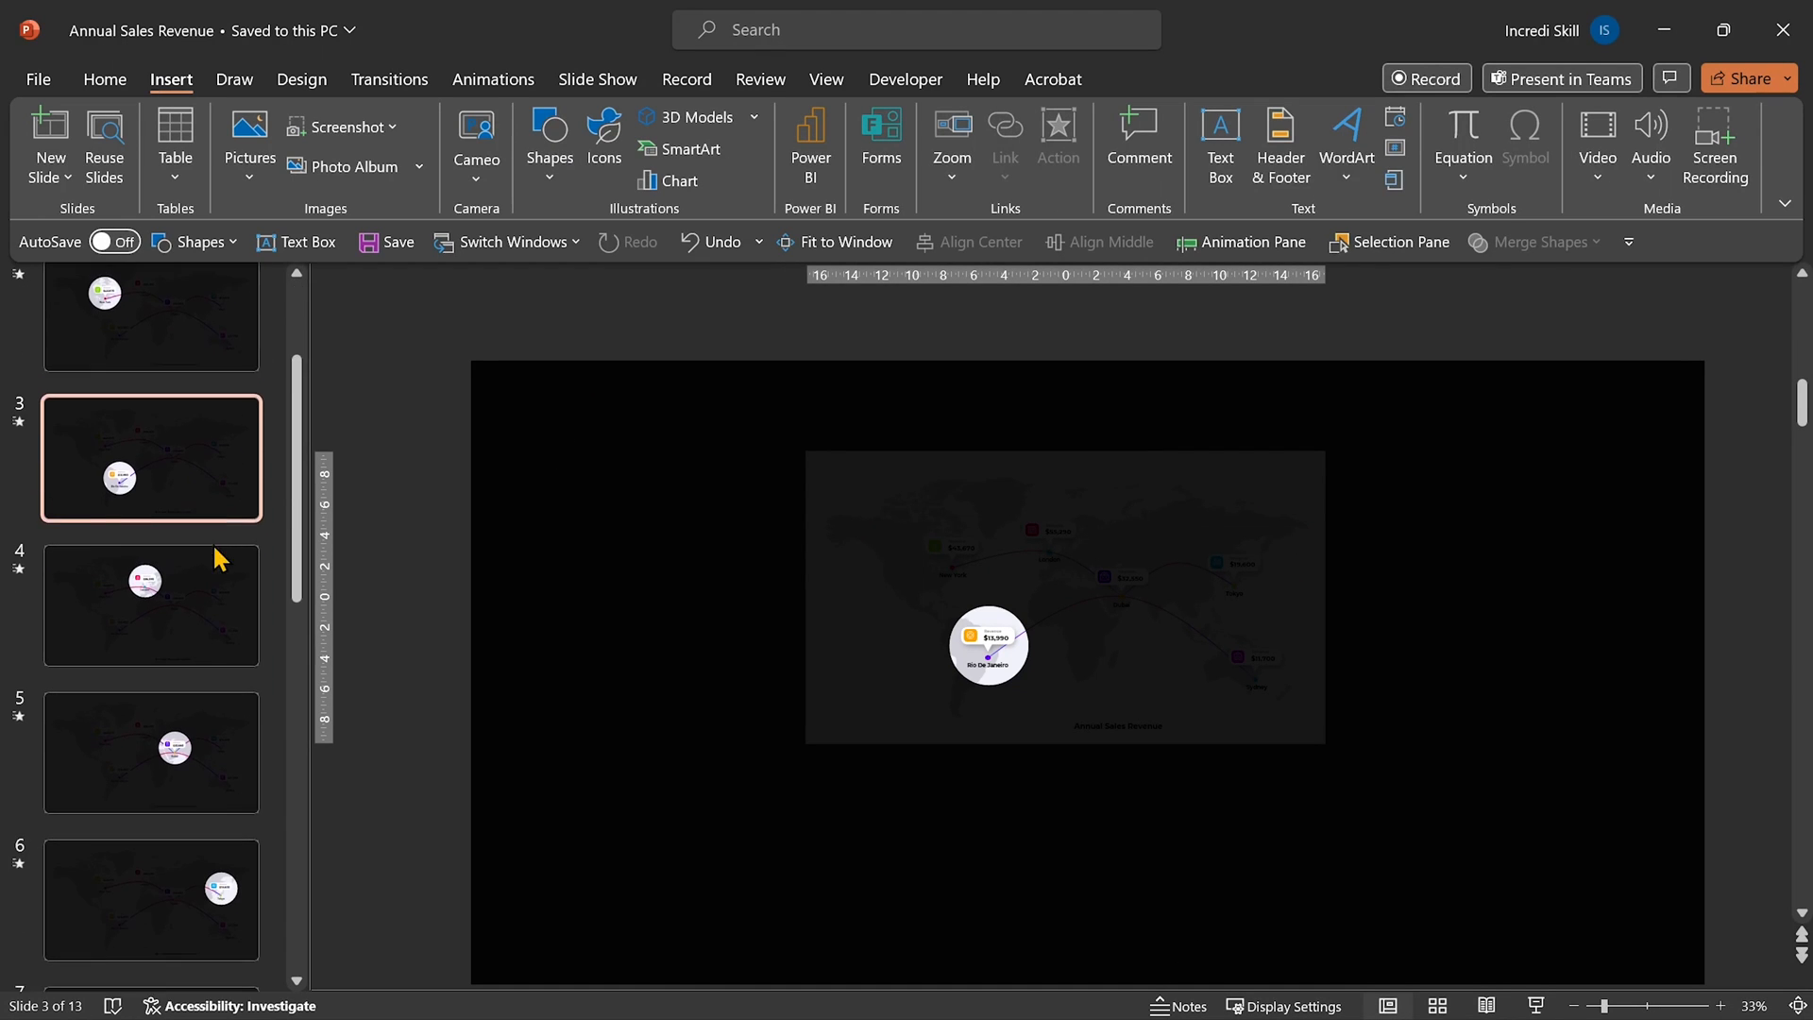
Copy the Rio De Janeiro spotlight slide 3 and collapse the Main Section
{"action": "right_click", "coordinate": [191, 488]}
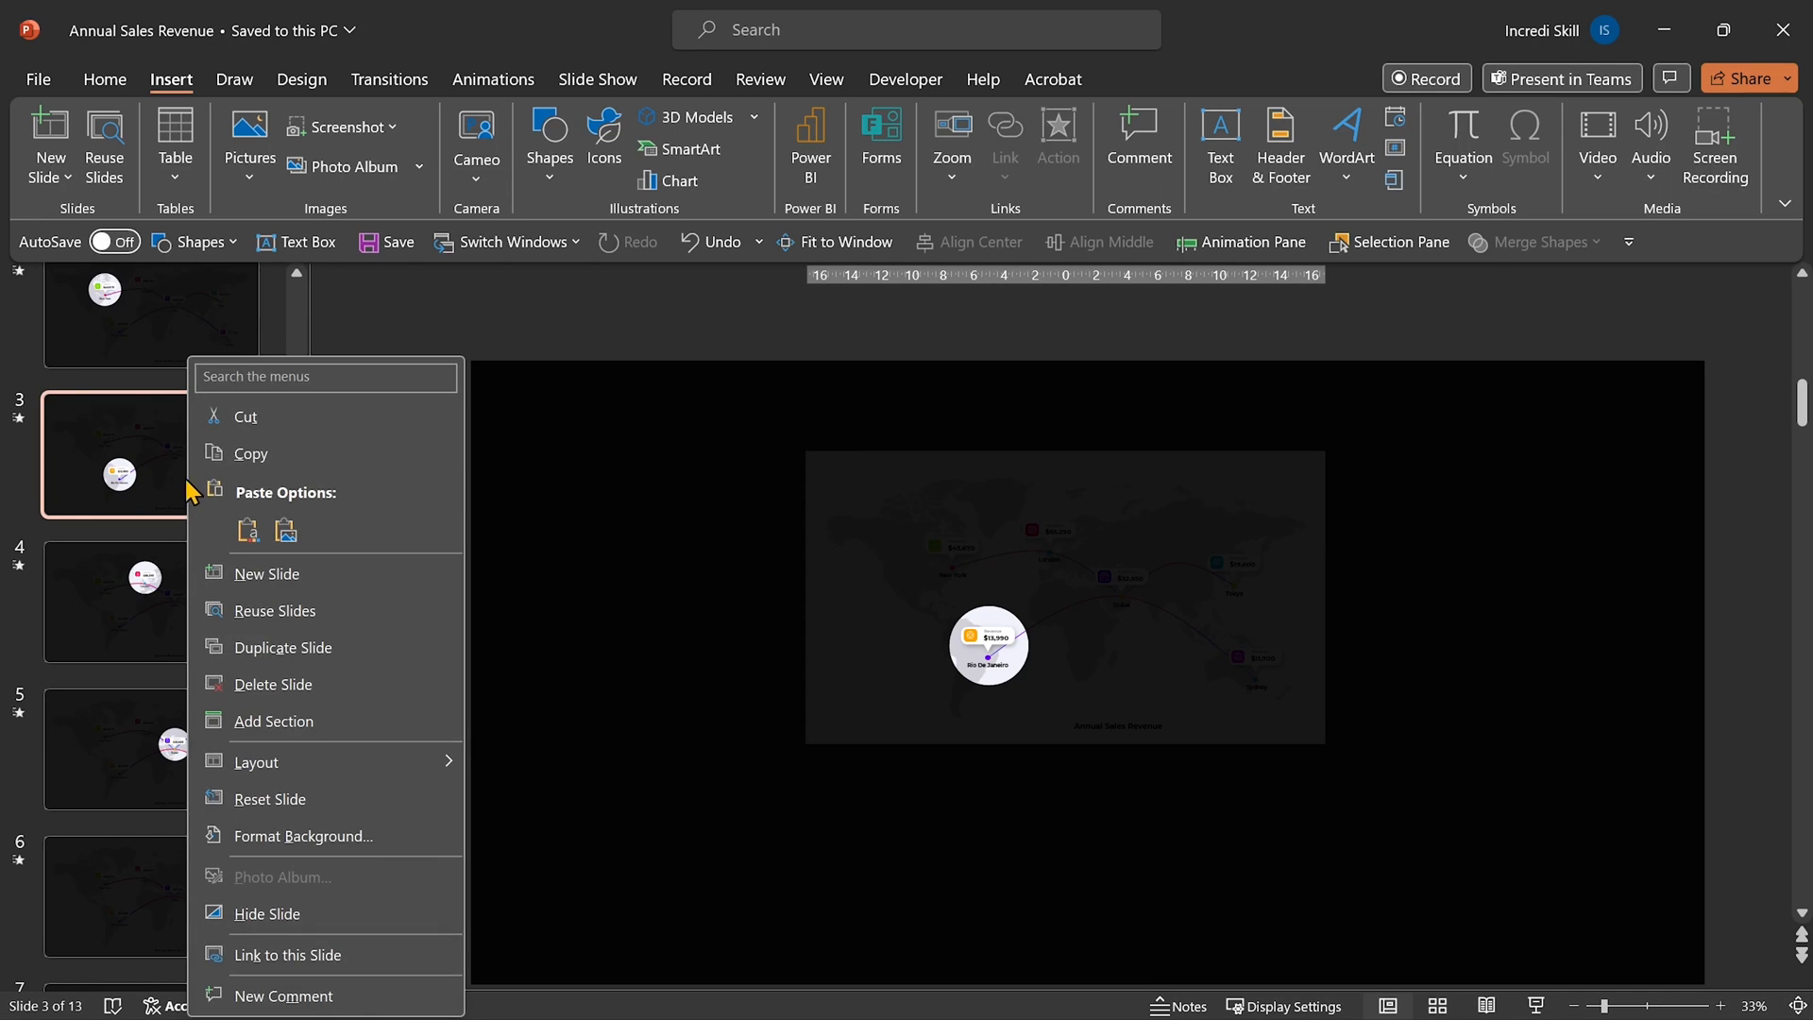
{"action": "key", "text": "Escape"}
{"action": "scroll", "coordinate": [214, 581], "scroll_direction": "up", "scroll_amount": 3}
{"action": "scroll", "coordinate": [143, 425], "scroll_direction": "up", "scroll_amount": 2}
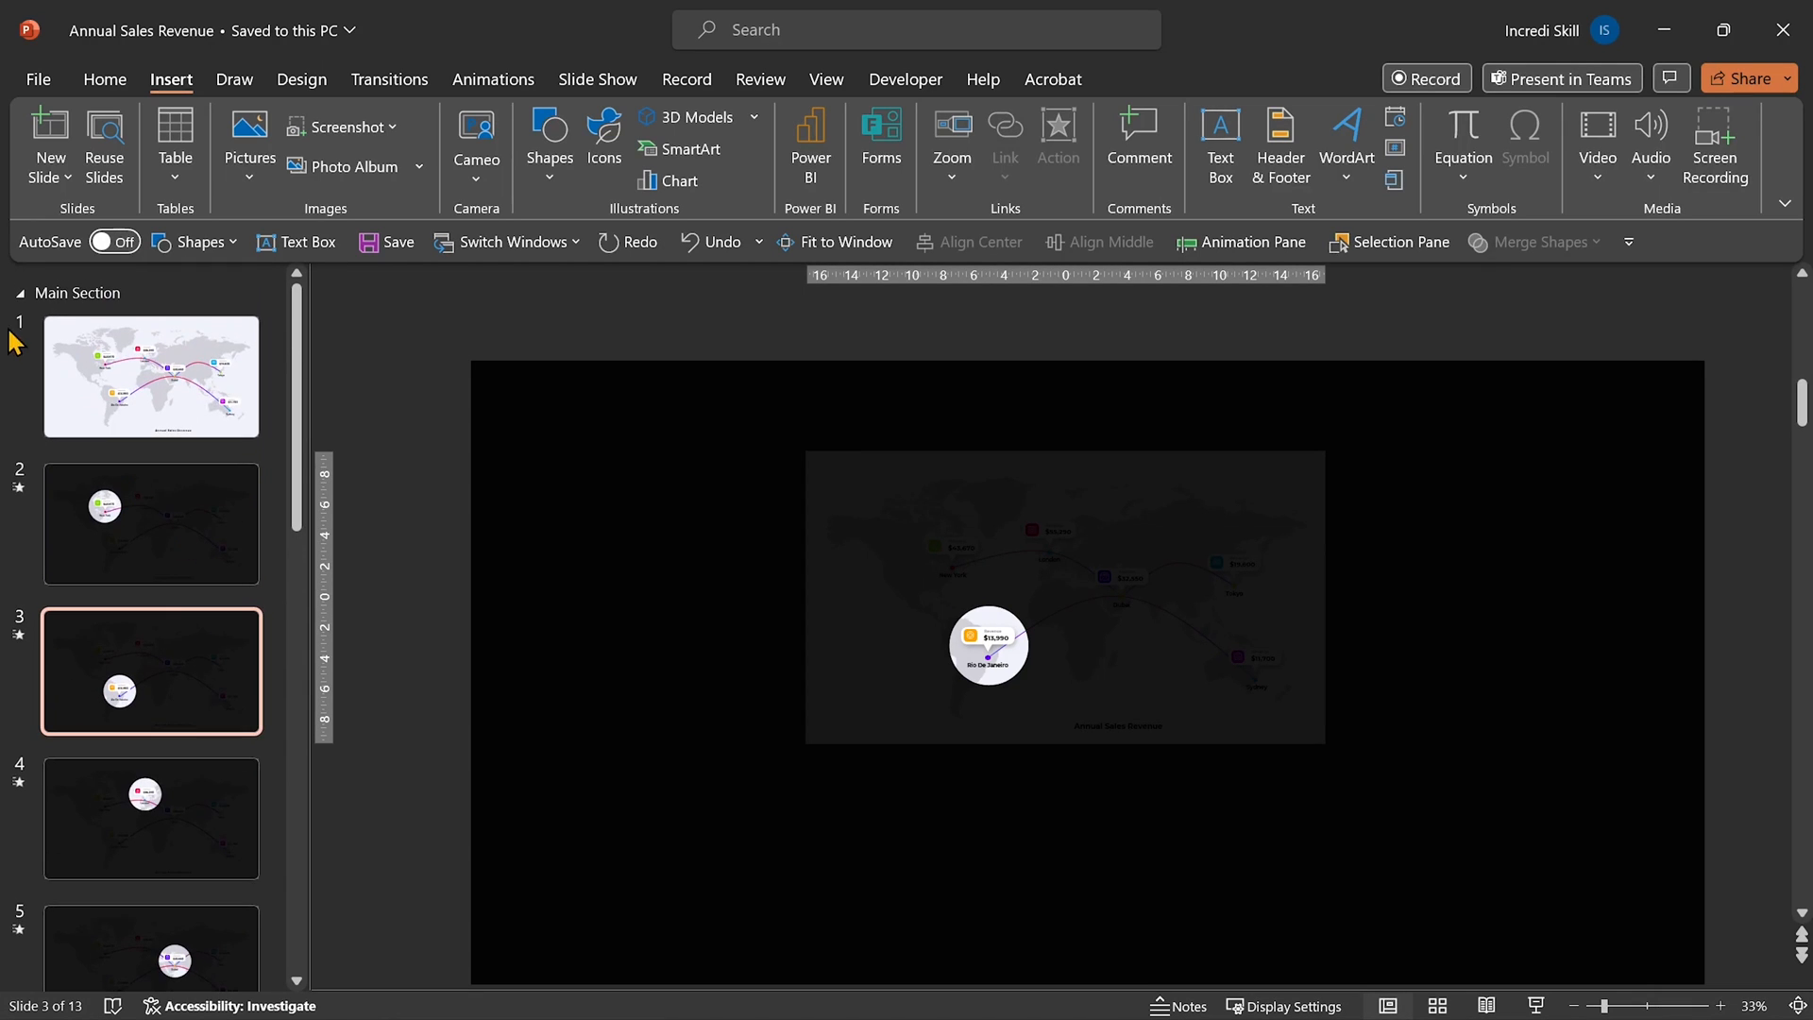
{"action": "left_click", "coordinate": [20, 293]}
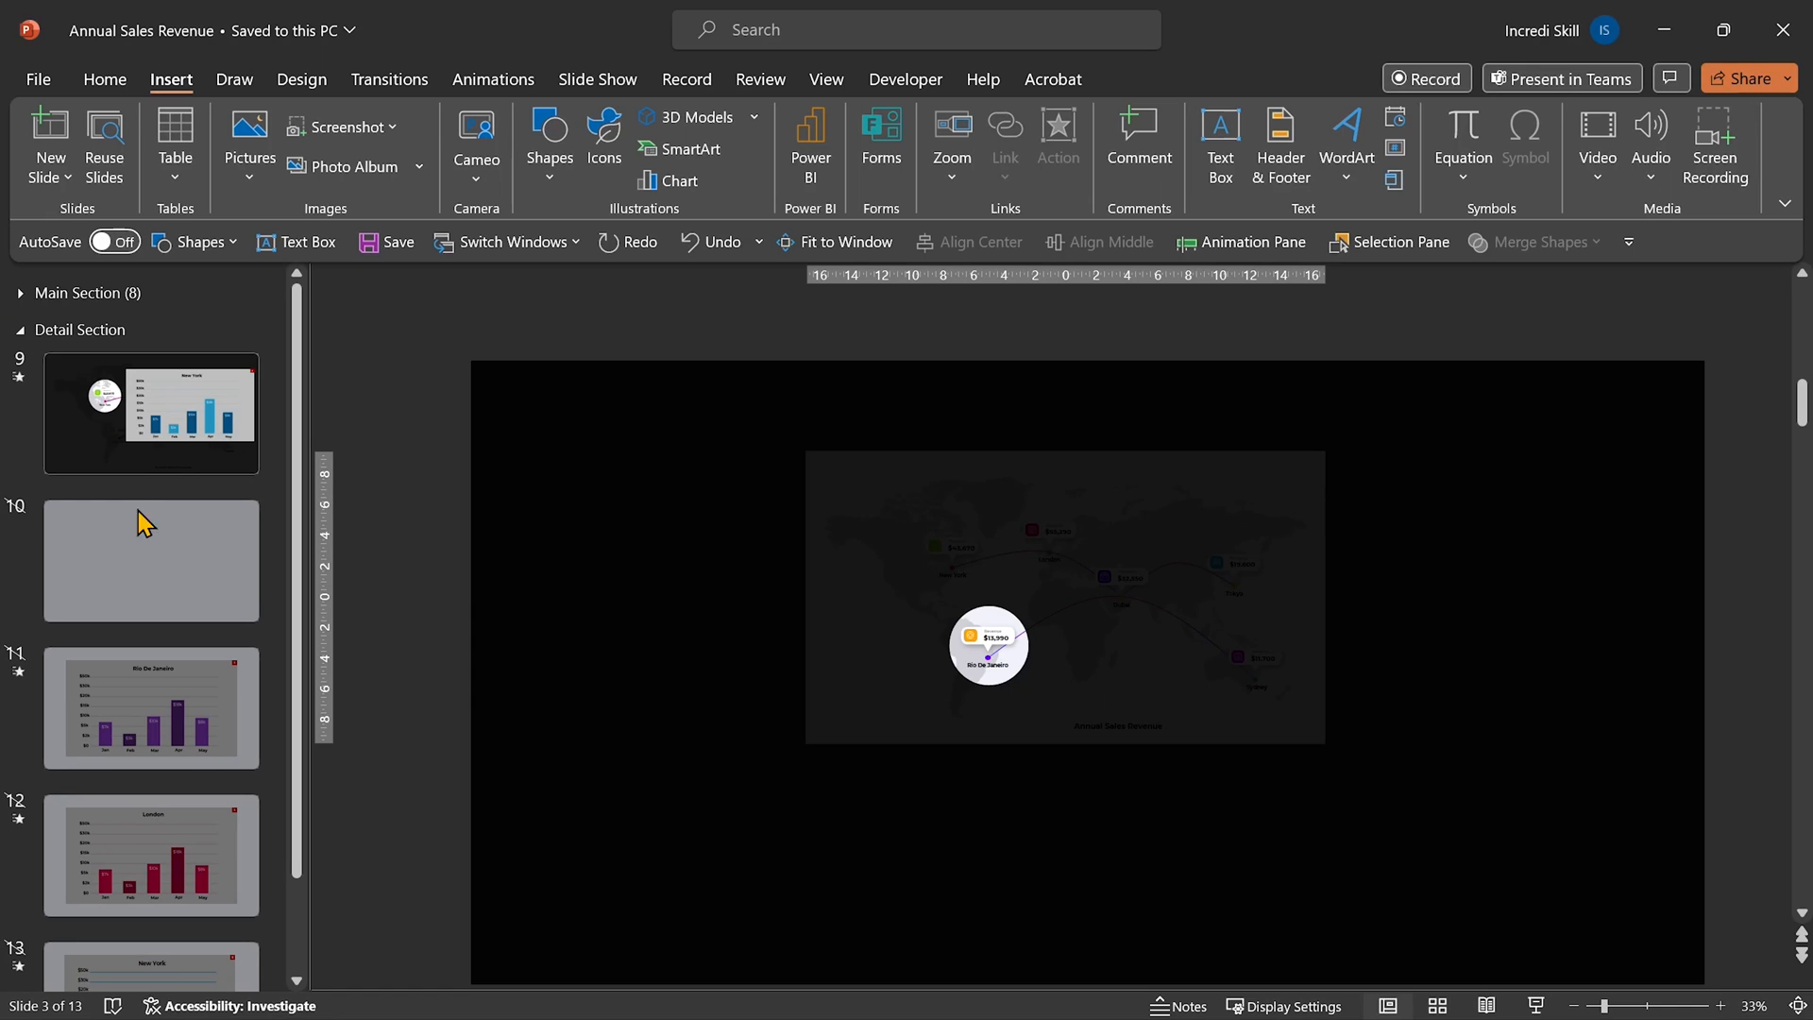
Delete blank slide 10 and paste the copied map slide after the New York chart slide 9
{"action": "left_click", "coordinate": [144, 552]}
{"action": "right_click", "coordinate": [143, 552]}
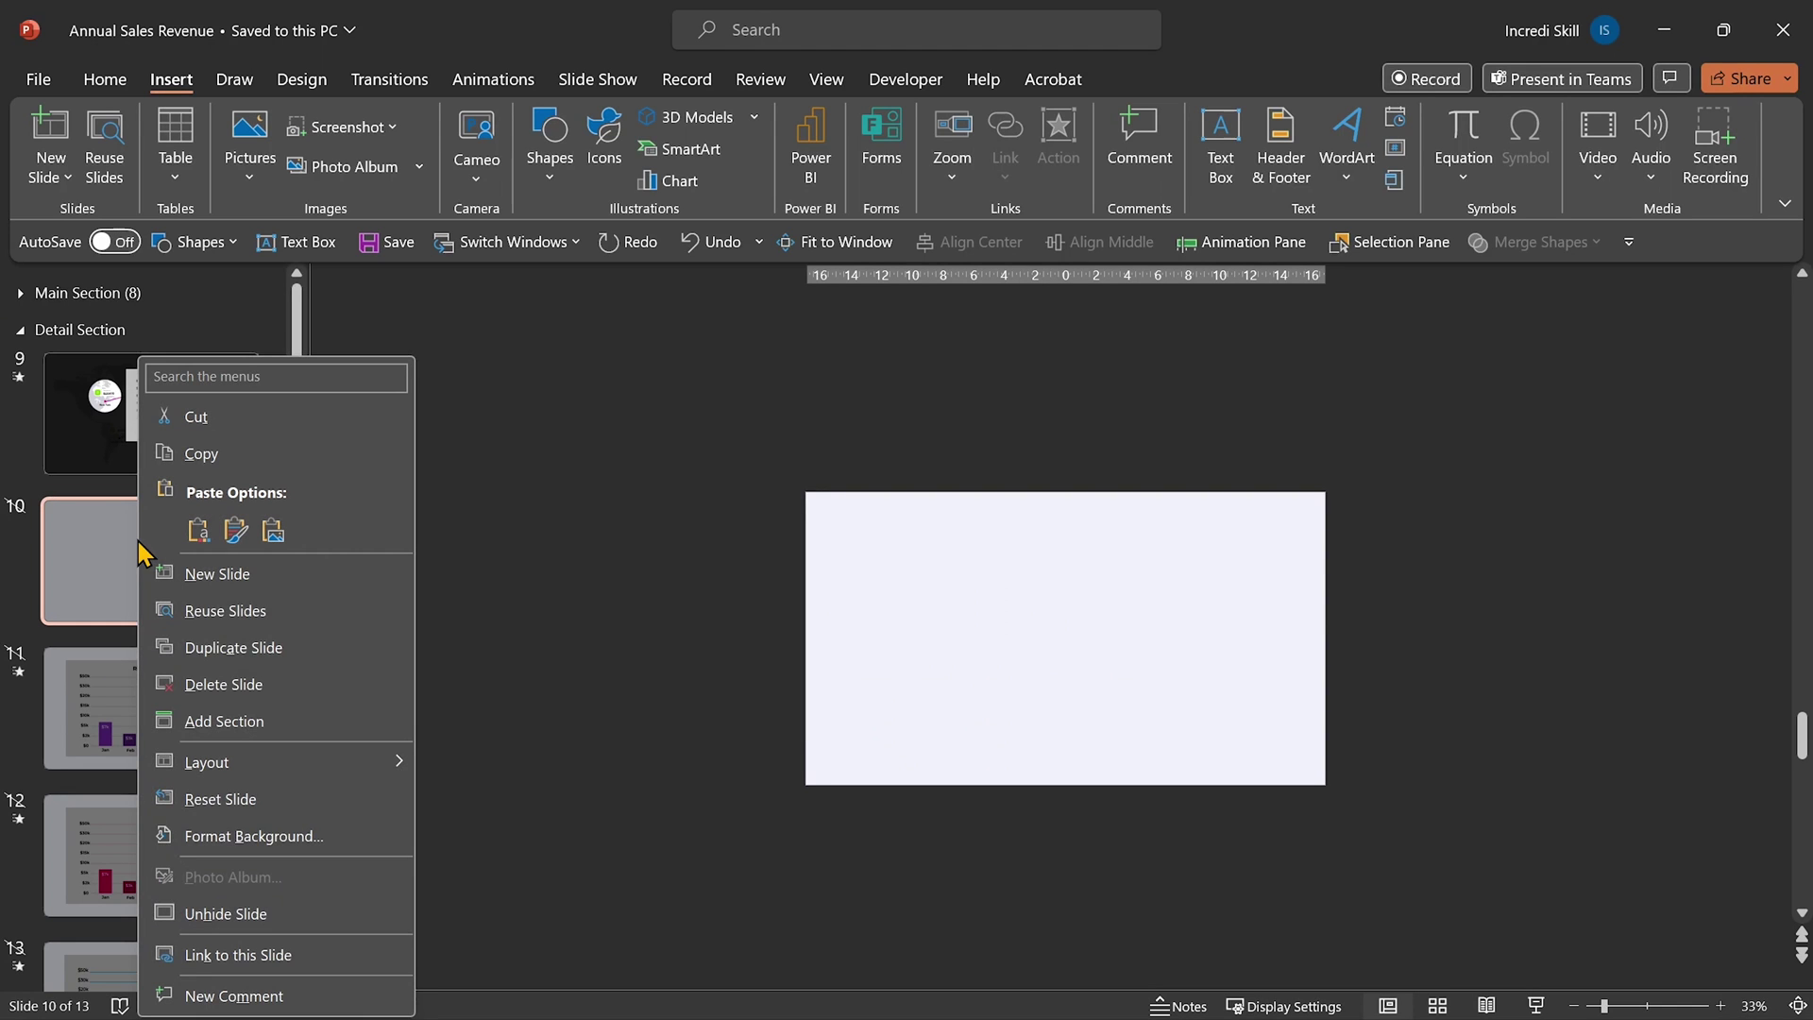
{"action": "left_click", "coordinate": [216, 688]}
{"action": "left_click", "coordinate": [163, 422]}
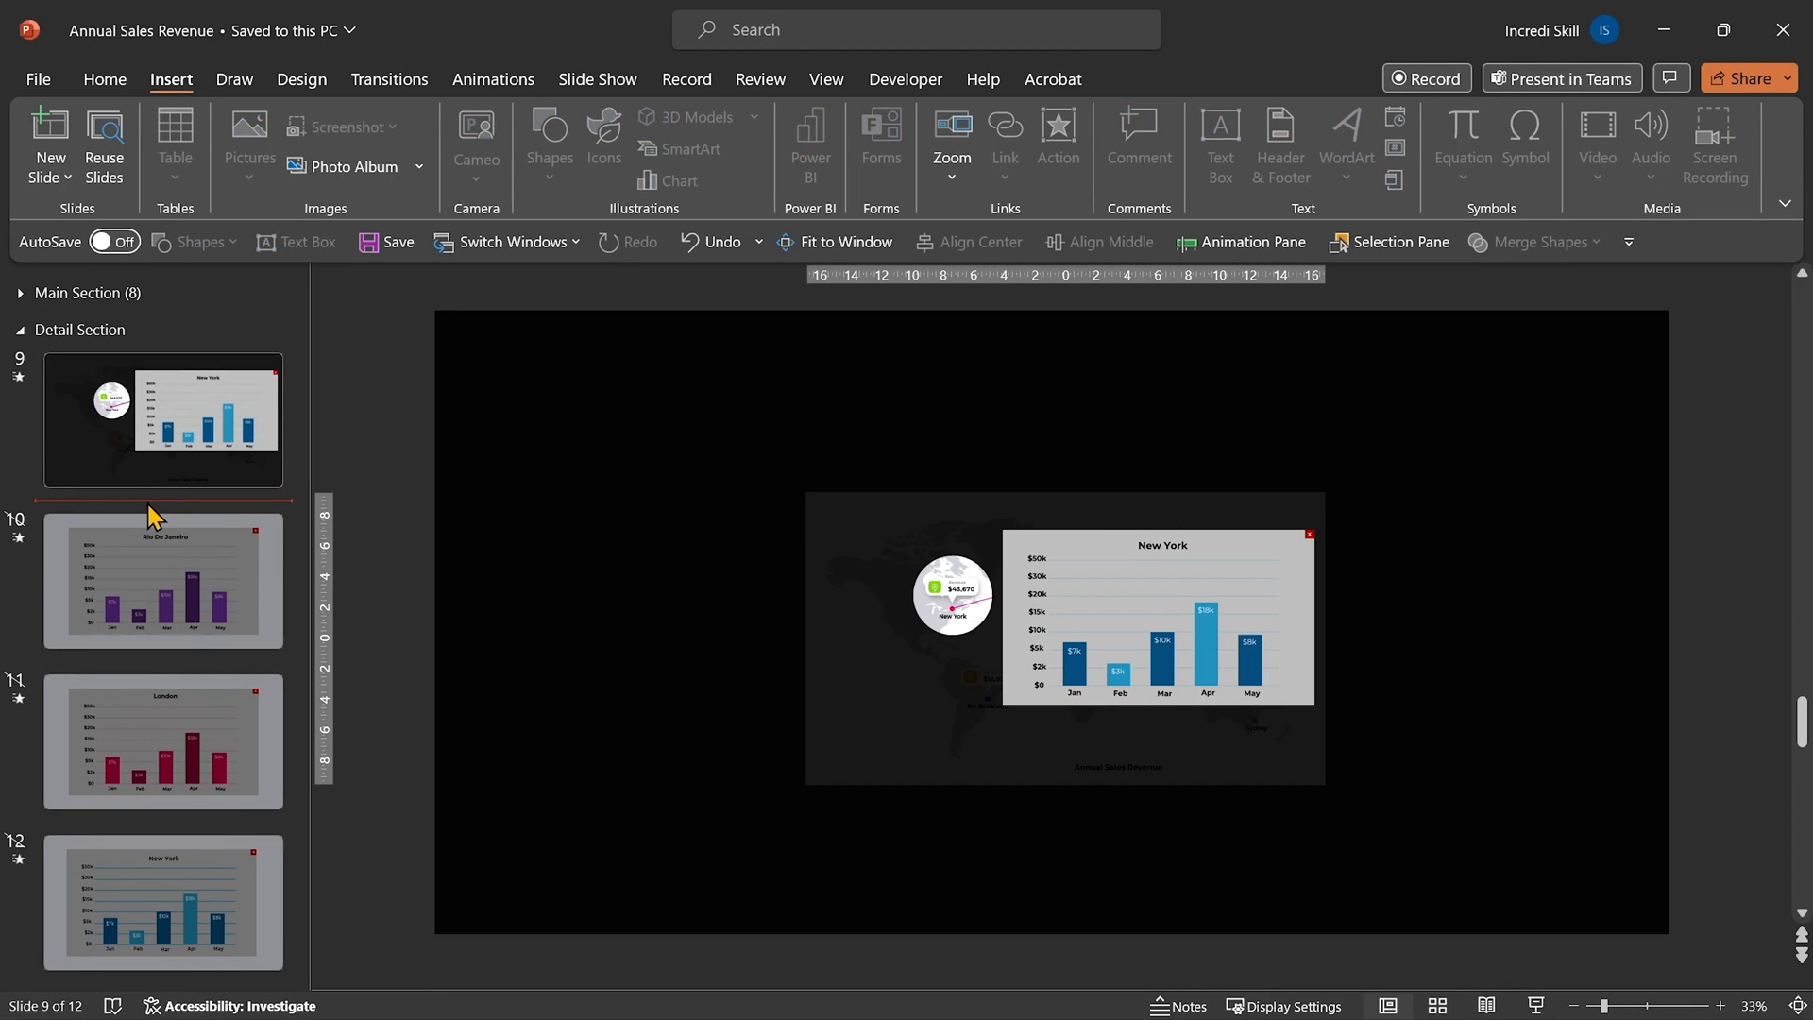
{"action": "key", "text": "ctrl+v"}
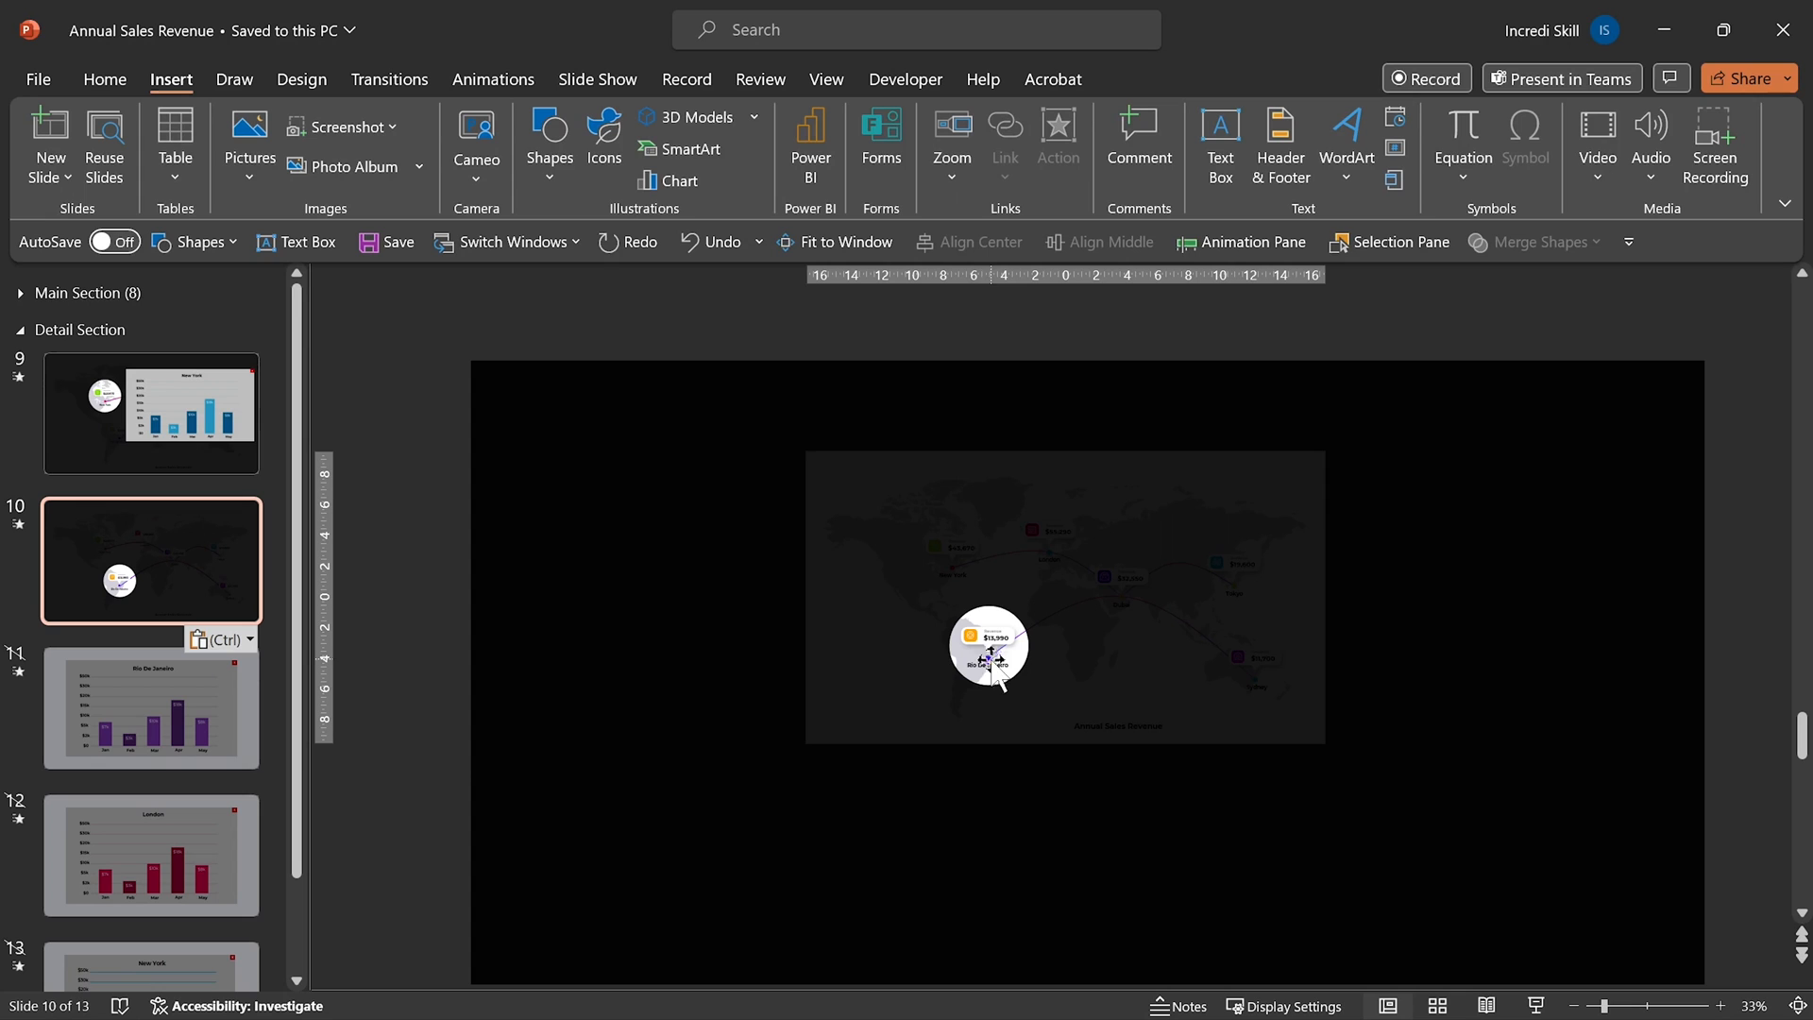
Move the Rio De Janeiro chart picture from slide 11 onto the new map slide 10
{"action": "left_click", "coordinate": [150, 706]}
{"action": "left_click", "coordinate": [996, 622]}
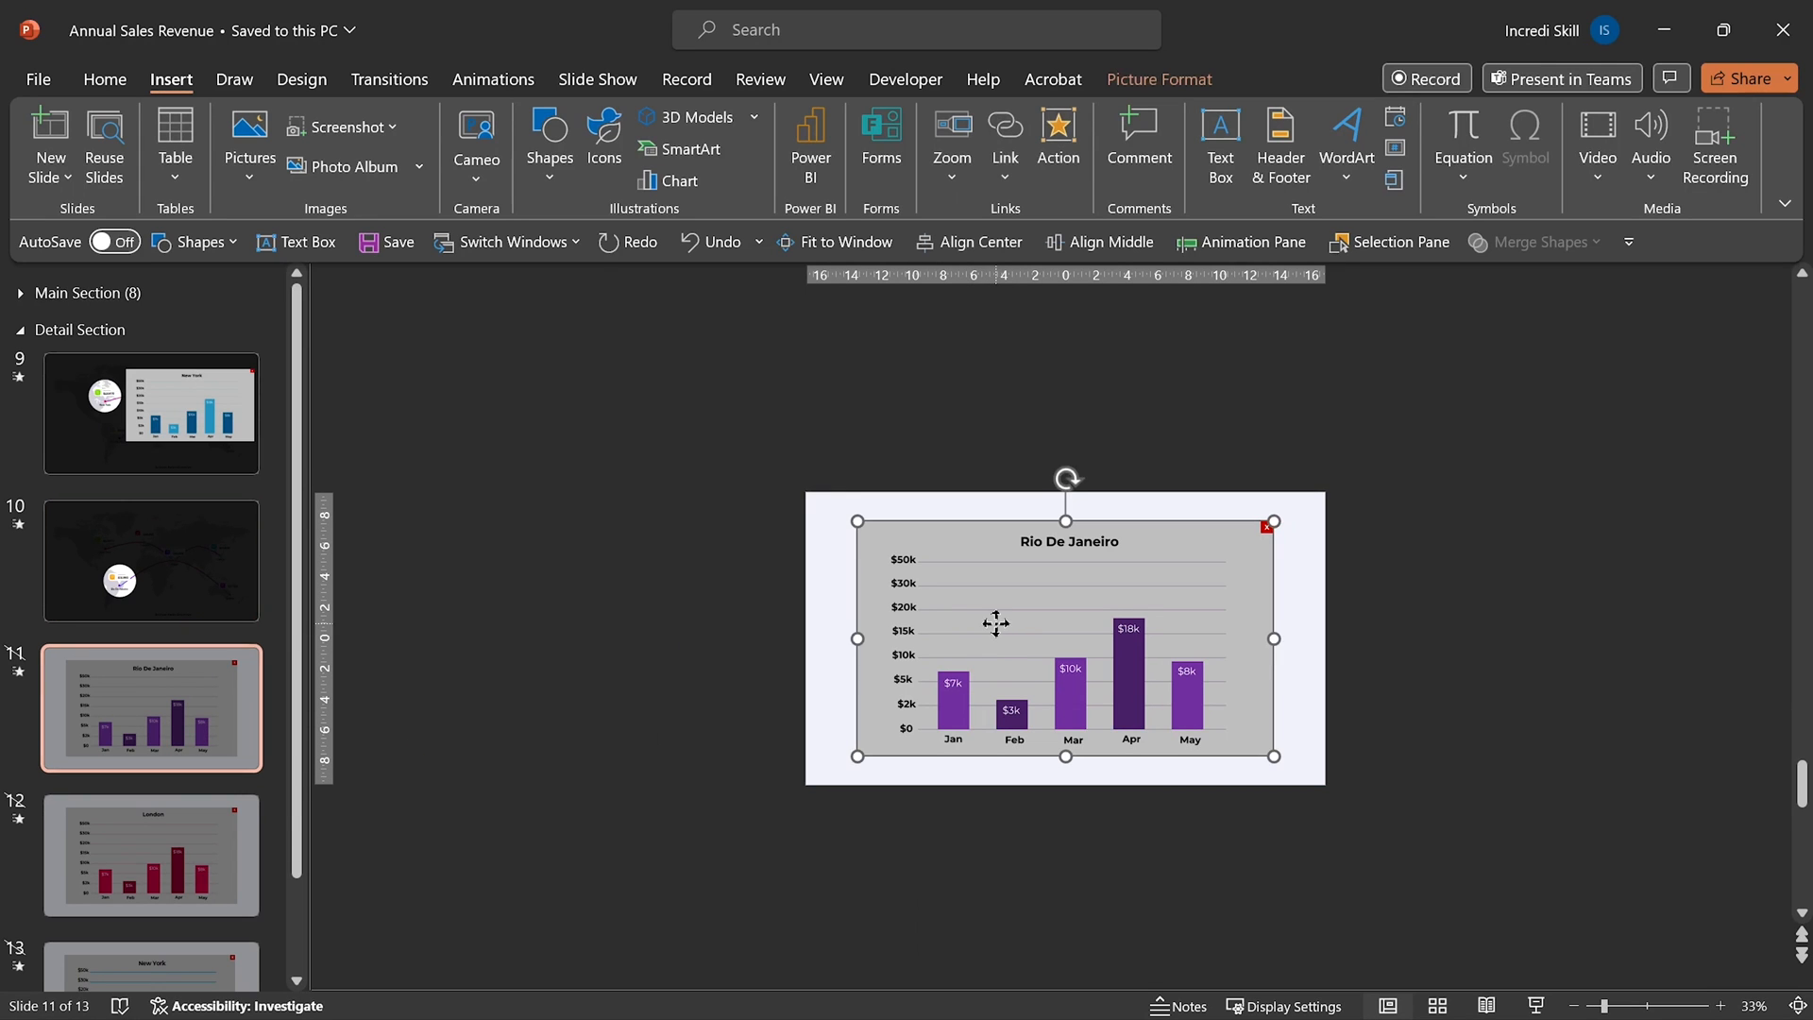
{"action": "key", "text": "ctrl+x"}
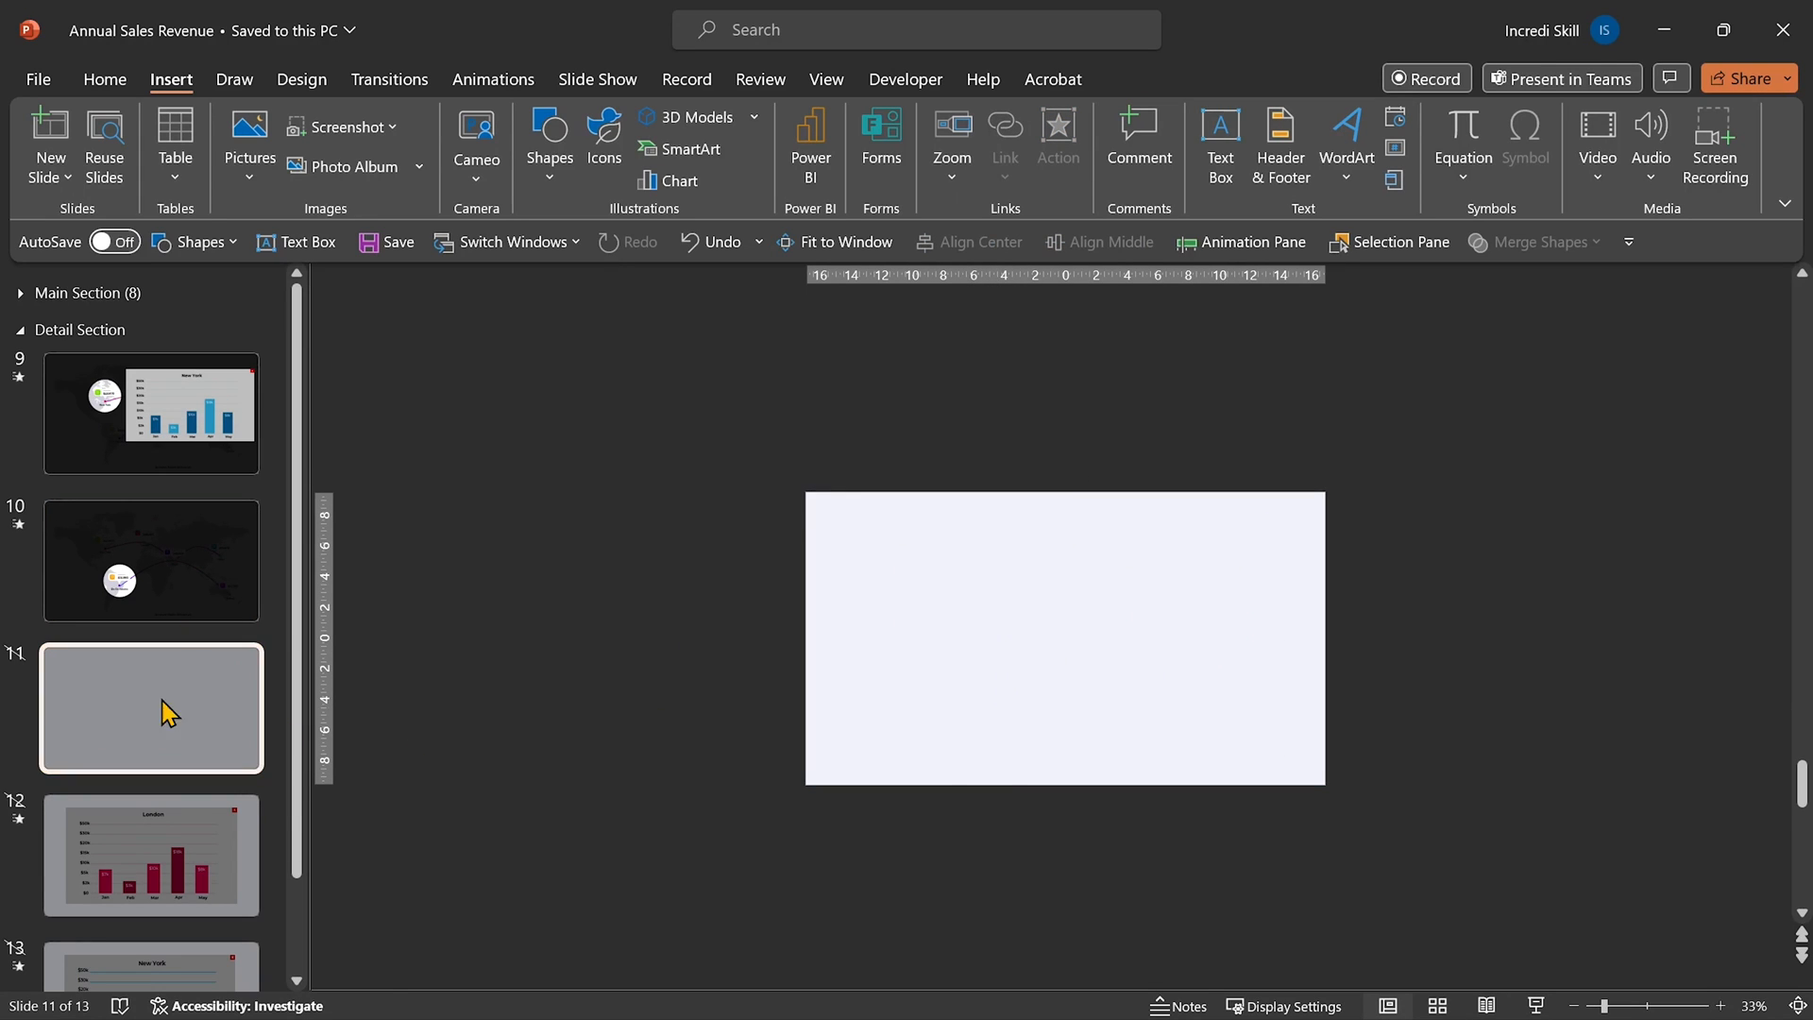
{"action": "left_click", "coordinate": [188, 566]}
{"action": "key", "text": "ctrl+v"}
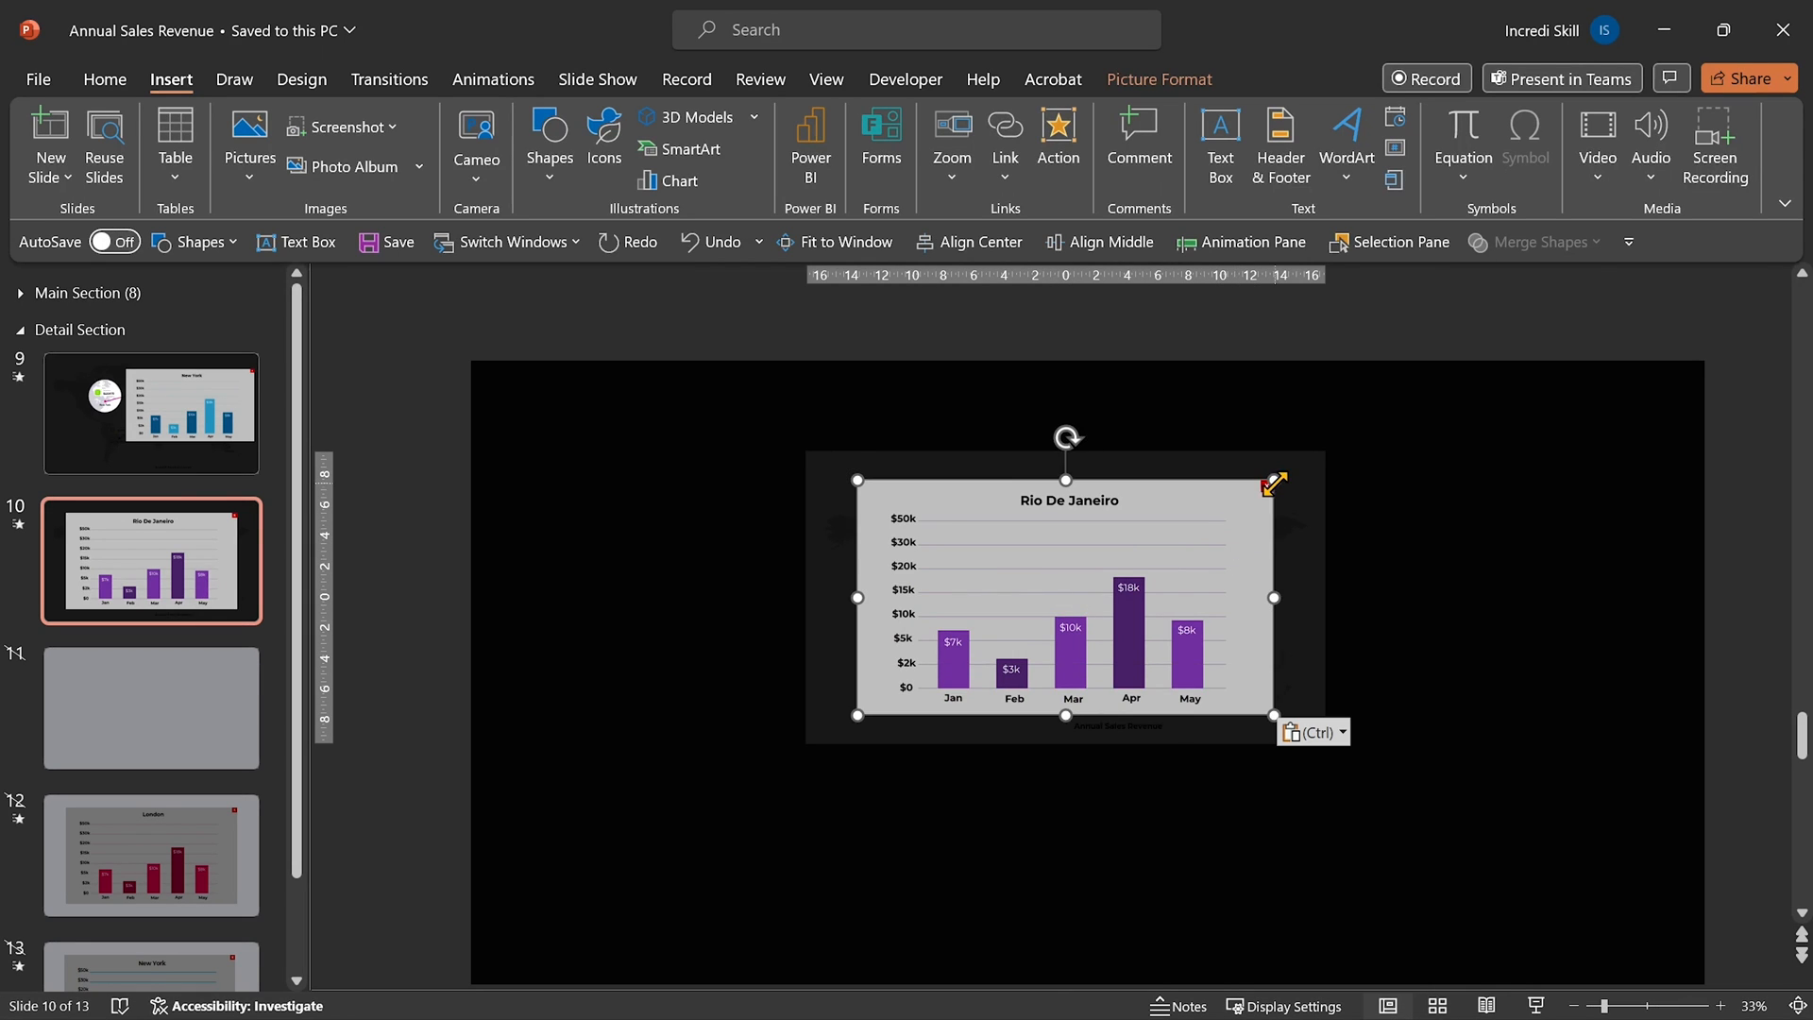
Position and resize the chart in the upper right of slide 10 beside the spotlight
{"action": "left_click_drag", "start_coordinate": [1234, 528], "coordinate": [1270, 524]}
{"action": "left_click_drag", "start_coordinate": [1343, 467], "coordinate": [1314, 476]}
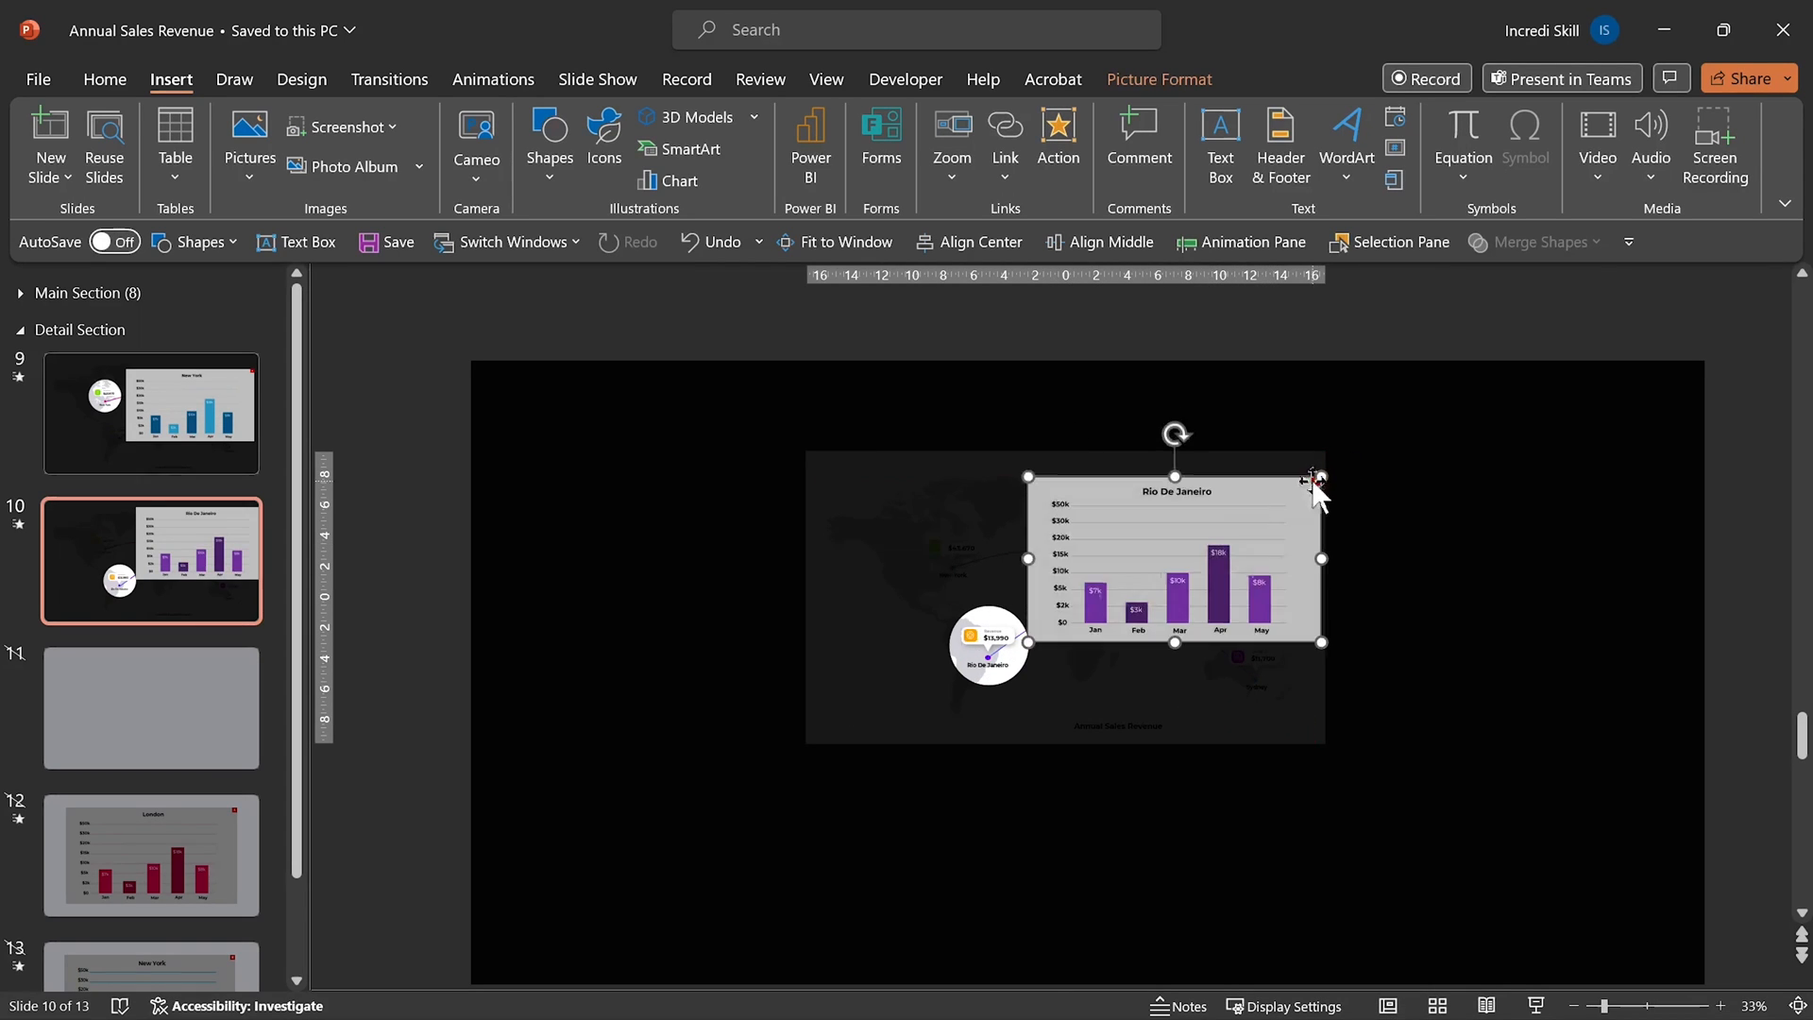
{"action": "left_click", "coordinate": [1215, 538]}
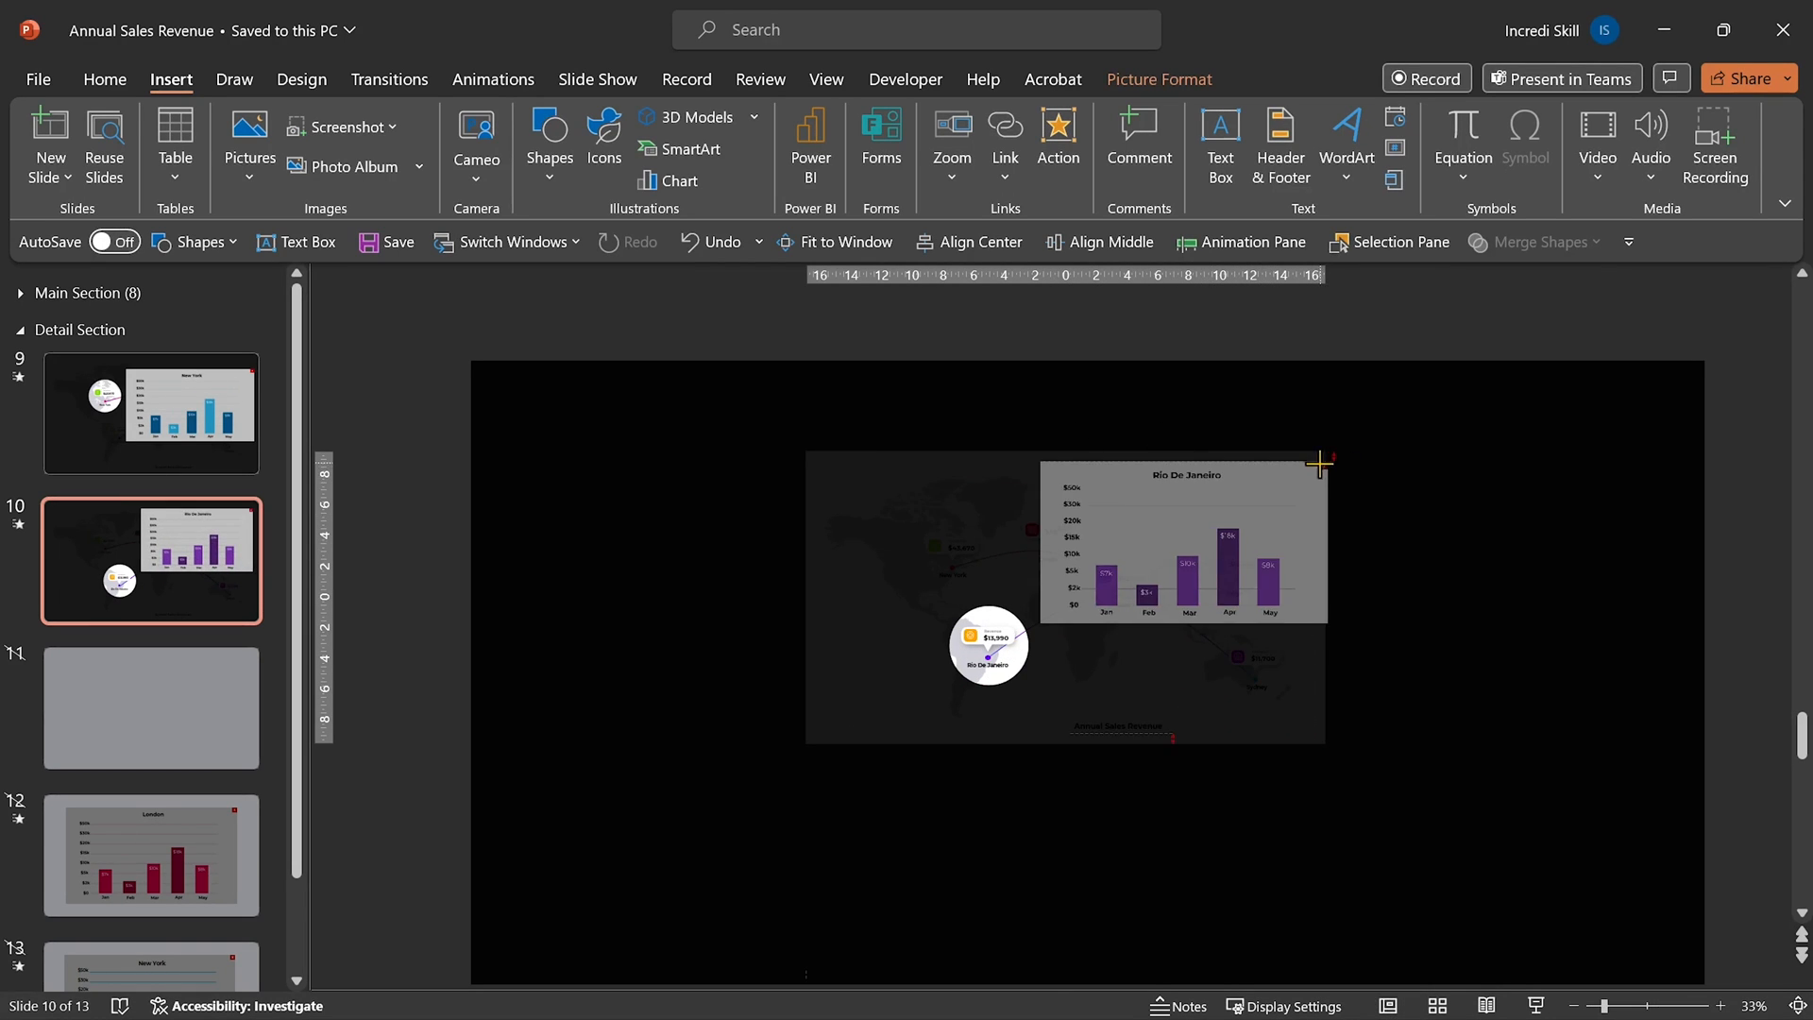
{"action": "left_click_drag", "start_coordinate": [1045, 478], "coordinate": [1028, 467]}
{"action": "scroll", "coordinate": [1031, 471], "scroll_direction": "up", "scroll_amount": 2}
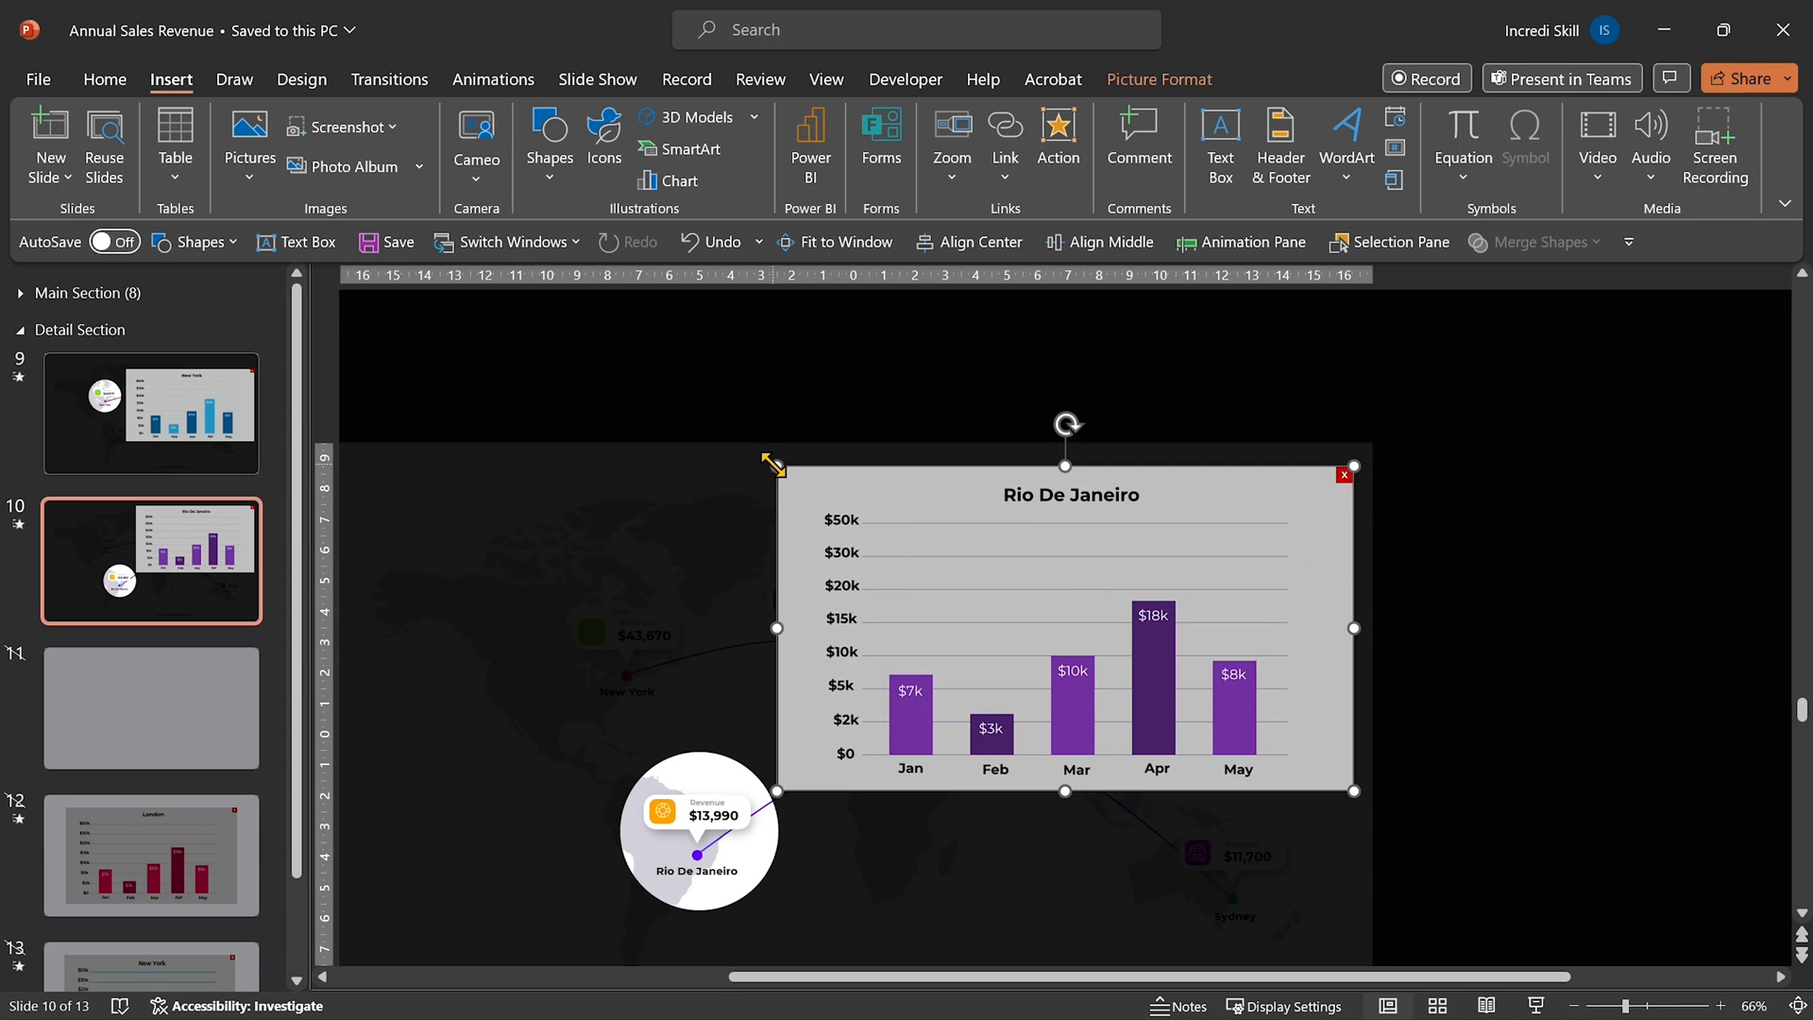
{"action": "left_click_drag", "start_coordinate": [777, 468], "coordinate": [793, 479]}
{"action": "left_click", "coordinate": [483, 439]}
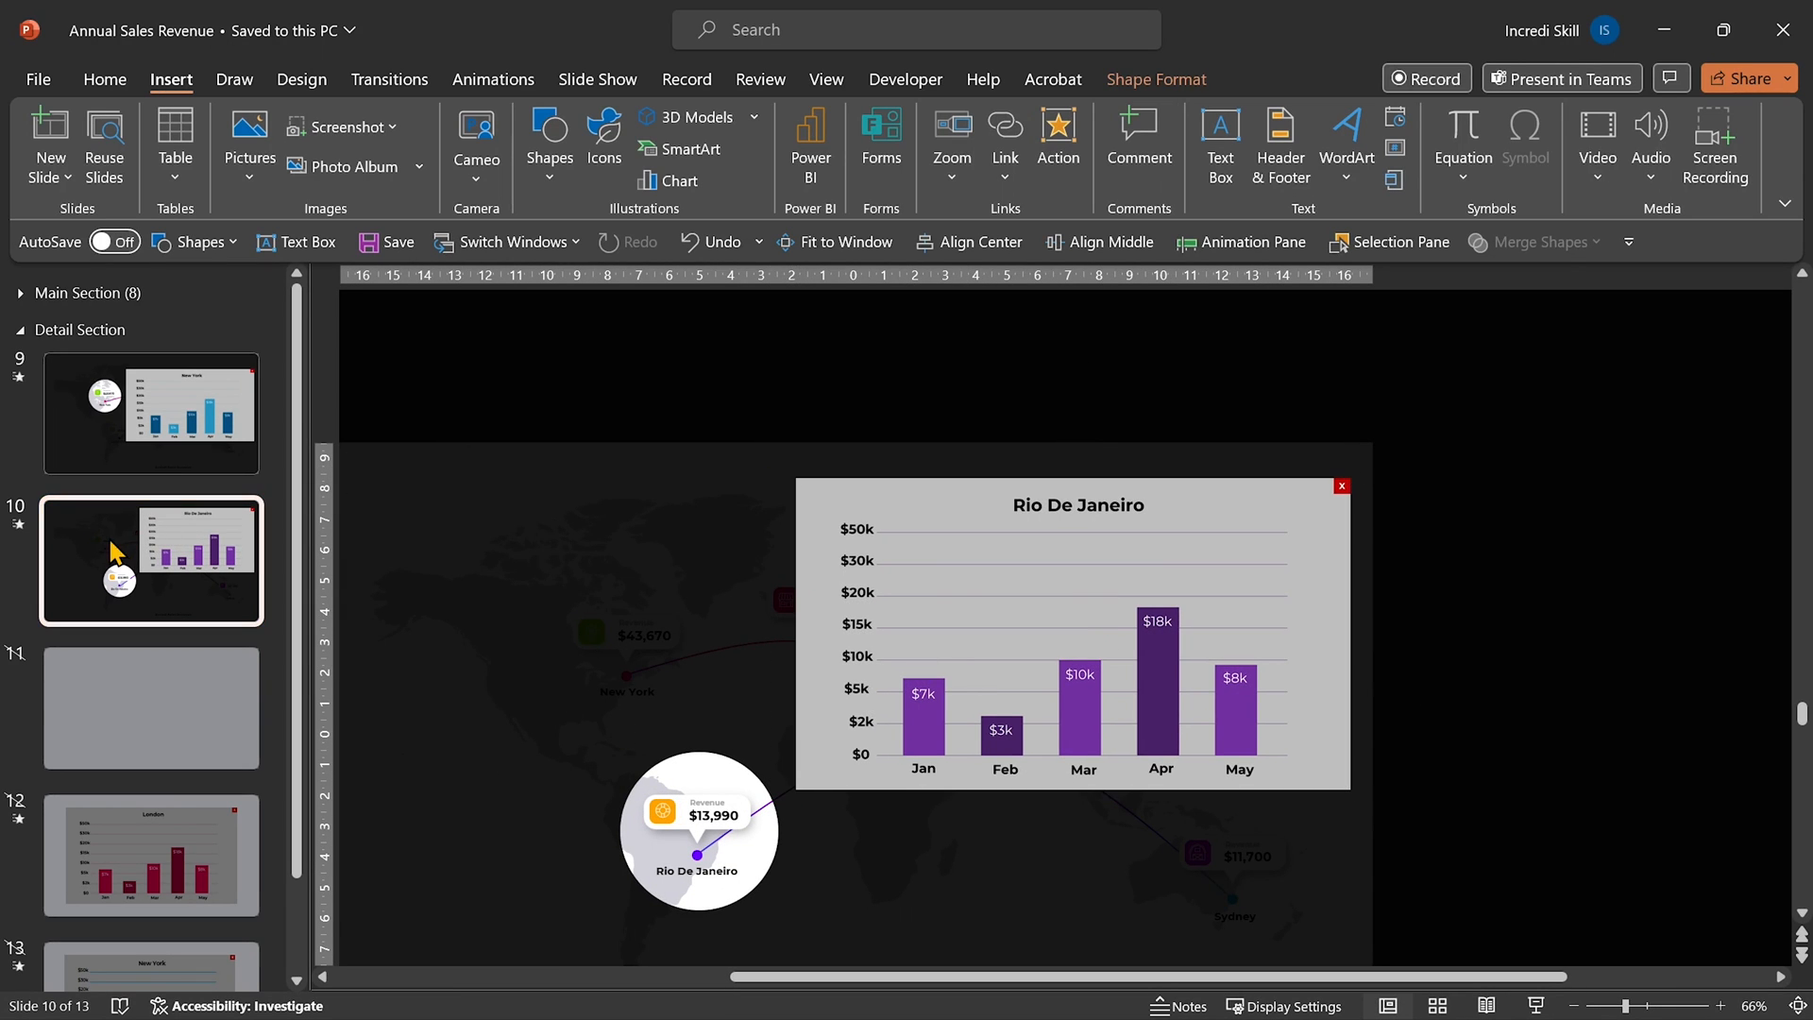
Review the slide's transition and select the Rio De Janeiro chart picture for linking
{"action": "left_click", "coordinate": [389, 78]}
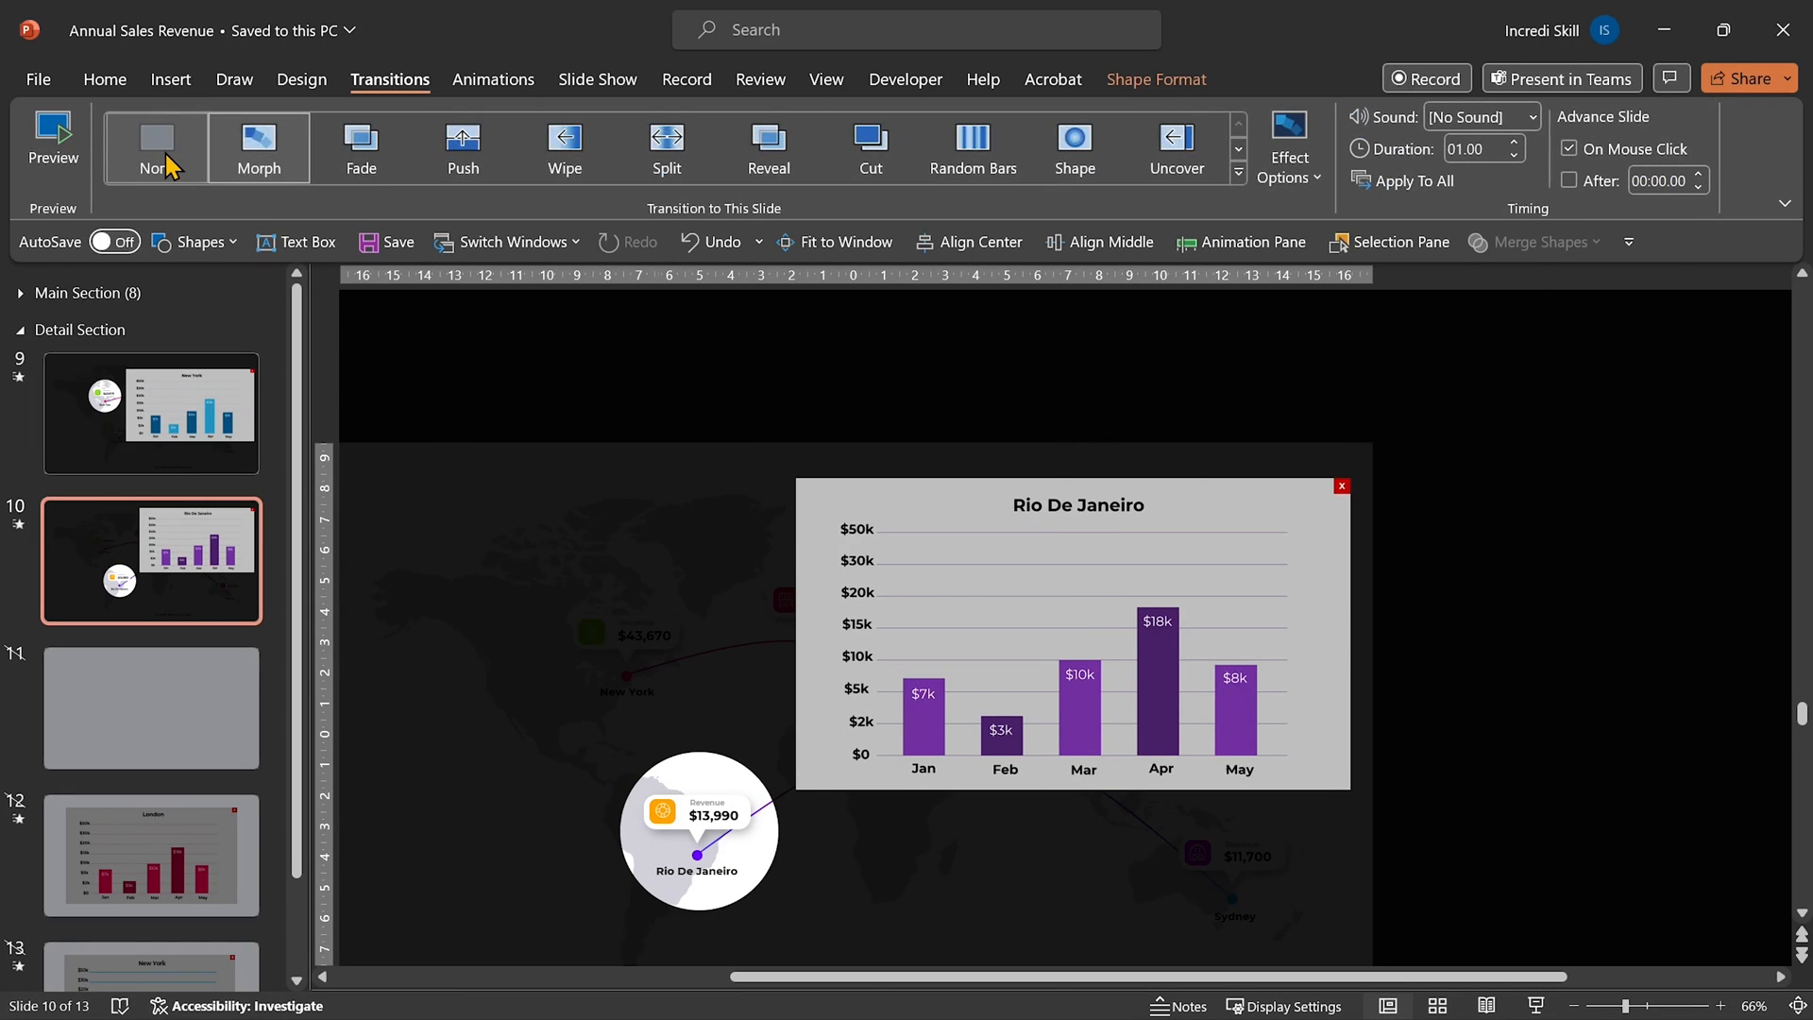
{"action": "scroll", "coordinate": [687, 336], "scroll_direction": "down", "scroll_amount": 3}
{"action": "scroll", "coordinate": [757, 503], "scroll_direction": "up", "scroll_amount": 3}
{"action": "left_click", "coordinate": [1310, 694]}
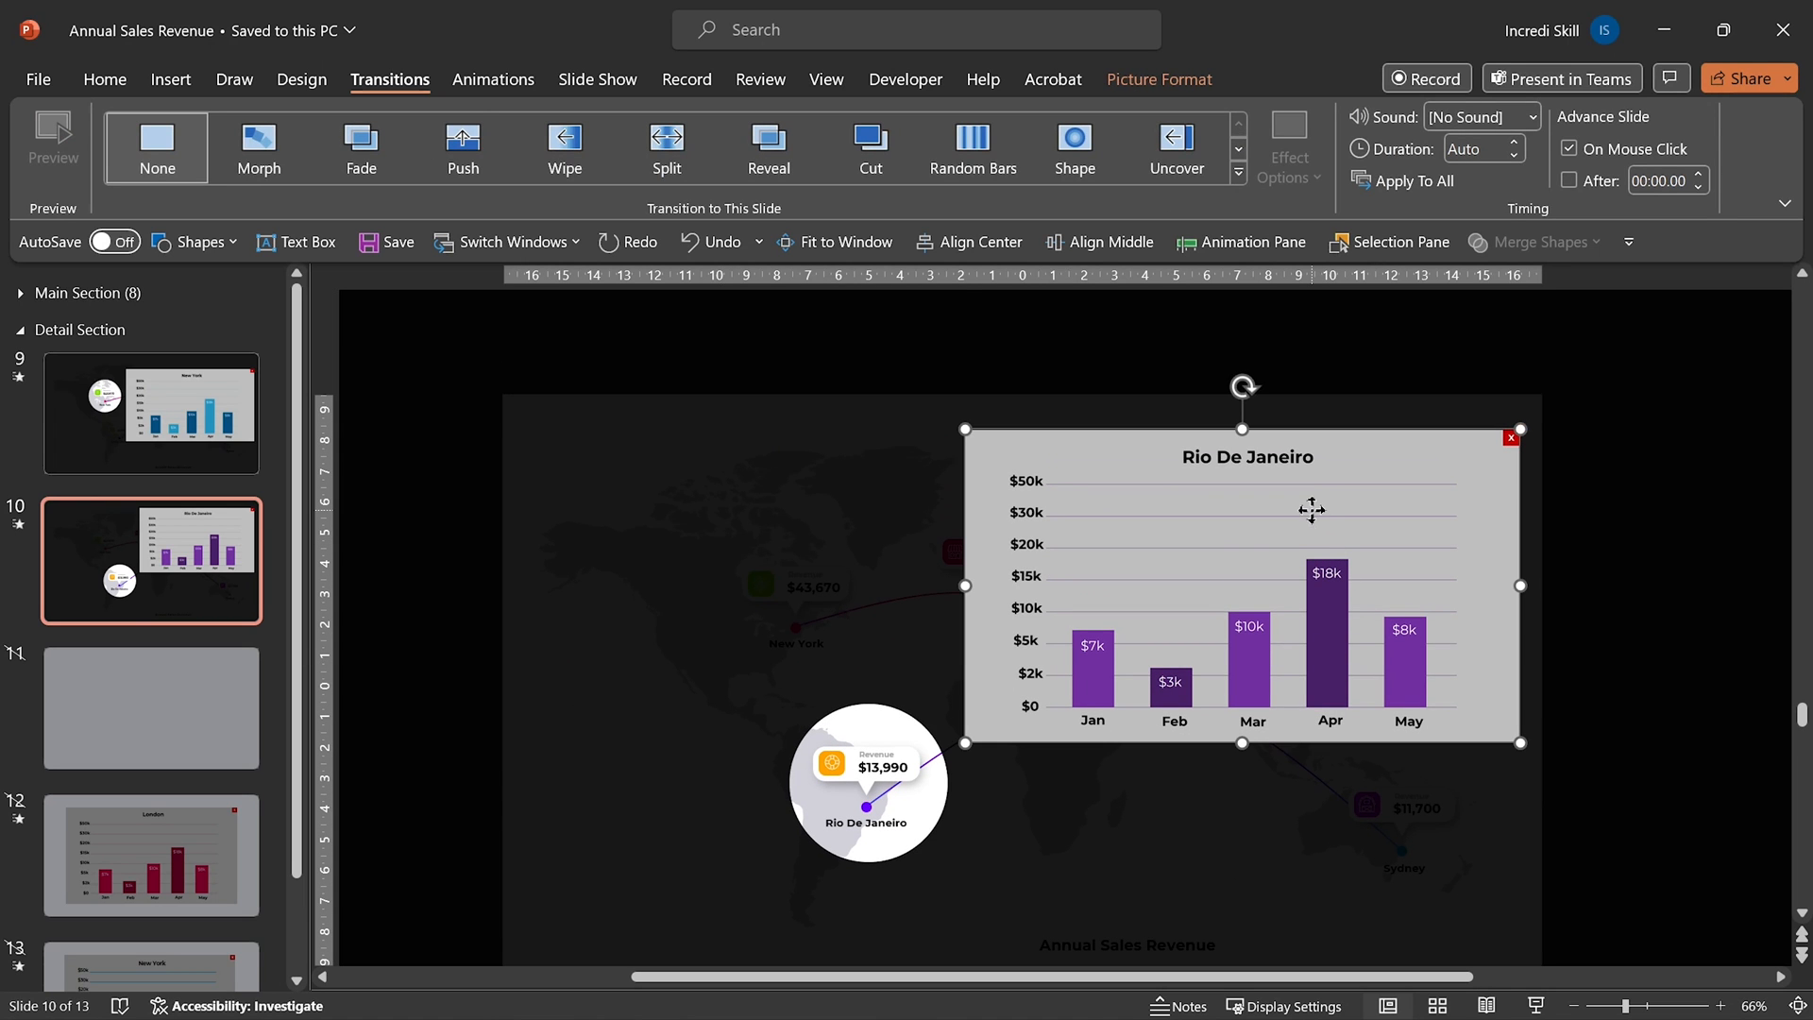
Give the chart a Mouse Click action hyperlinking to a specific slide
{"action": "left_click", "coordinate": [171, 78]}
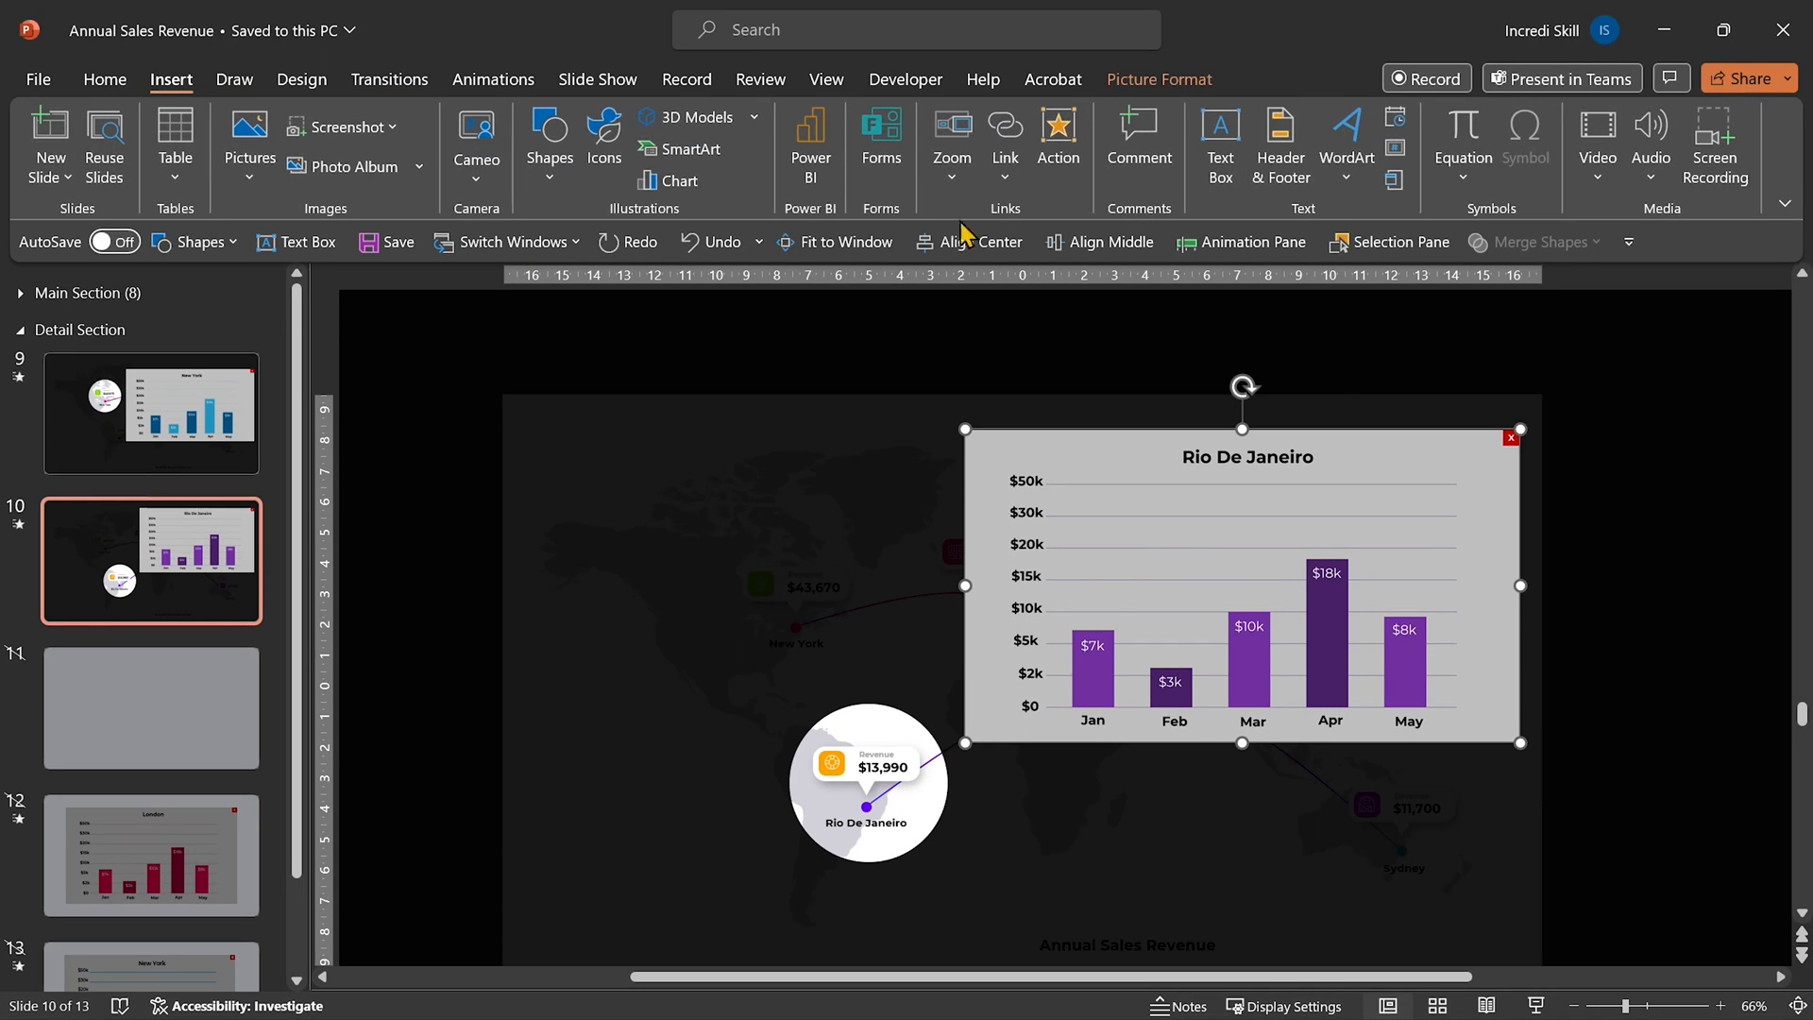
{"action": "left_click", "coordinate": [1065, 153]}
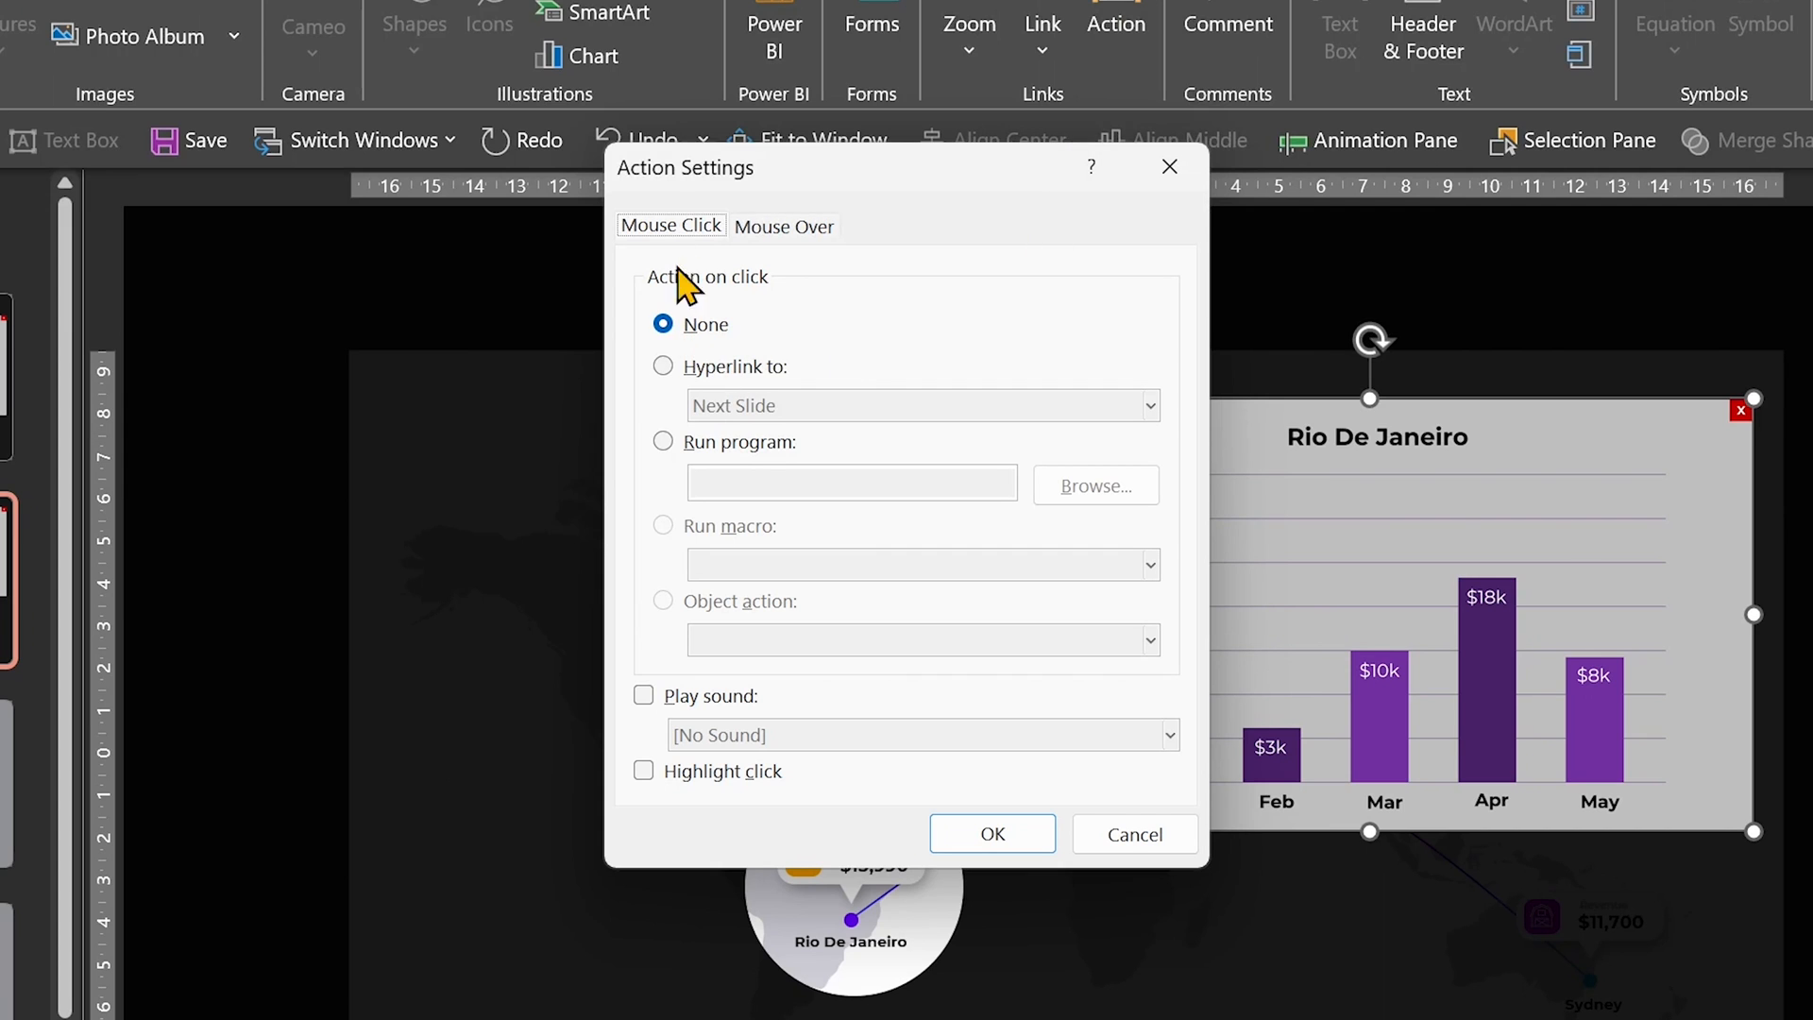
{"action": "left_click", "coordinate": [703, 379]}
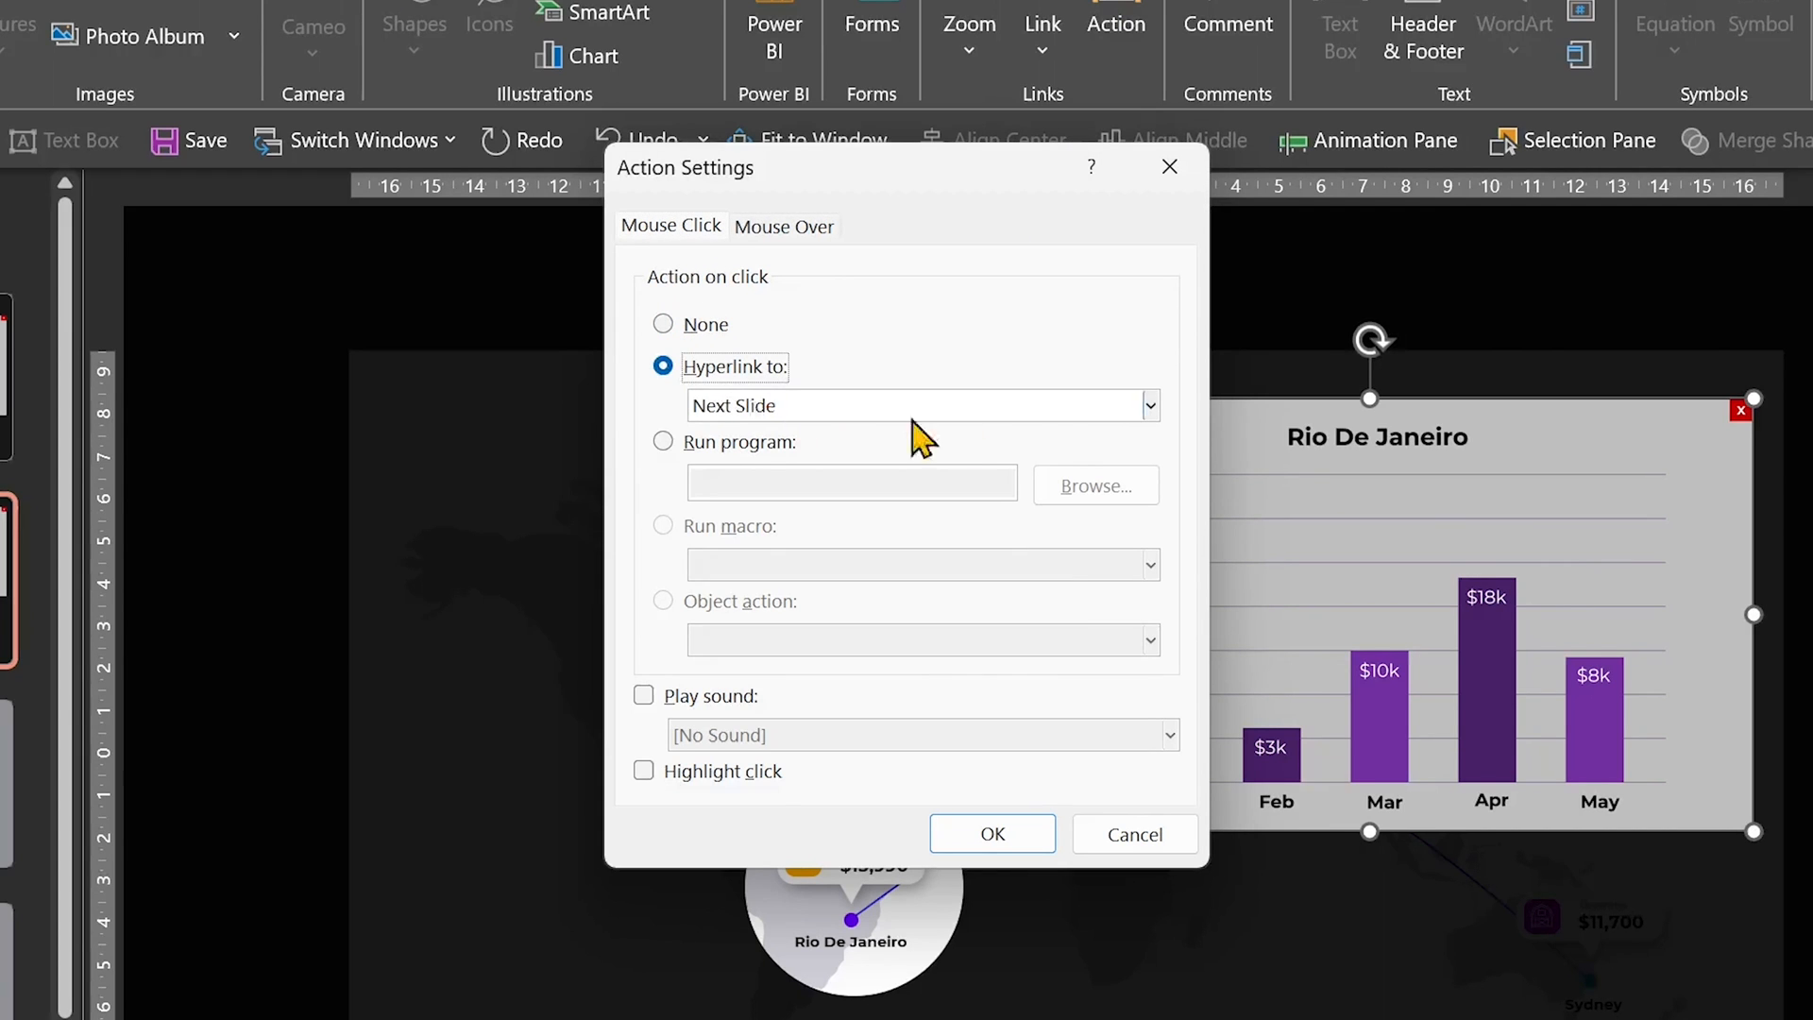
{"action": "left_click", "coordinate": [1150, 405]}
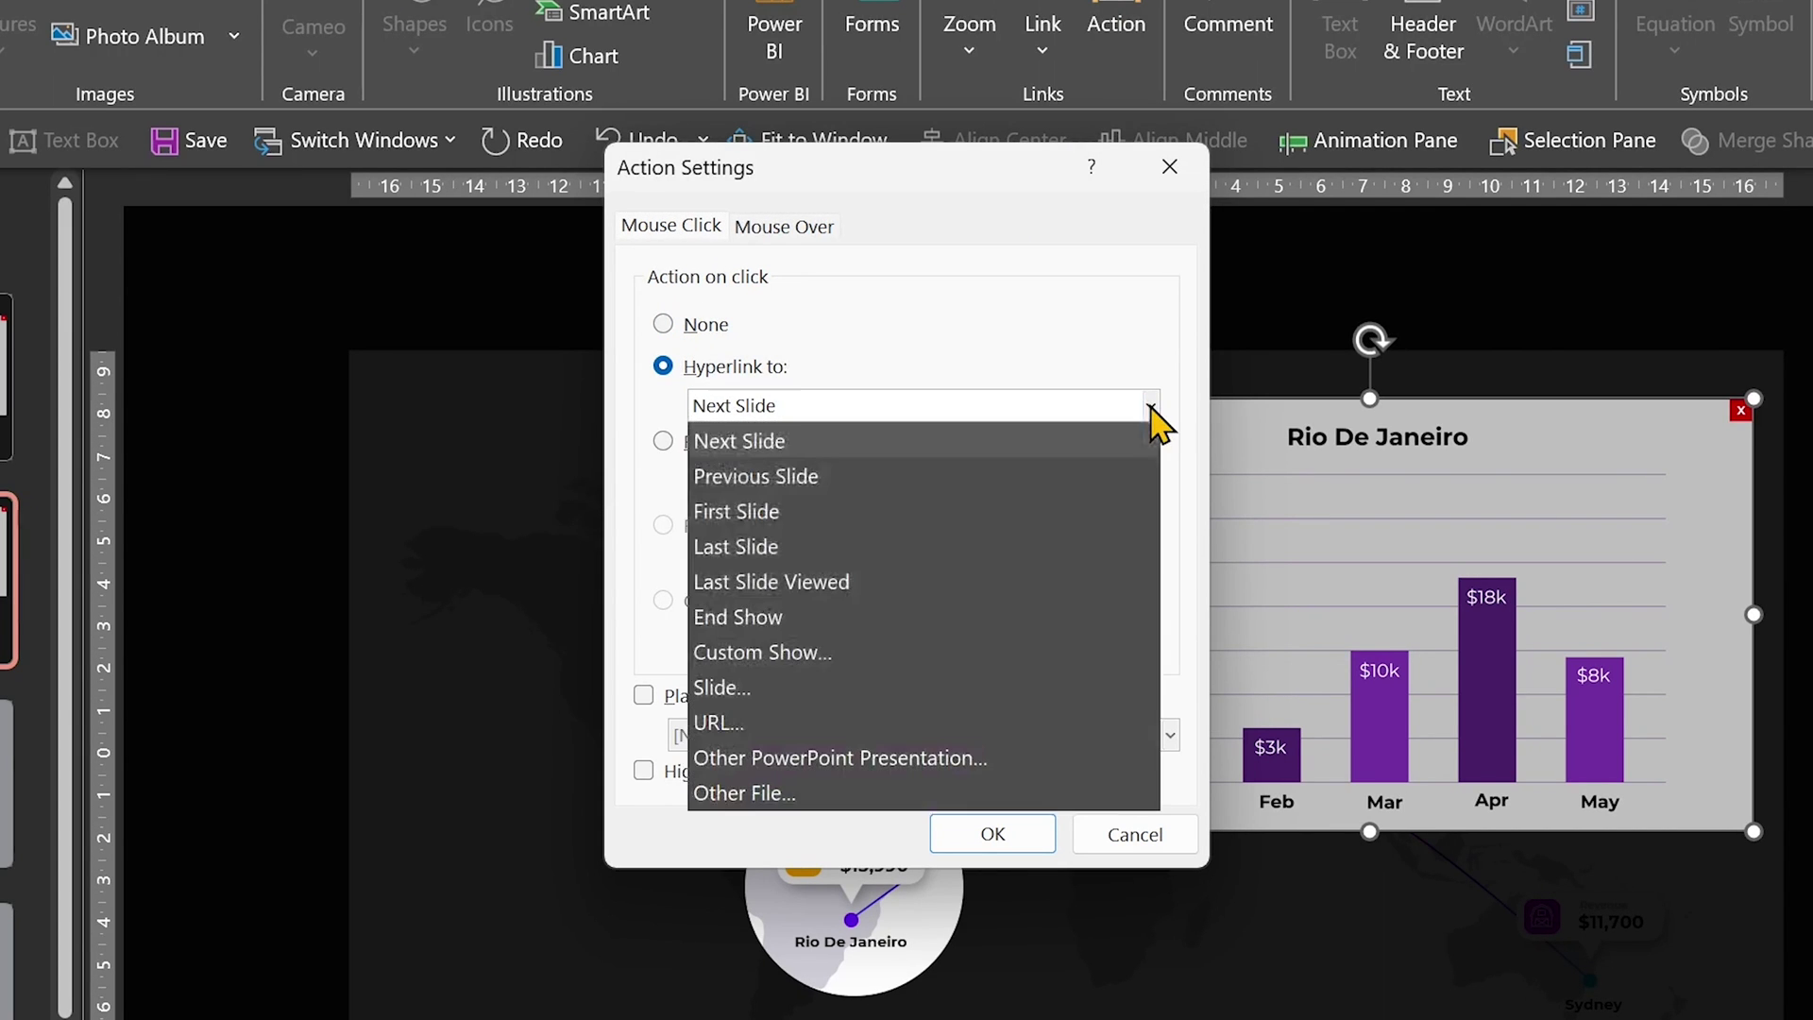
{"action": "left_click", "coordinate": [793, 691]}
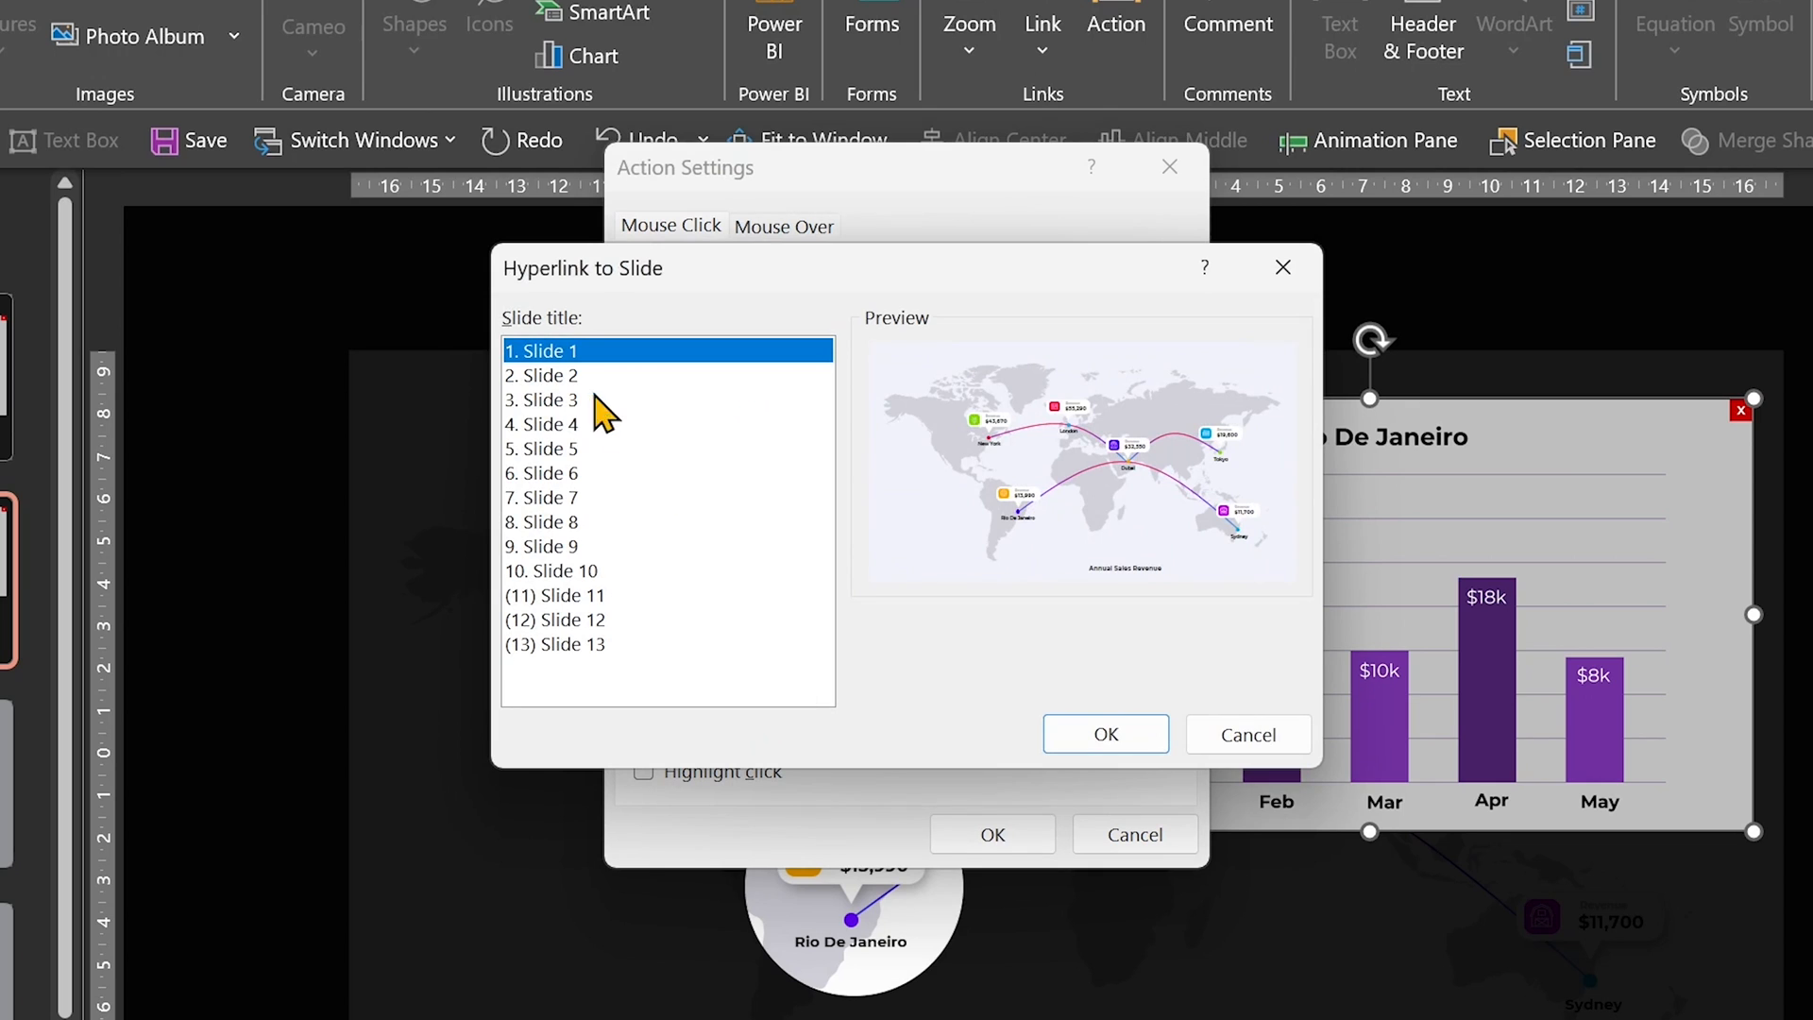
Set slide 3 as the link target, toggle click highlighting and apply the action
{"action": "left_click", "coordinate": [567, 399]}
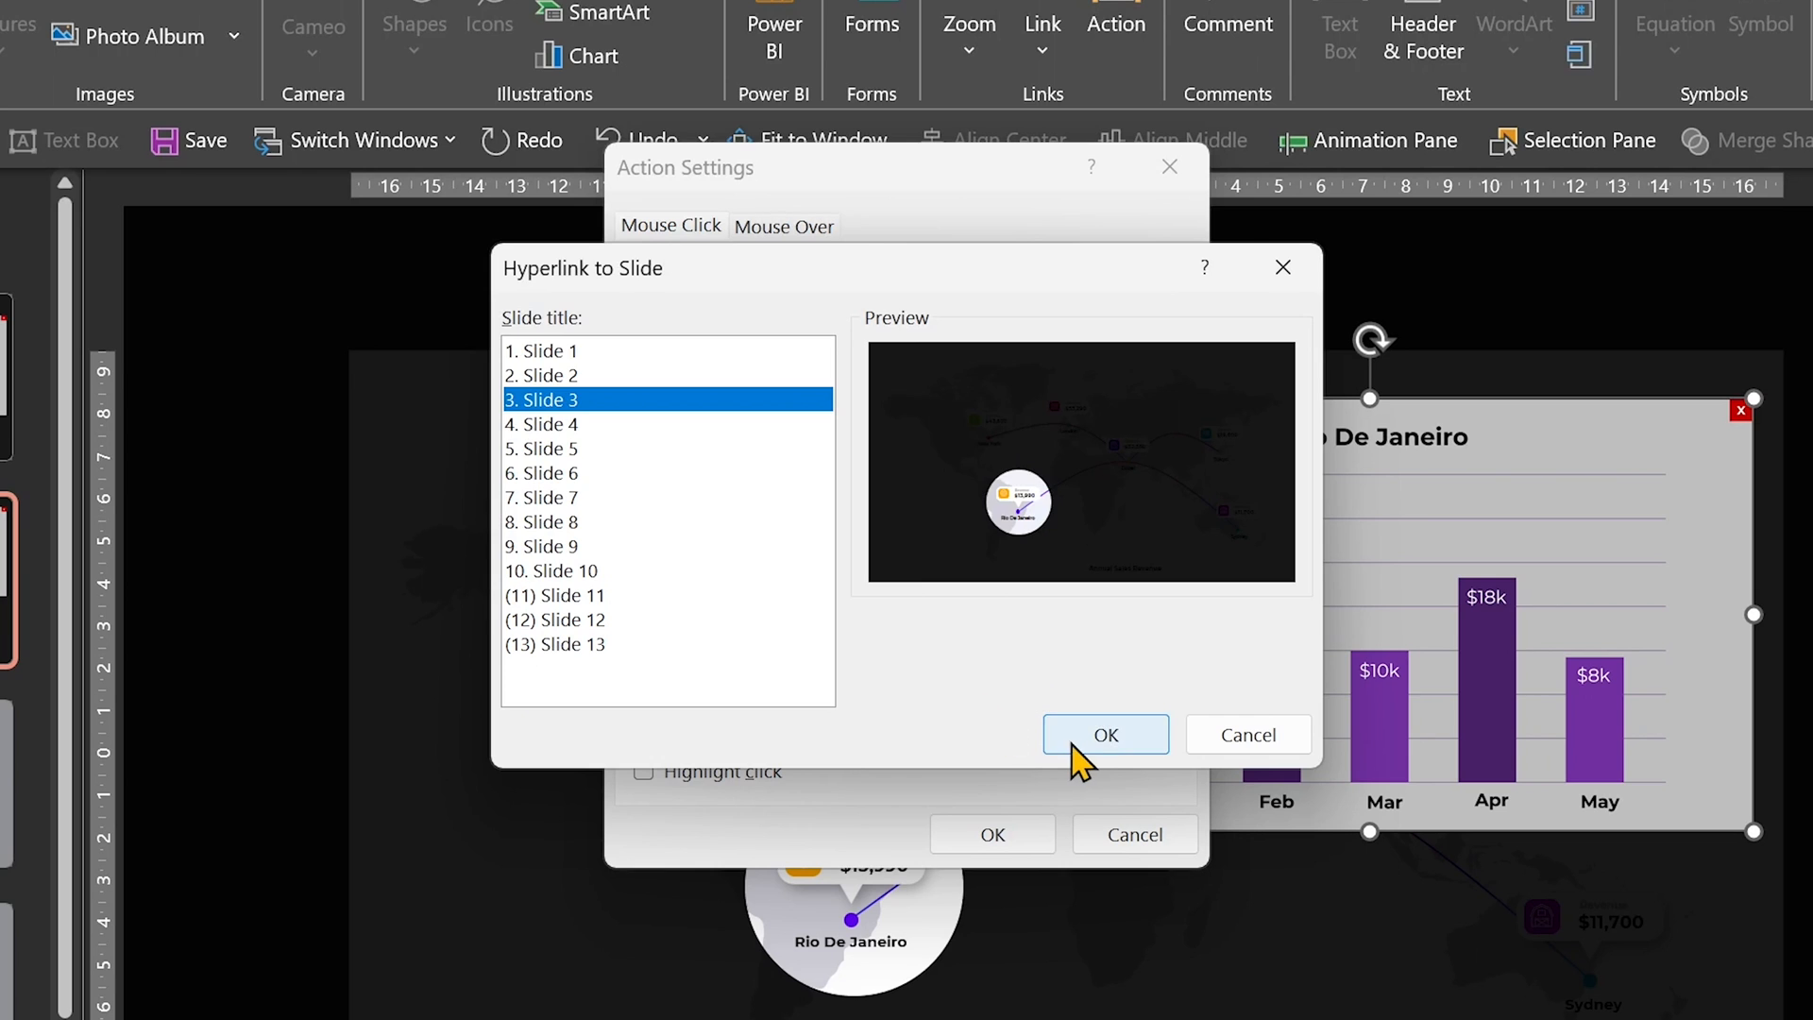
{"action": "left_click", "coordinate": [1104, 734]}
{"action": "left_click", "coordinate": [644, 772]}
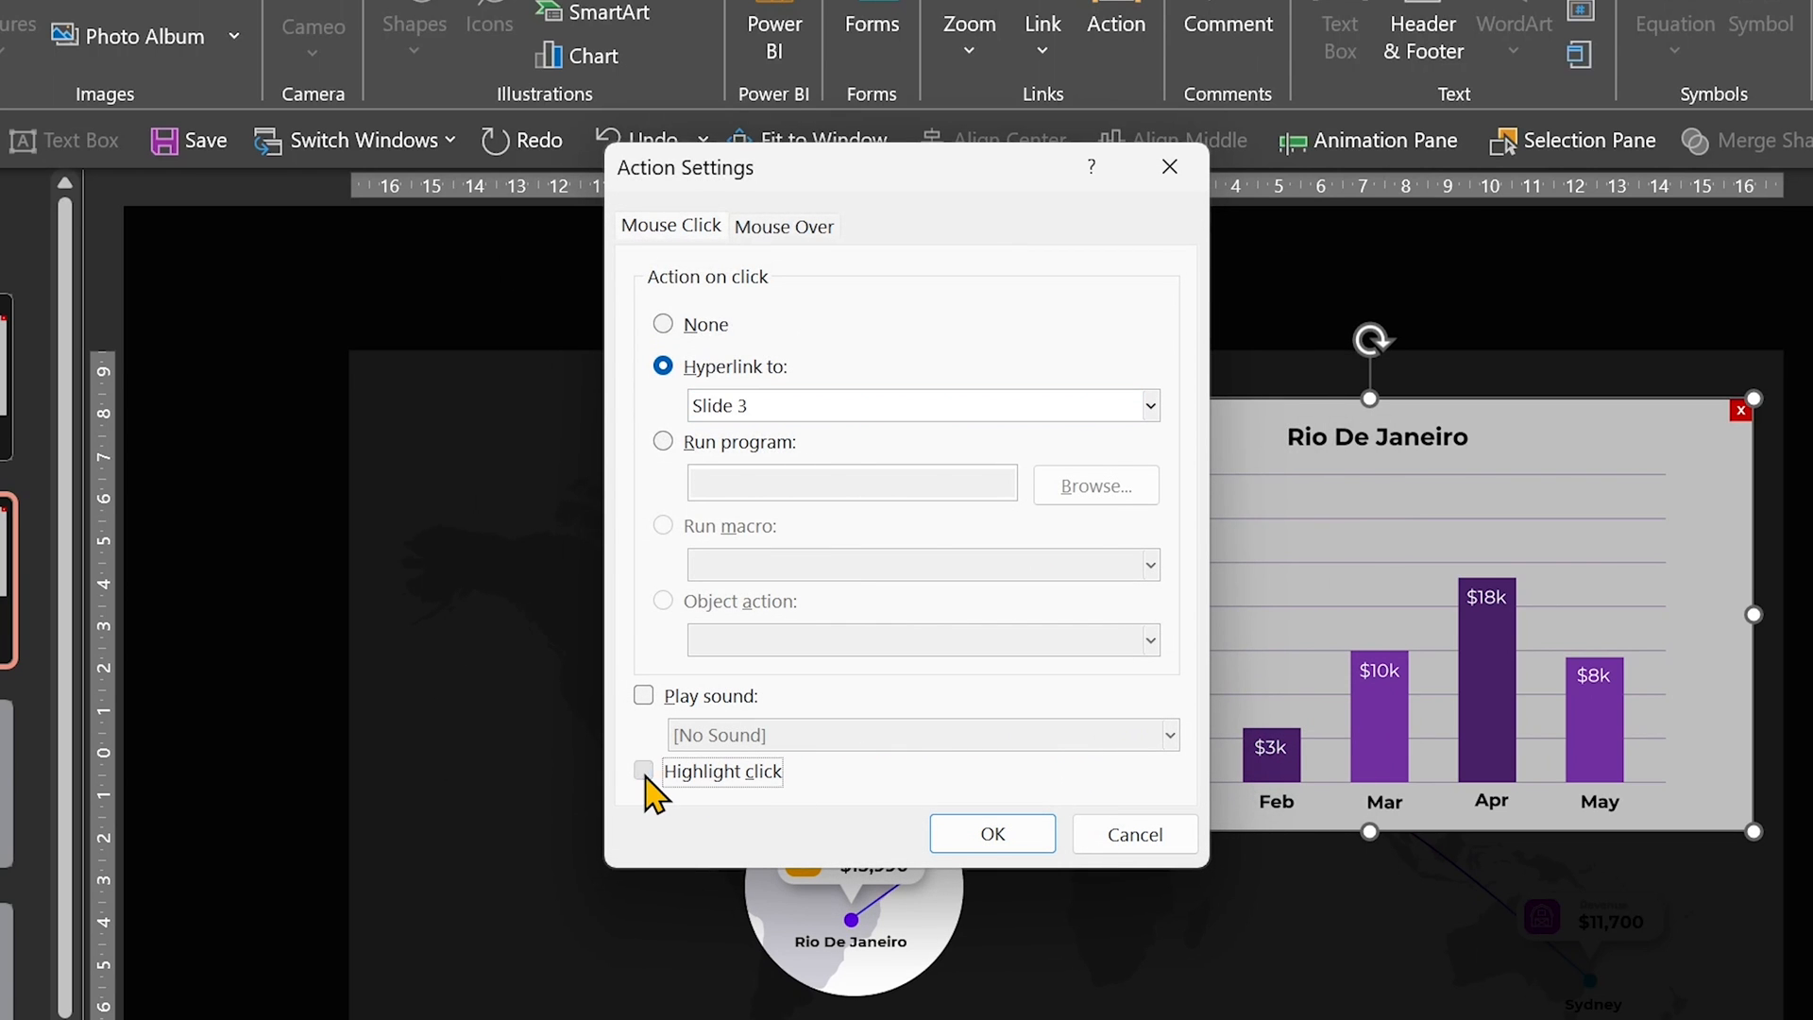
{"action": "left_click", "coordinate": [991, 834]}
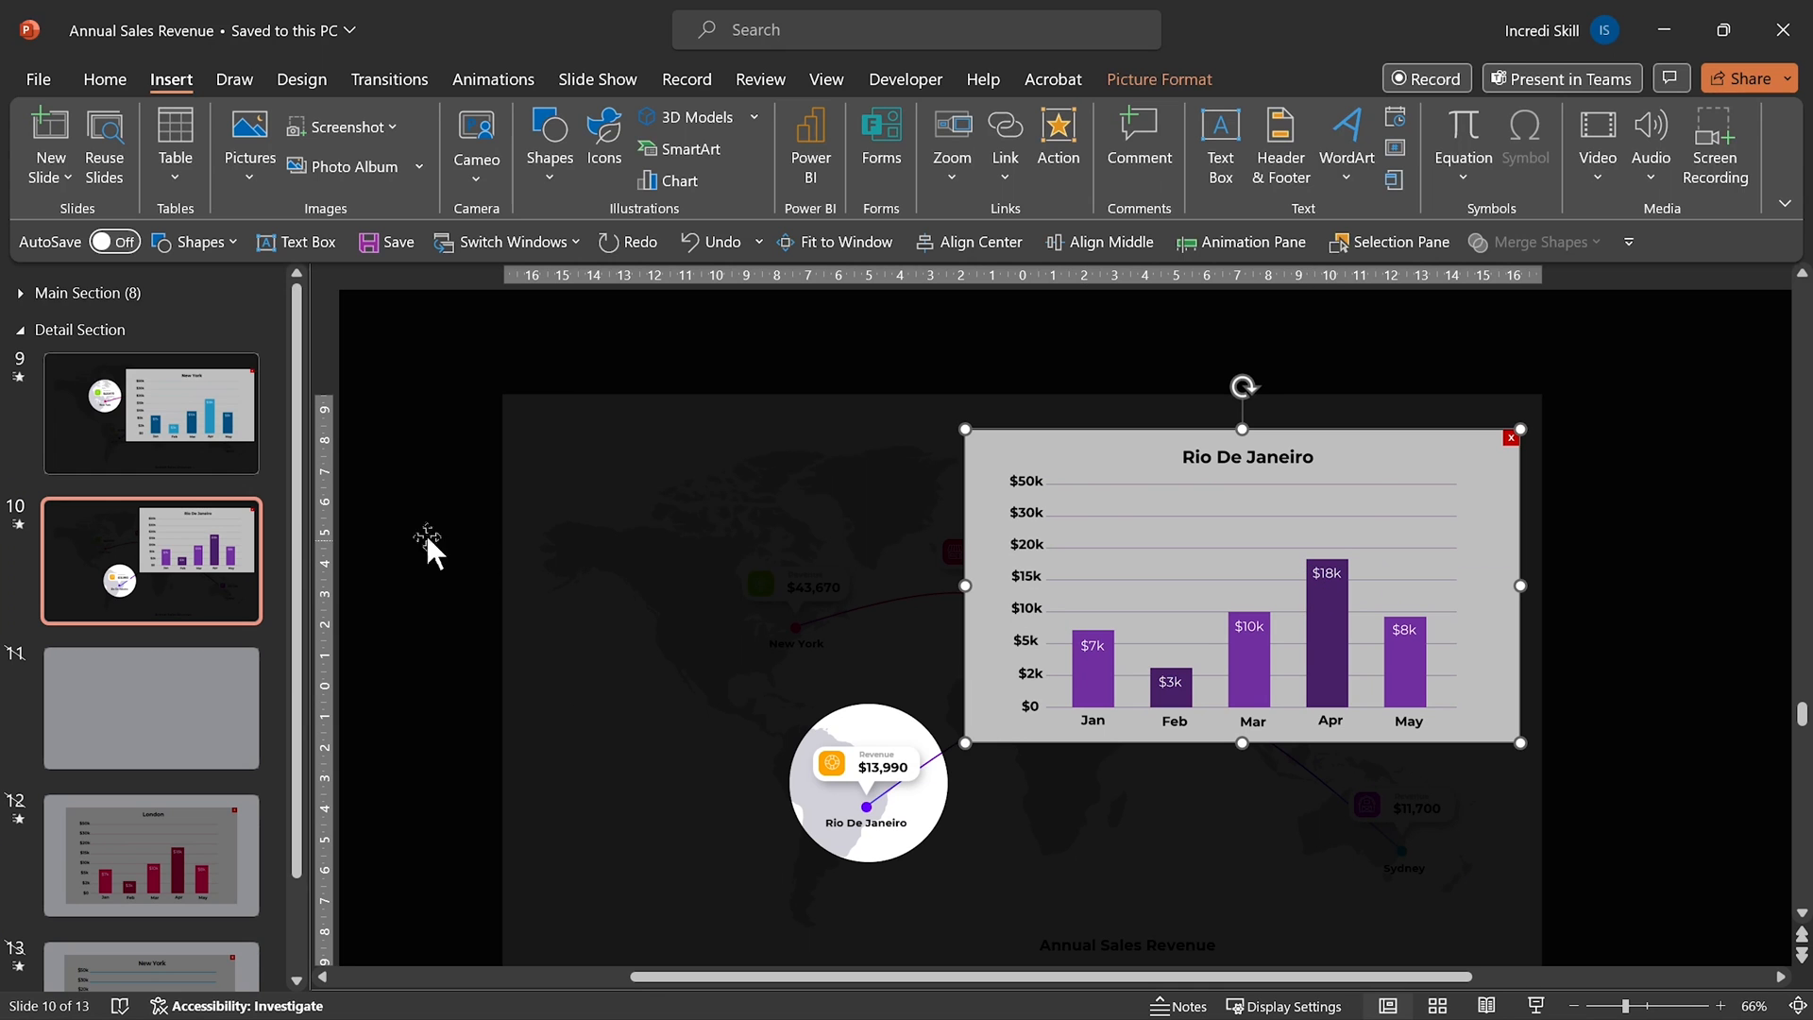
Expand the Main Section and select the Rio De Janeiro revenue callout on slide 3
{"action": "left_click", "coordinate": [21, 292]}
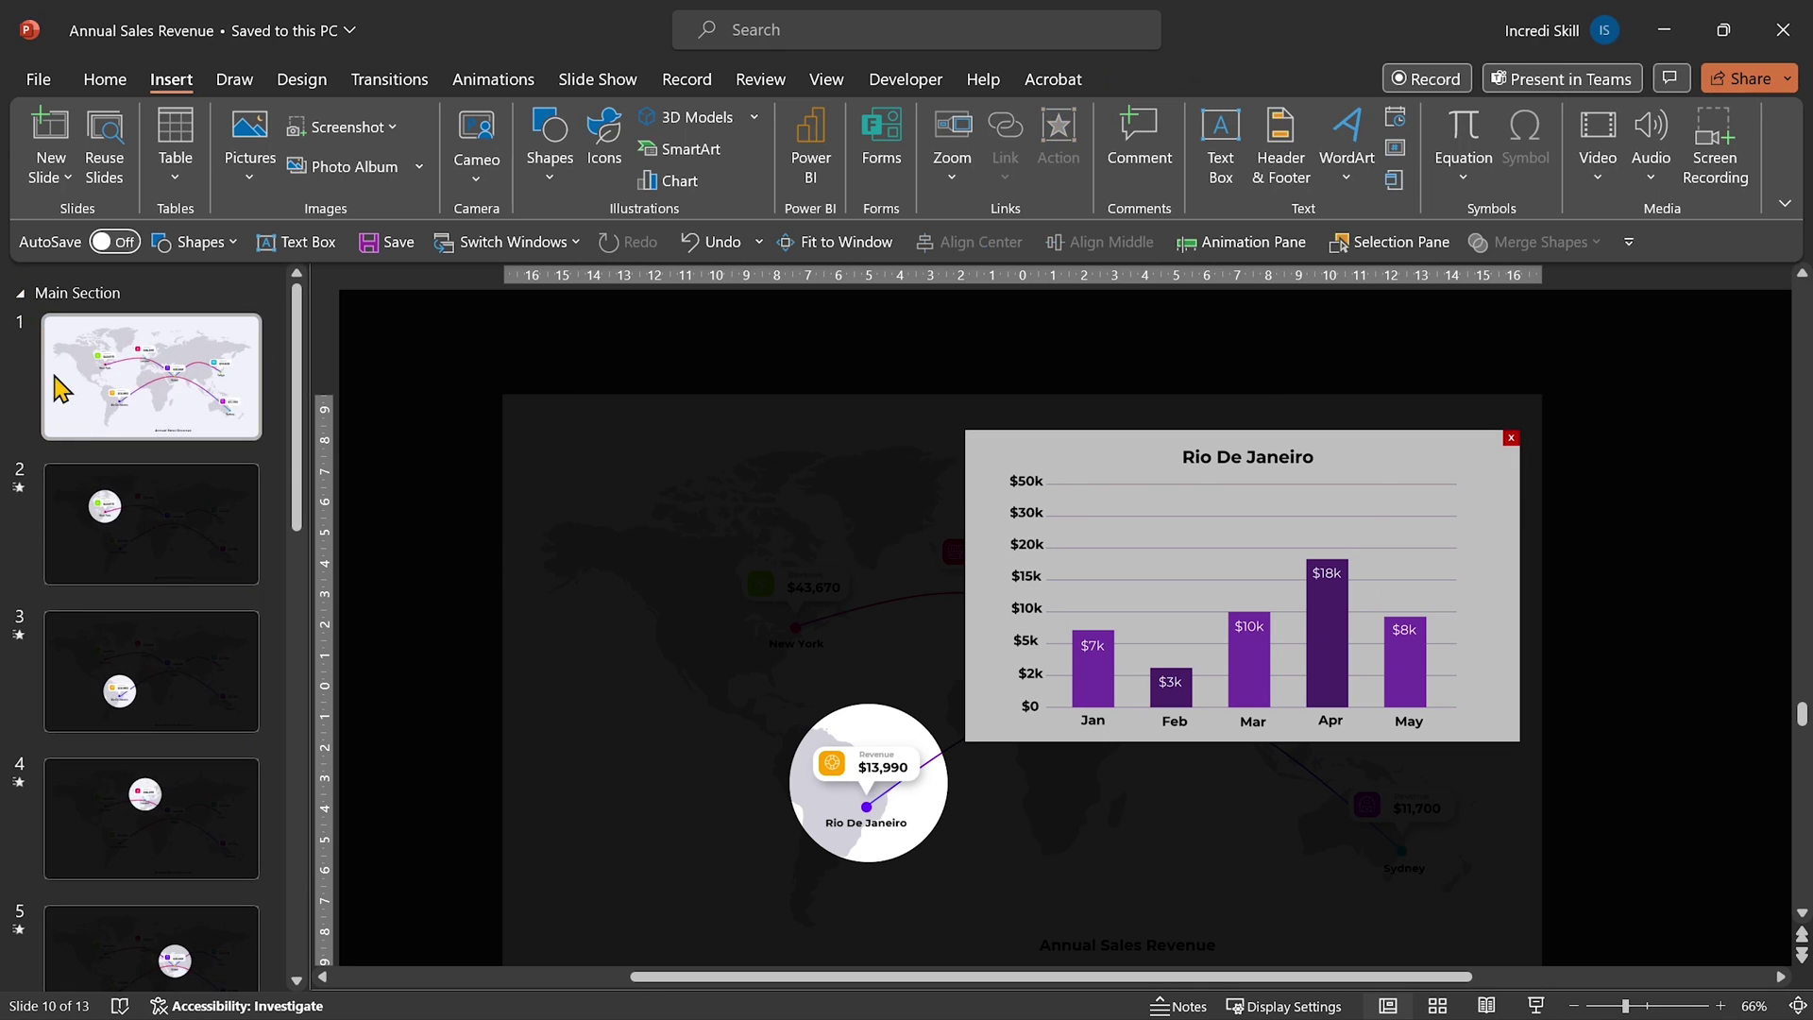
{"action": "left_click", "coordinate": [172, 701]}
{"action": "scroll", "coordinate": [1002, 788], "scroll_direction": "up", "scroll_amount": 3}
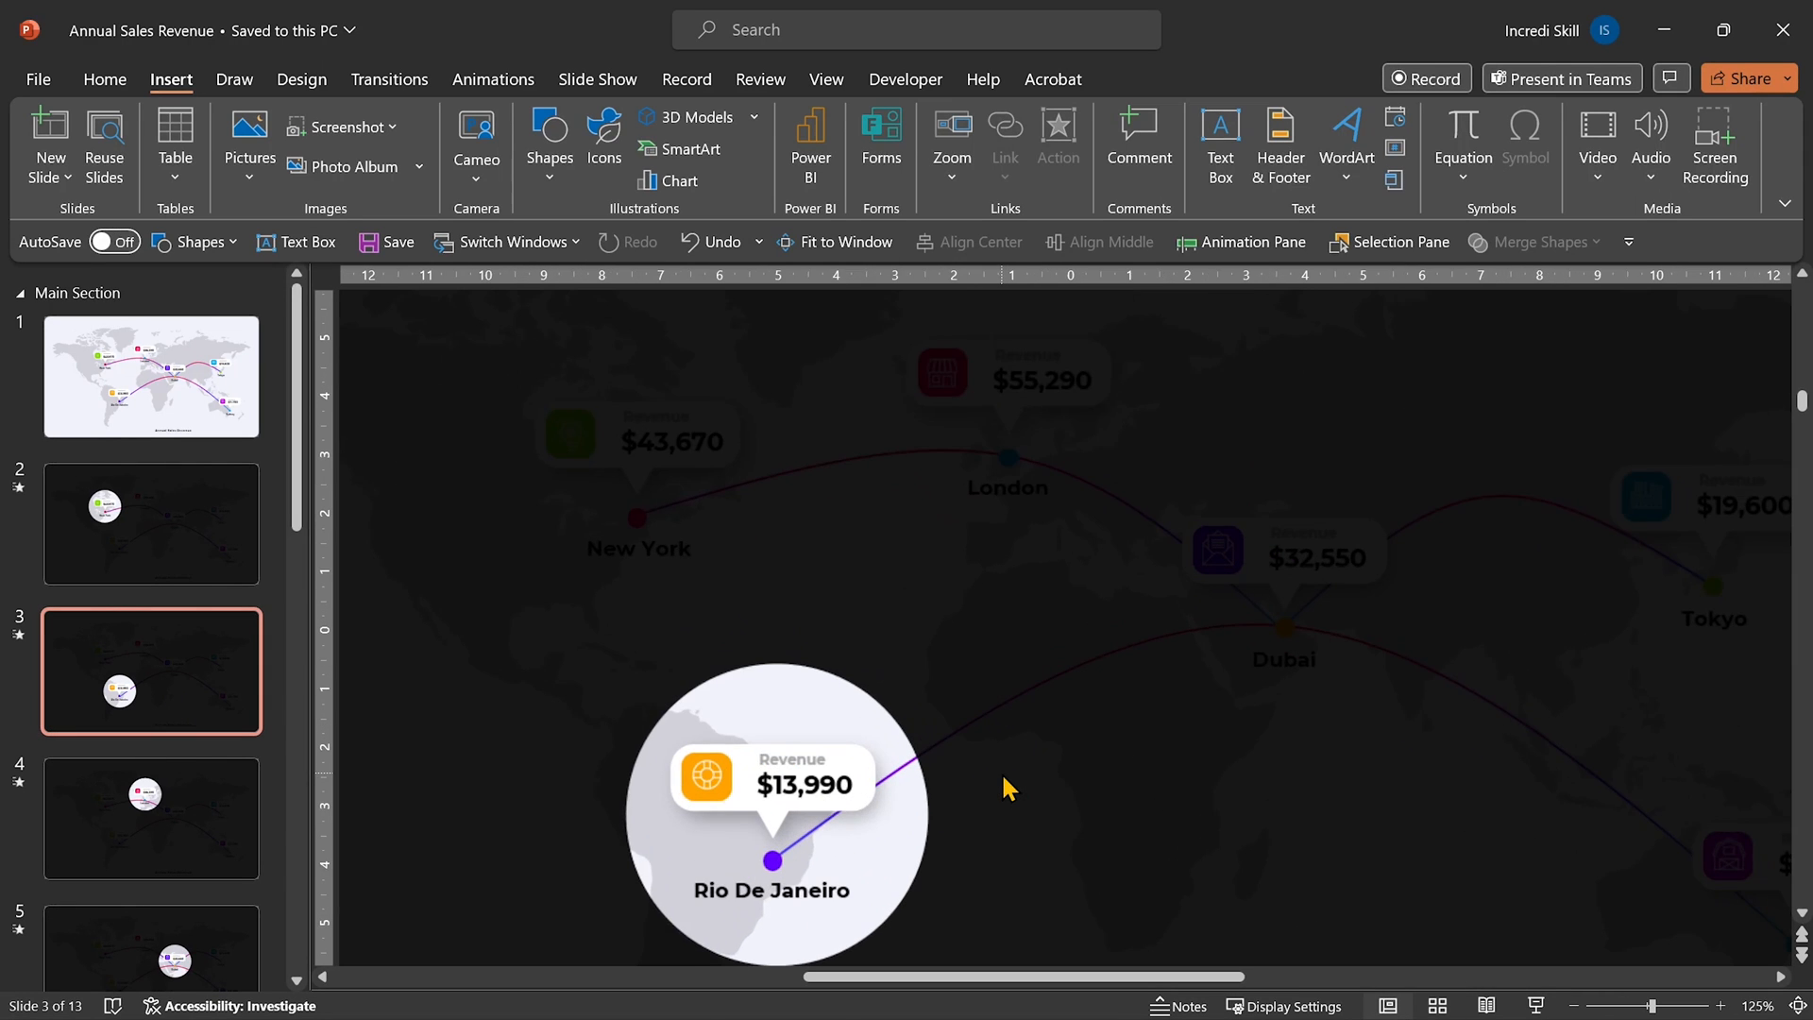
{"action": "left_click", "coordinate": [850, 765]}
{"action": "left_click_drag", "start_coordinate": [851, 765], "coordinate": [857, 761]}
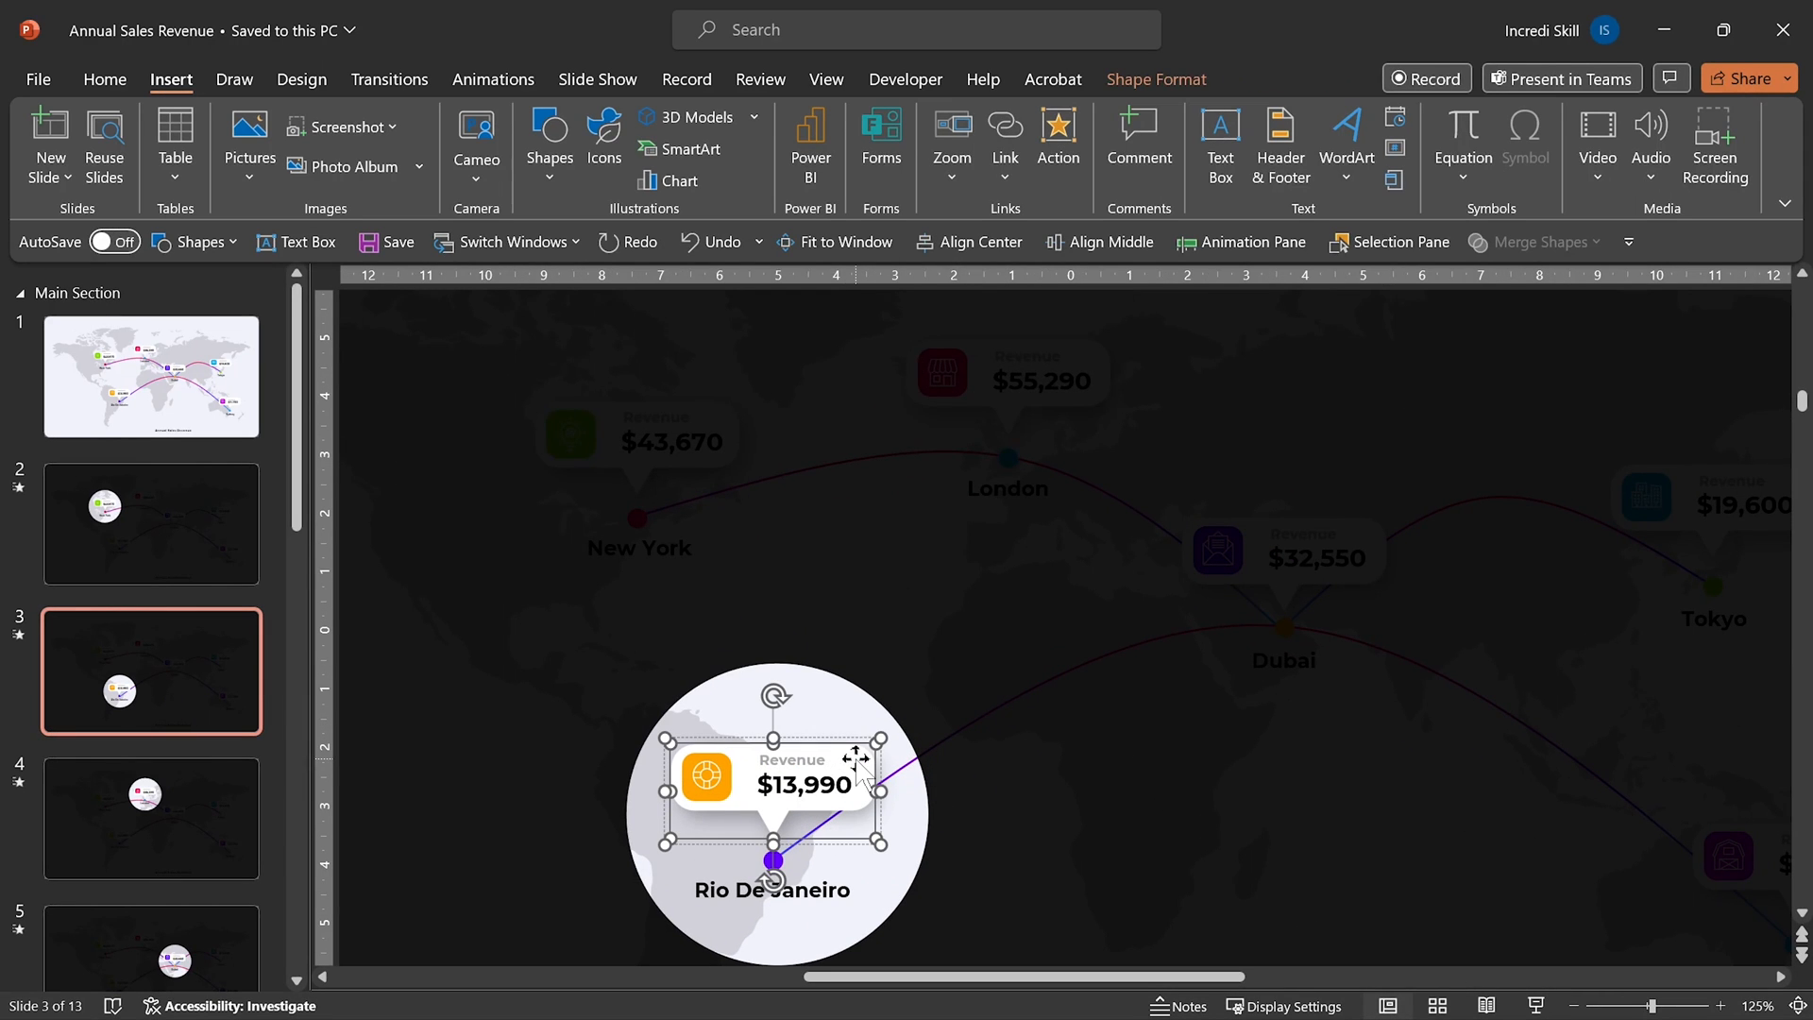
Give the callout a click action hyperlinking to slide 10 with highlight on click
{"action": "left_click", "coordinate": [1058, 143]}
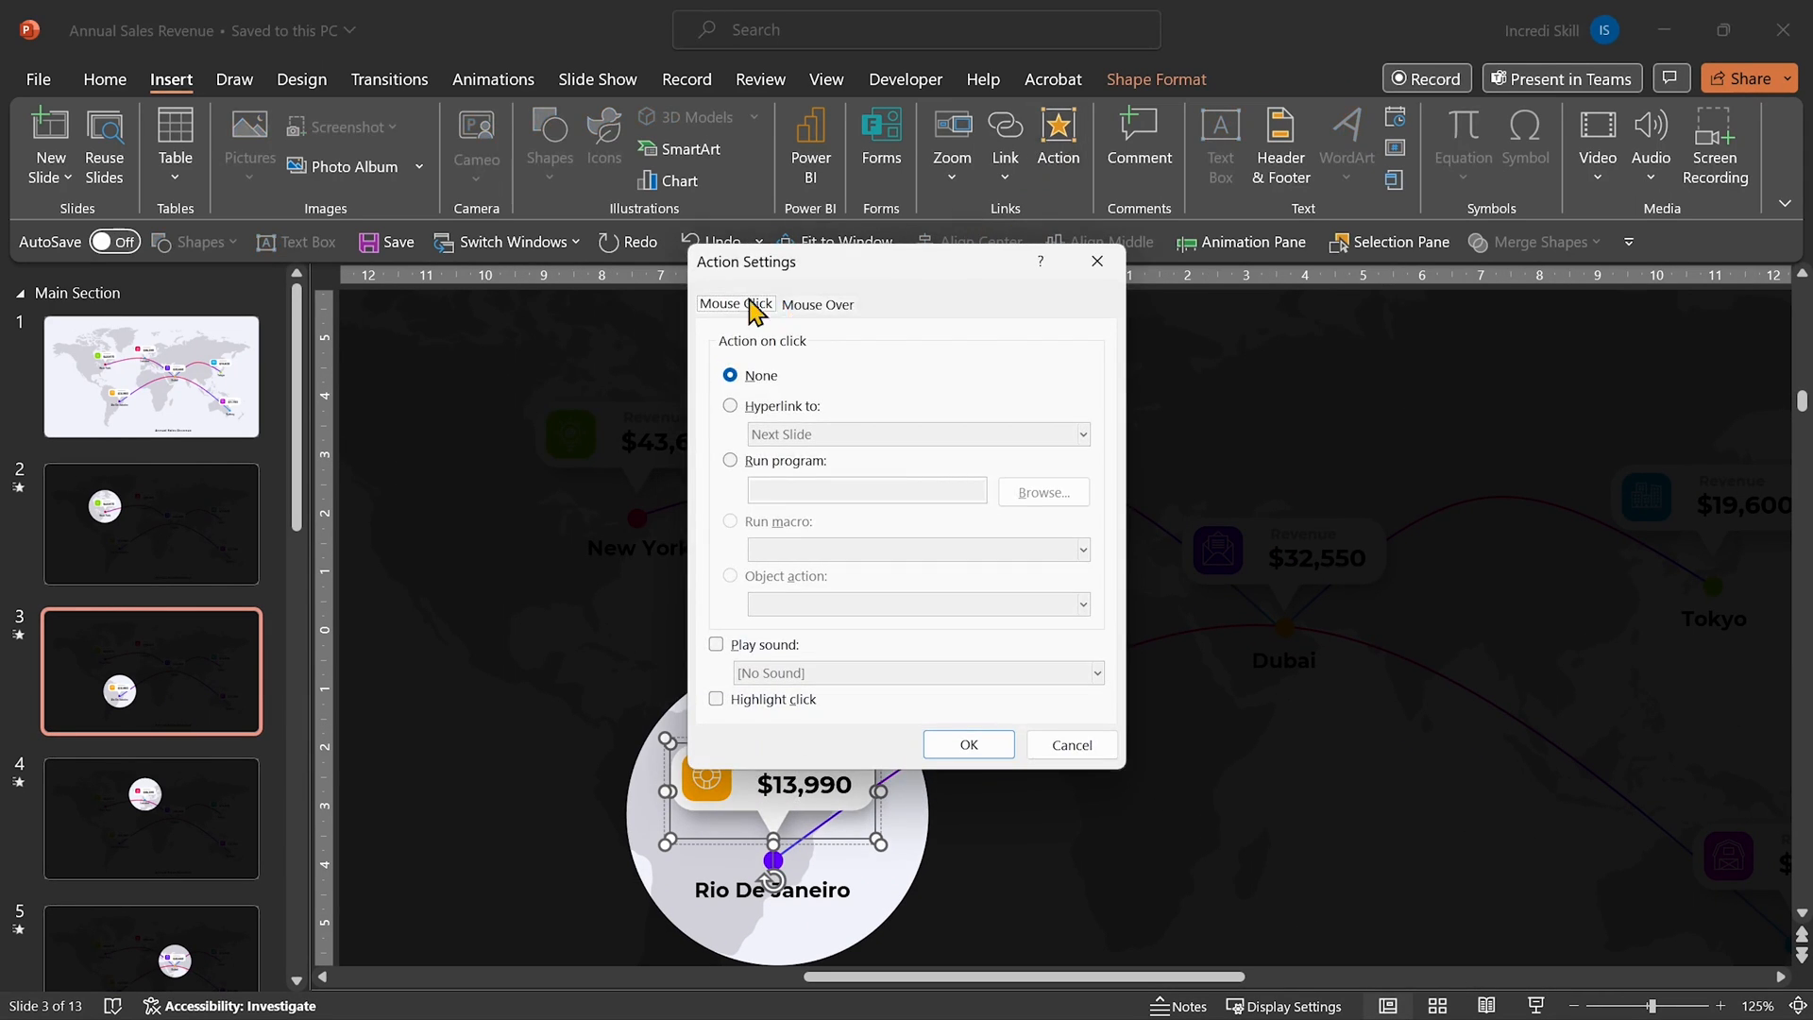
{"action": "left_click", "coordinate": [783, 407]}
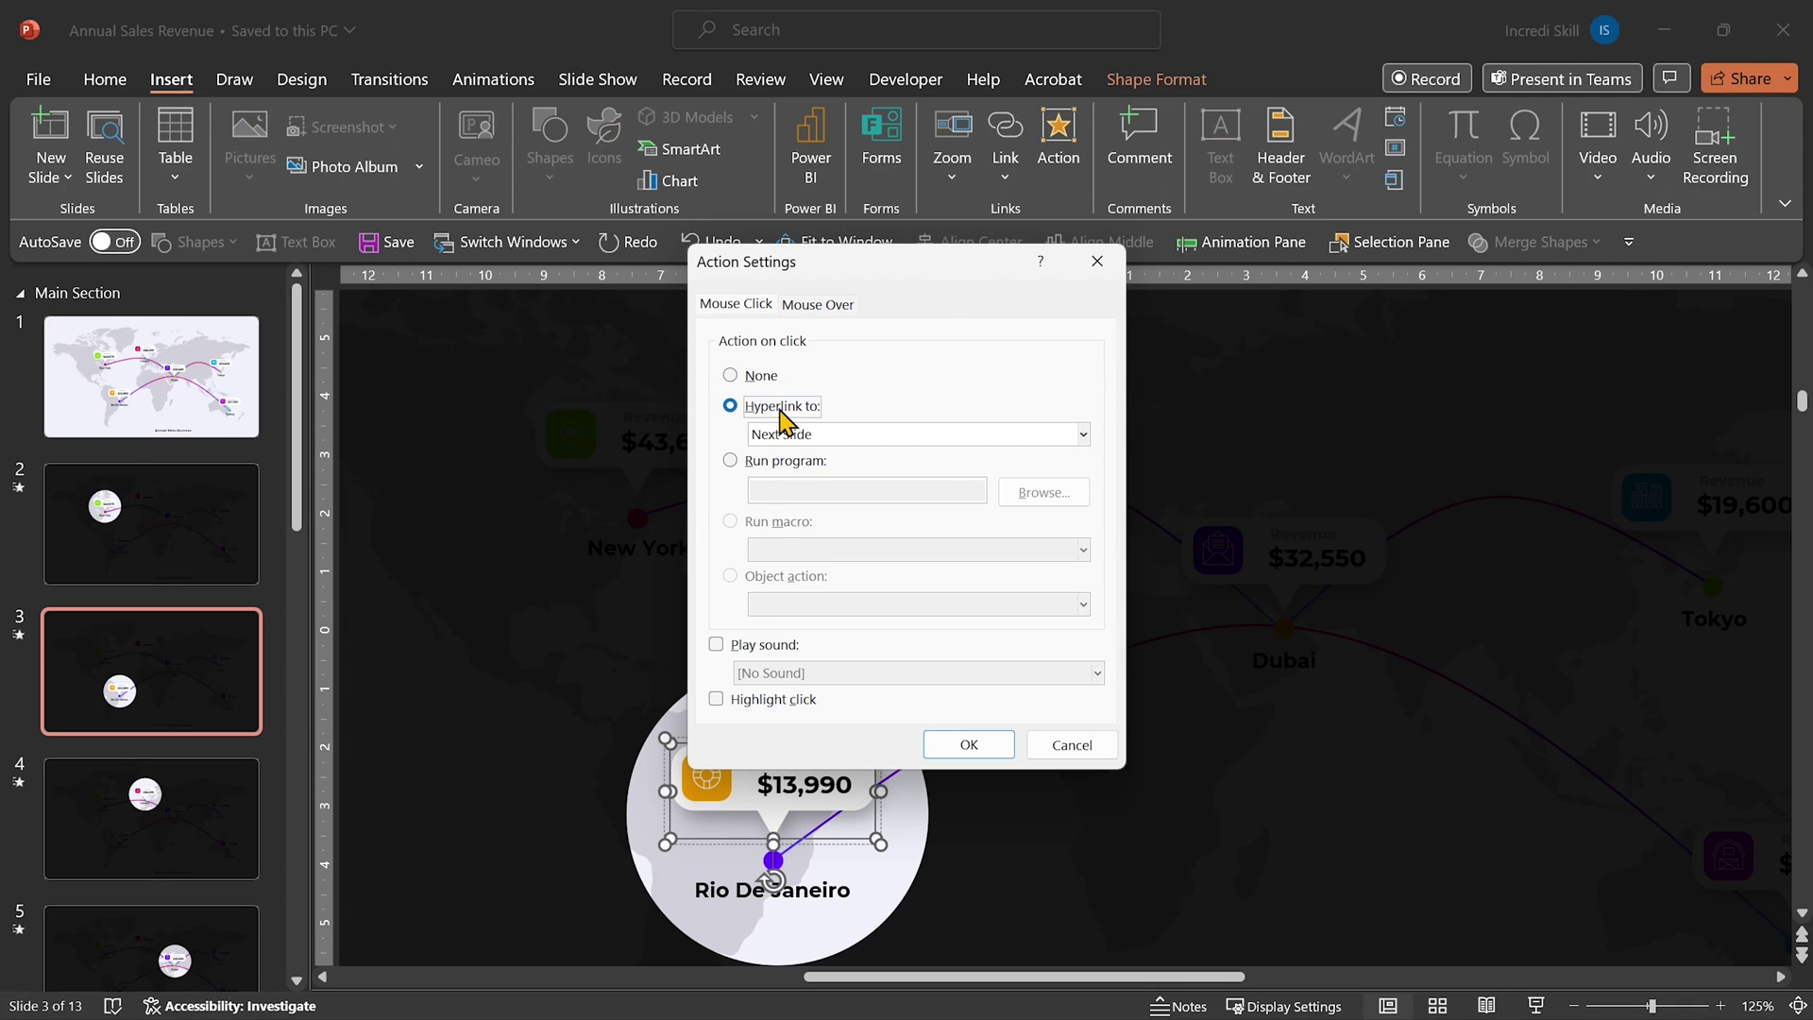
{"action": "left_click", "coordinate": [1084, 435]}
{"action": "left_click", "coordinate": [807, 644]}
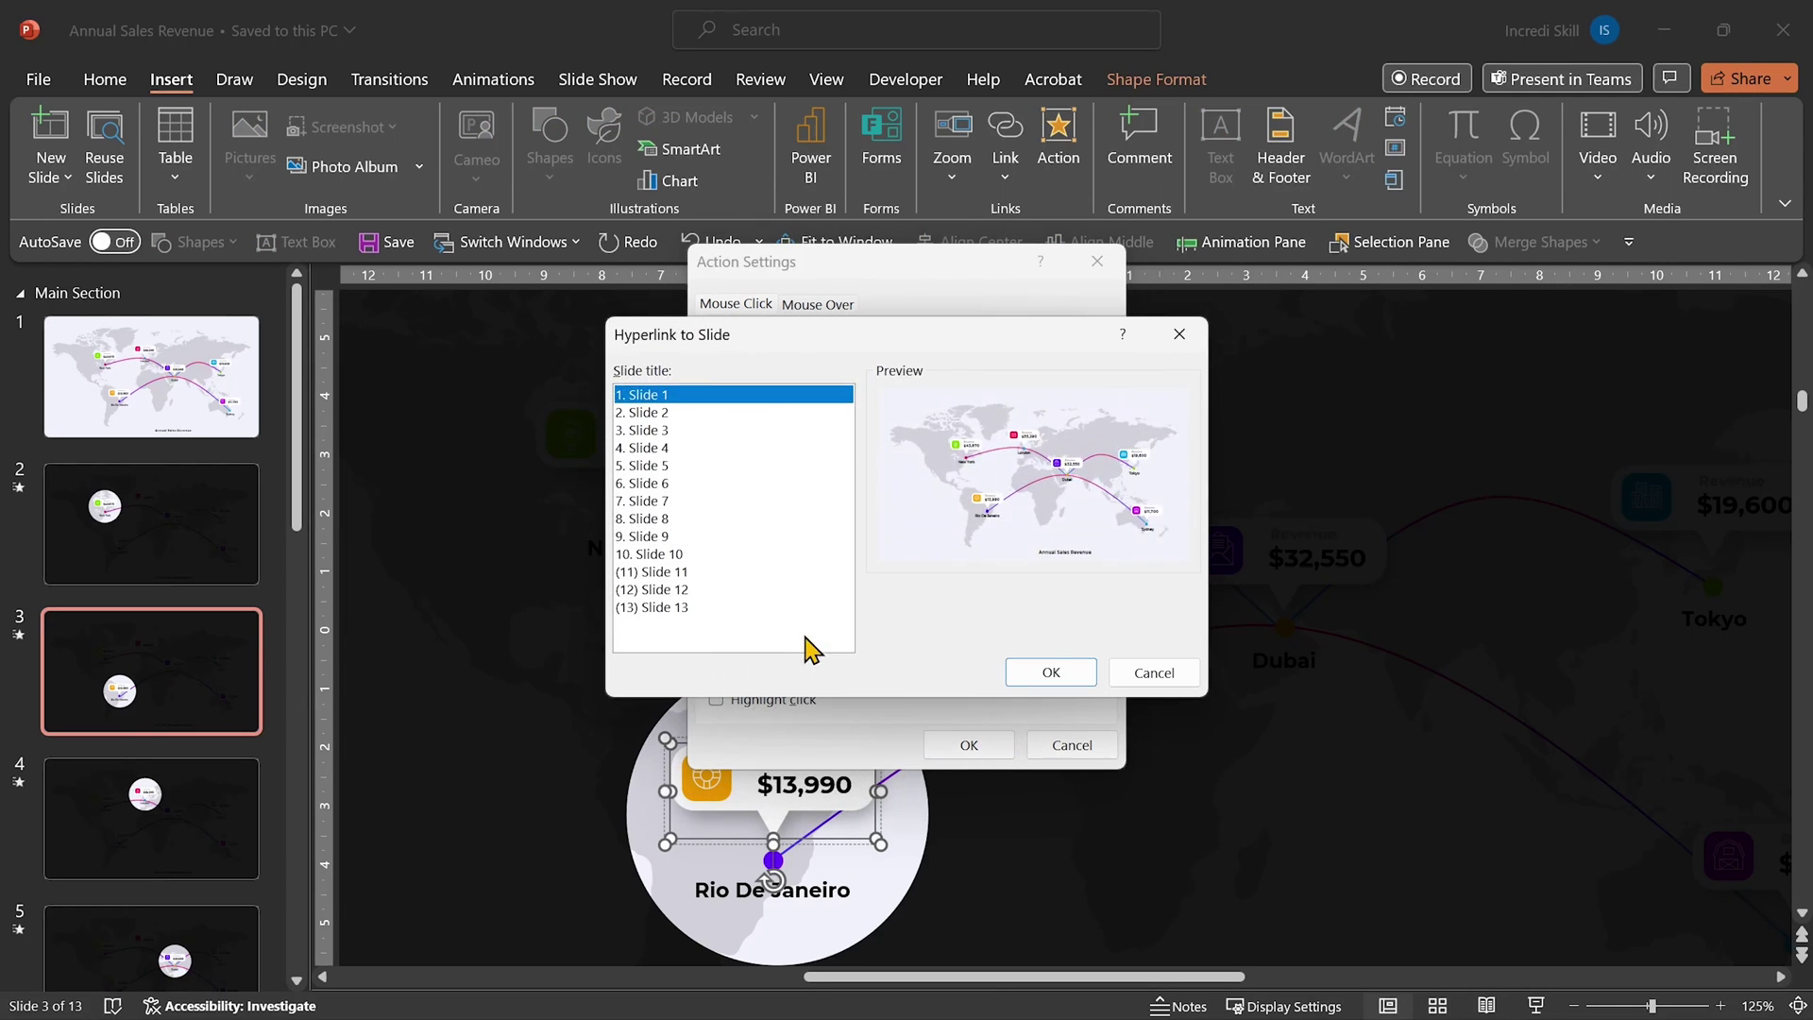
{"action": "left_click", "coordinate": [661, 553]}
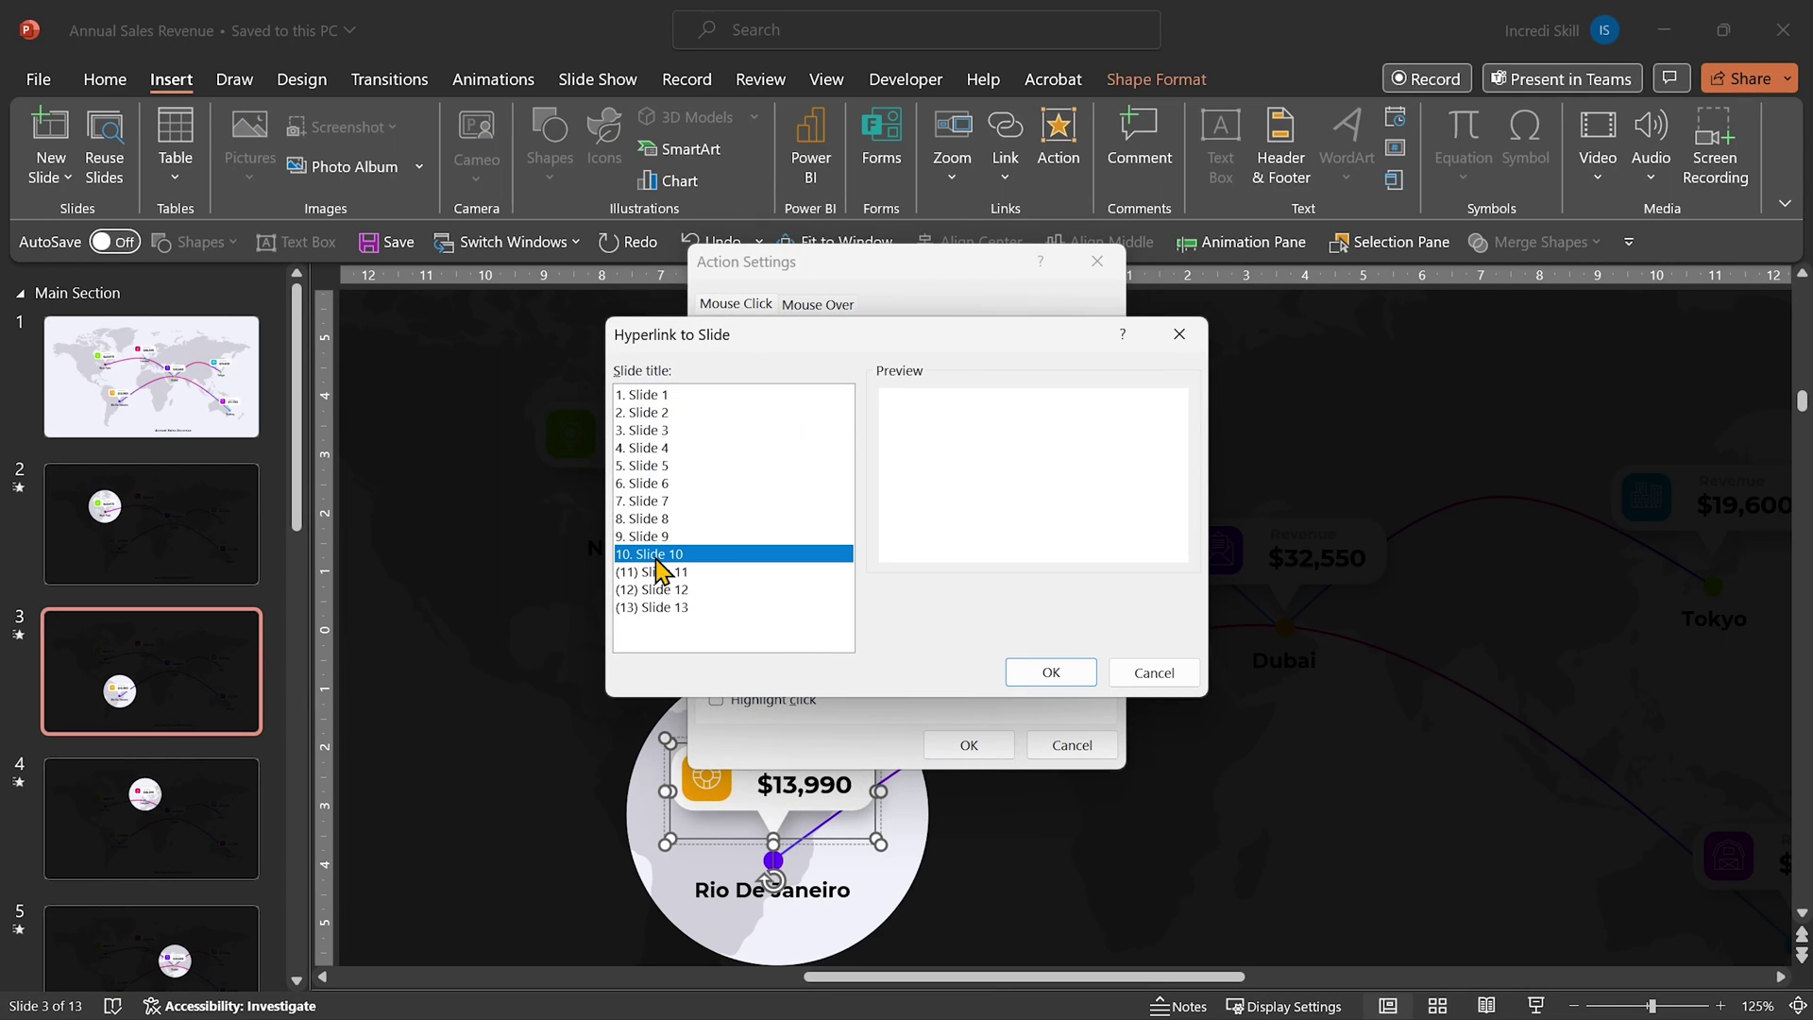
{"action": "left_click", "coordinate": [1051, 671]}
{"action": "left_click", "coordinate": [717, 699]}
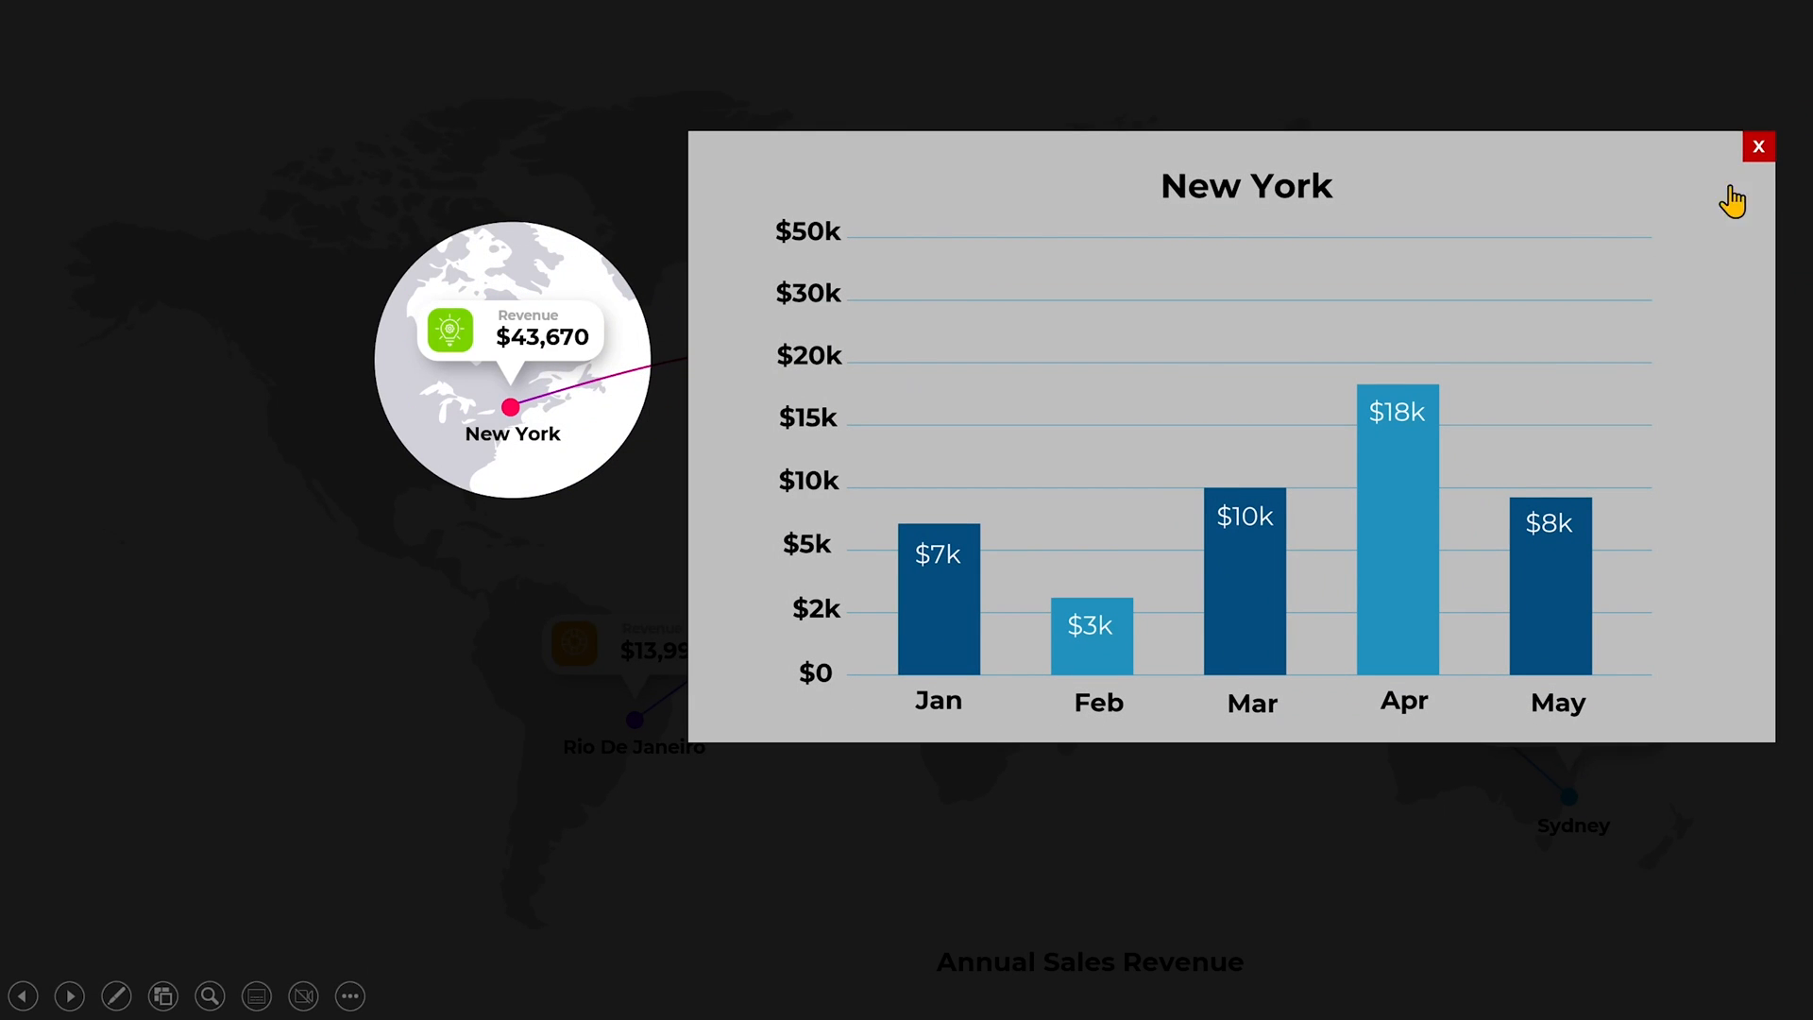
In the slideshow, close New York's chart, spotlight Rio De Janeiro and open then close its chart
{"action": "left_click", "coordinate": [1758, 151]}
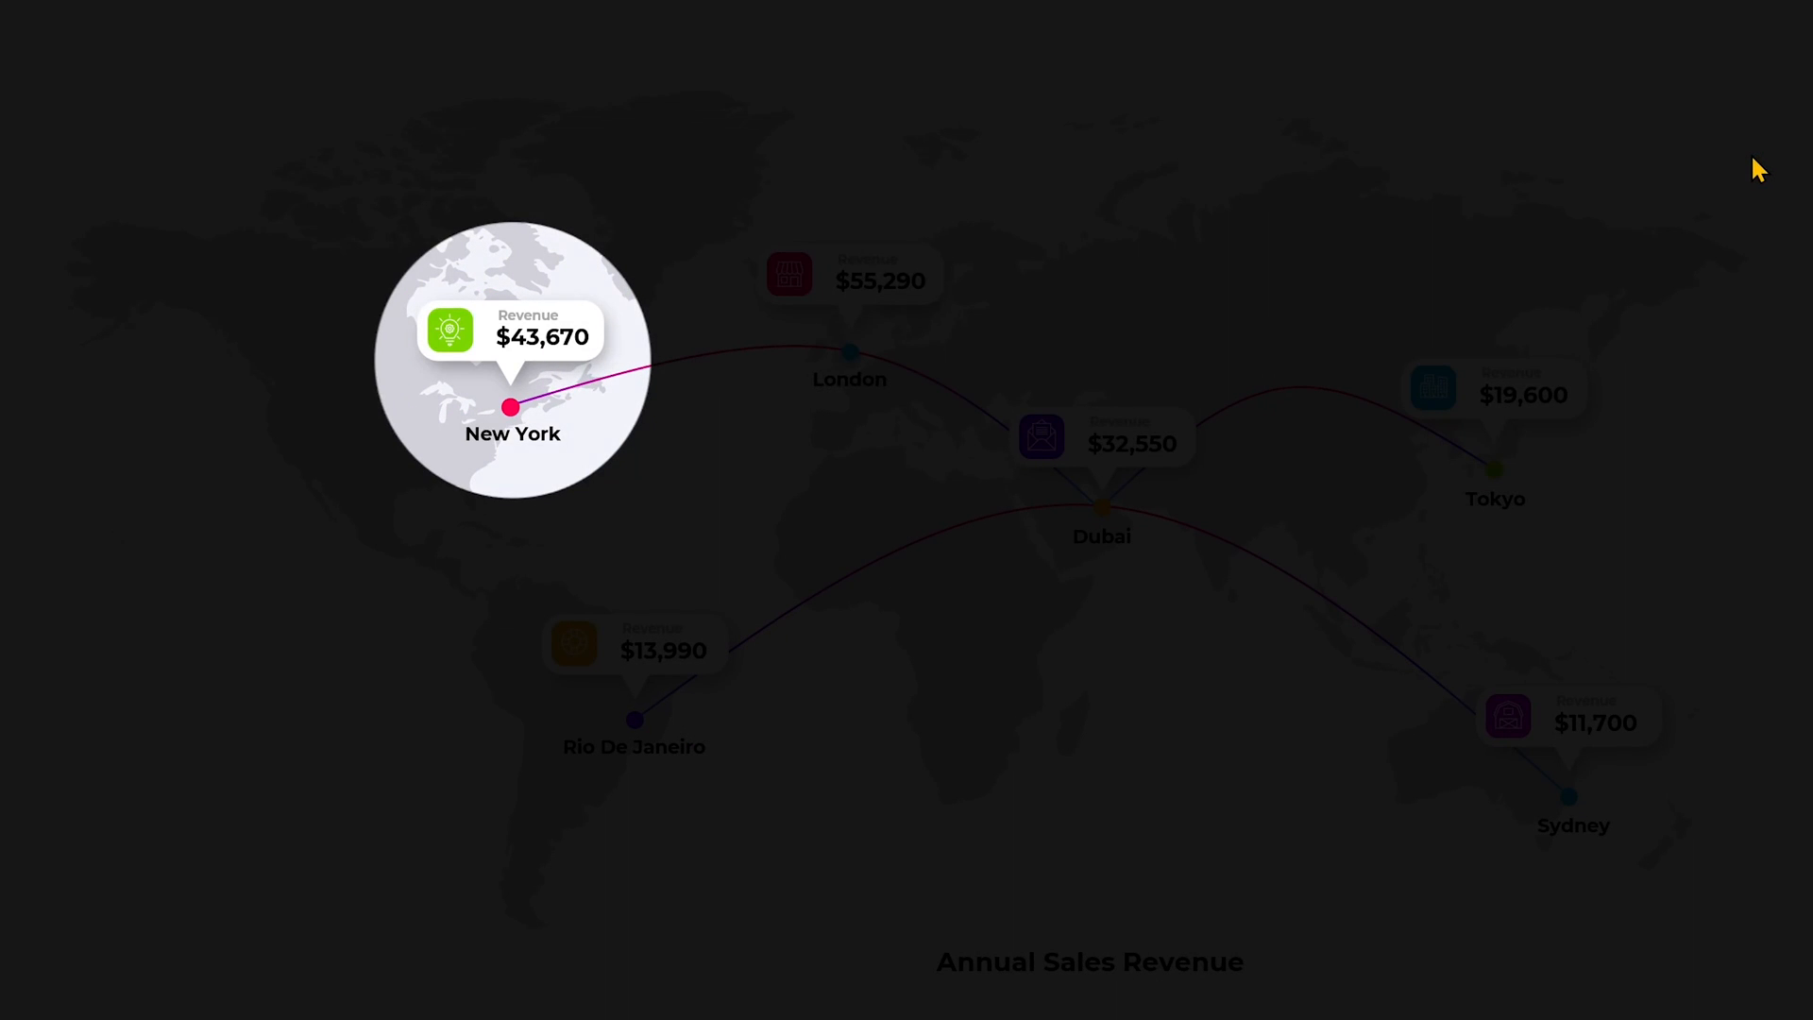
{"action": "left_click", "coordinate": [1750, 153]}
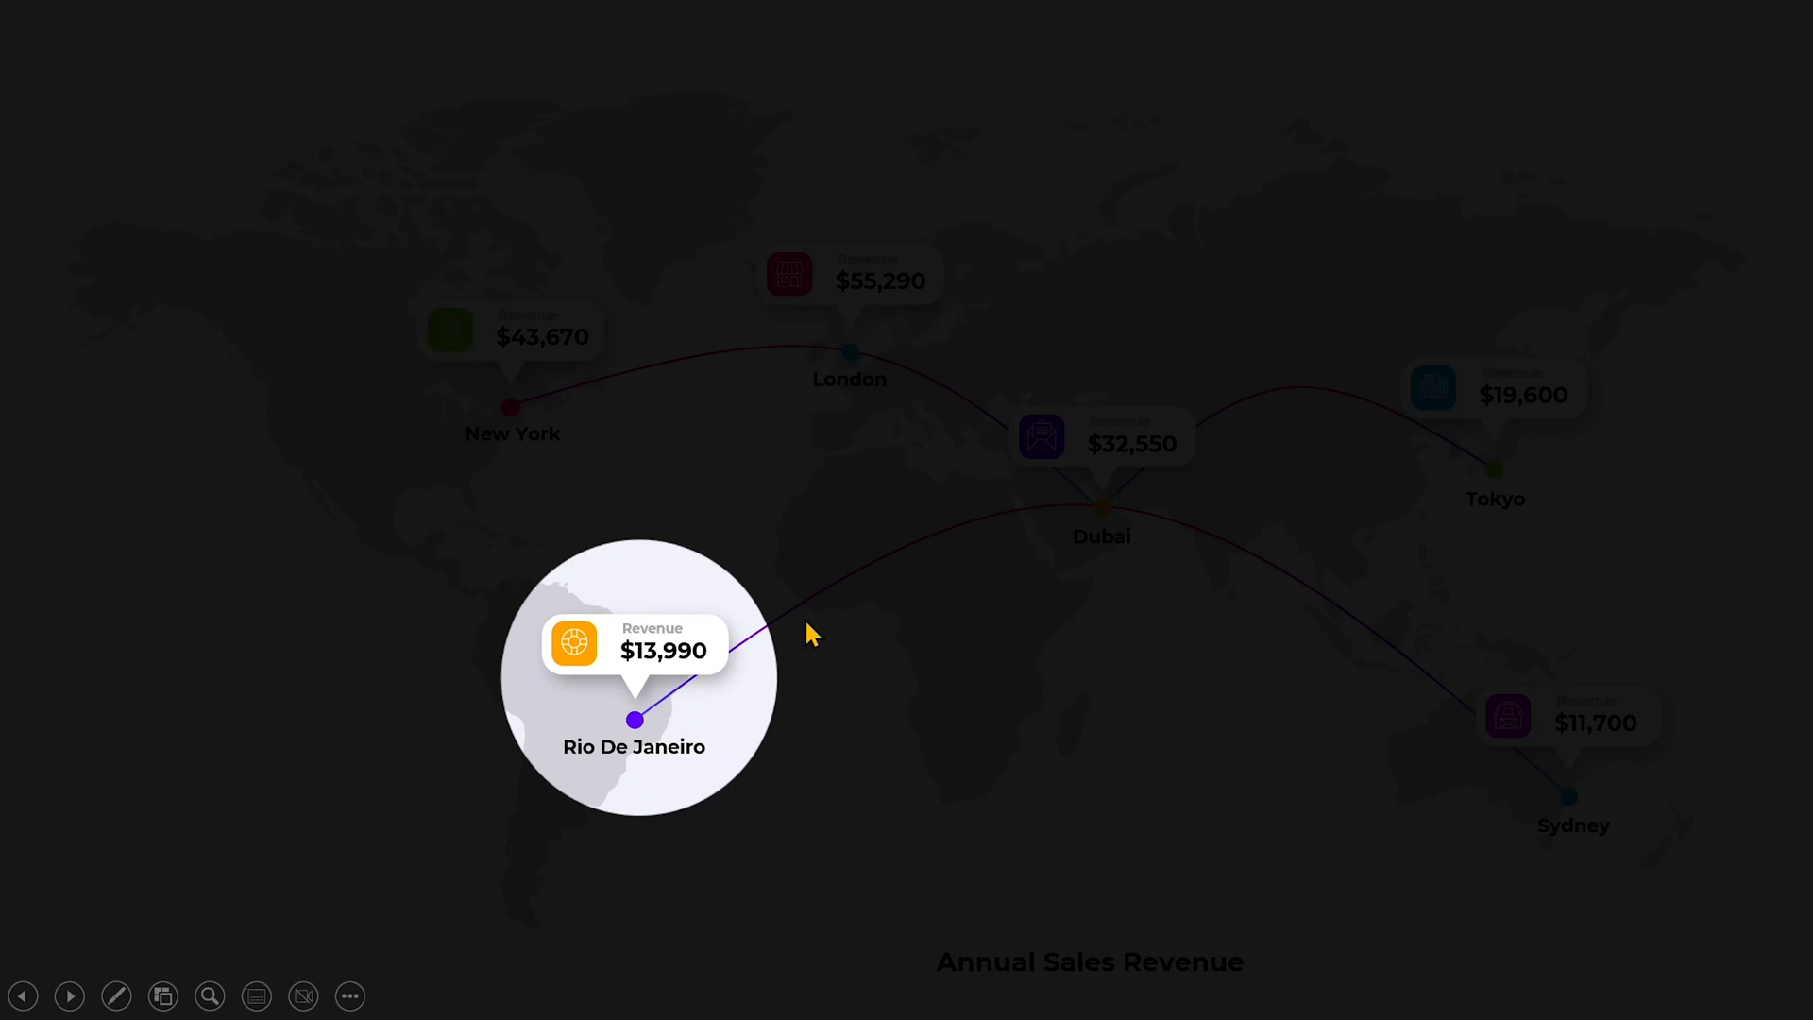
{"action": "left_click", "coordinate": [720, 694]}
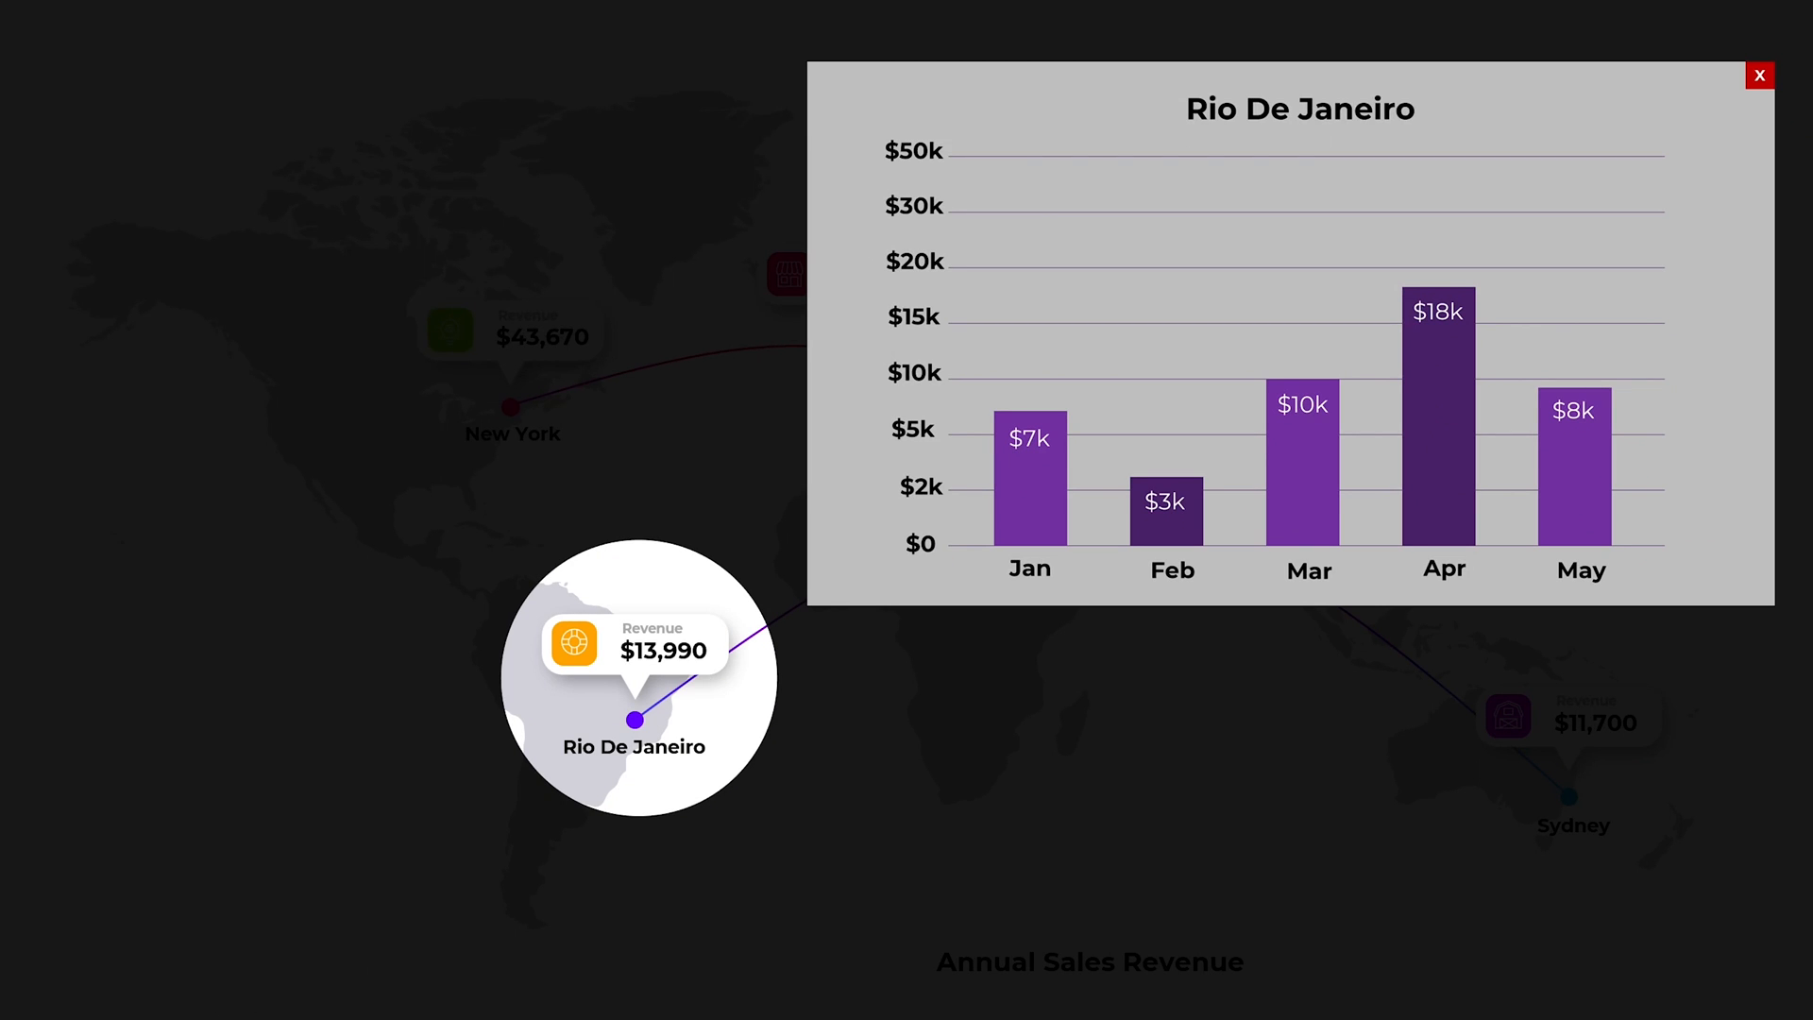
{"action": "left_click", "coordinate": [1760, 75]}
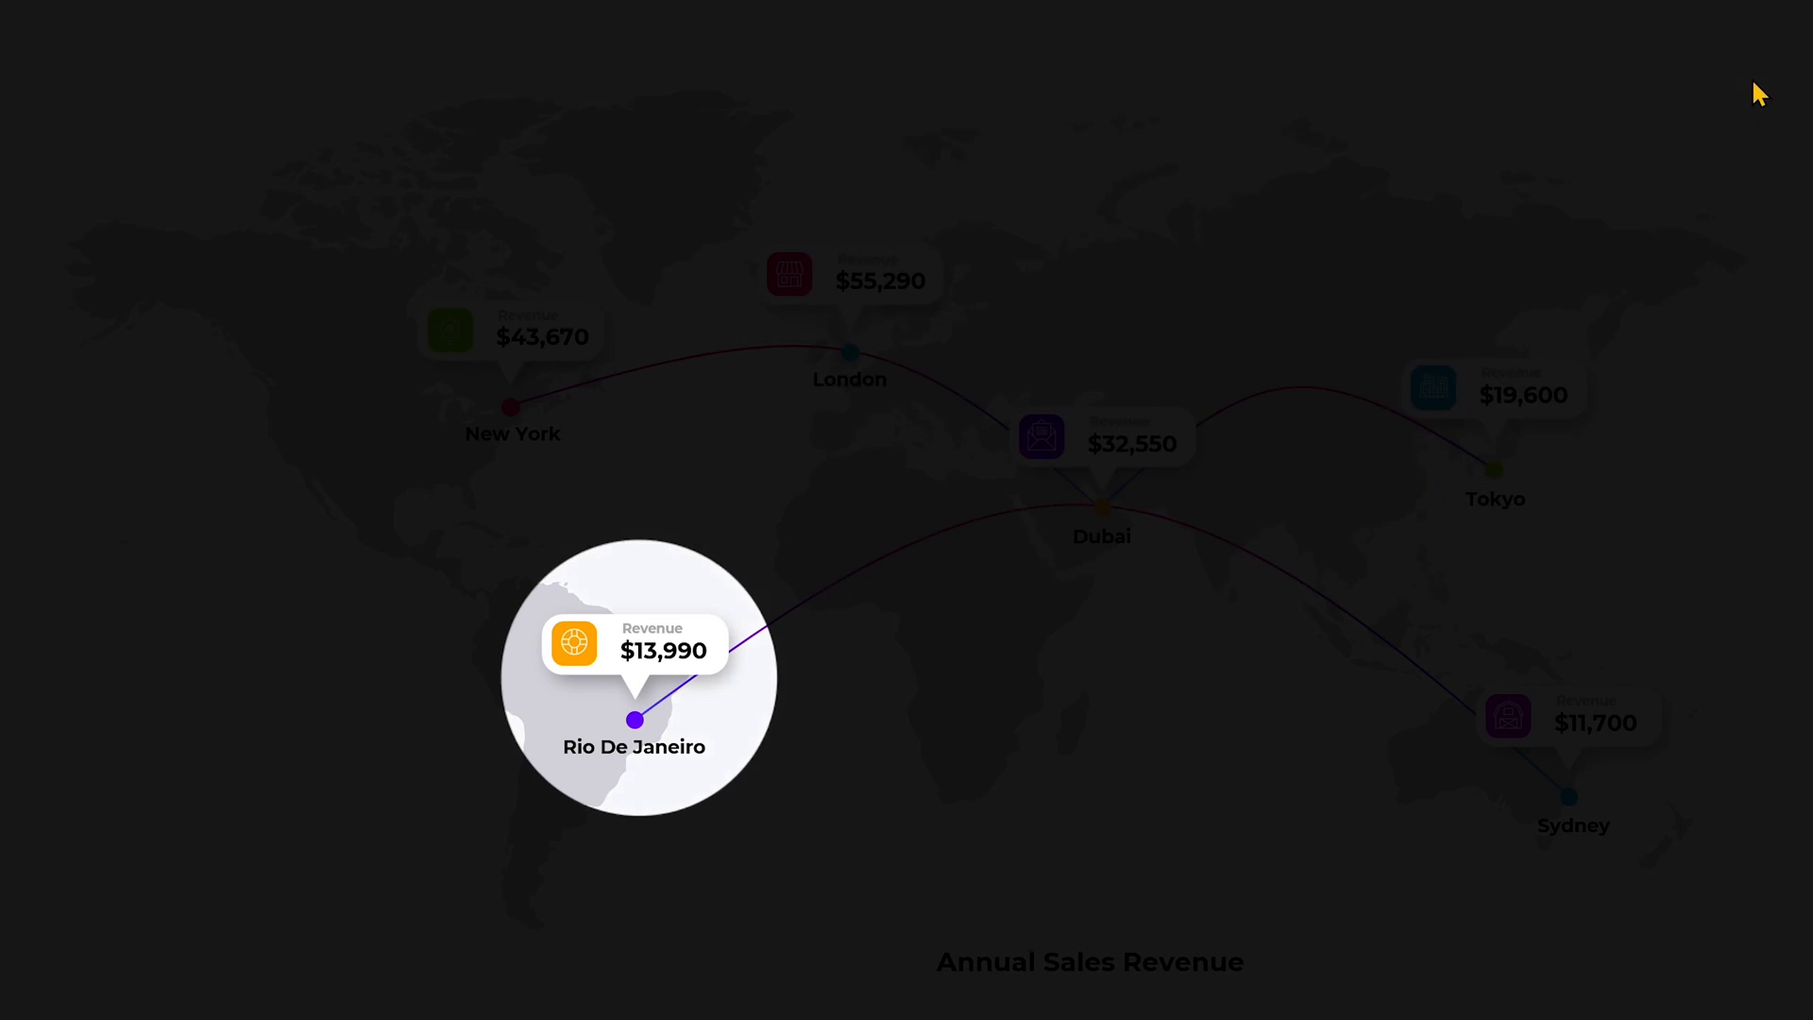
Advance the spotlight to London and open then close its chart from the callout
{"action": "left_click", "coordinate": [1757, 94]}
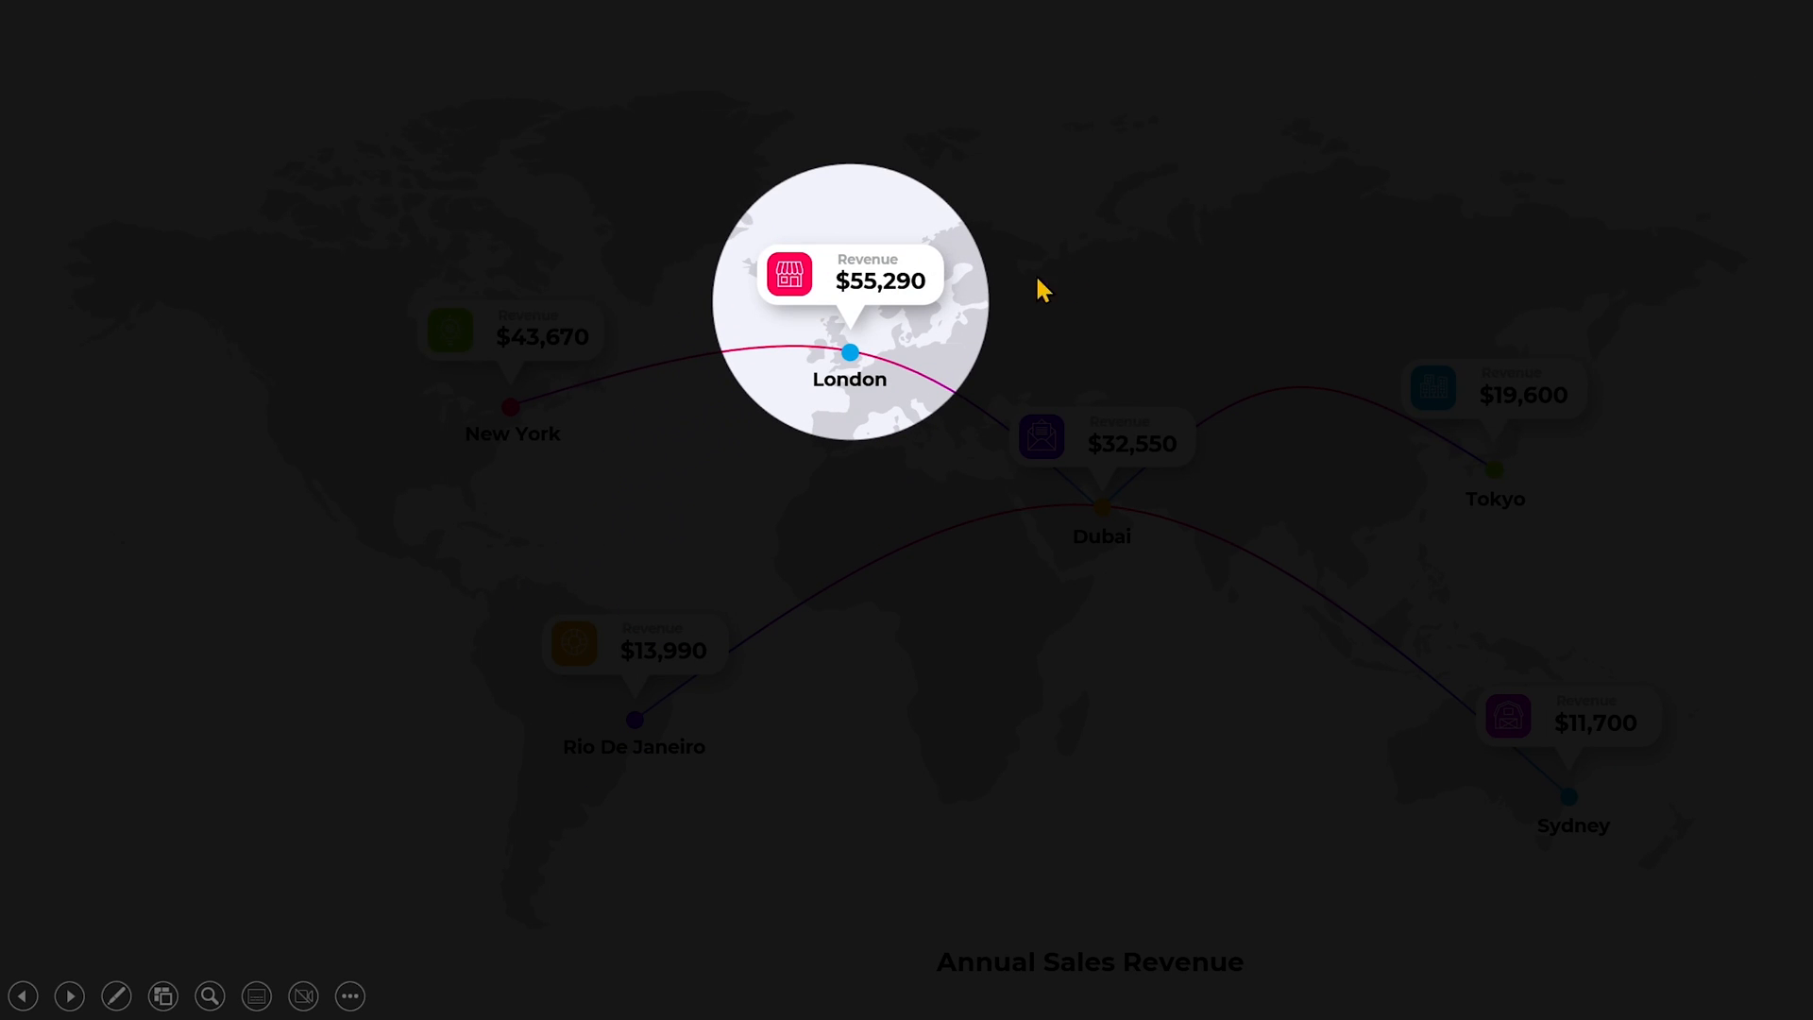
{"action": "left_click", "coordinate": [884, 329]}
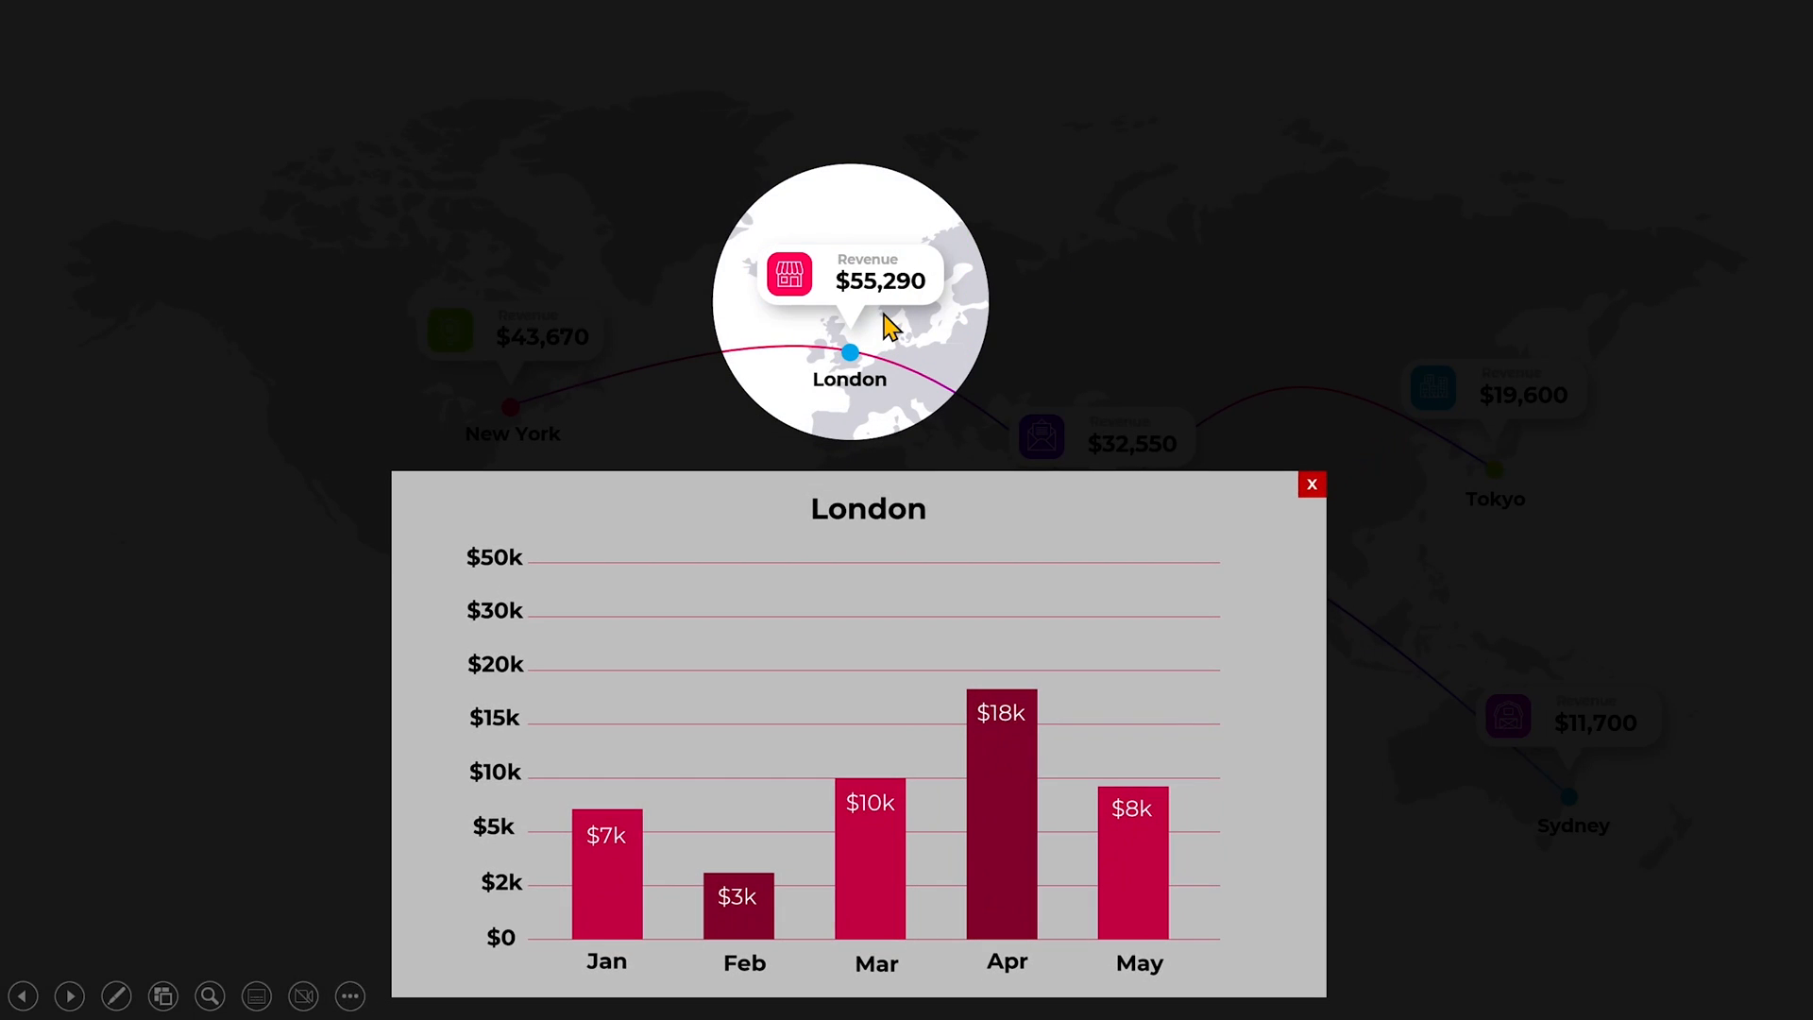
{"action": "left_click", "coordinate": [1313, 489]}
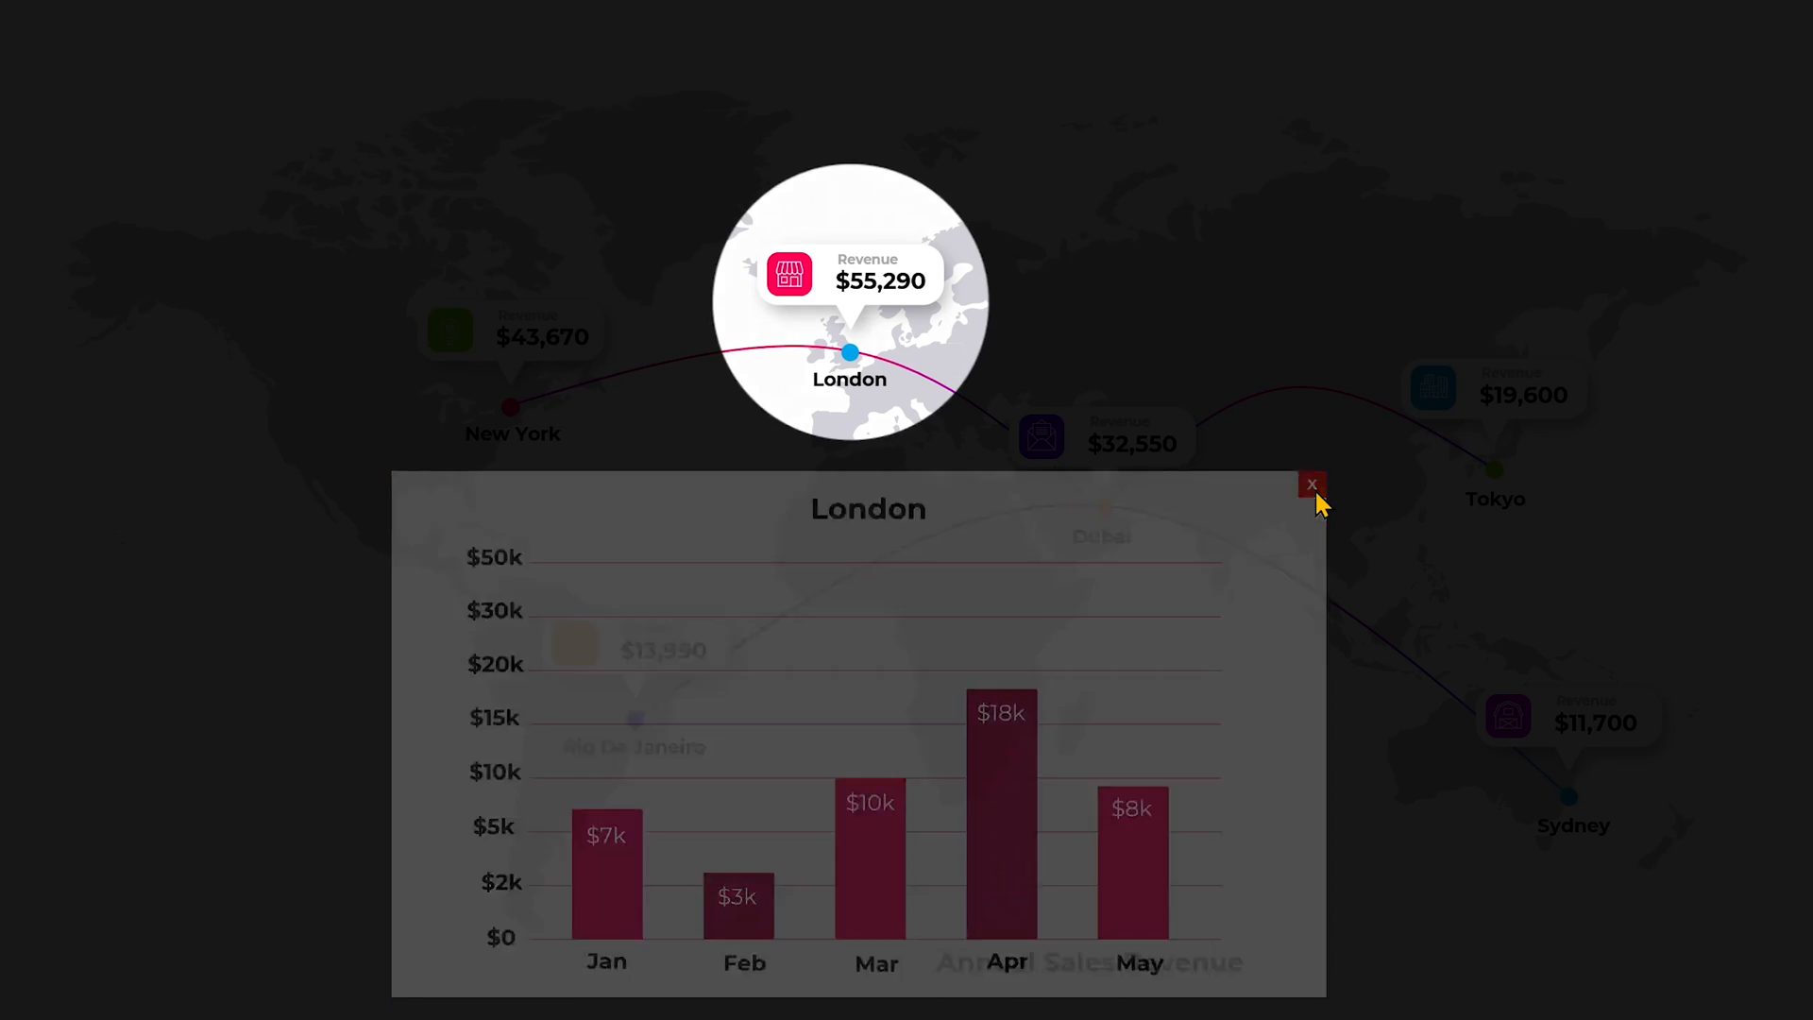